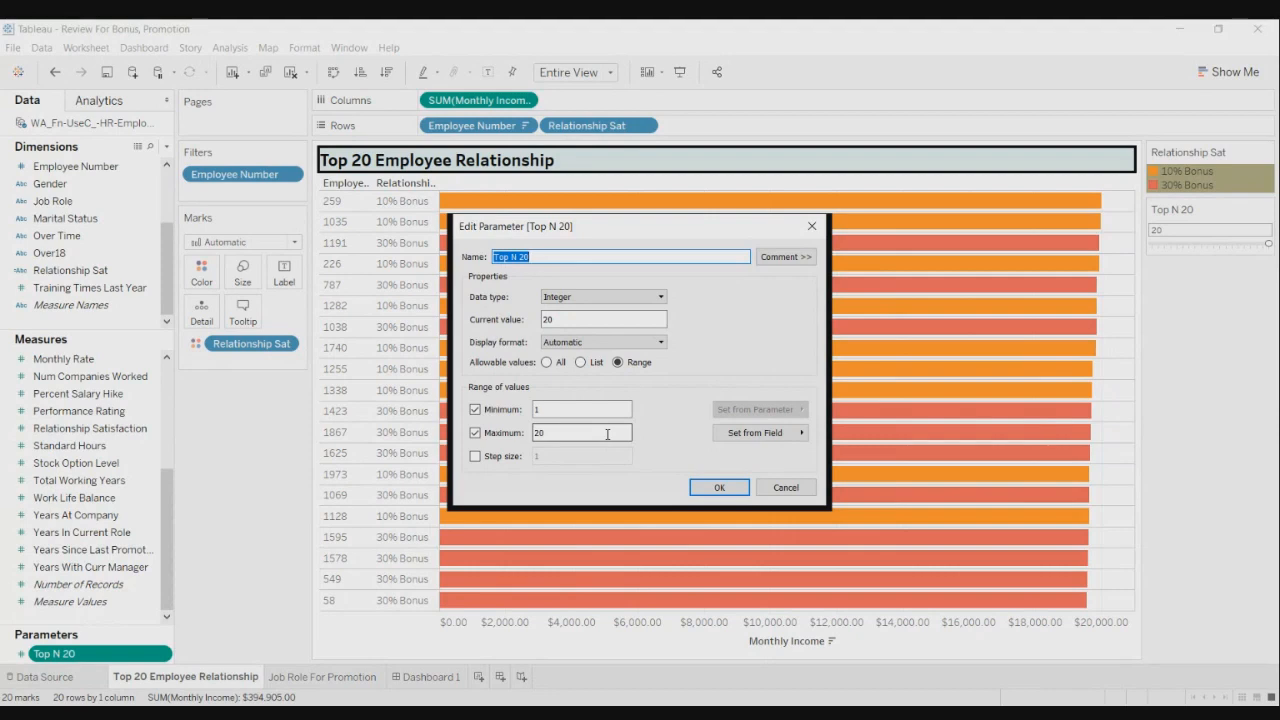
- Confirm the Top N 20 parameter as an Integer with a range of 1 to 20
left_click(719, 487)
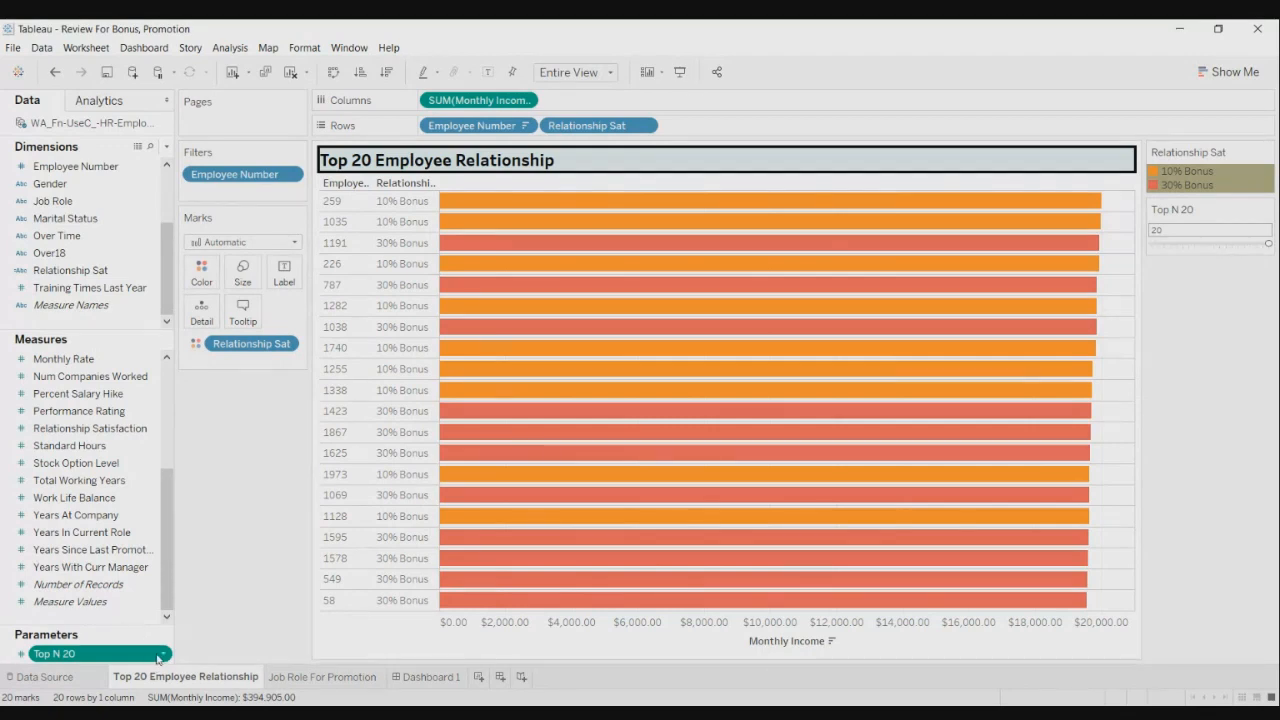
- Show the Top N 20 parameter control and slide its value from 20 down to 10
left_click(162, 657)
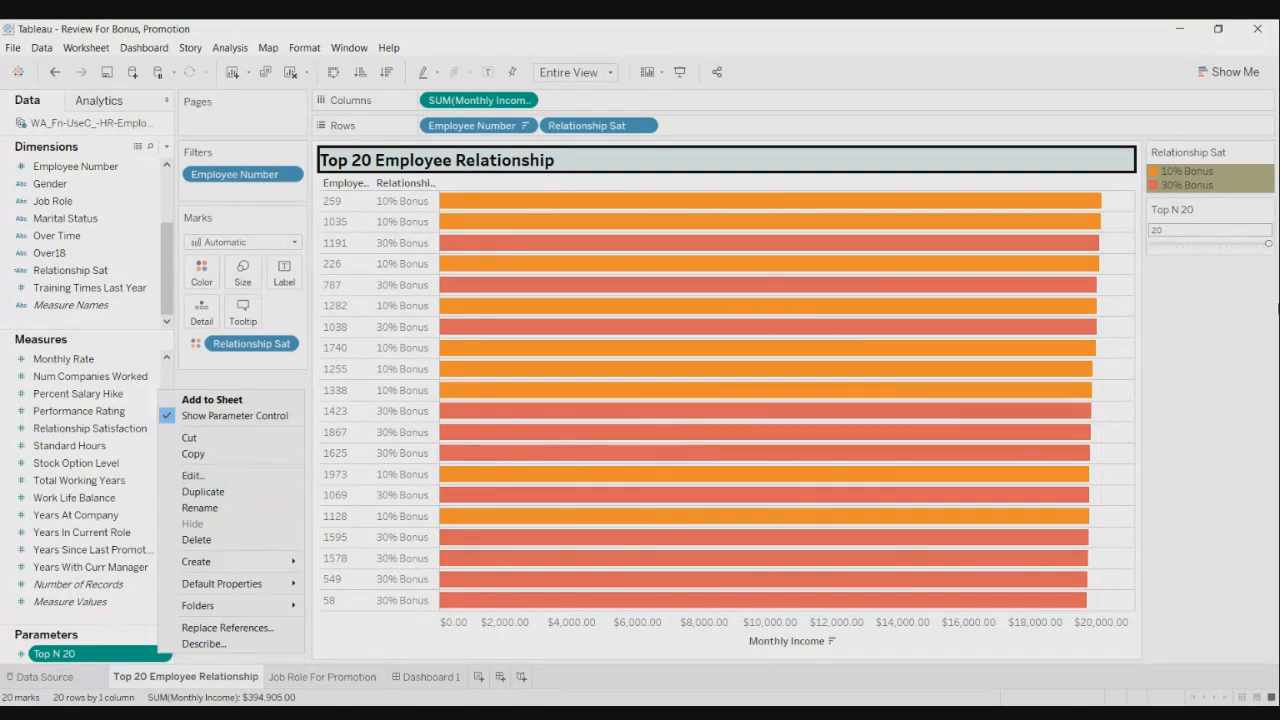
left_click(1205, 231)
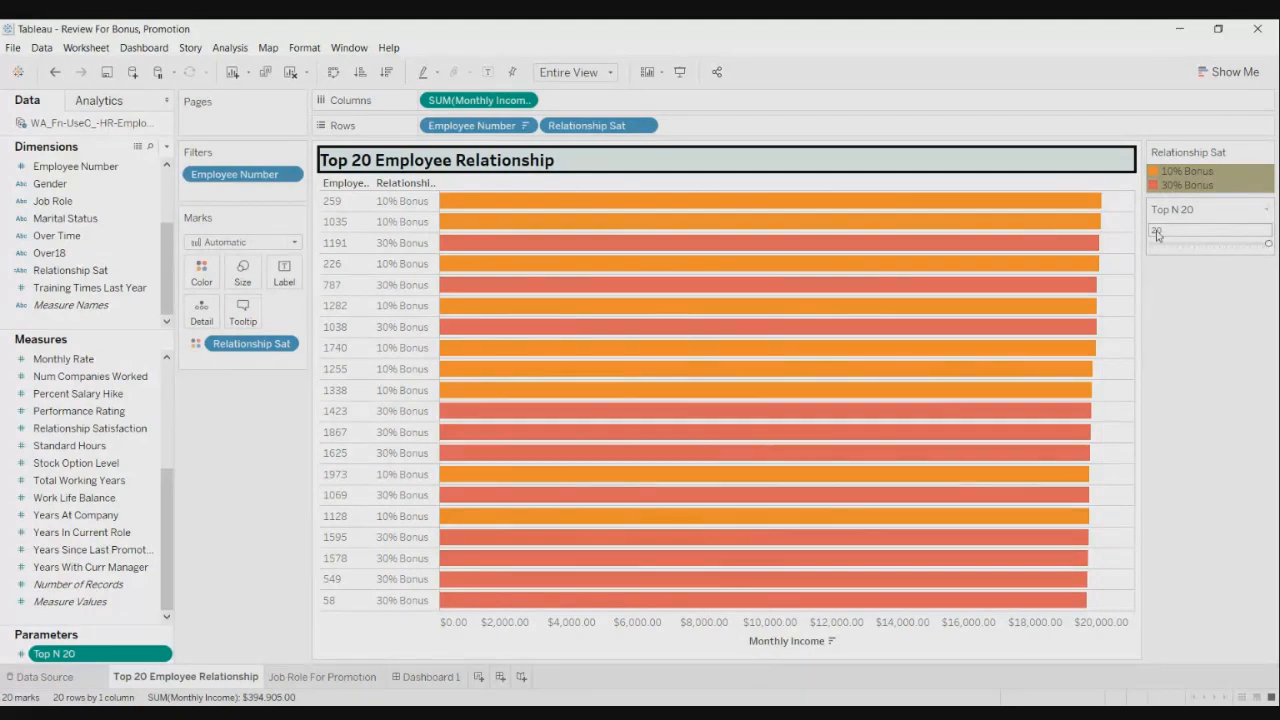
left_click(1266, 210)
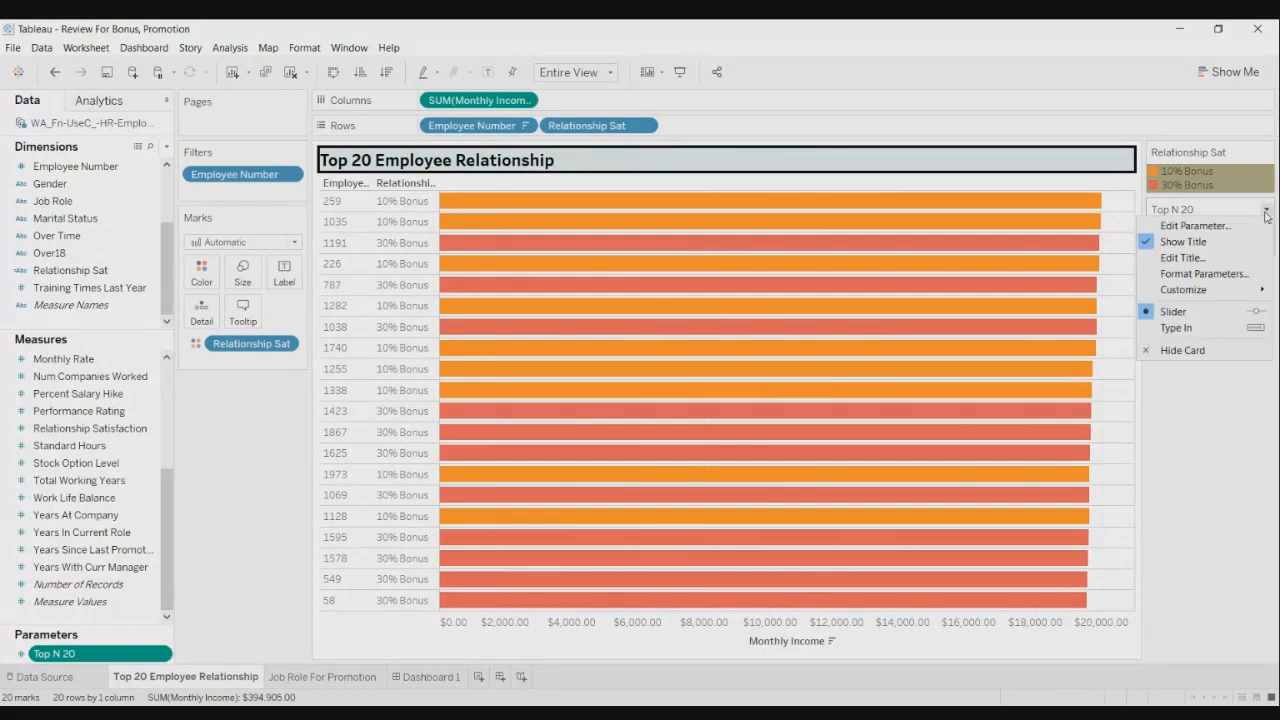
left_click(1217, 396)
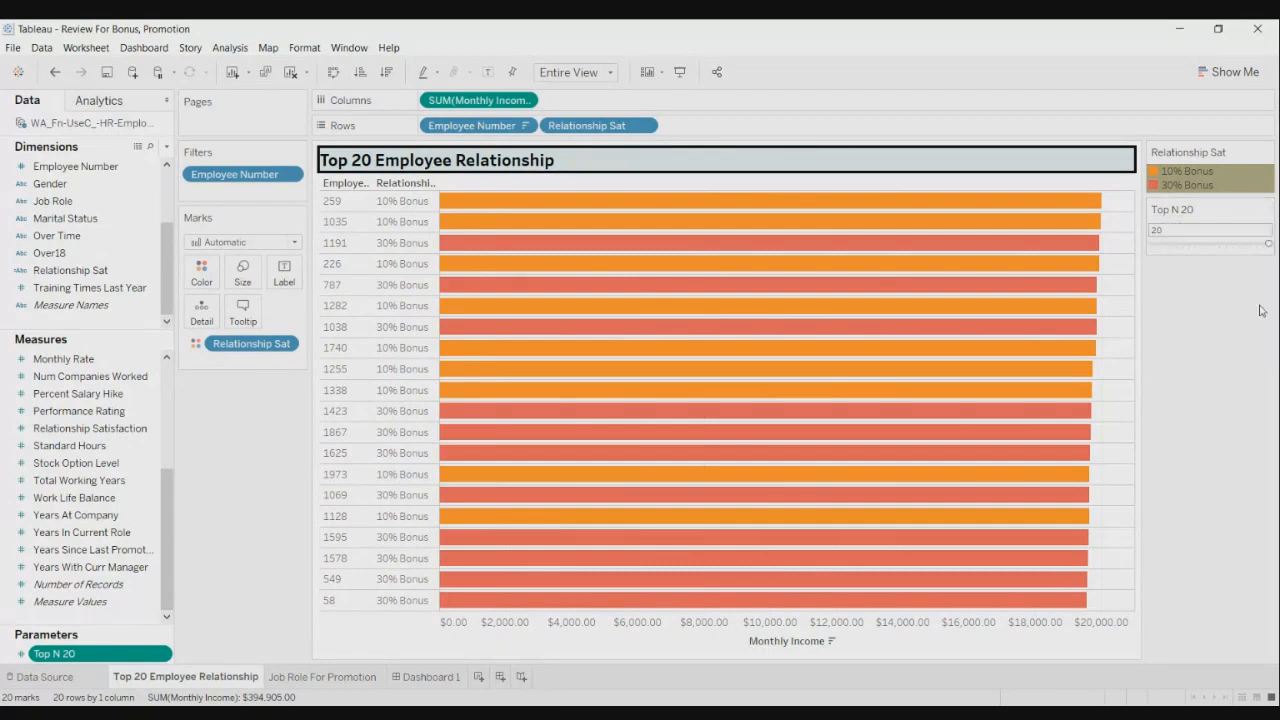
left_click_drag(1268, 245, 1207, 245)
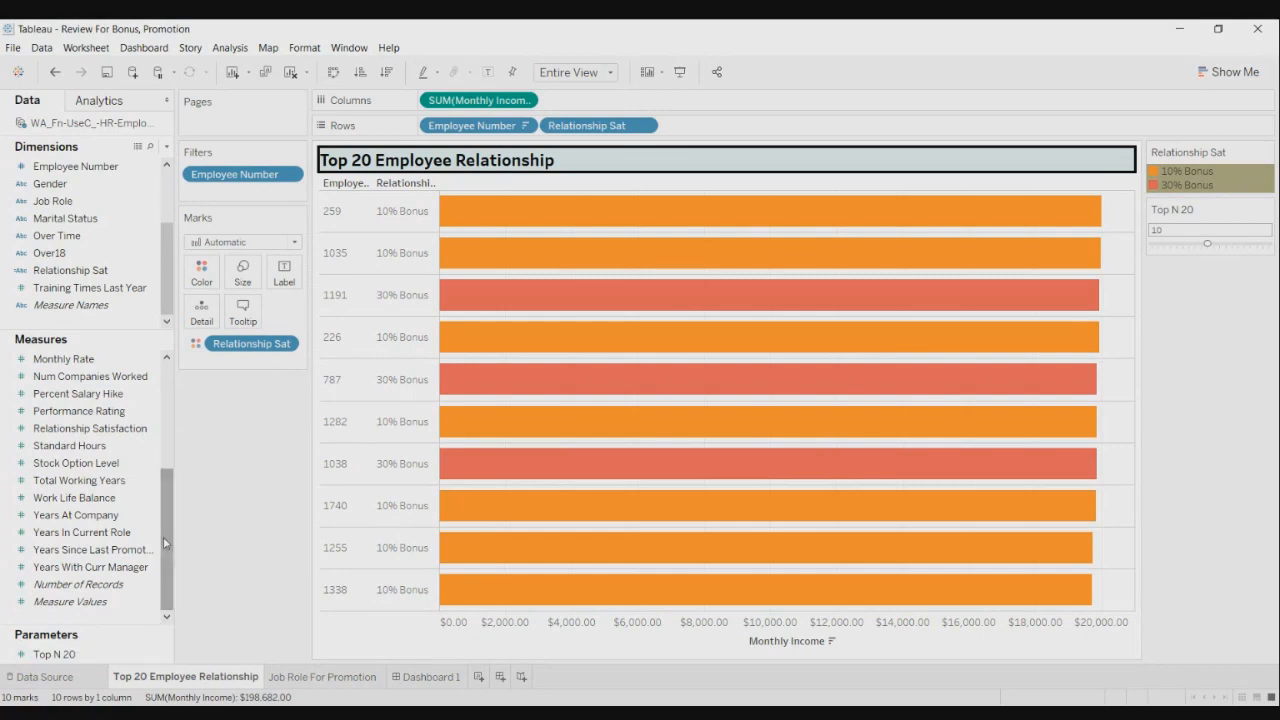
- Open the Employee Number filter's Top tab, ranking by Top N 20 on Sum of Monthly Income
left_click(290, 177)
left_click(287, 192)
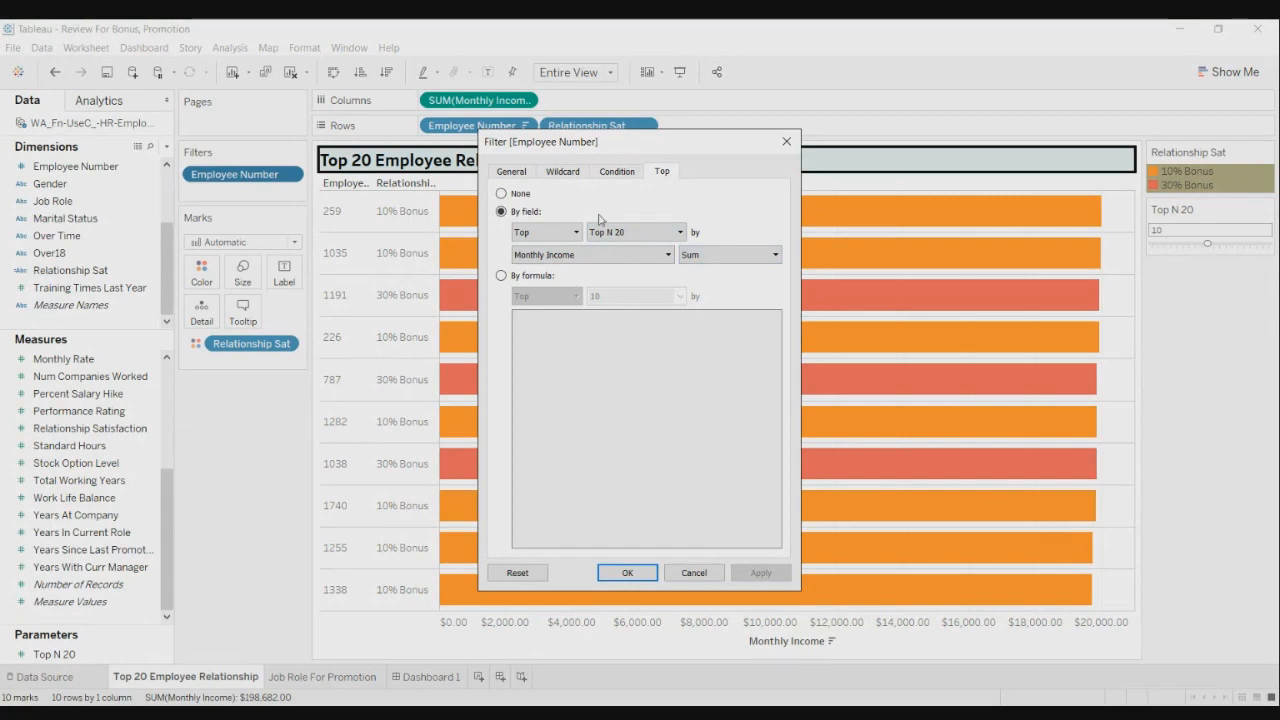
left_click(680, 233)
left_click(681, 237)
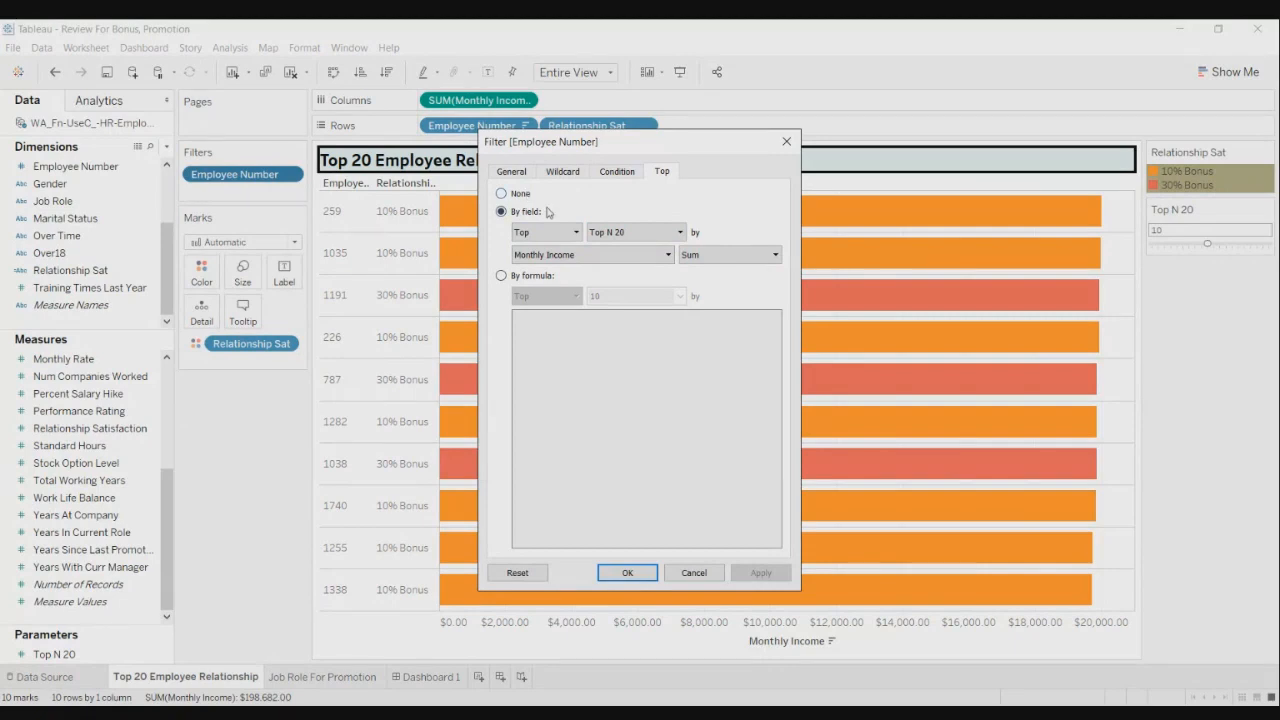
left_click(679, 233)
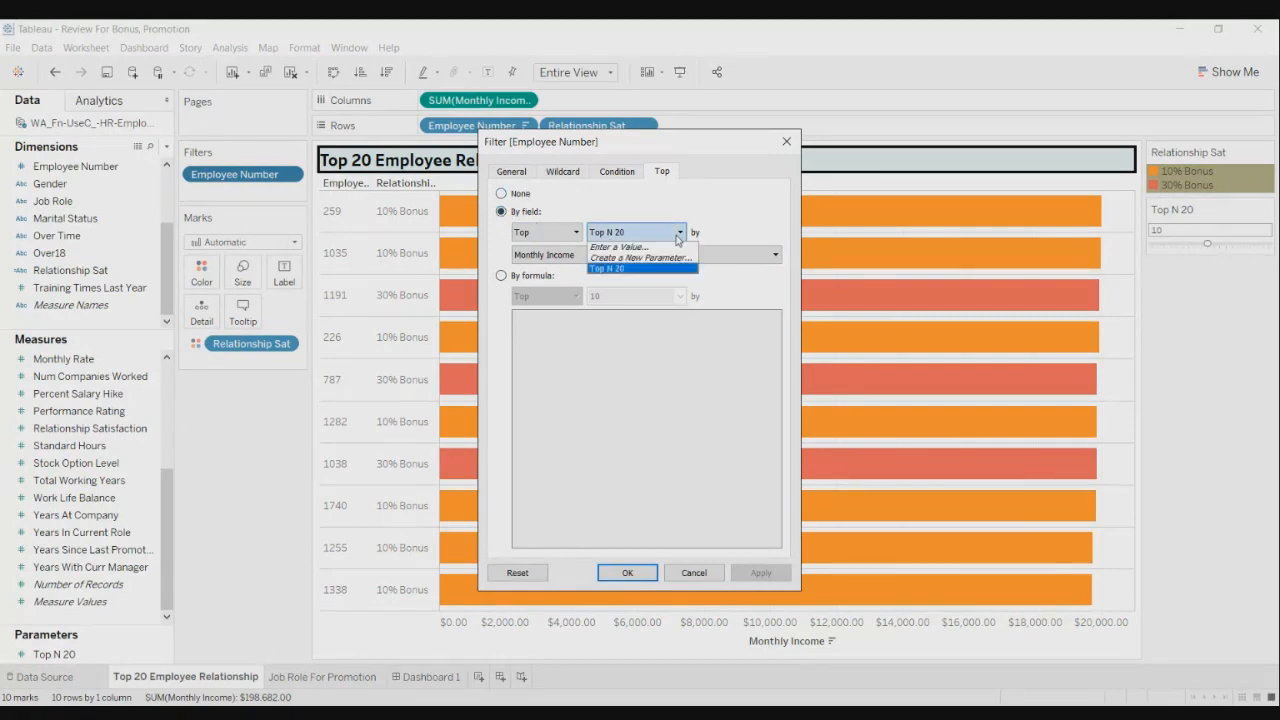
left_click(679, 238)
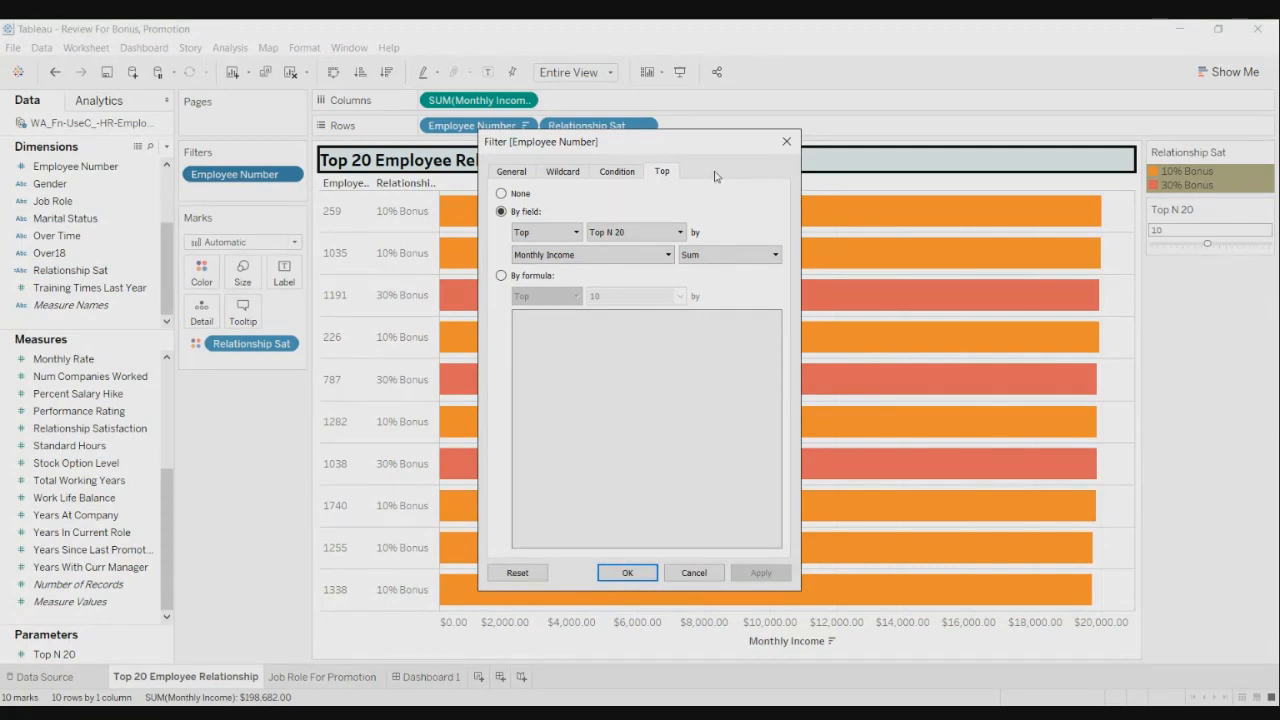
left_click(679, 231)
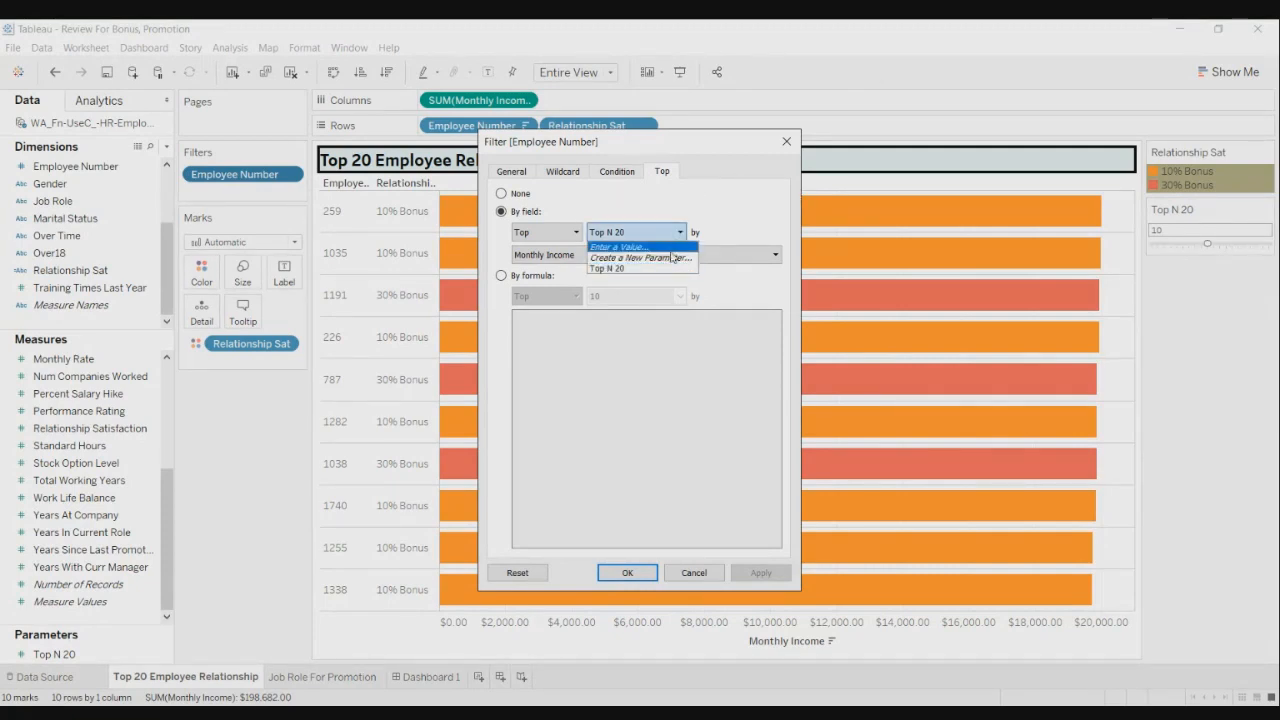
left_click(735, 143)
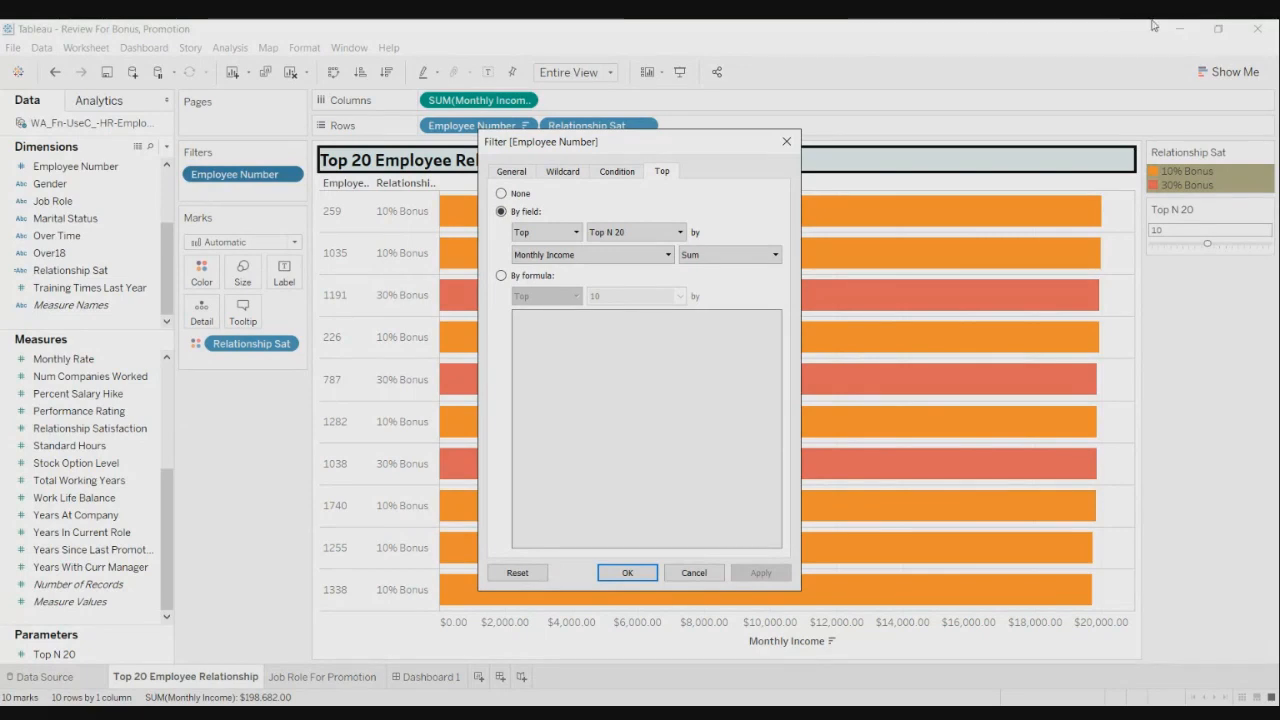
left_click(679, 234)
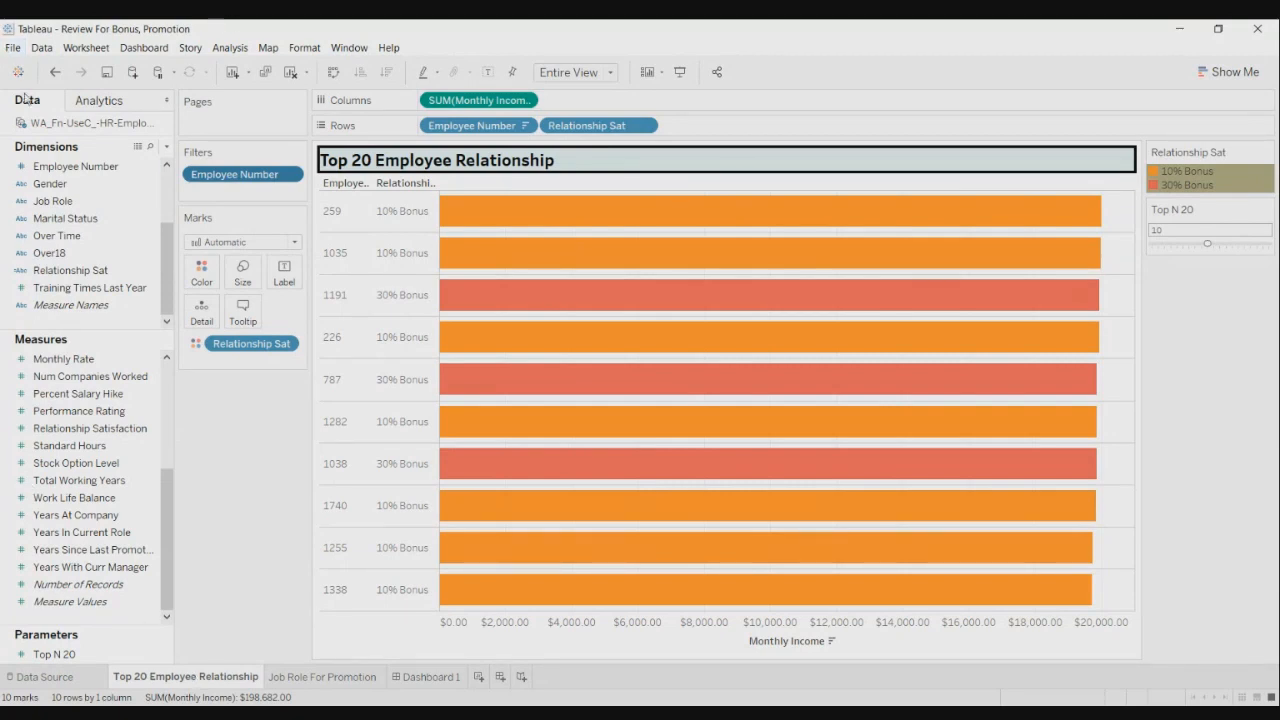
- Create a new parameter, Parameter 2, and set its data type to Integer
left_click(290, 173)
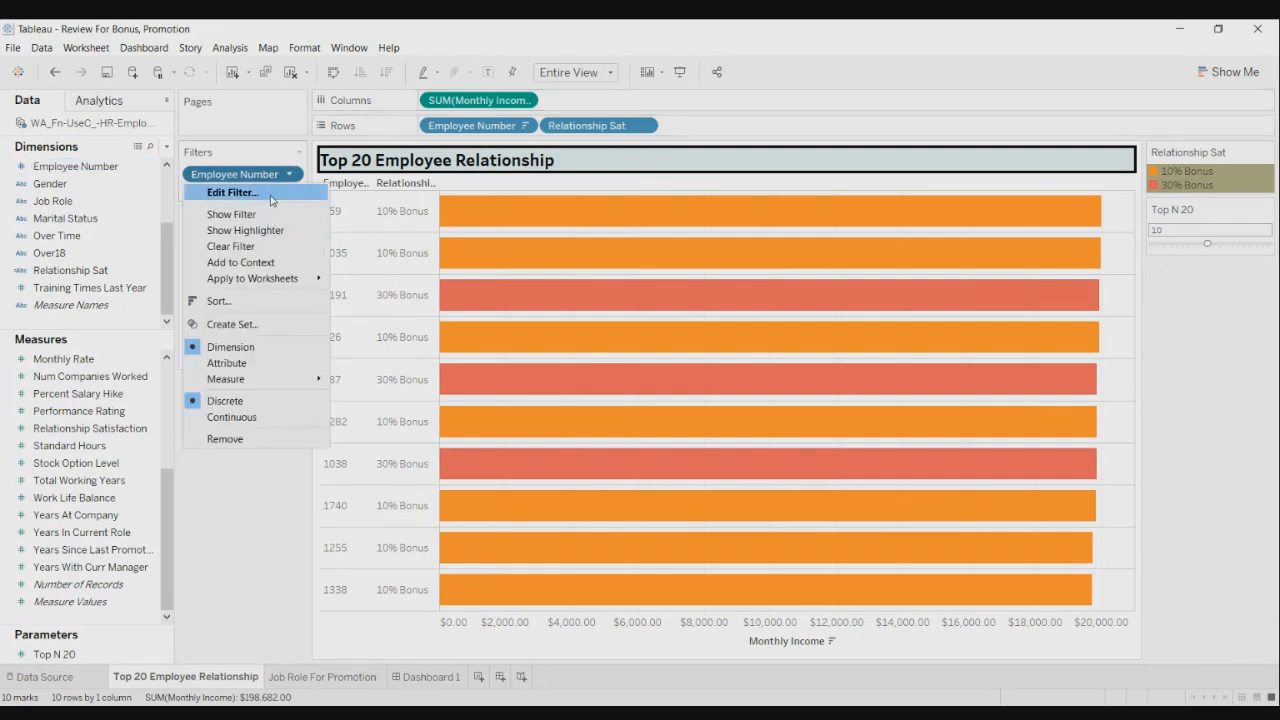
left_click(166, 146)
left_click(166, 146)
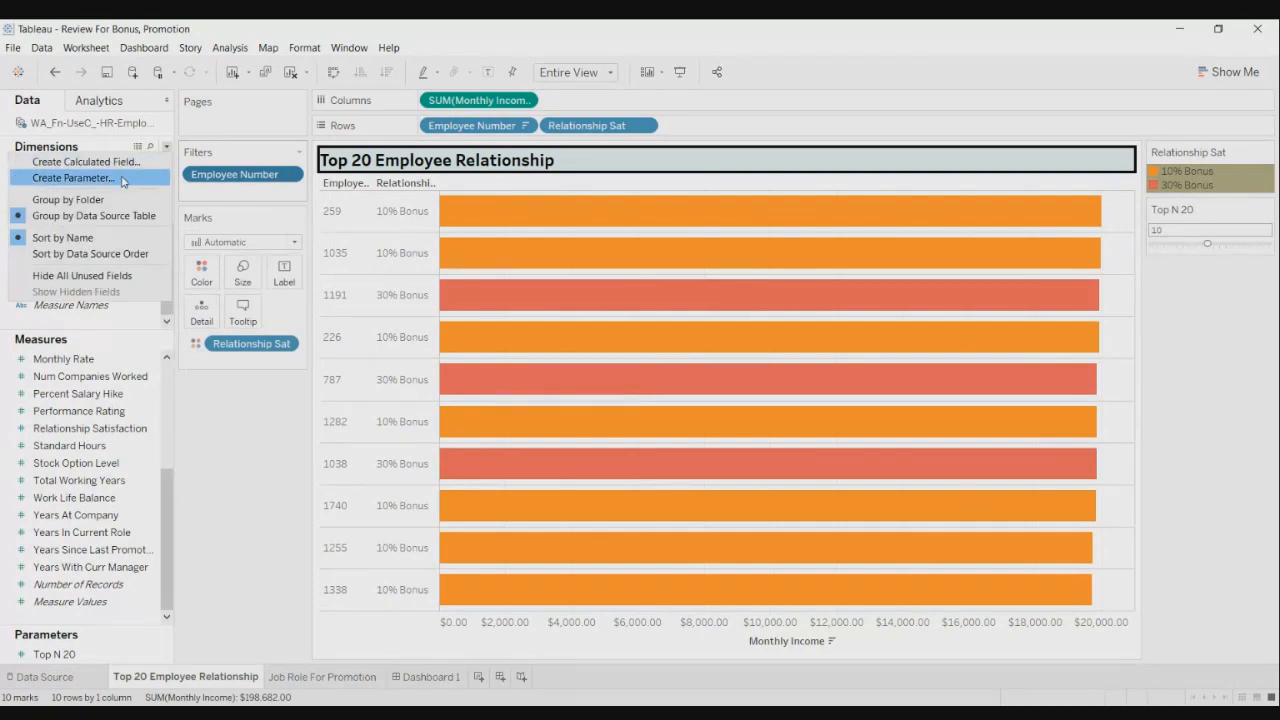
left_click(121, 178)
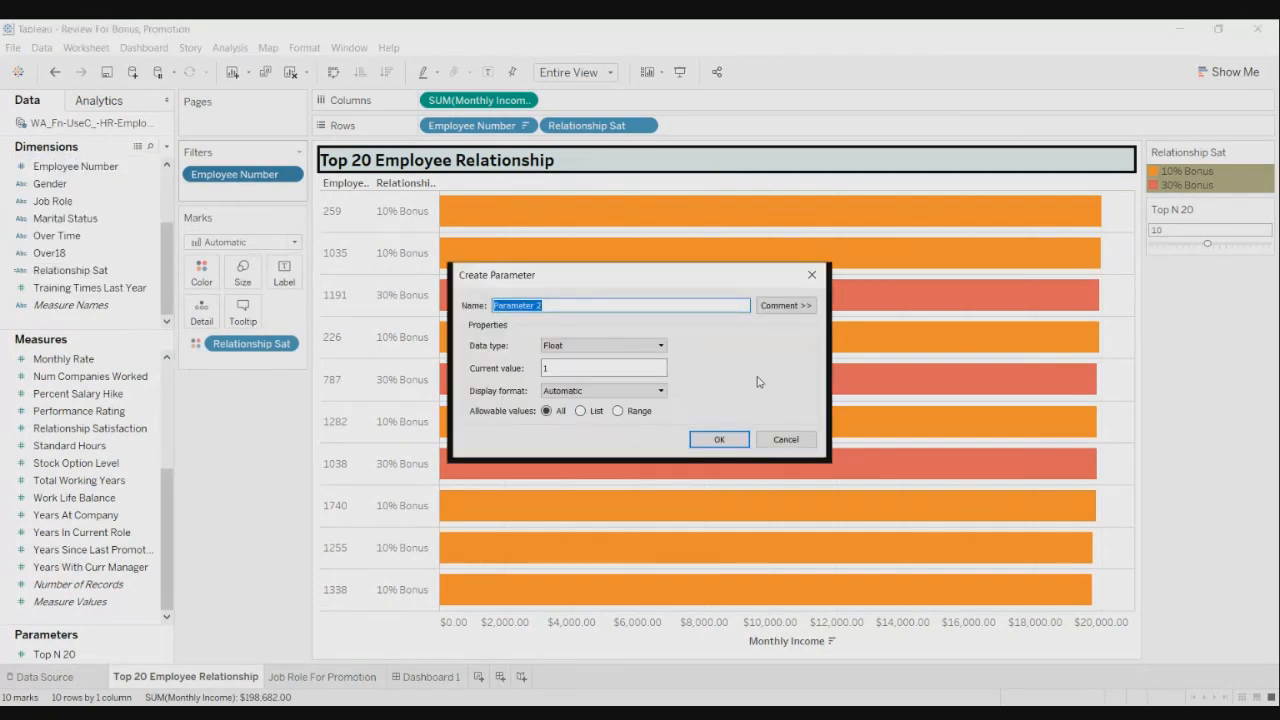
left_click(660, 345)
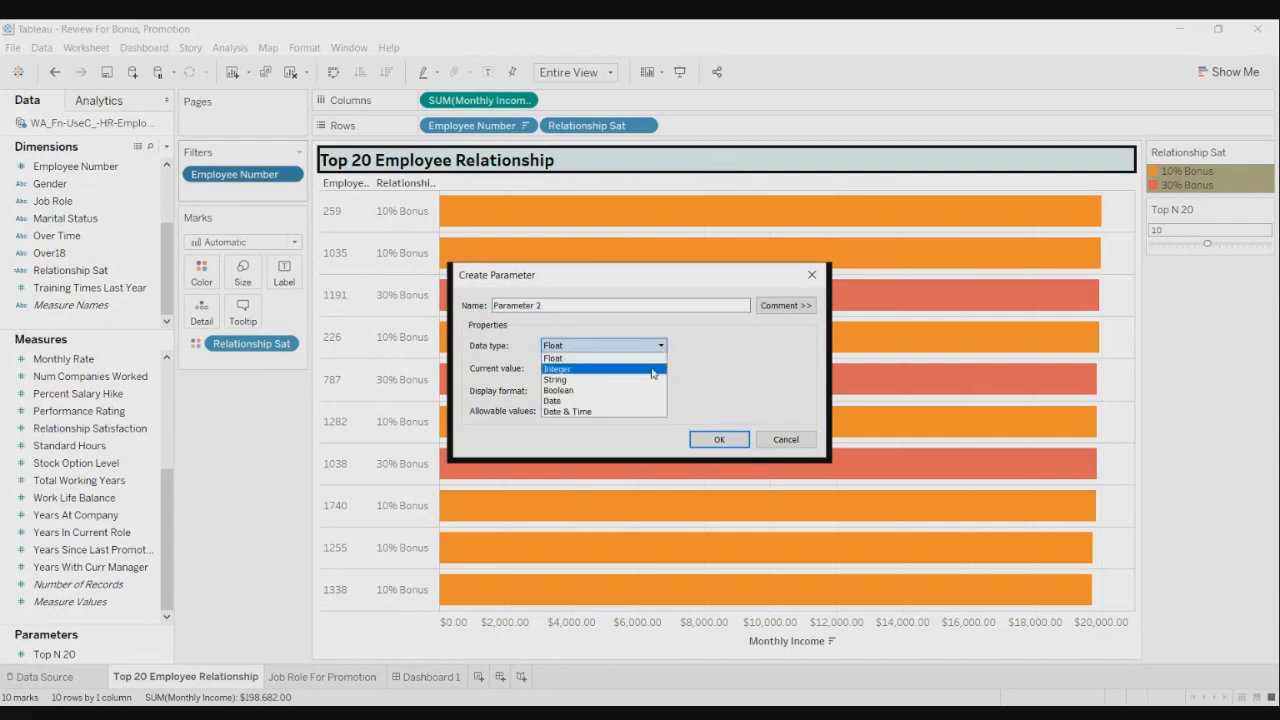
left_click(652, 367)
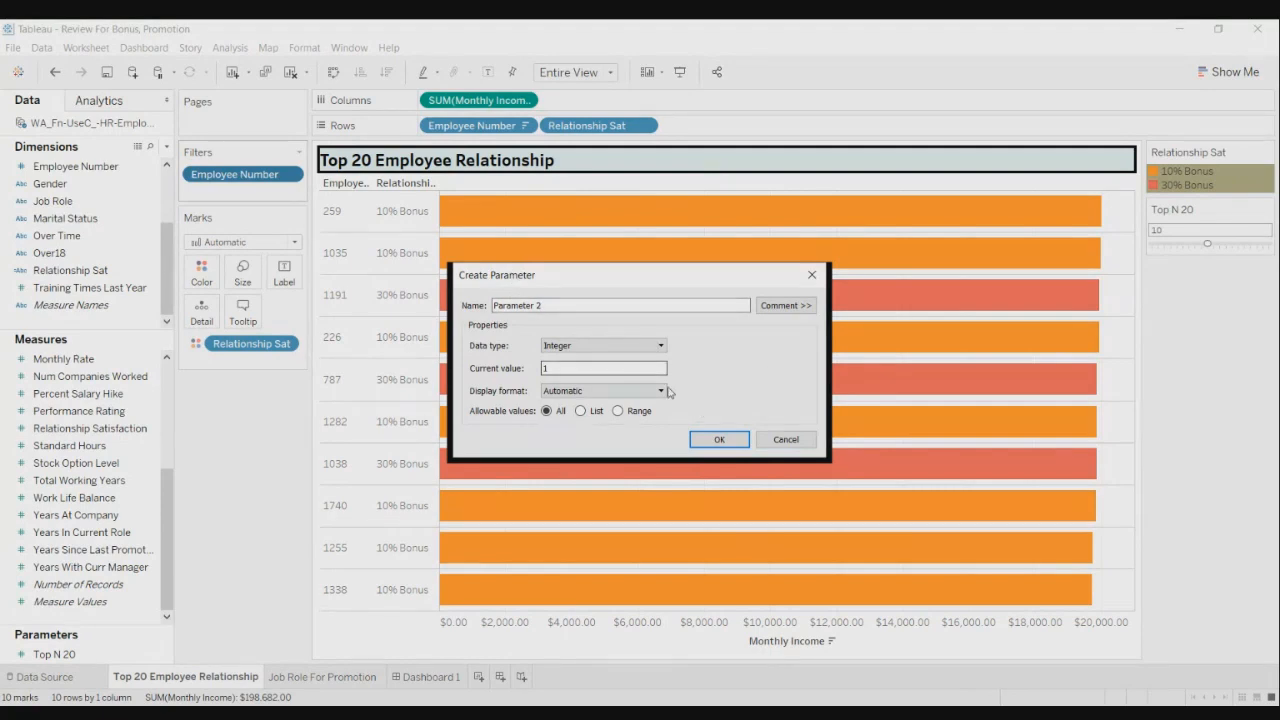
left_click(619, 411)
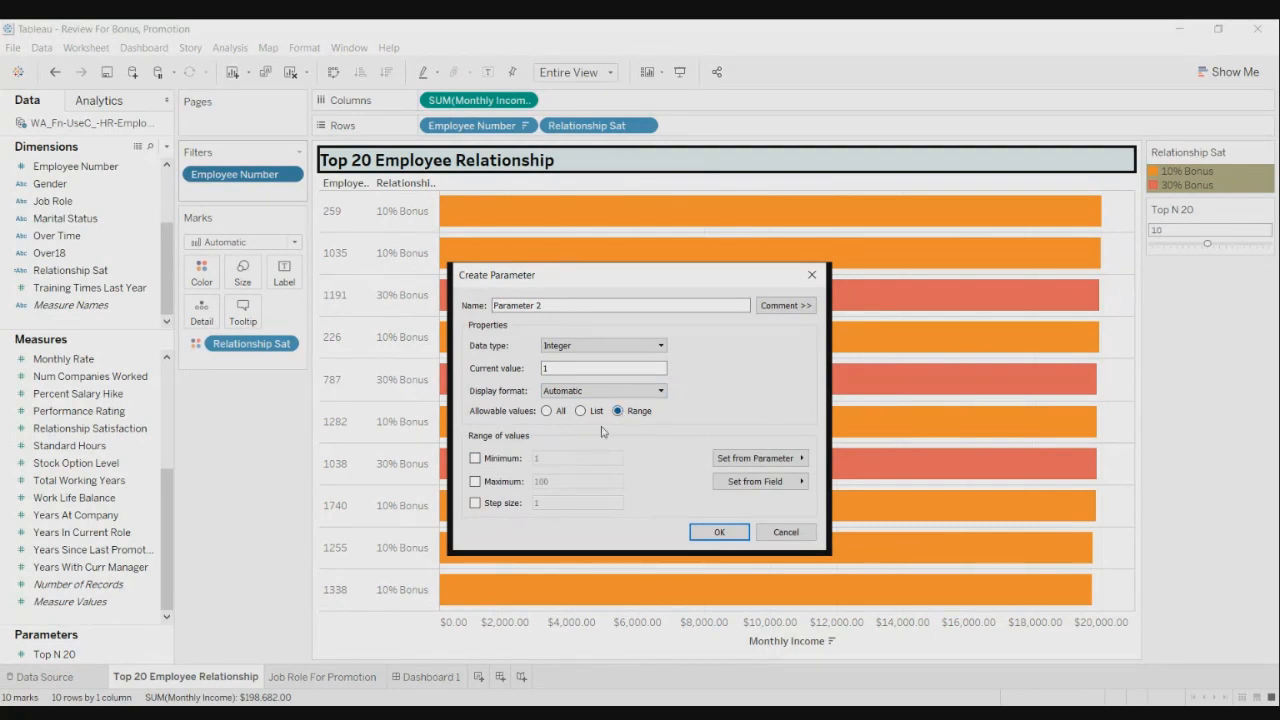
left_click(590, 305)
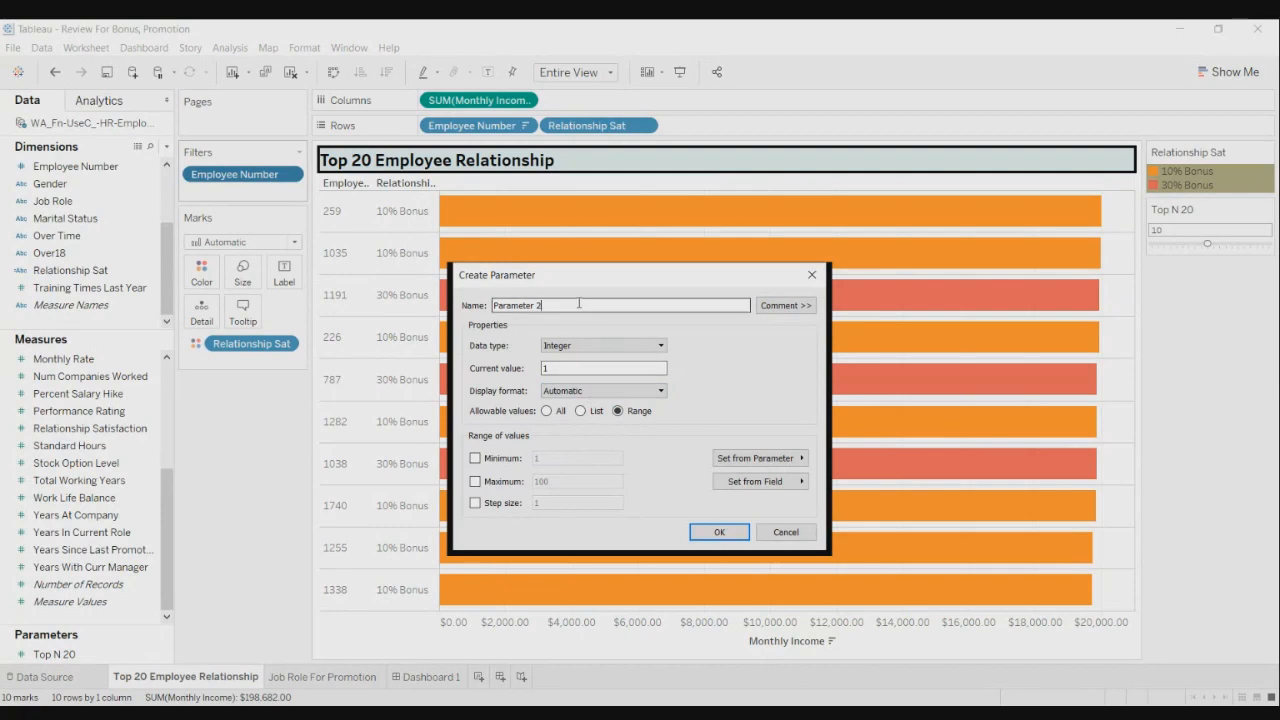
key("ctrl+a")
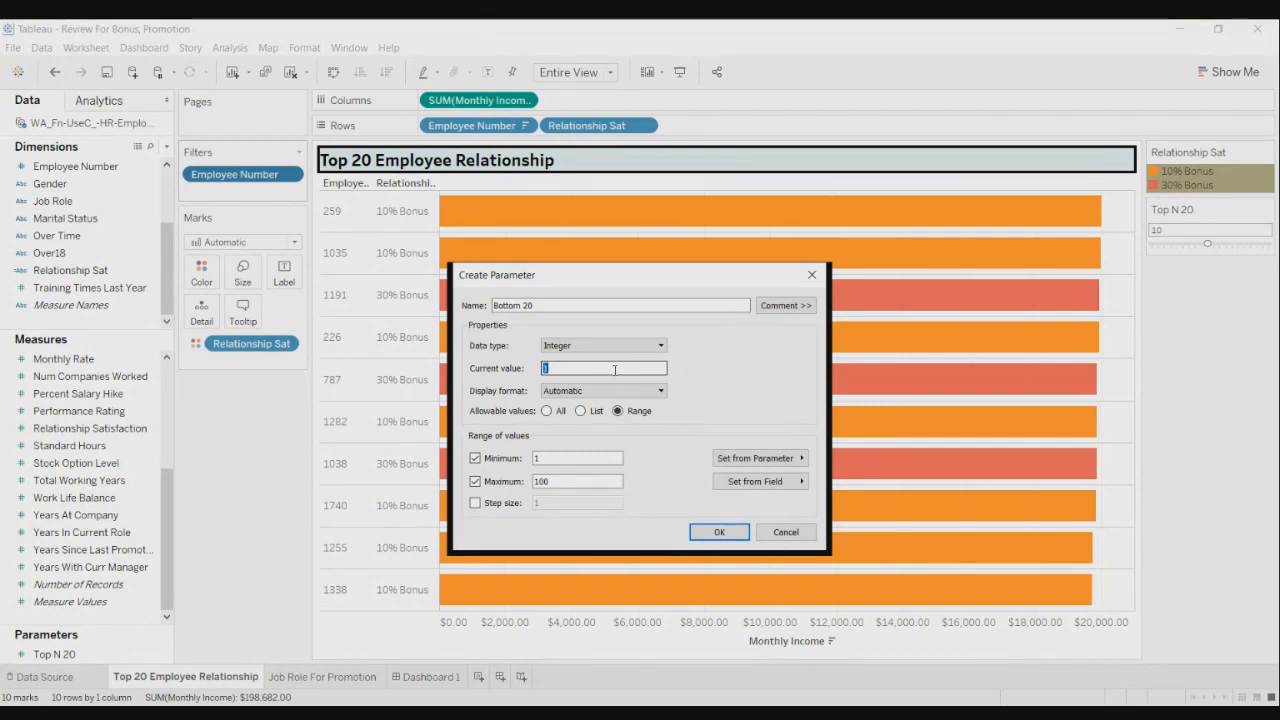
type("Bo")
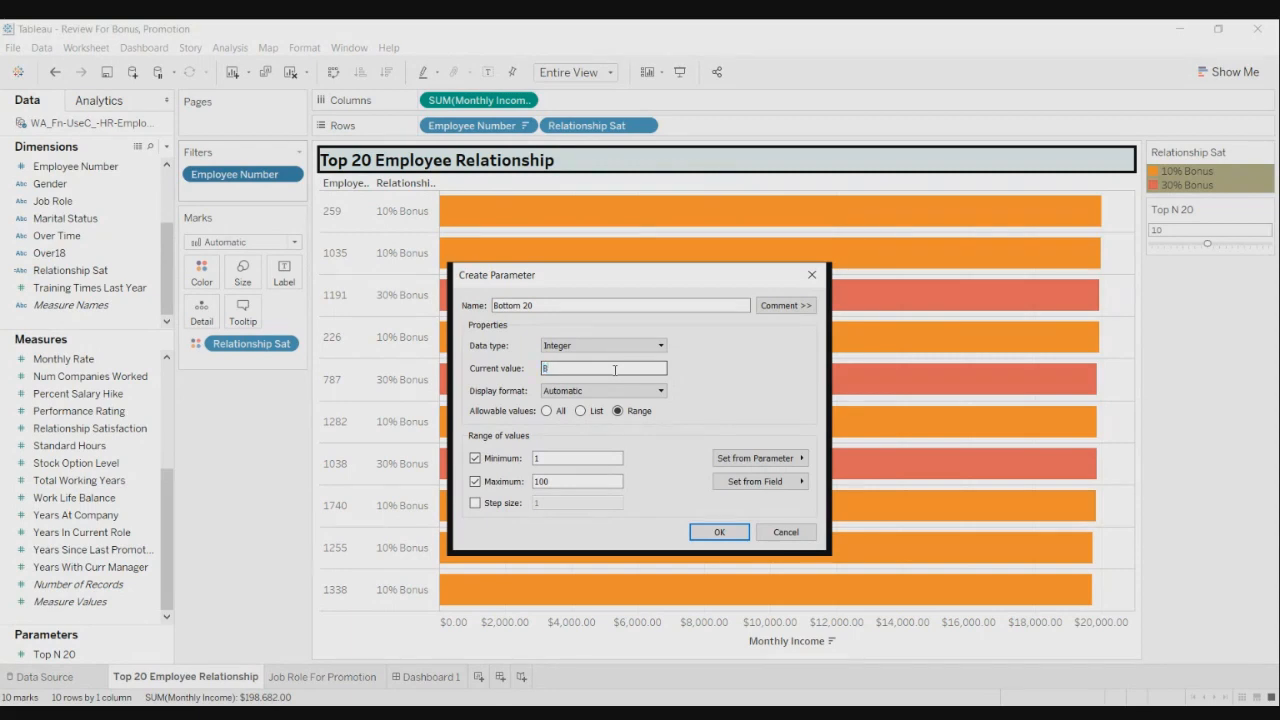
type("ttom ")
type("@0")
key("BackSpace")
key("BackSpace")
key("BackSpace")
key("BackSpace")
key("BackSpace")
key("BackSpace")
key("BackSpace")
key("BackSpace")
key("BackSpace")
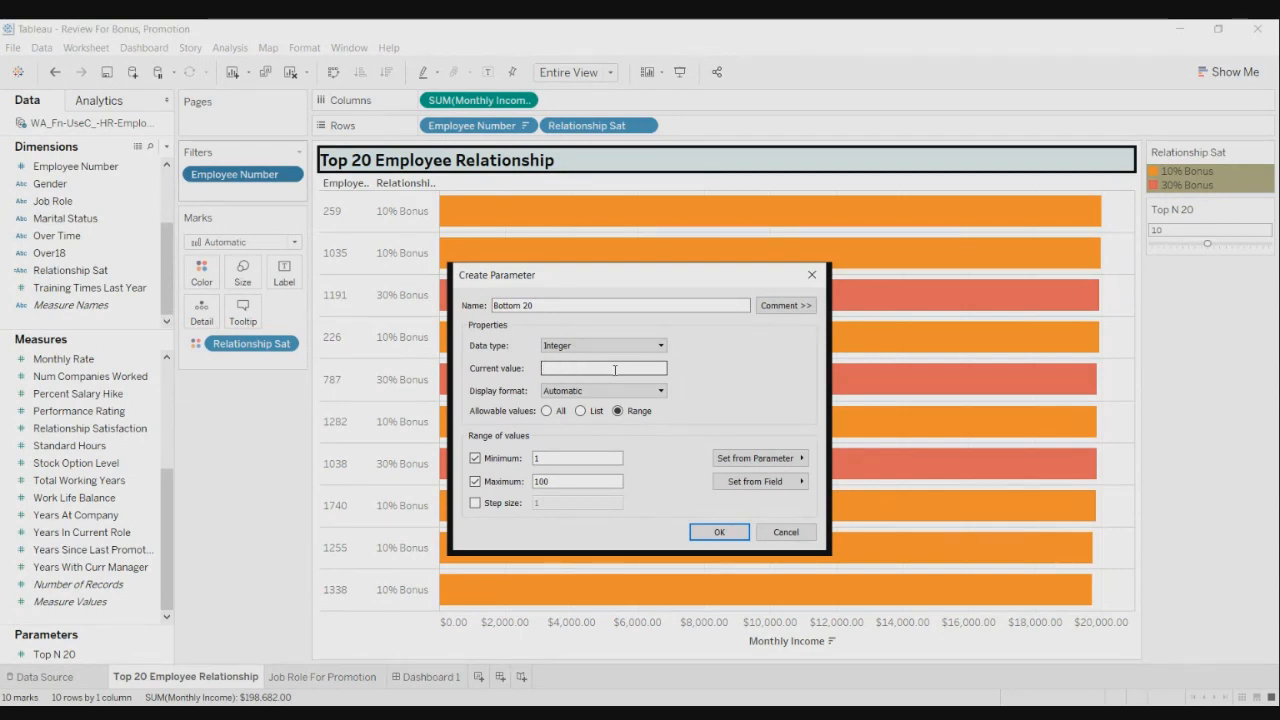
type("20")
double_click(590, 480)
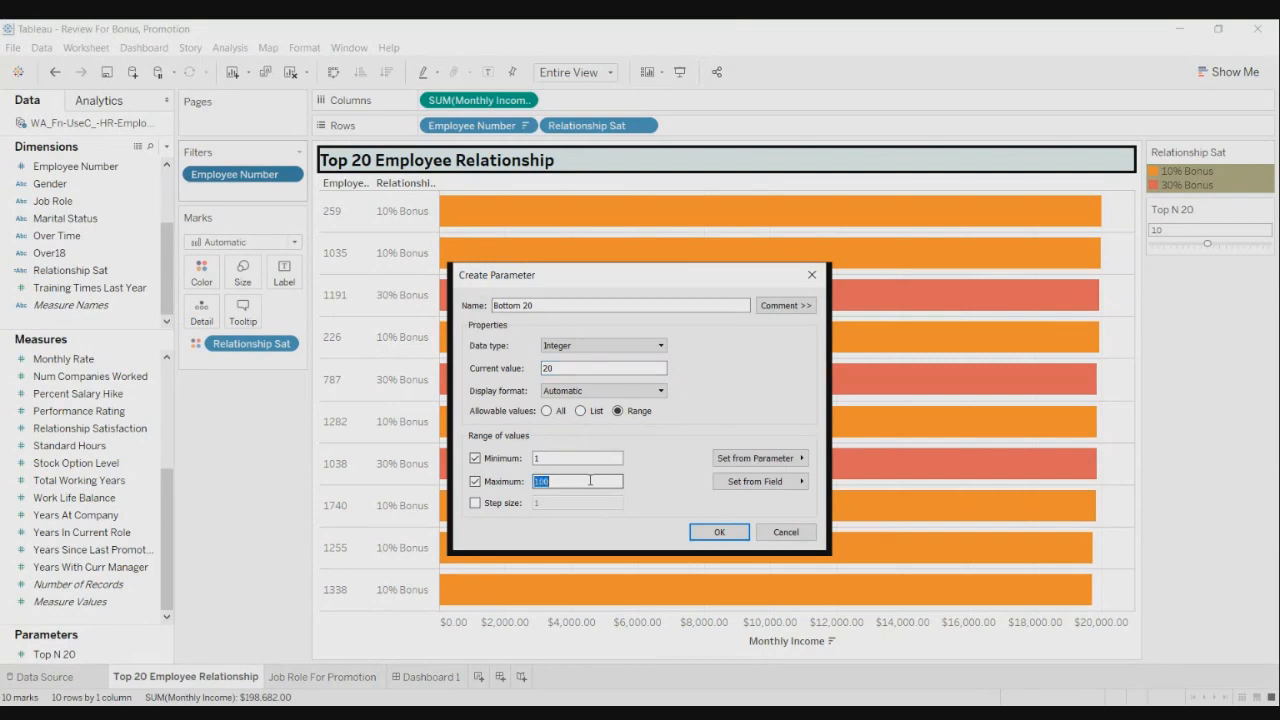
type("2")
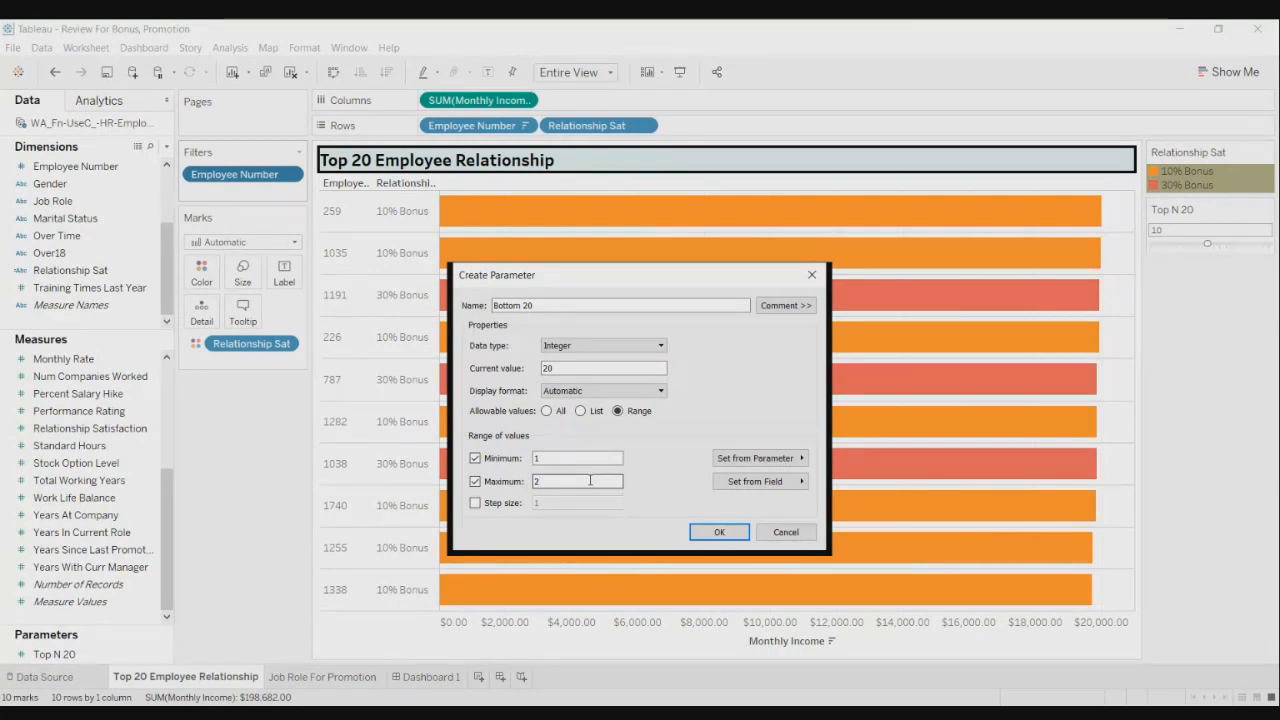
key("BackSpace")
type("1000")
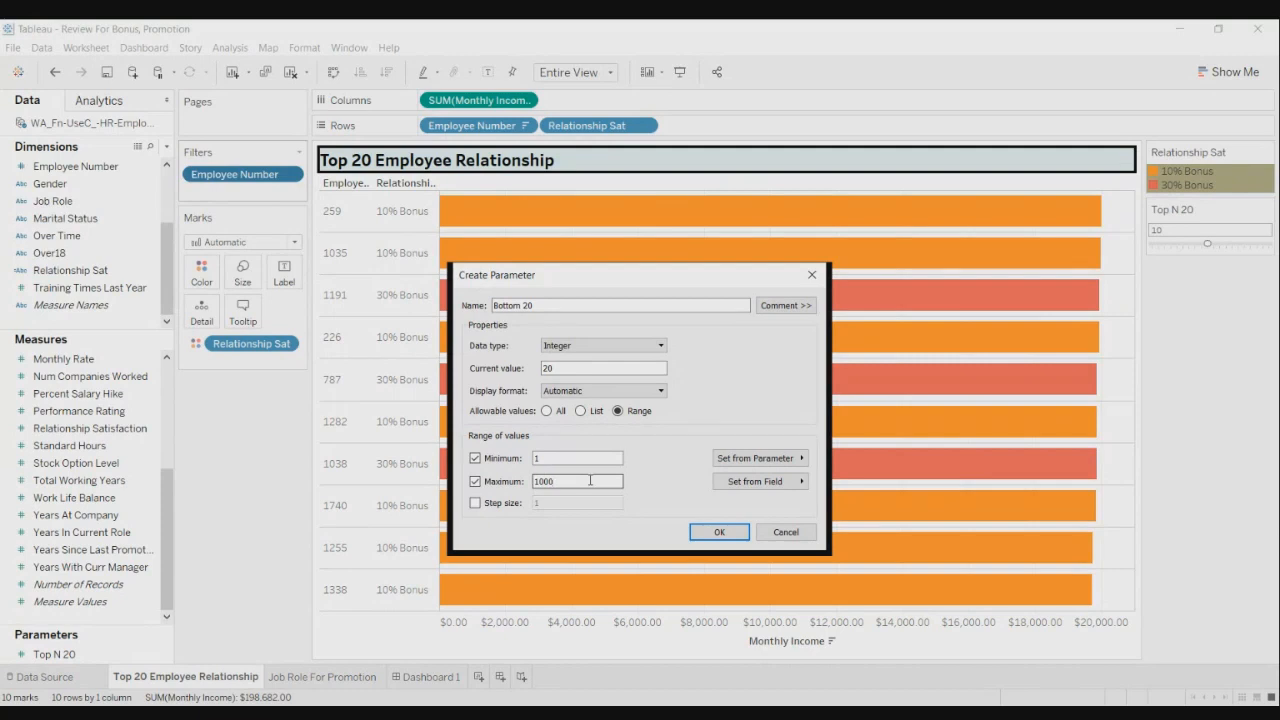
key("BackSpace")
key("BackSpace")
key("BackSpace")
key("BackSpace")
left_click(479, 484)
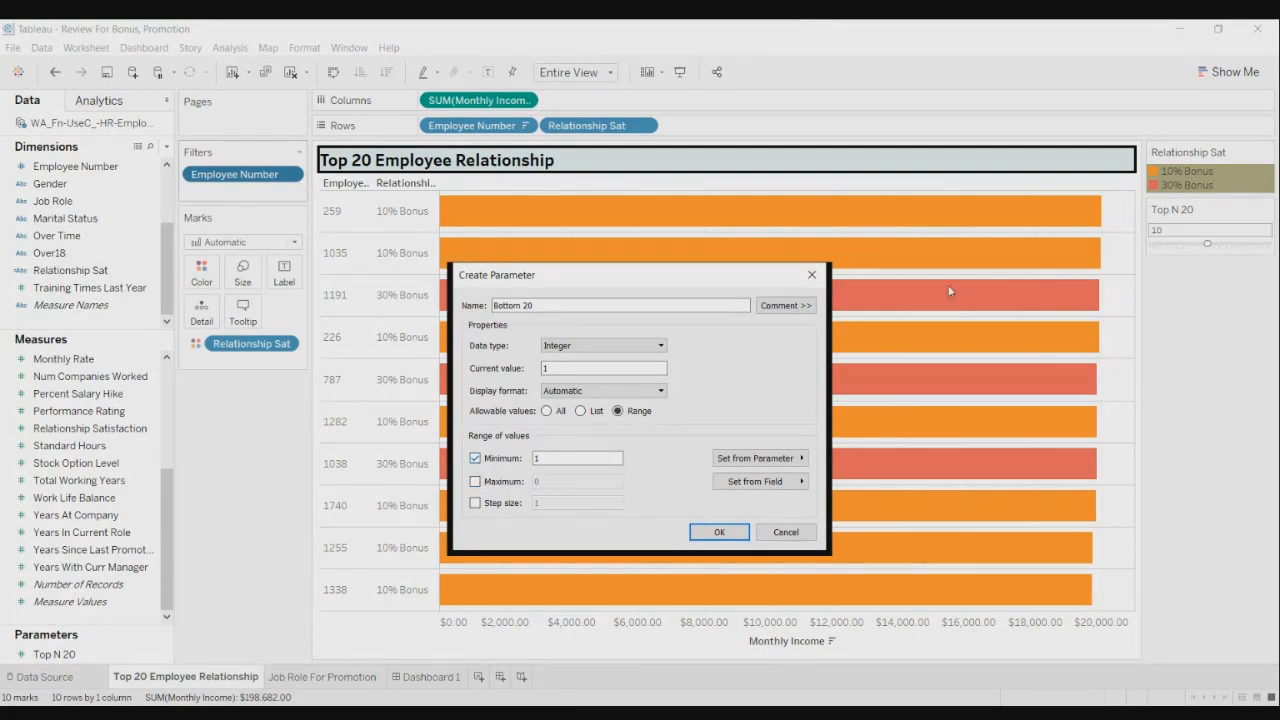
left_click(812, 274)
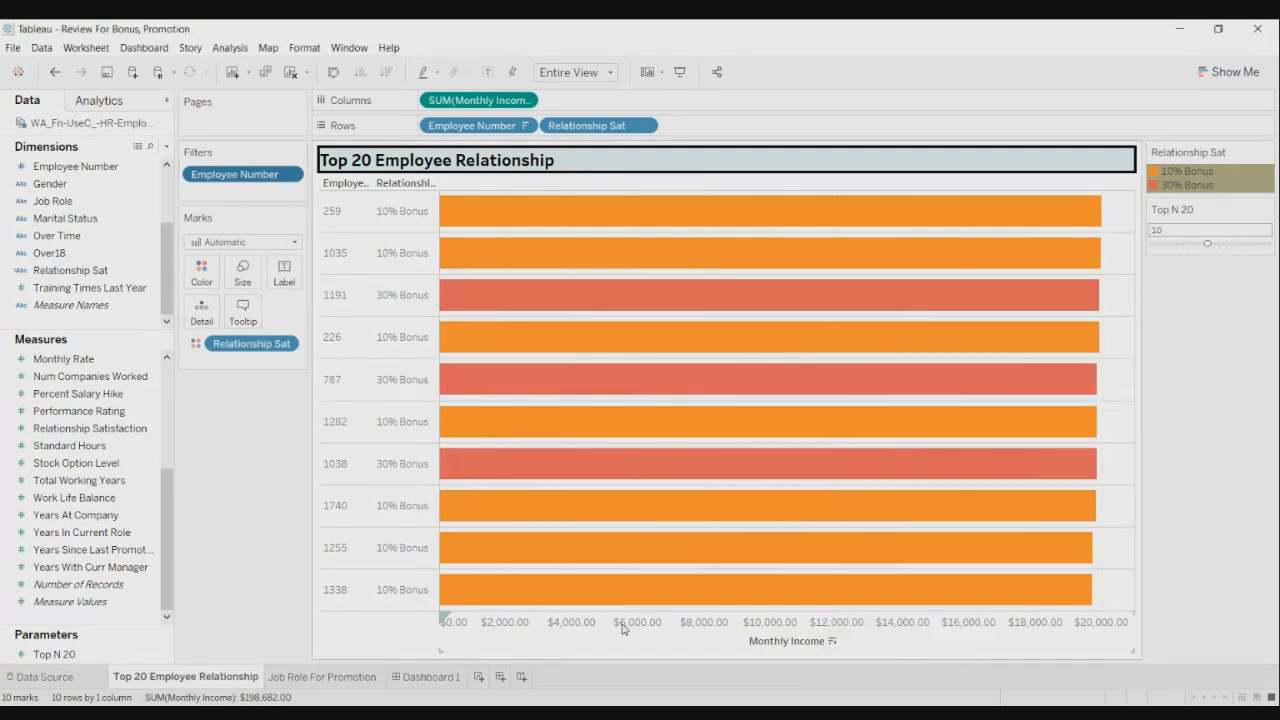
- Change the Employee Number filter from Top to Bottom by Monthly Income and apply it
left_click(292, 175)
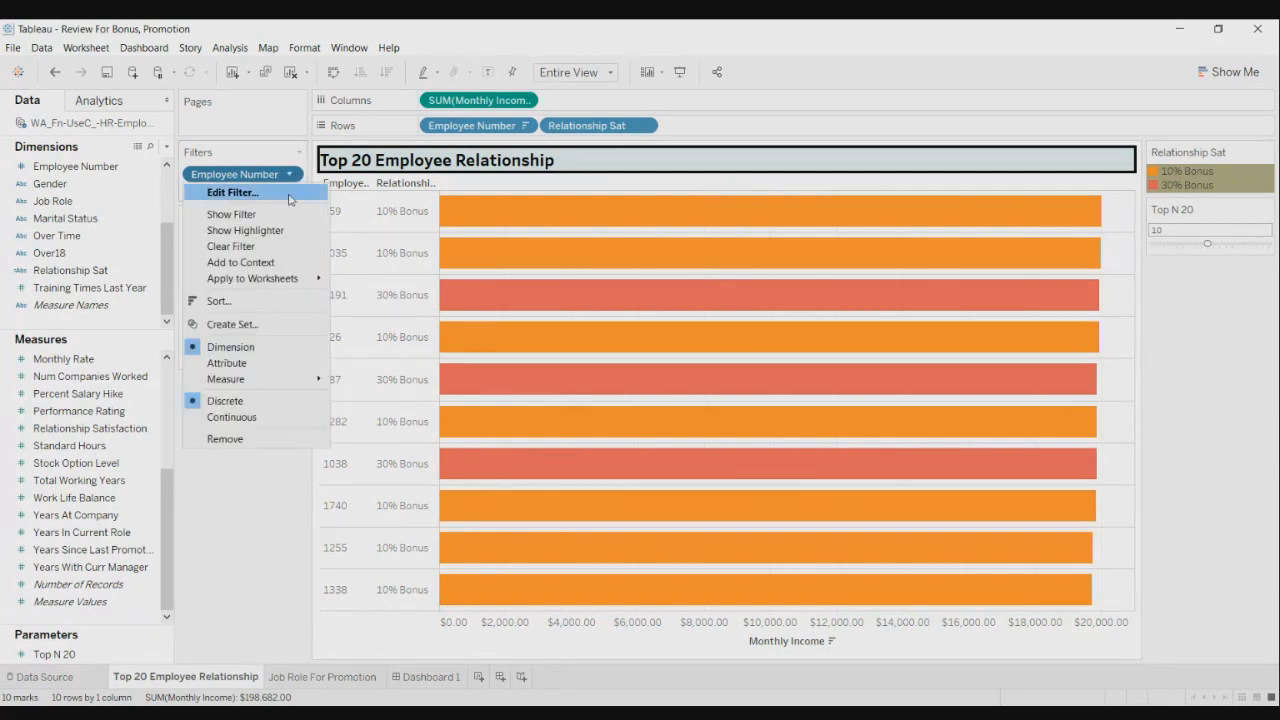
left_click(289, 194)
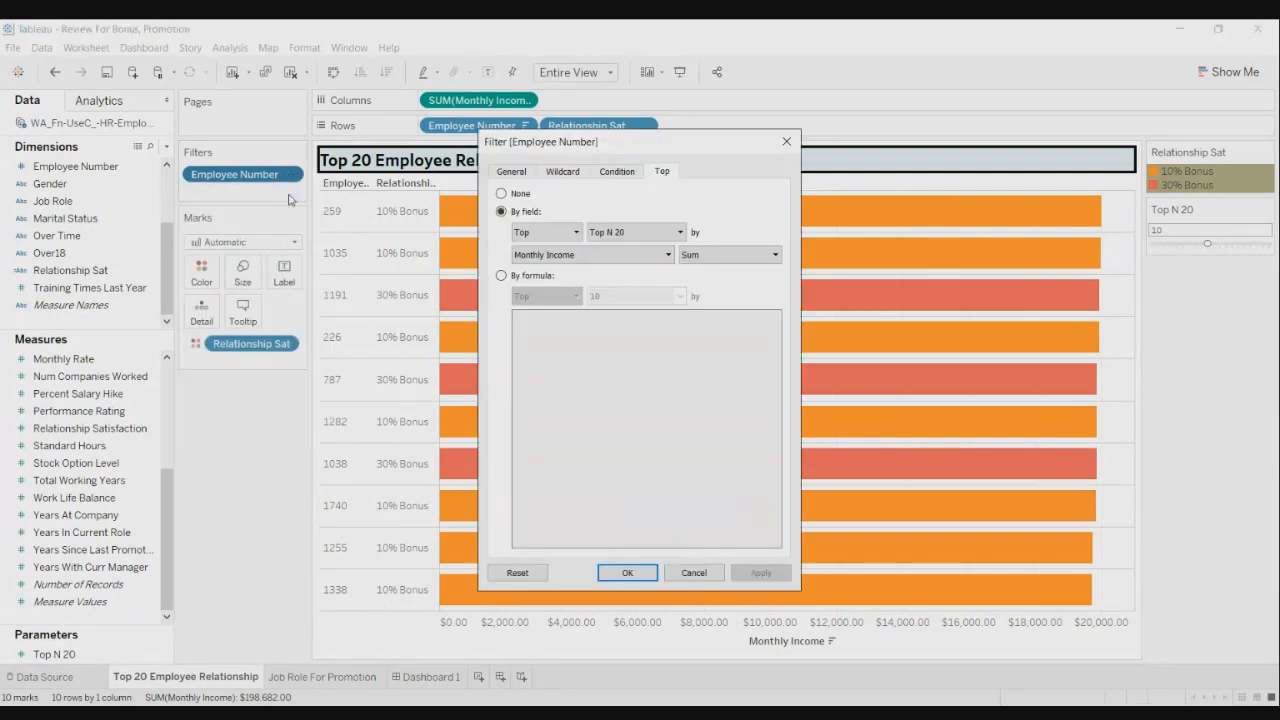
left_click(575, 232)
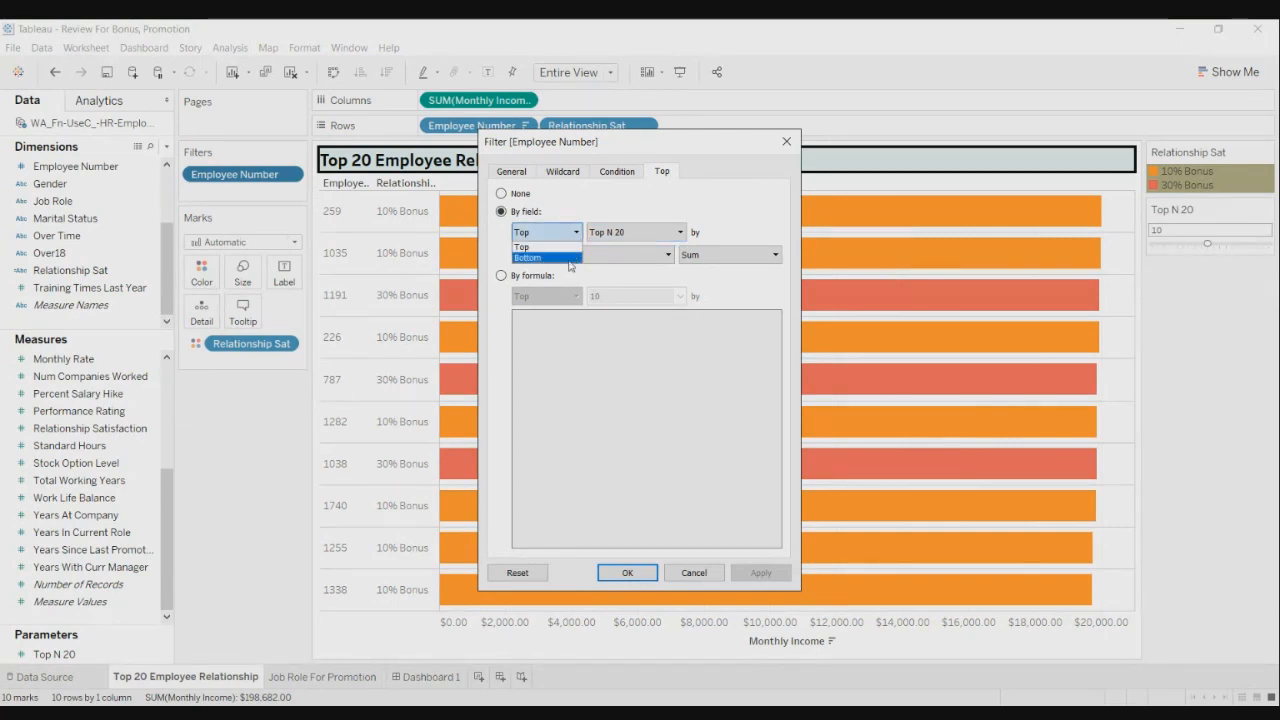
left_click(570, 264)
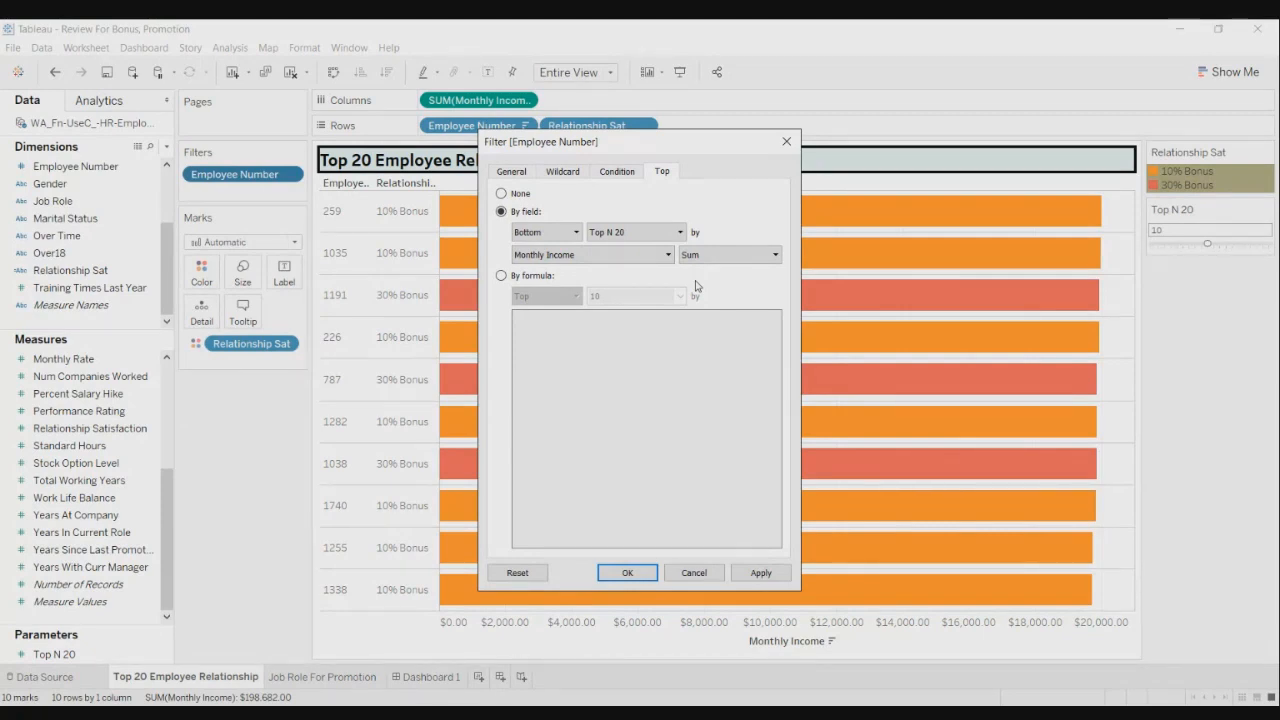
left_click(749, 575)
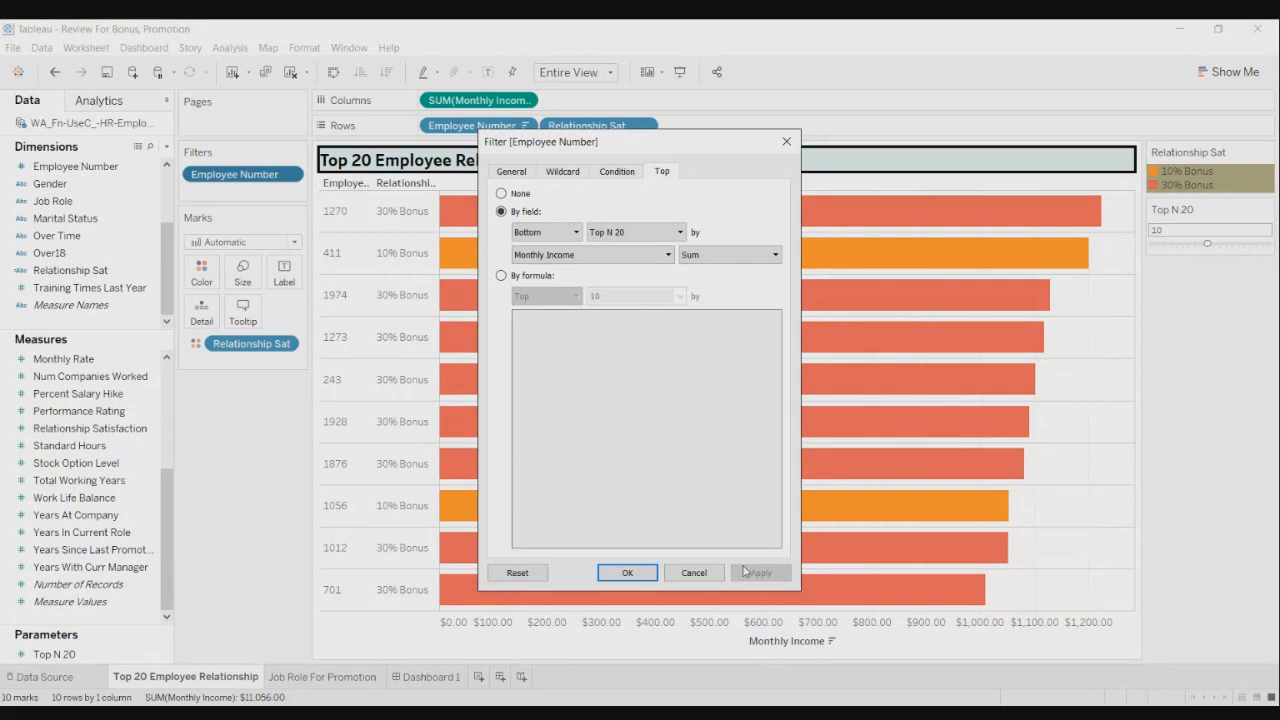
left_click(627, 573)
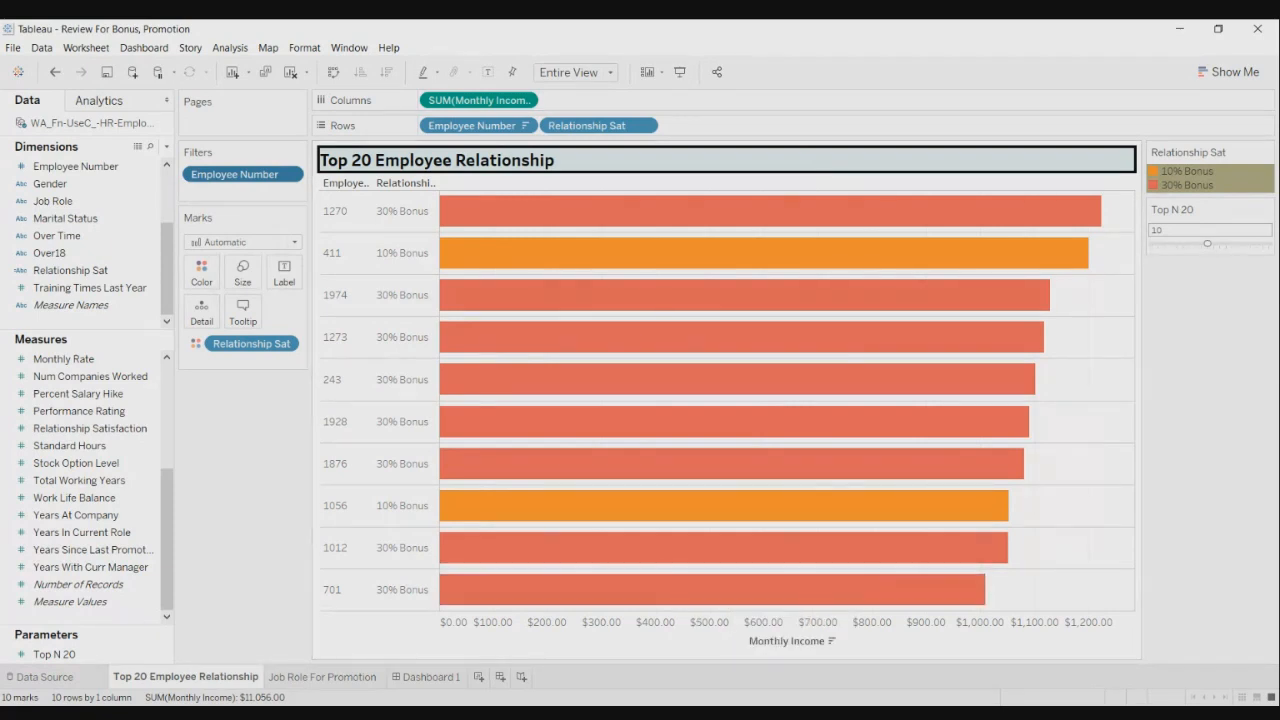
- Create a set named 'Bottom' from the Employee Number filter
left_click(290, 176)
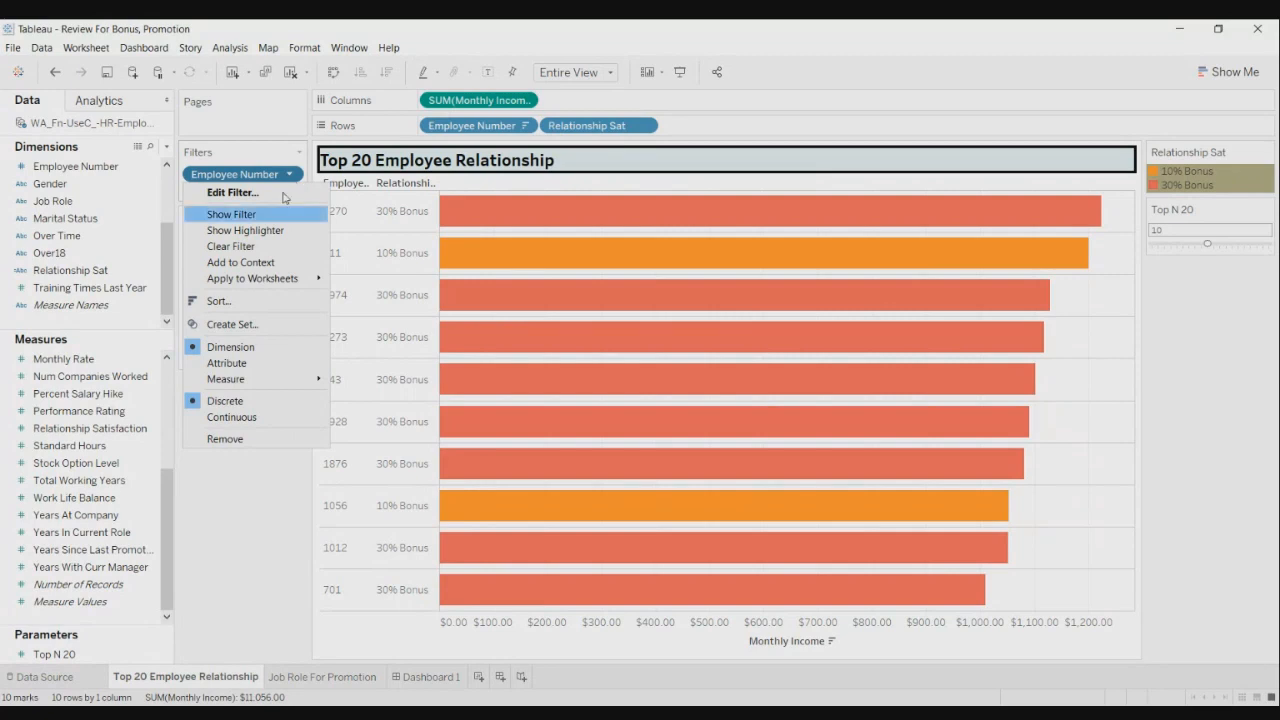
left_click(285, 325)
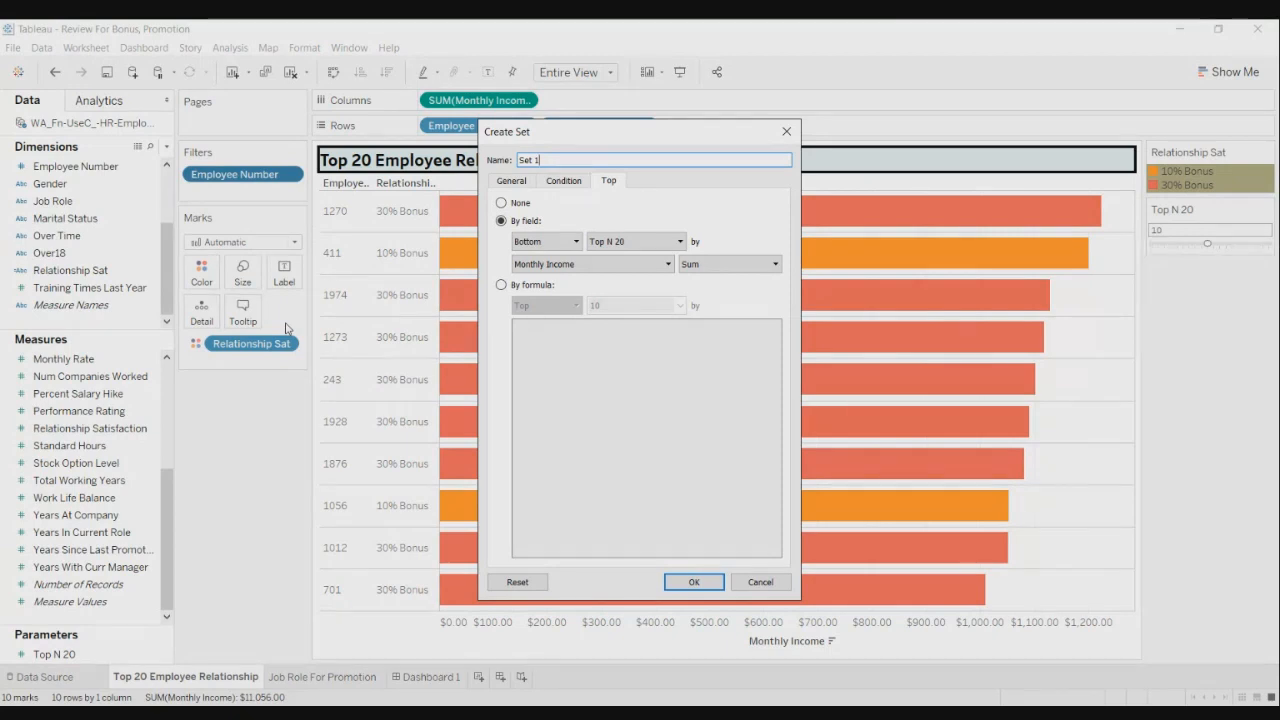
key("BackSpace")
key("BackSpace")
key("BackSpace")
key("BackSpace")
key("BackSpace")
type("b")
key("BackSpace")
type("Bottom")
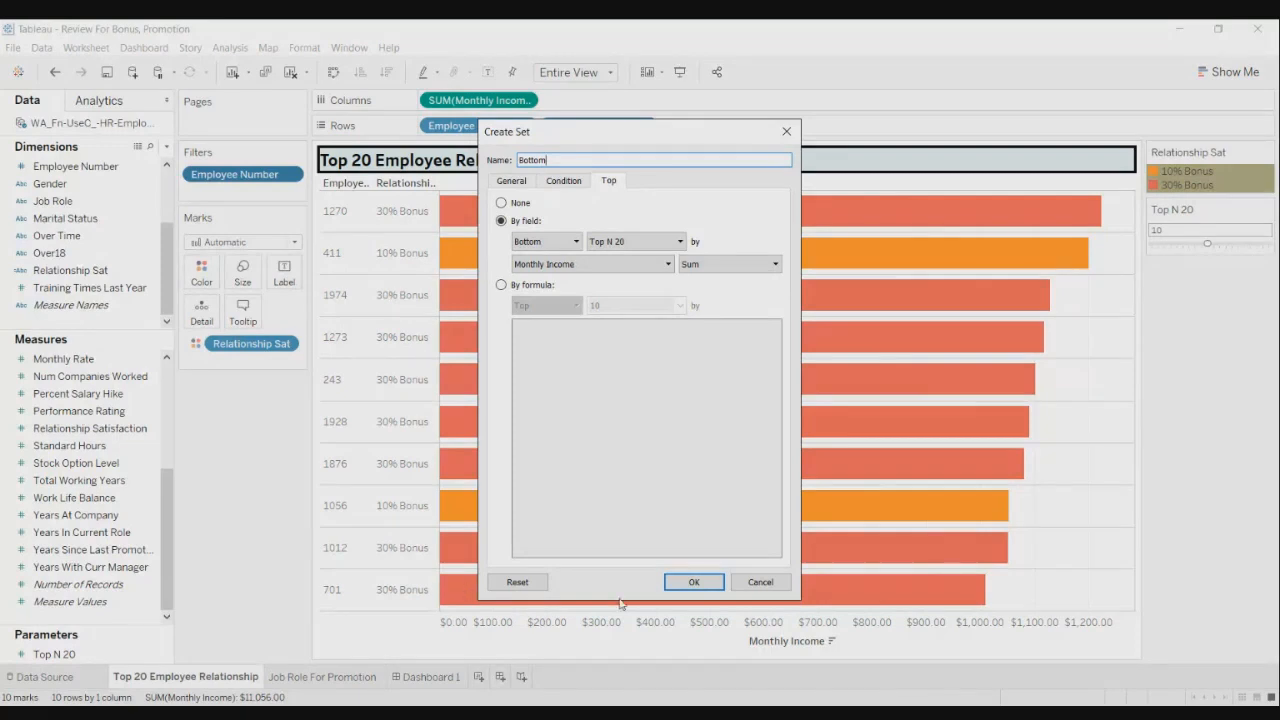
left_click(678, 583)
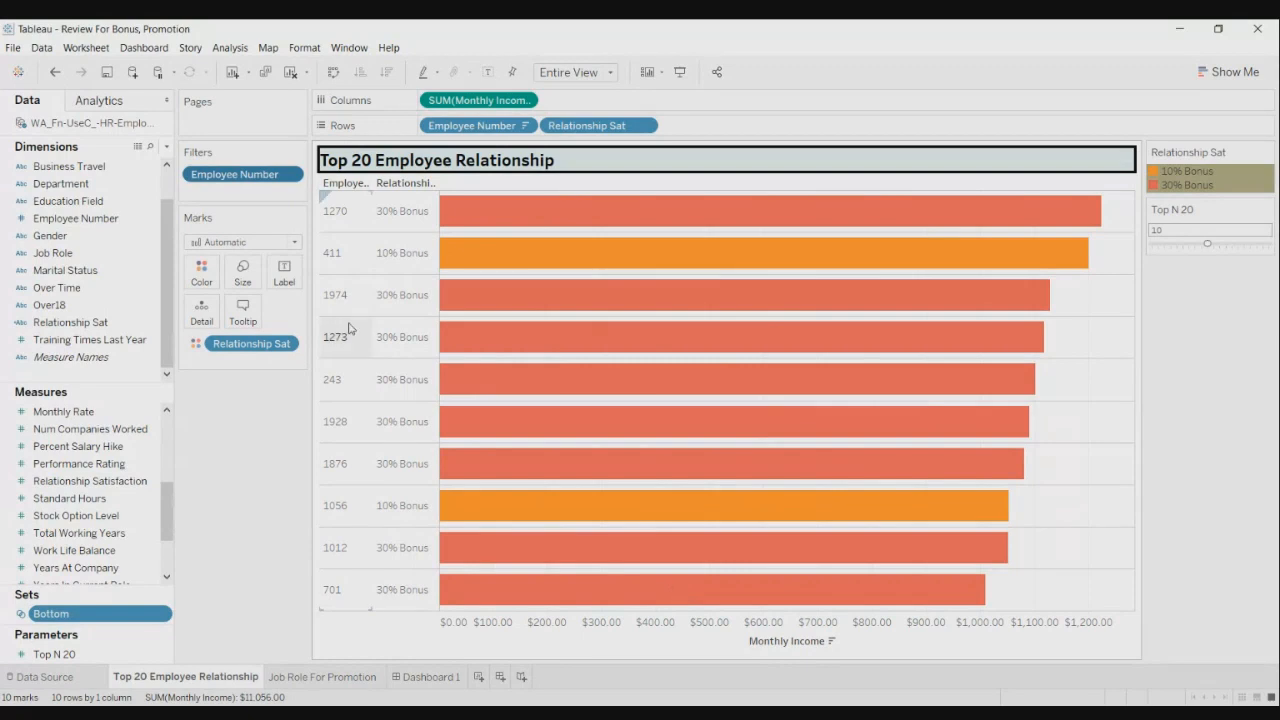
- Switch the Employee Number filter from Bottom back to Top and apply it
left_click(289, 175)
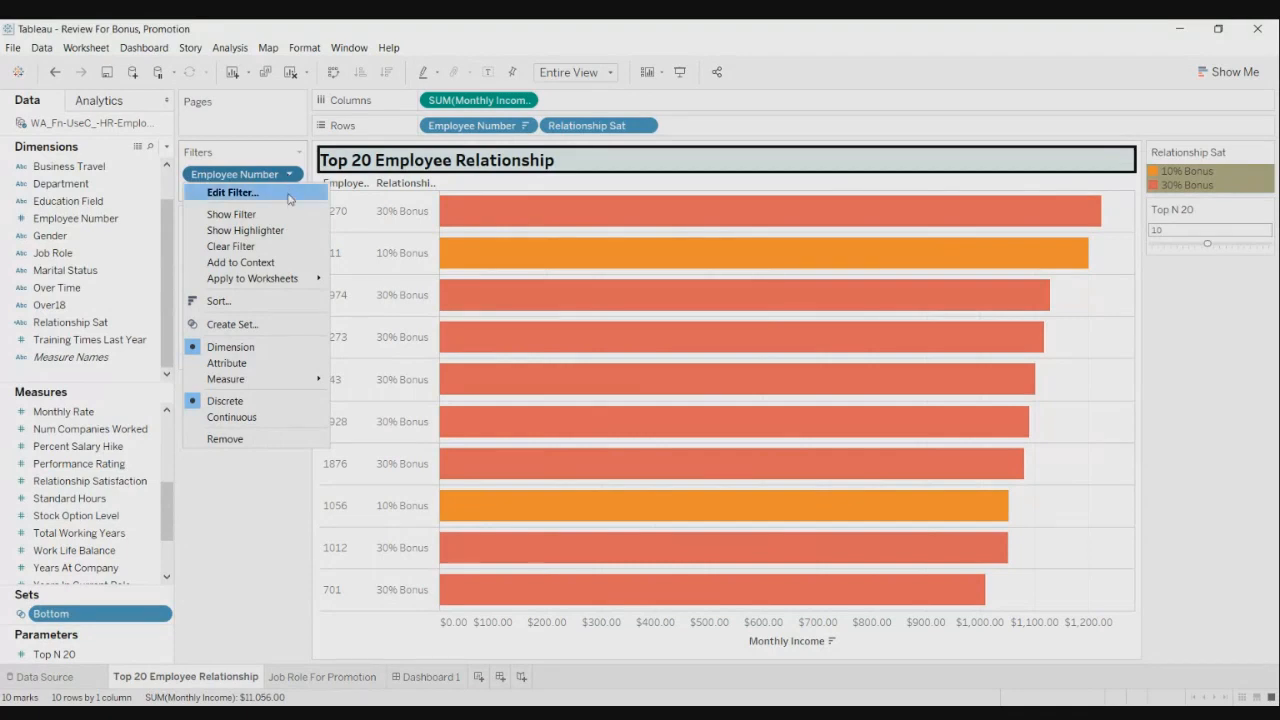
left_click(288, 193)
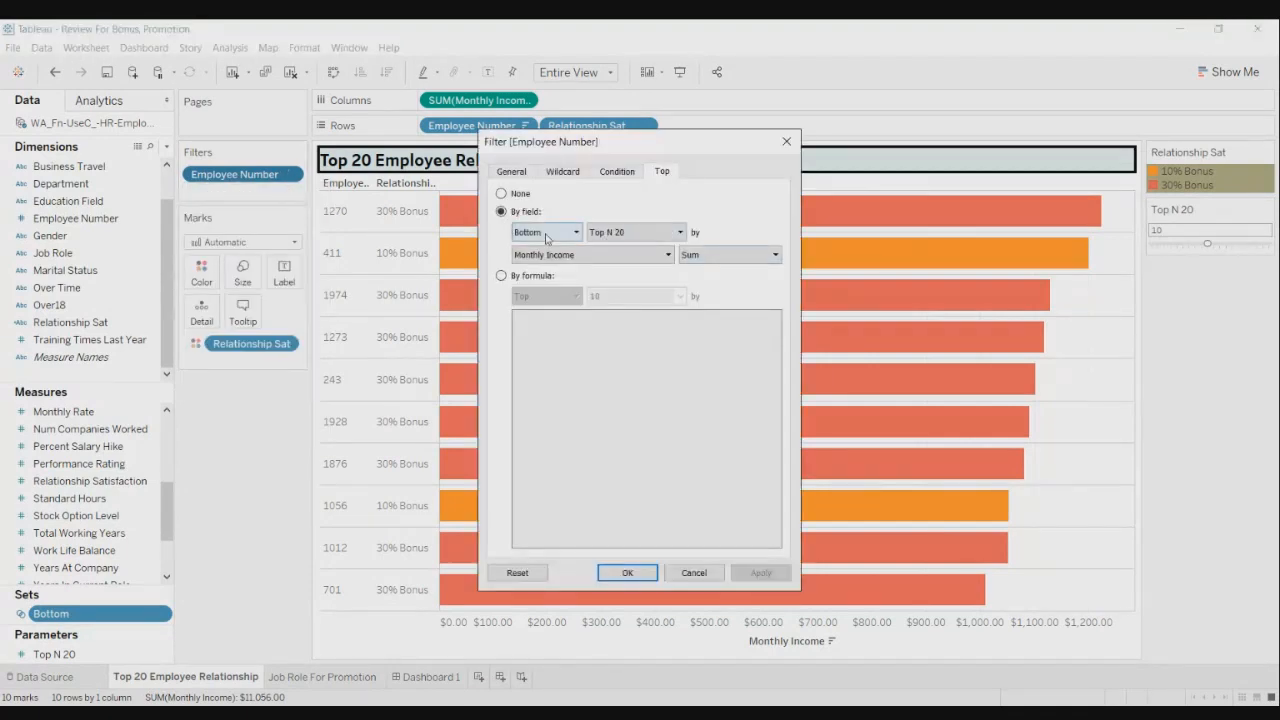
left_click(555, 233)
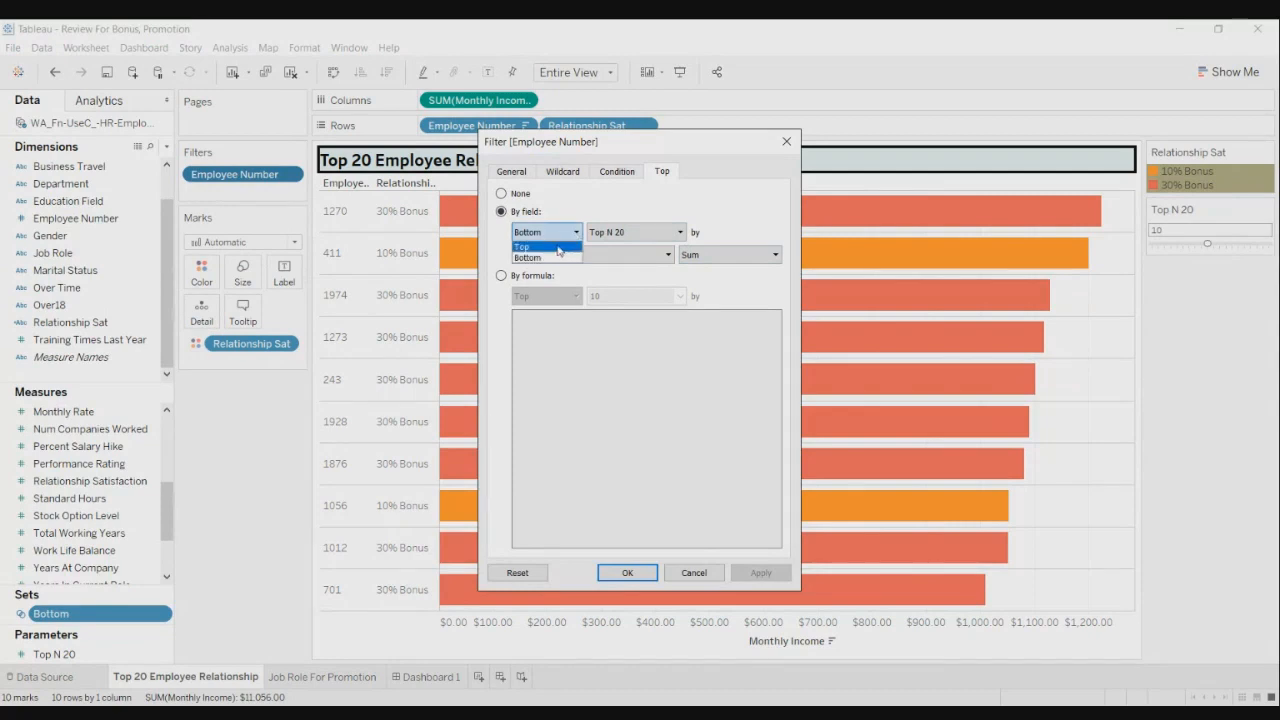
left_click(559, 248)
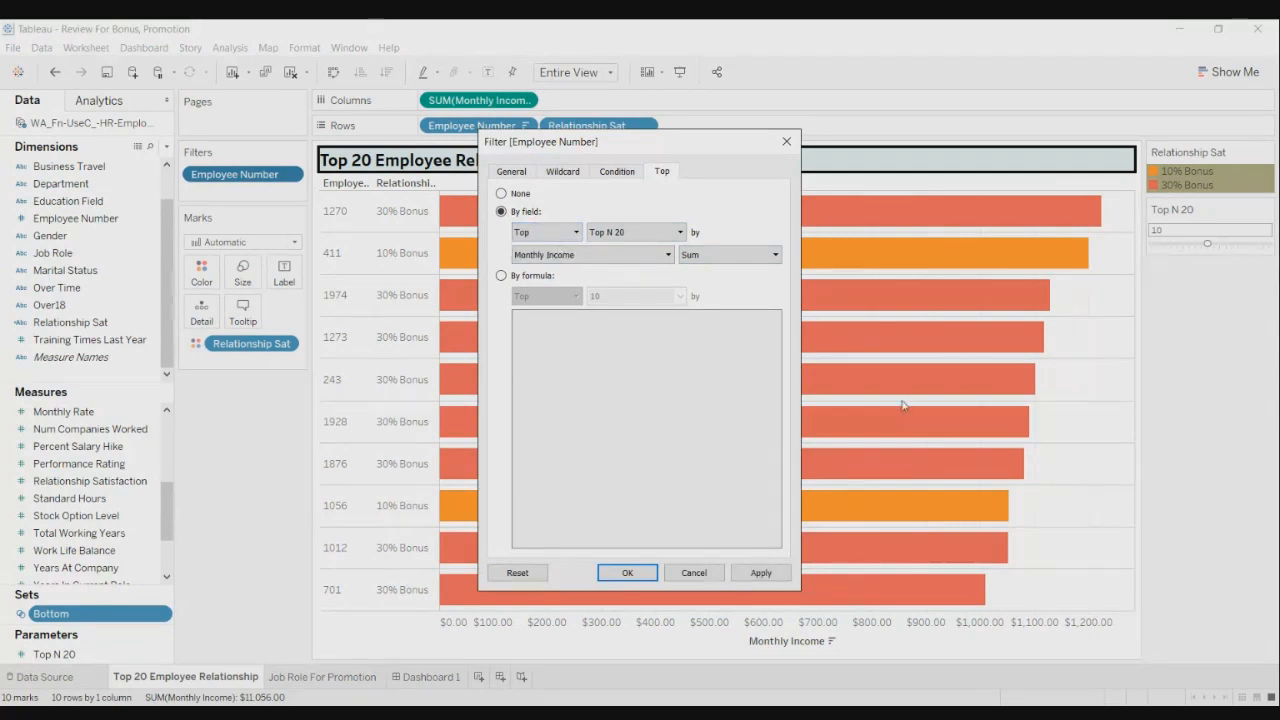
left_click(760, 573)
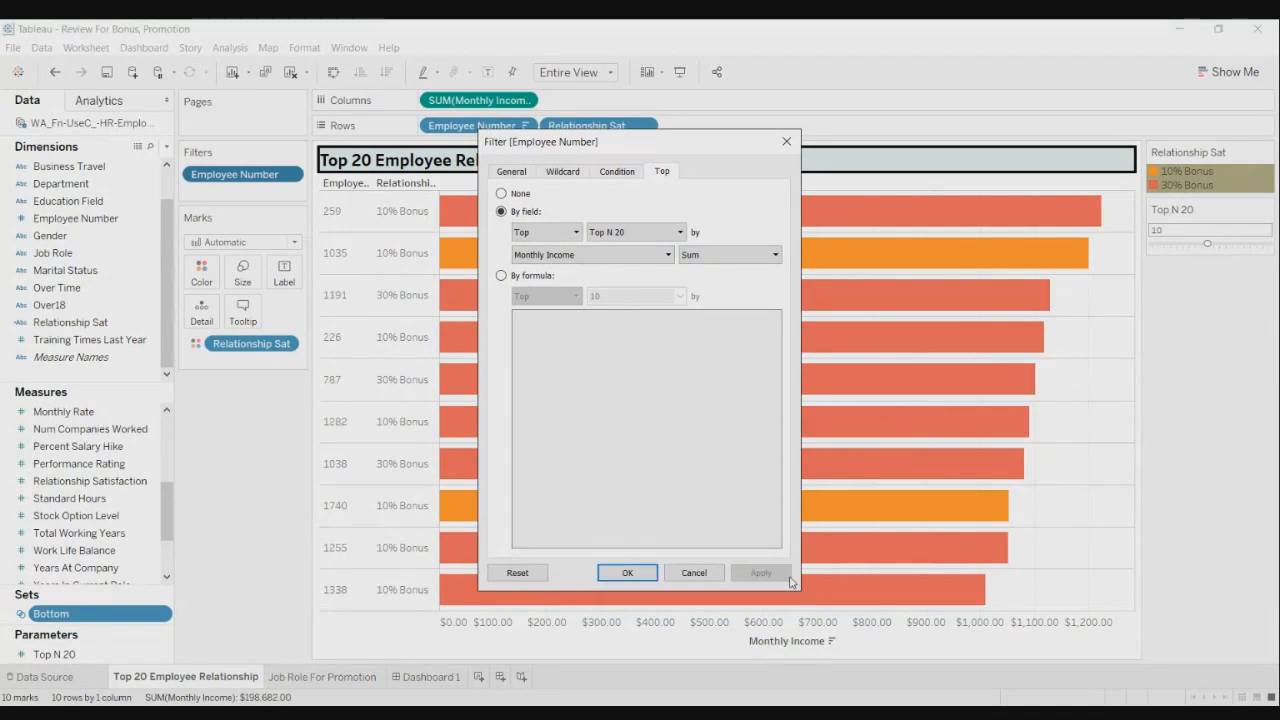
left_click(627, 573)
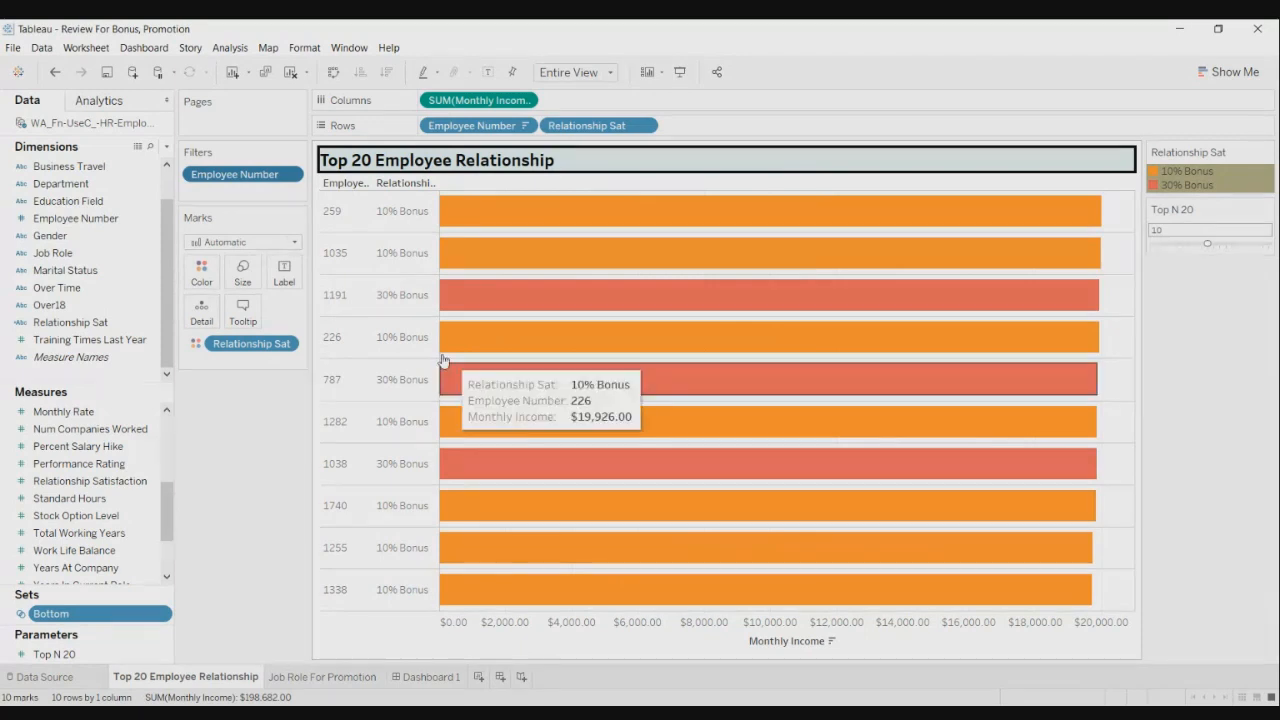
- Reopen the Employee Number filter settings to review them, closing without changes
left_click(290, 175)
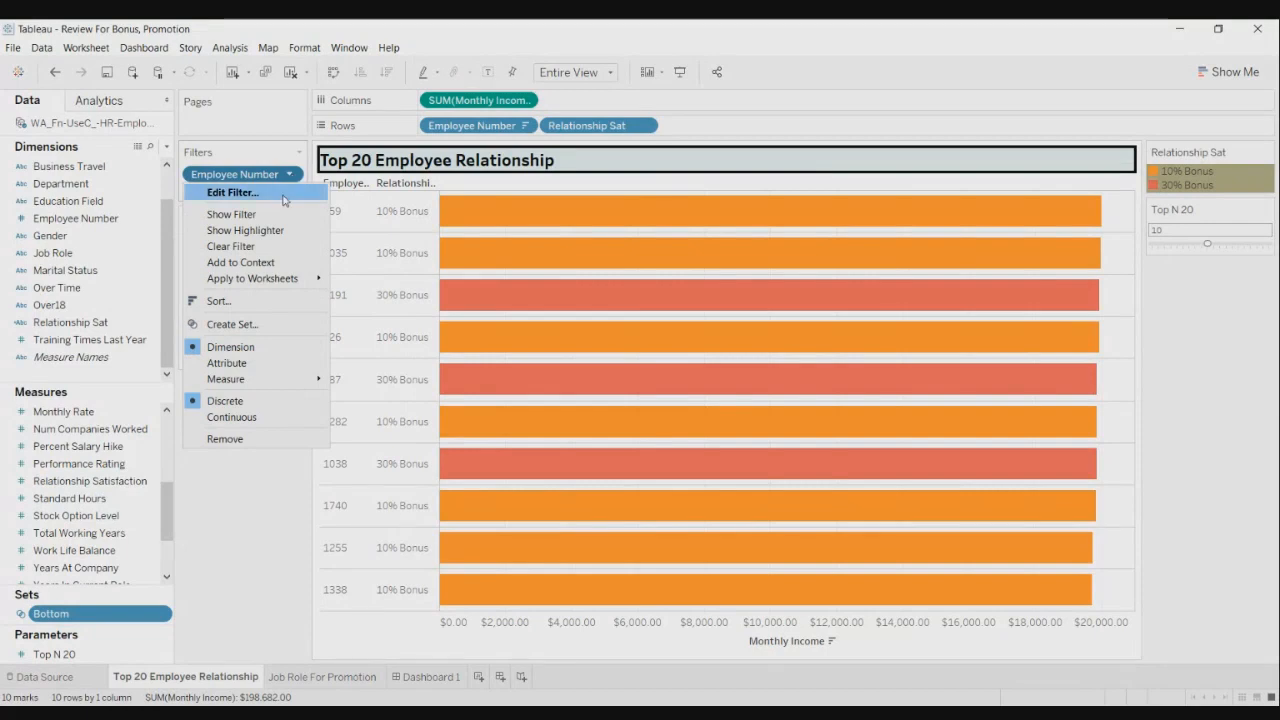
left_click(284, 195)
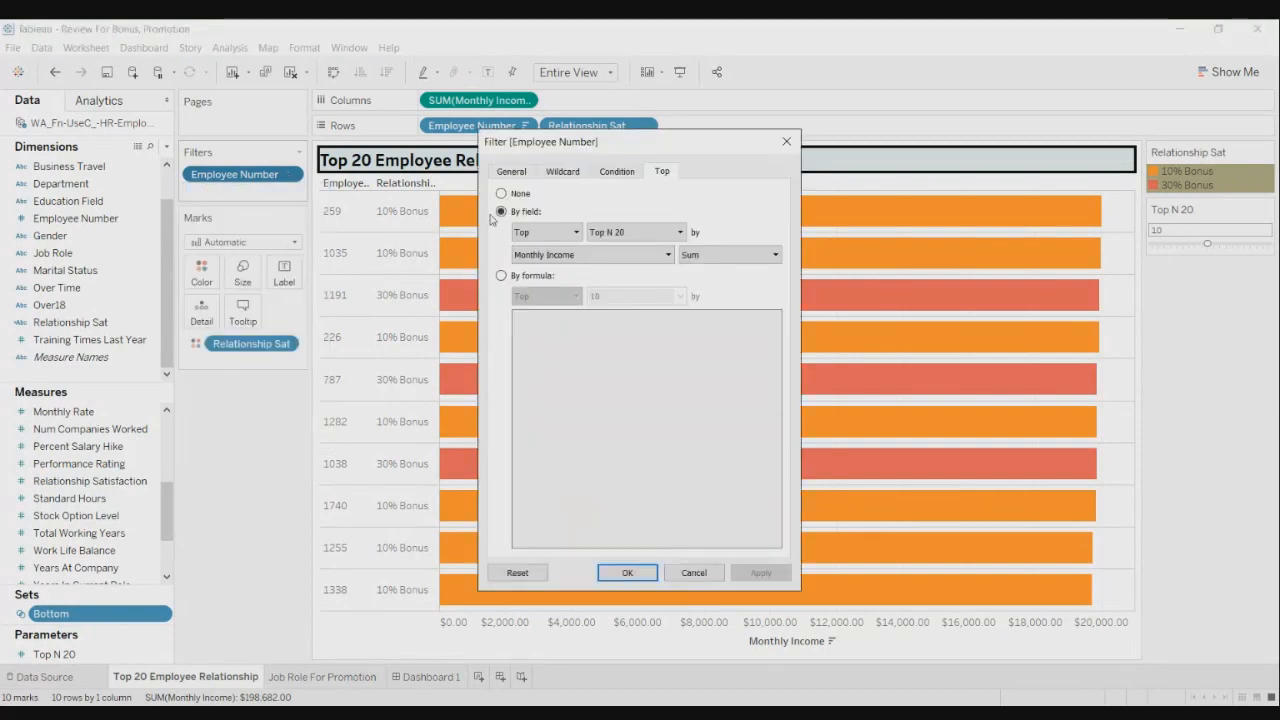
left_click(786, 141)
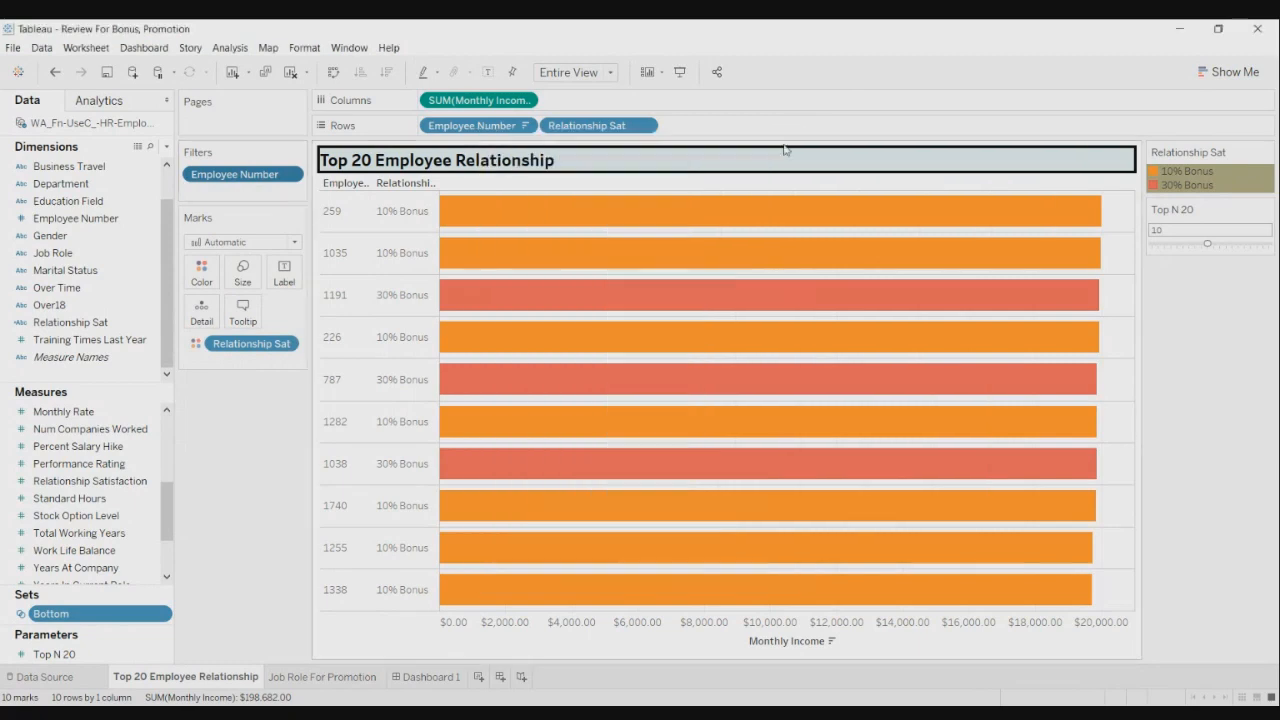
left_click(290, 175)
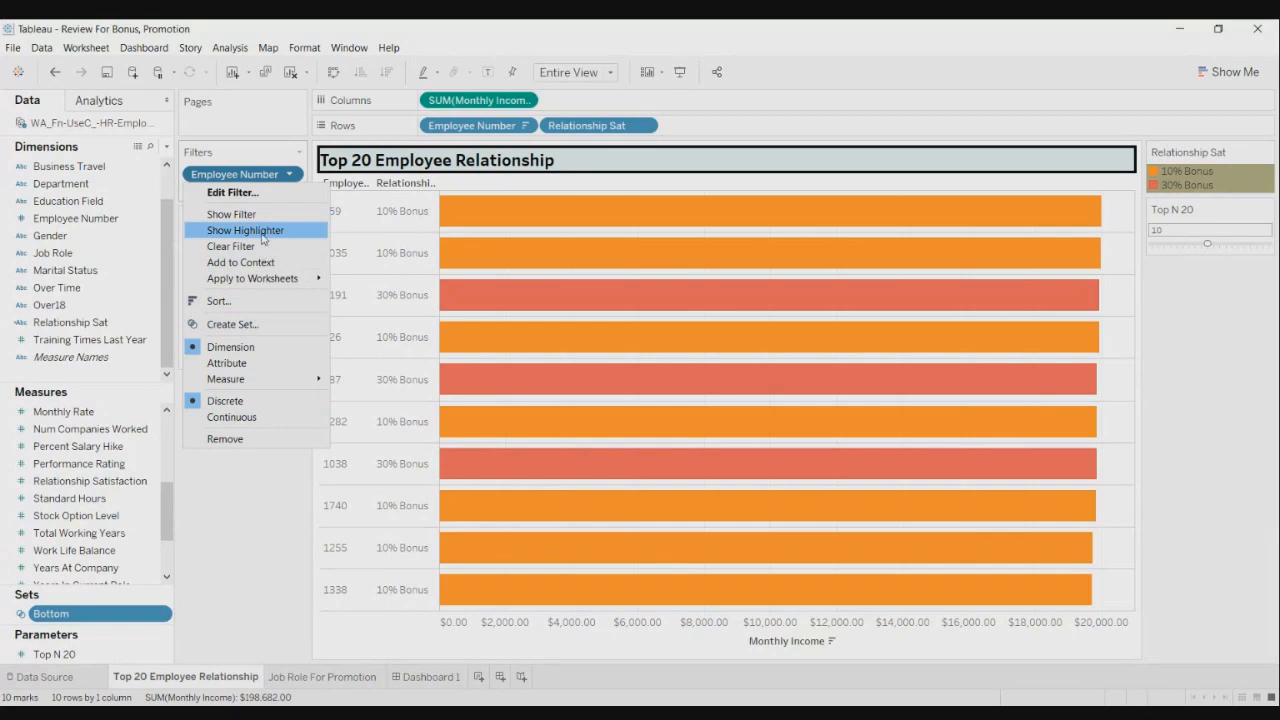
- Create a set named 'Top' holding Top N 20 employees by Sum of Monthly Income
left_click(262, 326)
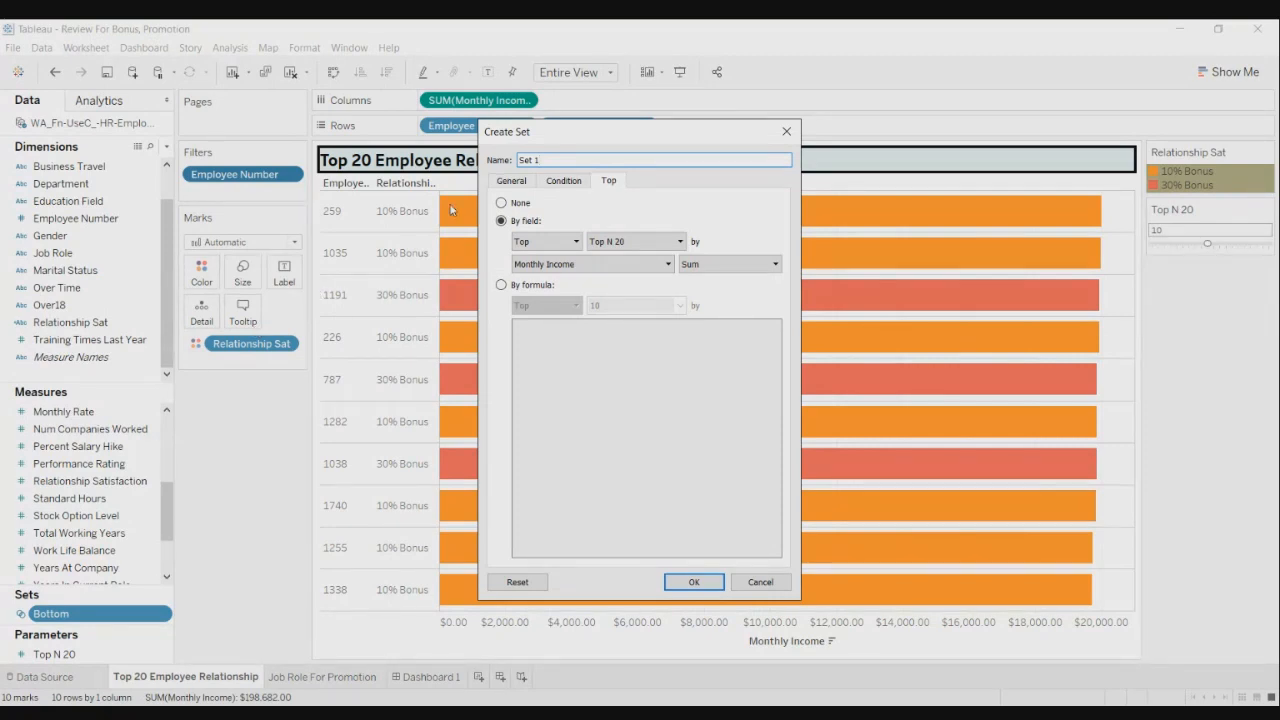
type("A")
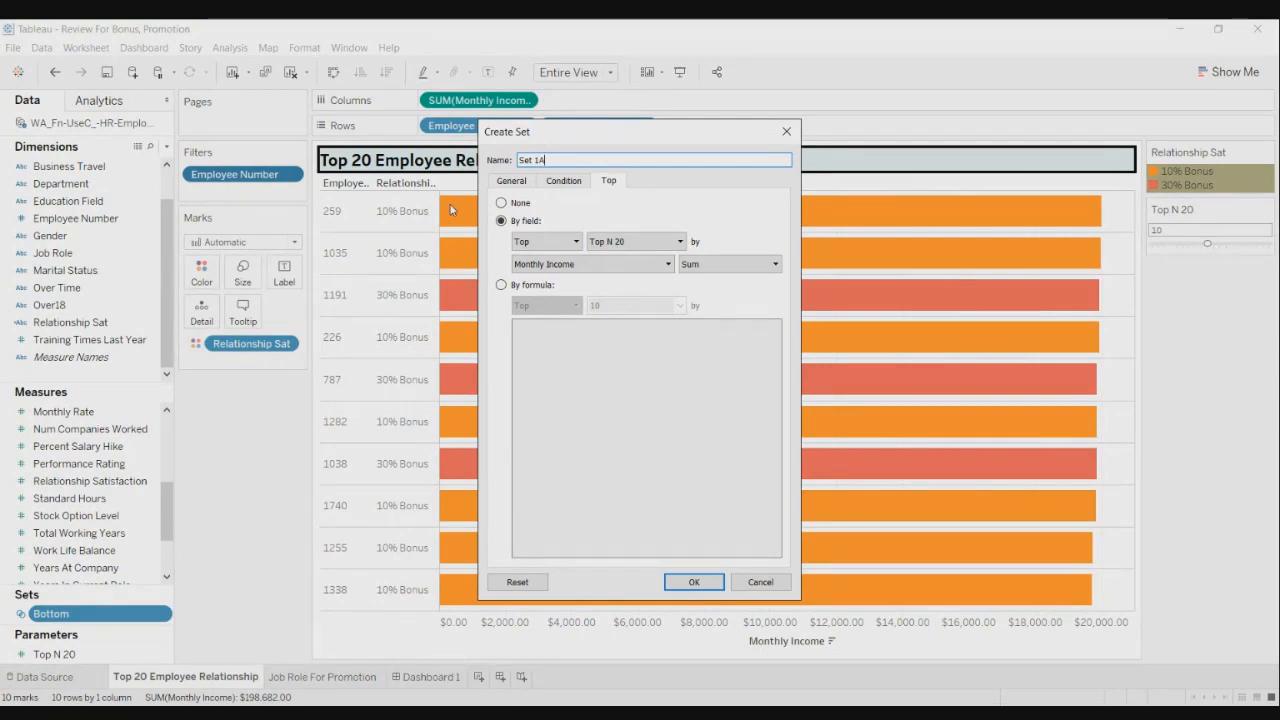
key("ctrl+a")
type("Top")
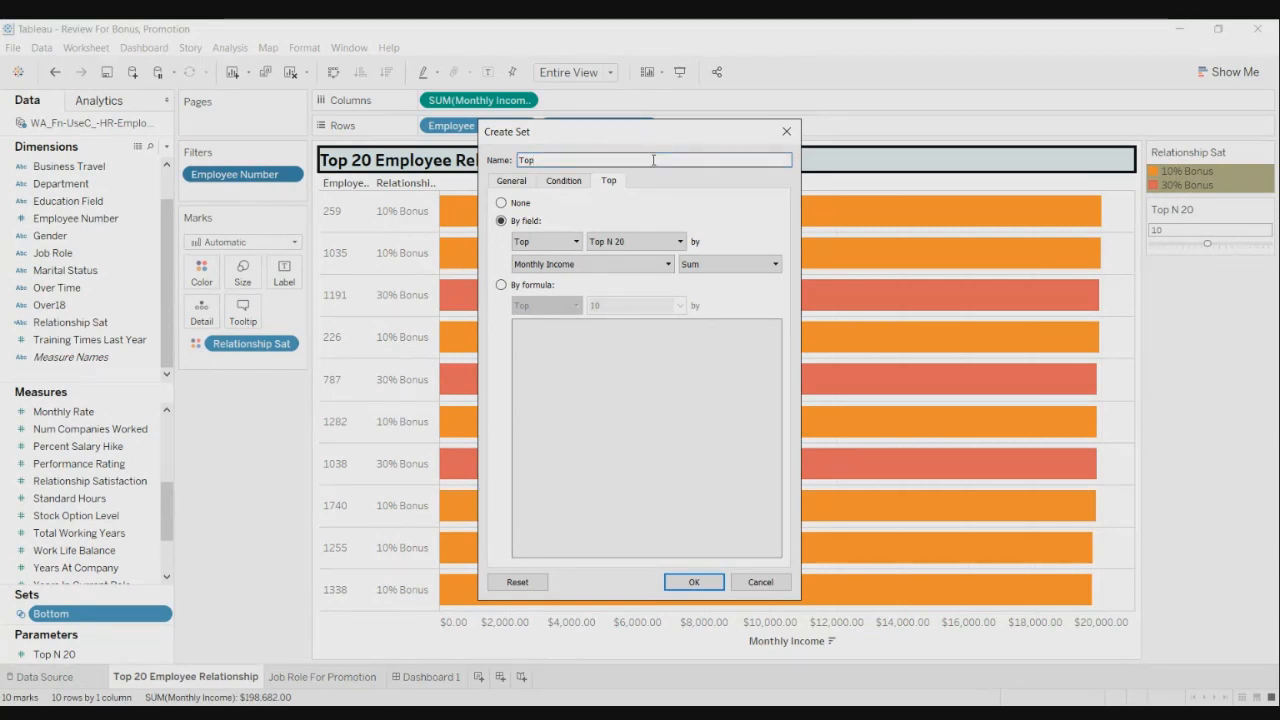
left_click(716, 585)
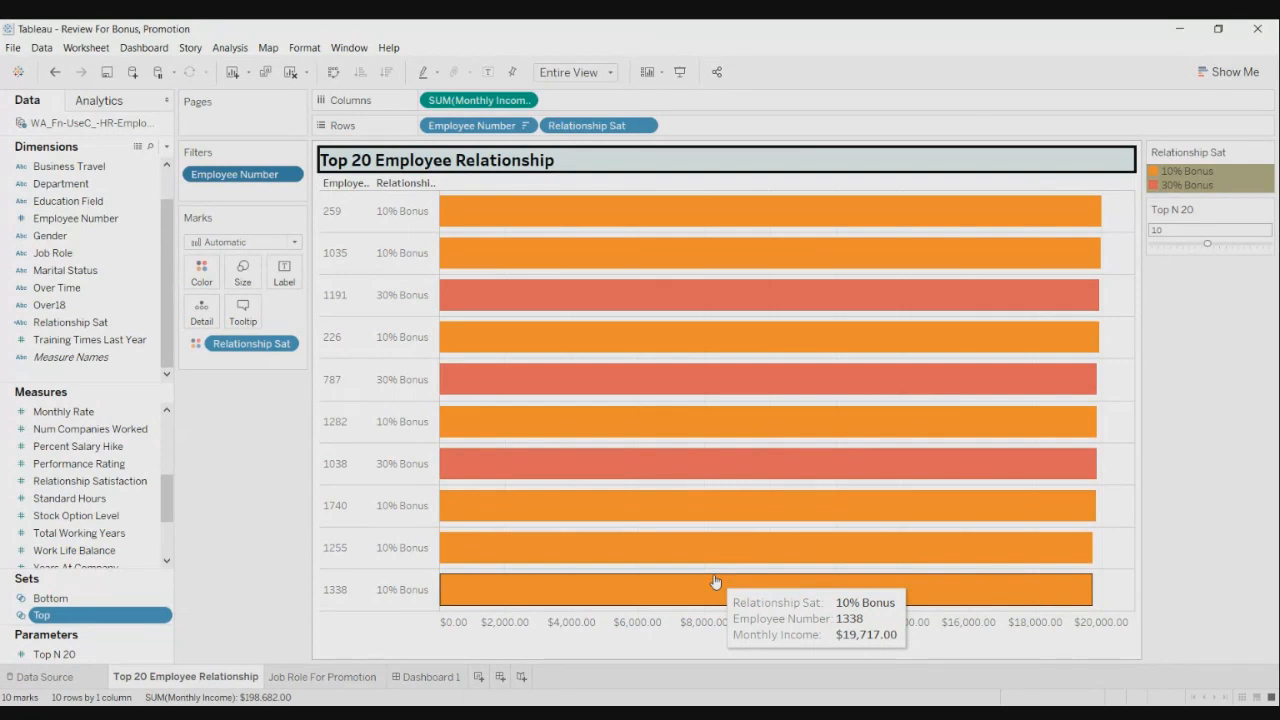
- Create 'Combined Set' from the Top and Bottom sets, keeping all members in both
right_click(167, 616)
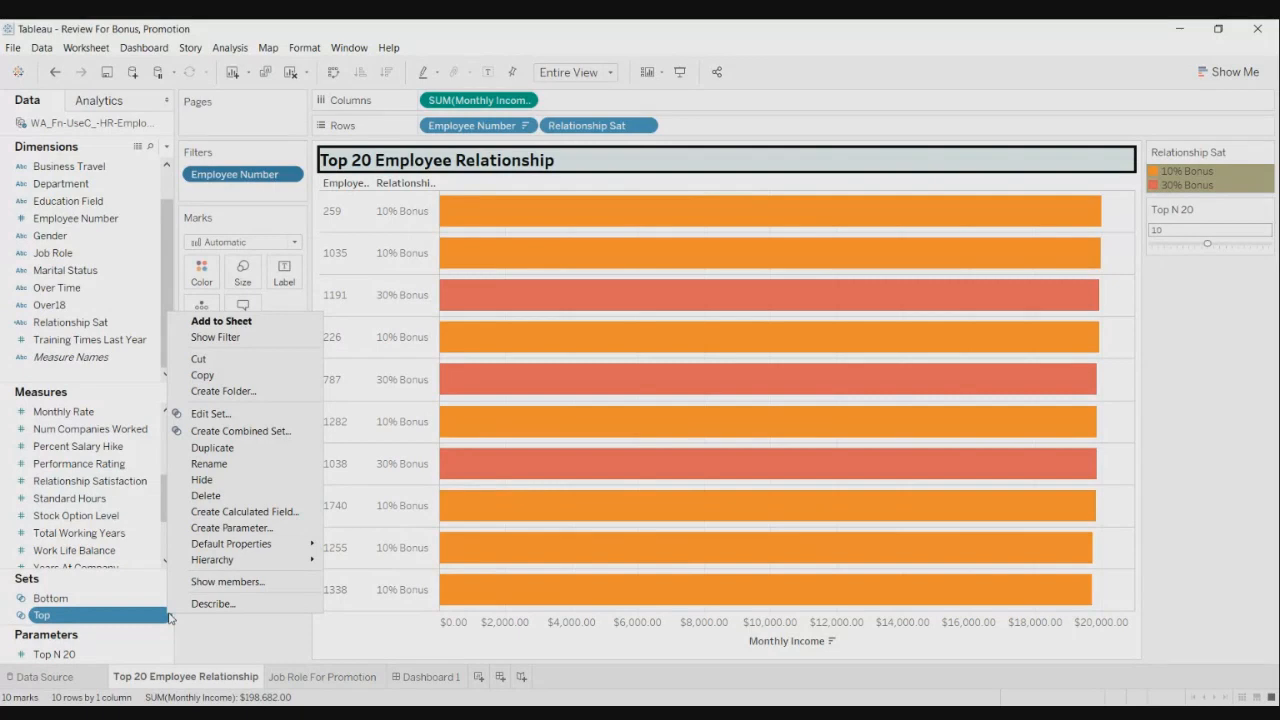
left_click(298, 442)
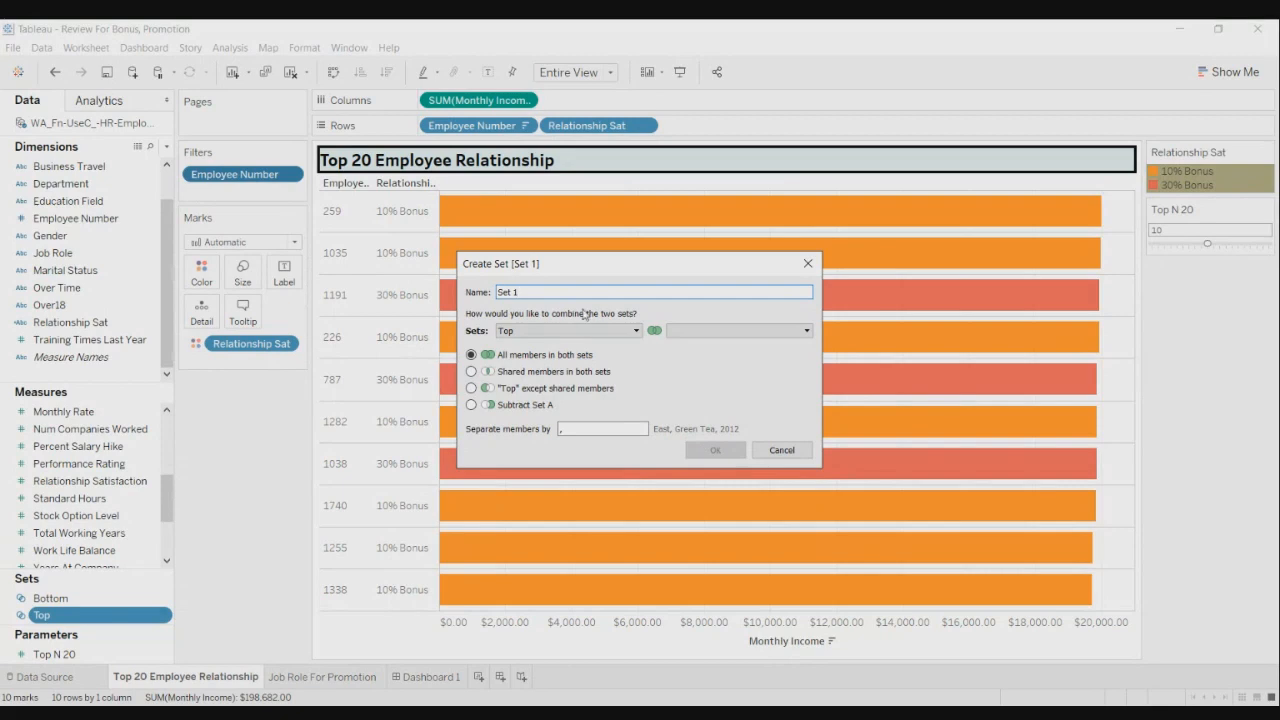
key("BackSpace")
key("BackSpace")
key("BackSpace")
key("BackSpace")
key("BackSpace")
type("Combined Se")
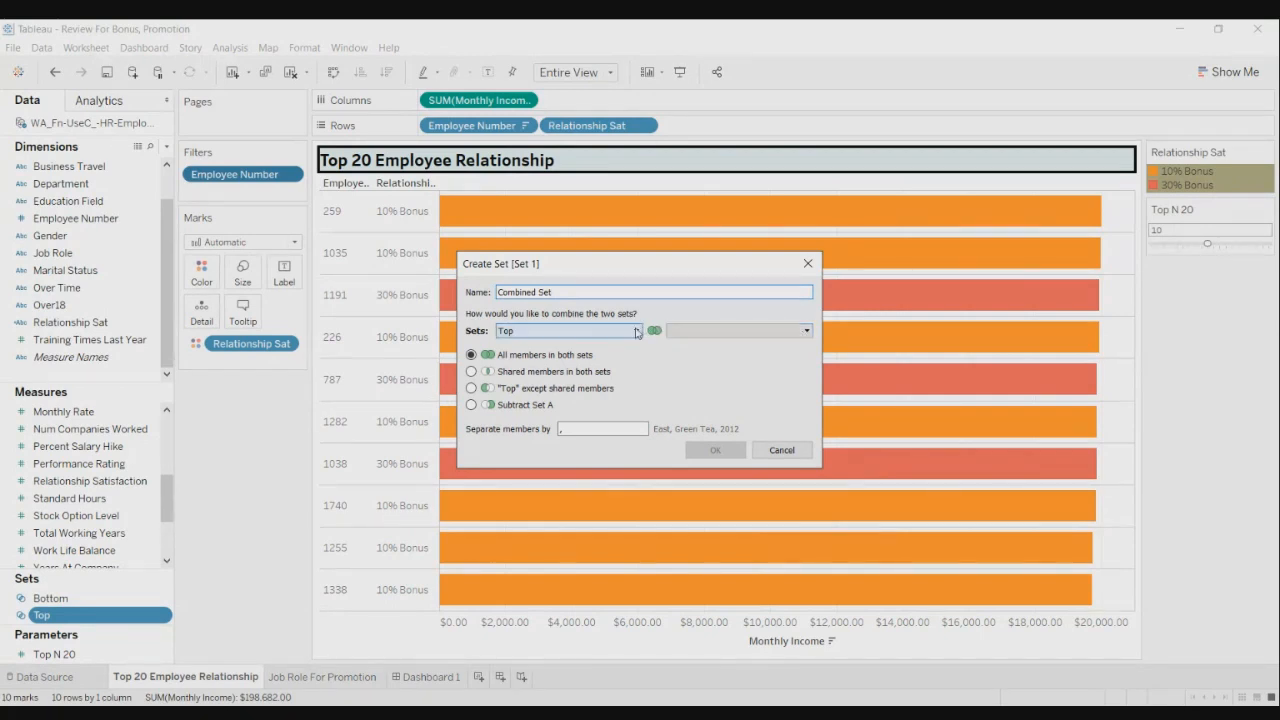
left_click(636, 331)
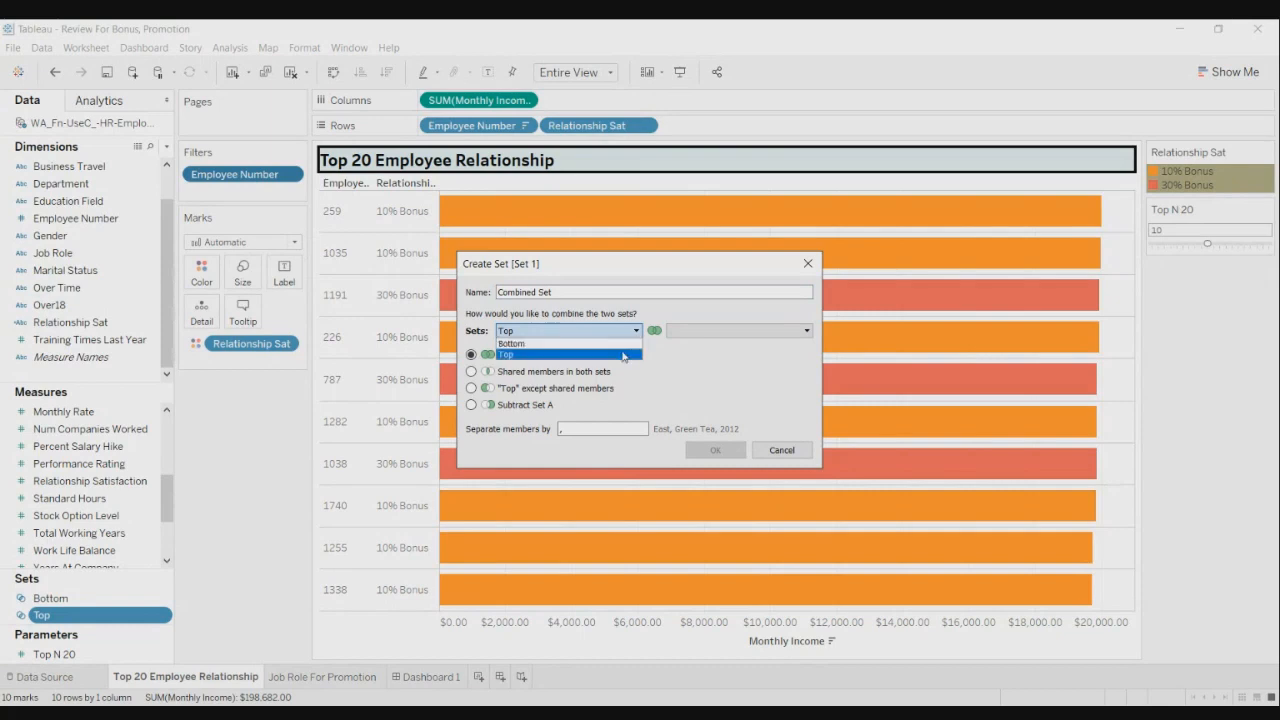
left_click(626, 354)
left_click(807, 331)
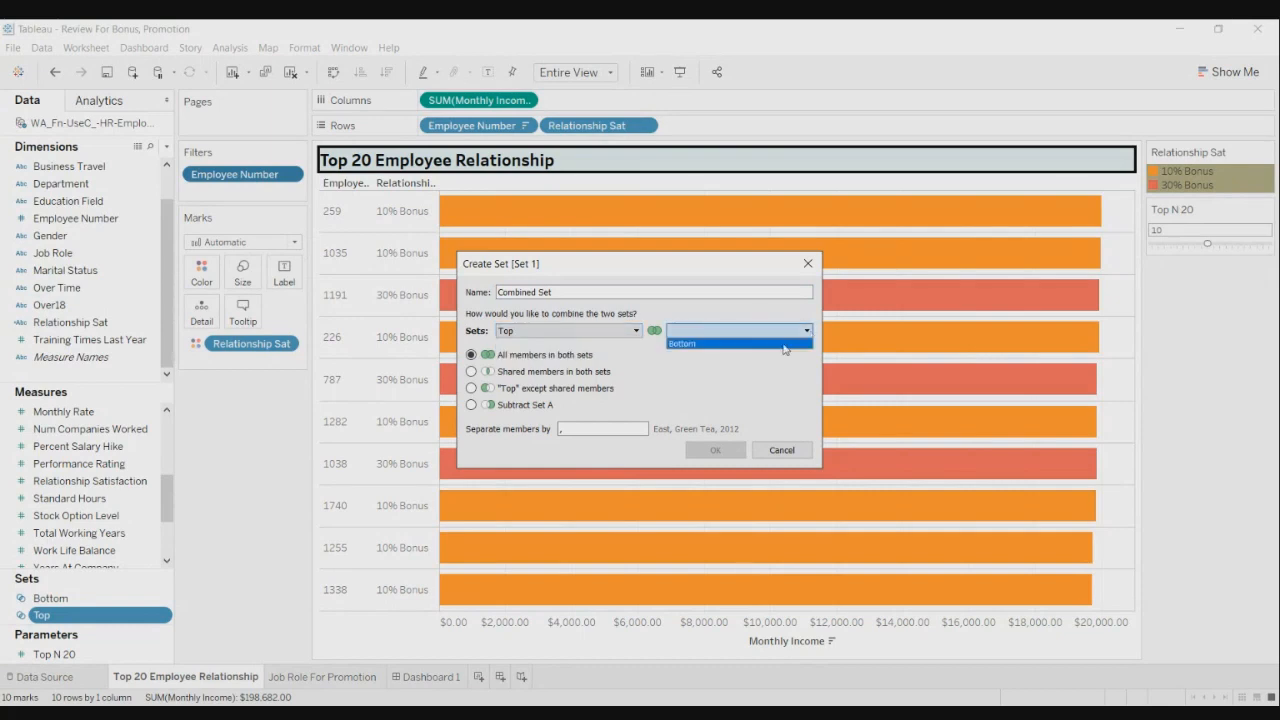
left_click(787, 347)
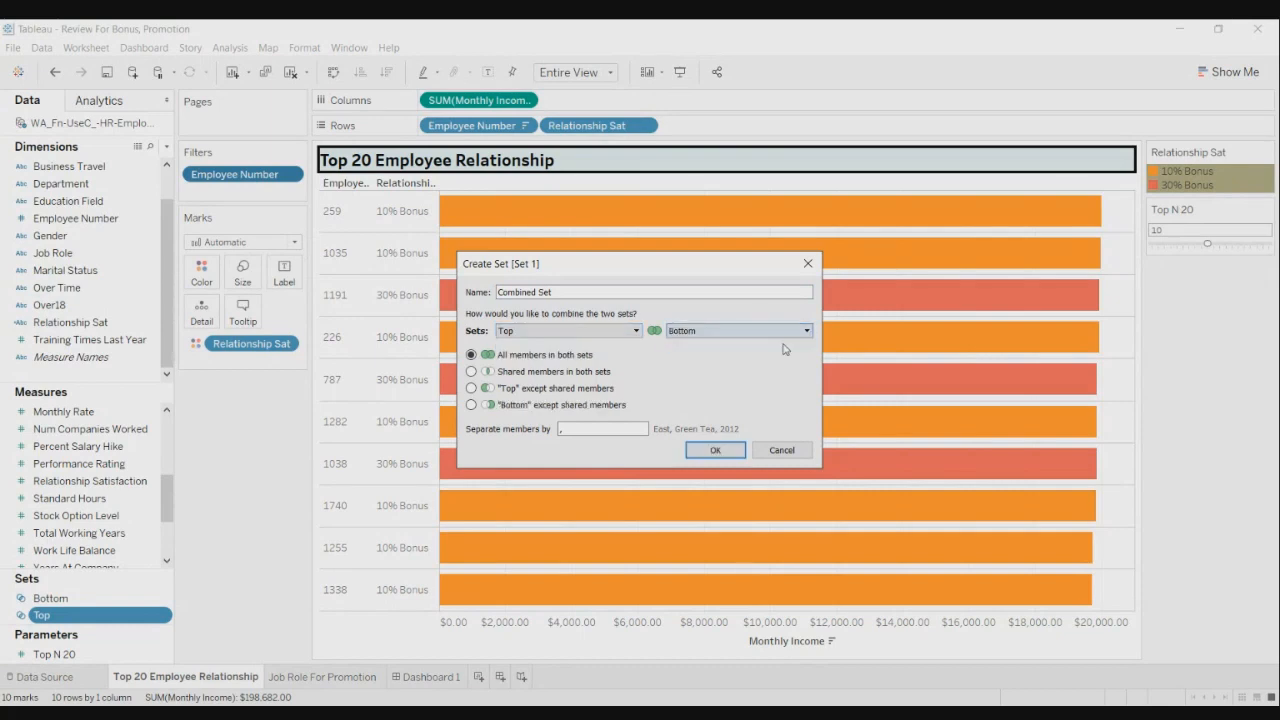
left_click(715, 451)
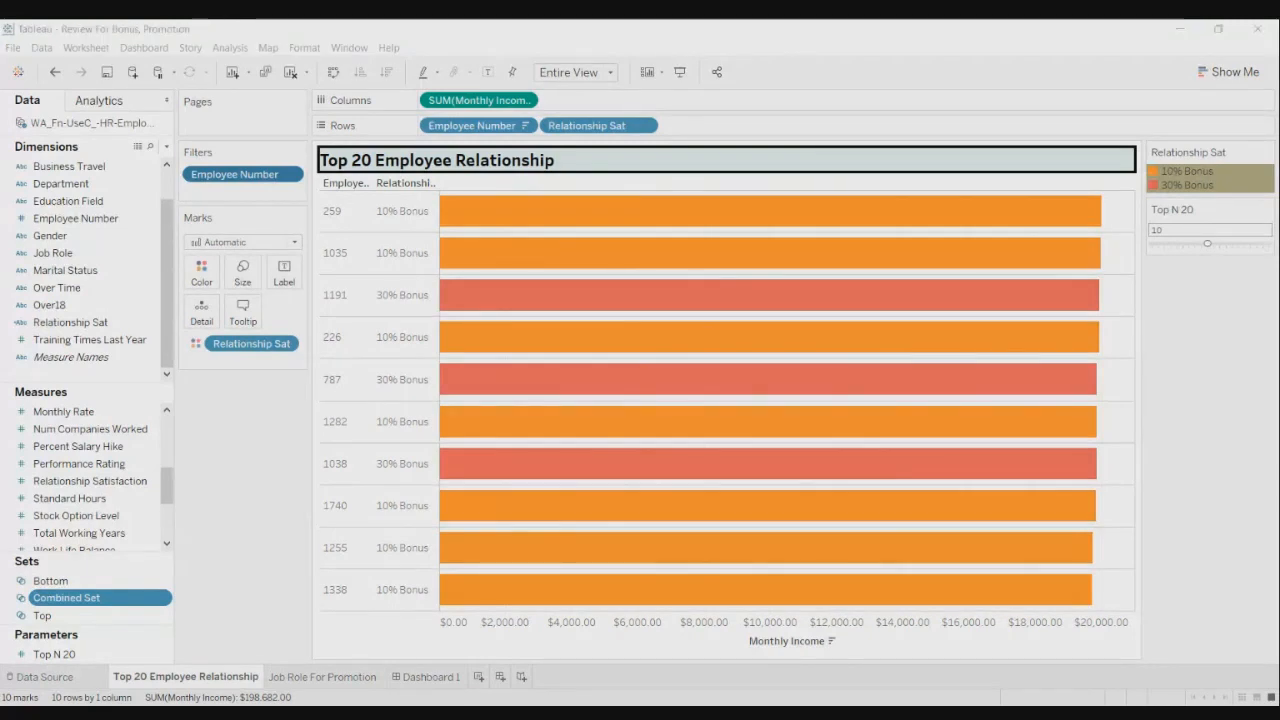
- Add blank Sheet 3, then duplicate the Top 20 Employee Relationship sheet
left_click(479, 678)
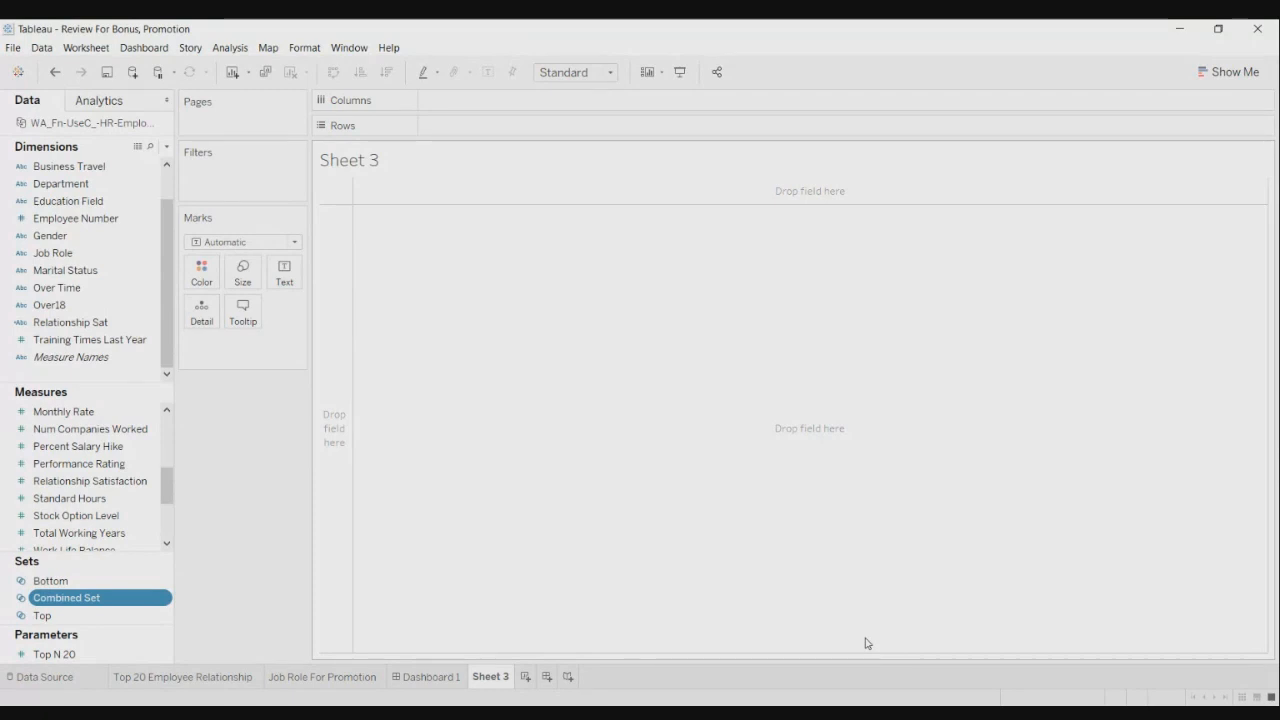
left_click(181, 687)
right_click(196, 682)
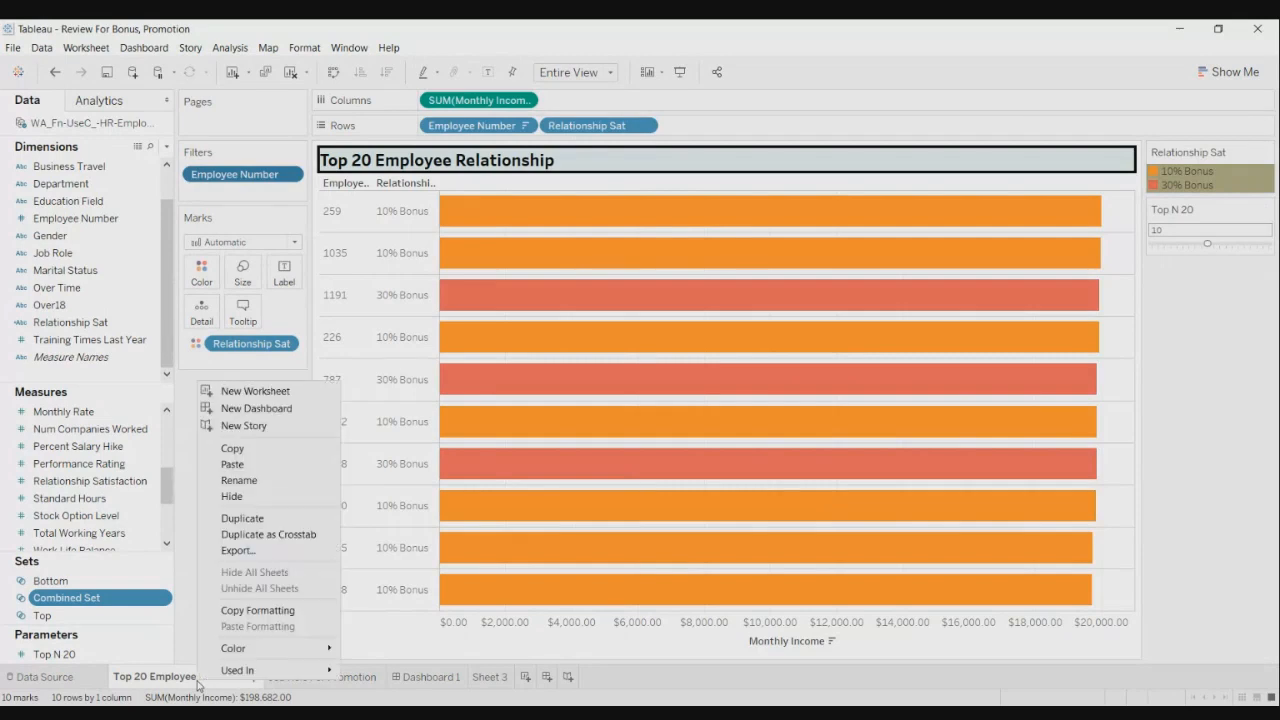
left_click(292, 519)
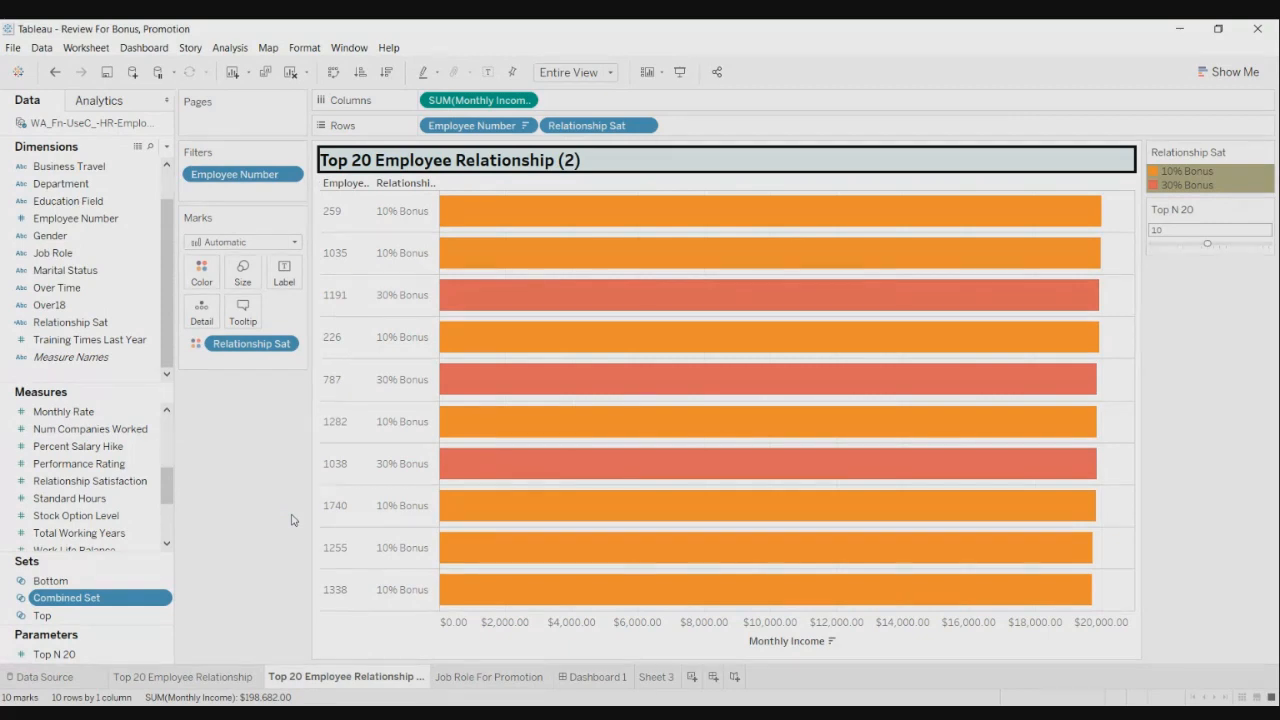
- Remove the Employee Number filter from the duplicated chart, keeping Employee Number on Rows
left_click_drag(470, 125, 559, 27)
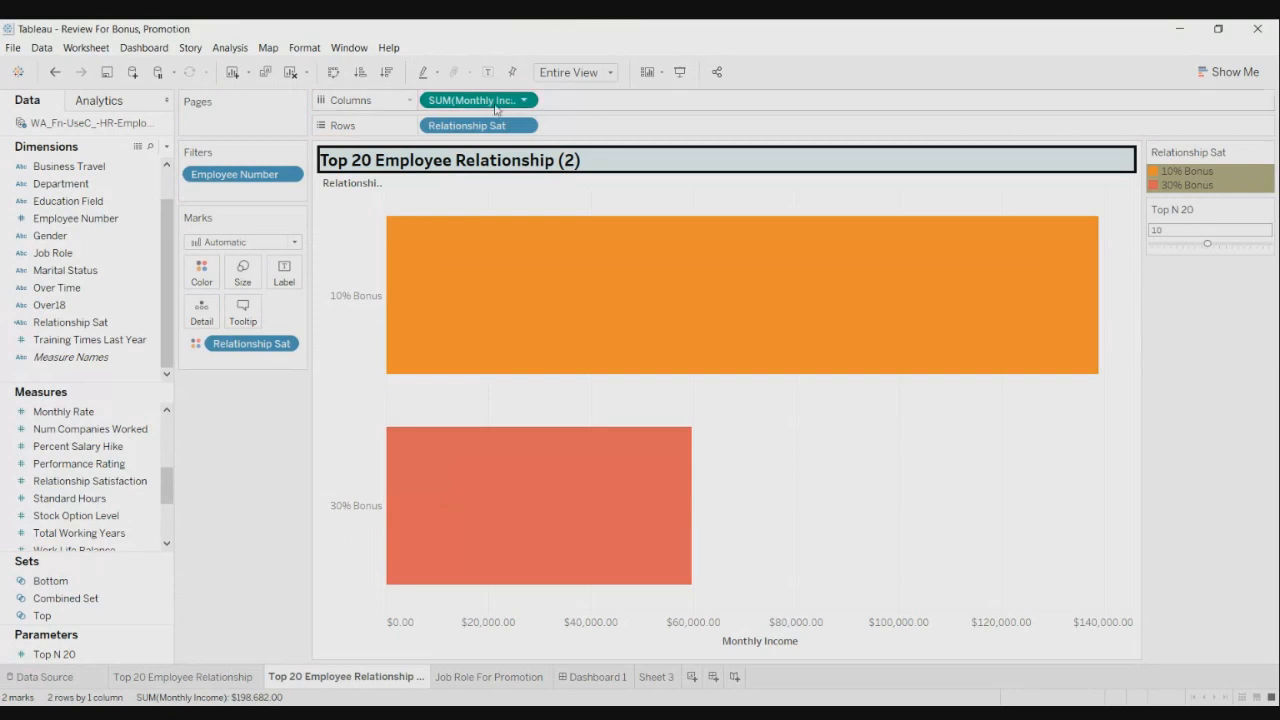
key("ctrl+z")
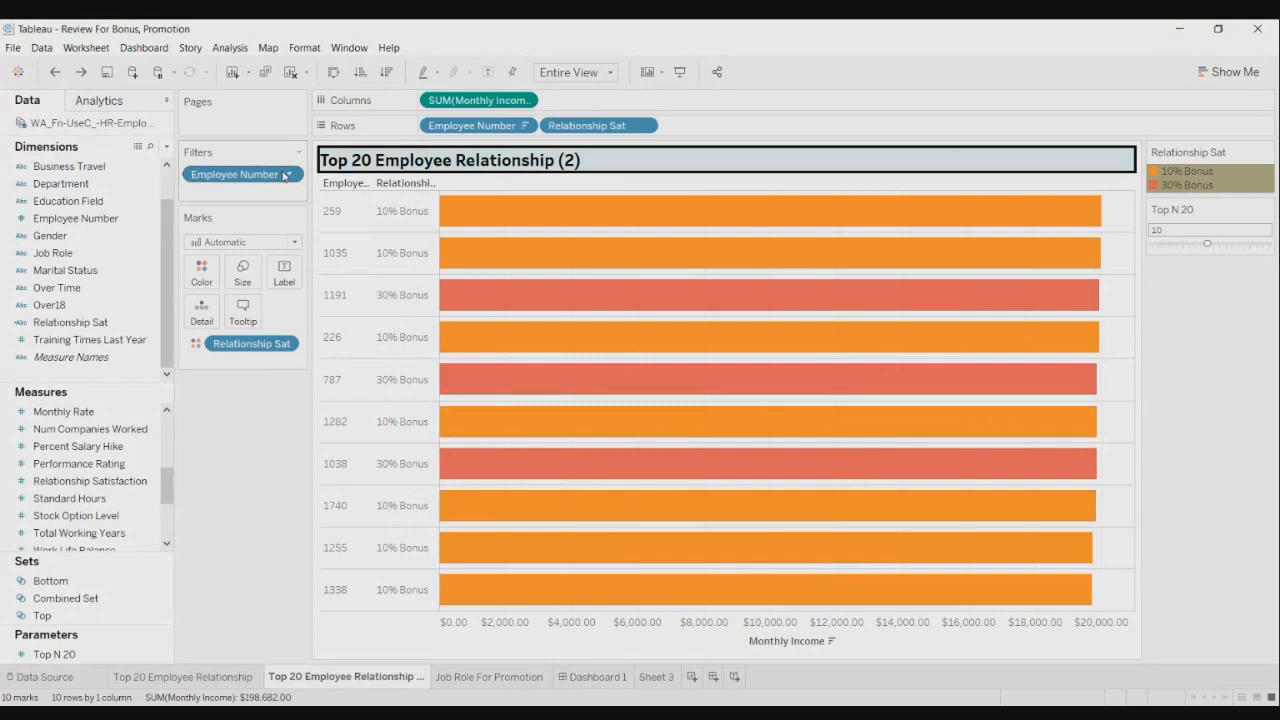
left_click_drag(284, 175, 107, 373)
- Filter the chart by Combined Set from the Sets pane to show top and bottom earners
left_click(12, 539)
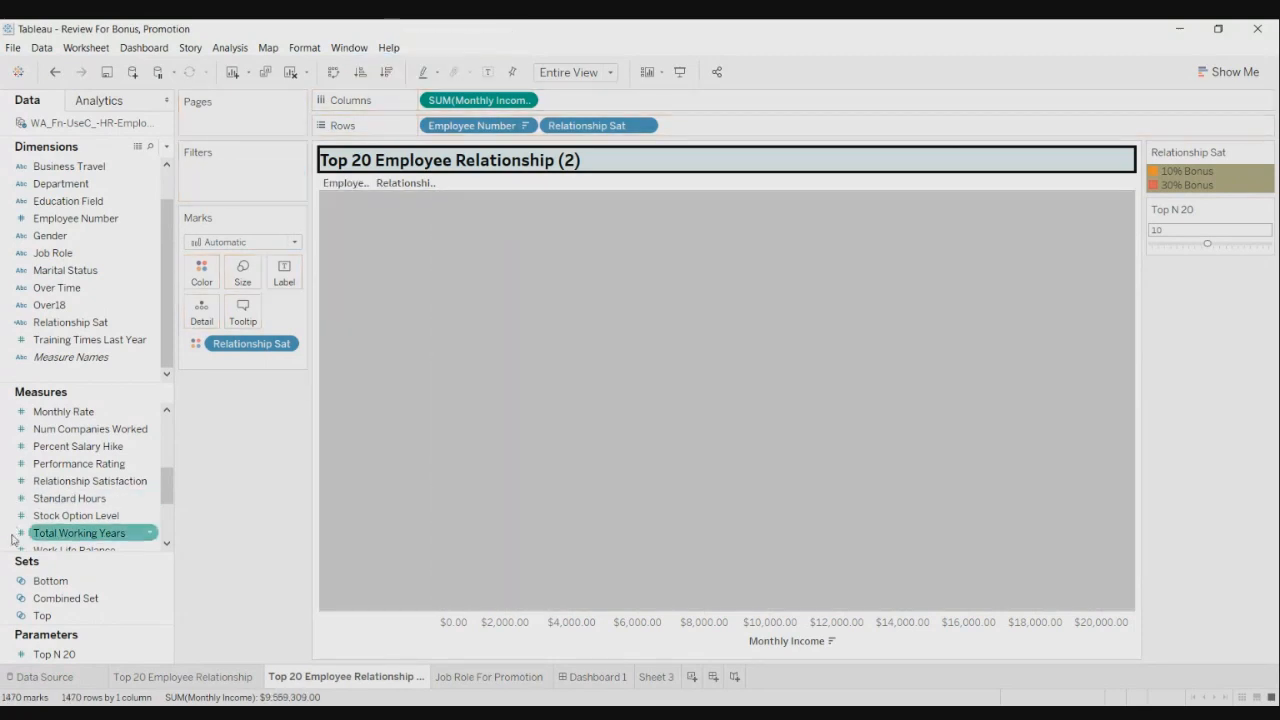
left_click(64, 614)
left_click(64, 598)
left_click_drag(64, 598, 230, 176)
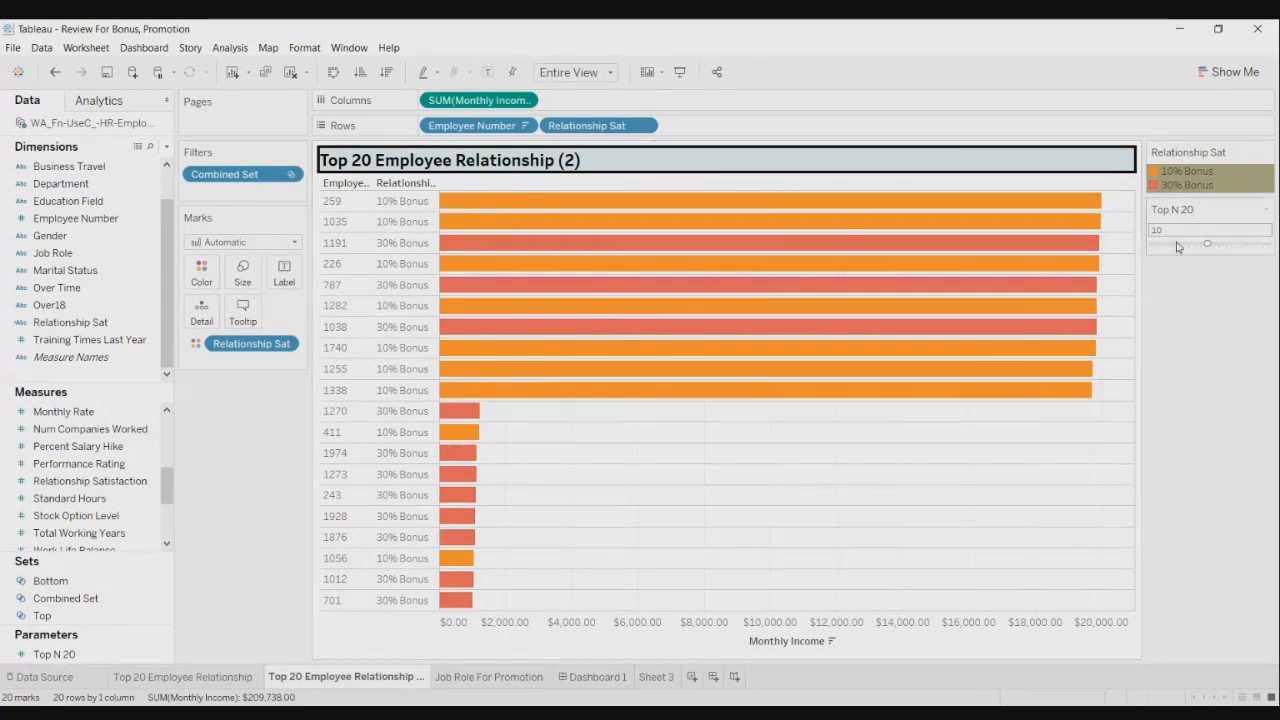
- Lower the Top N 20 parameter from 10 to 5, then raise it to 15
left_click_drag(1208, 245, 1180, 246)
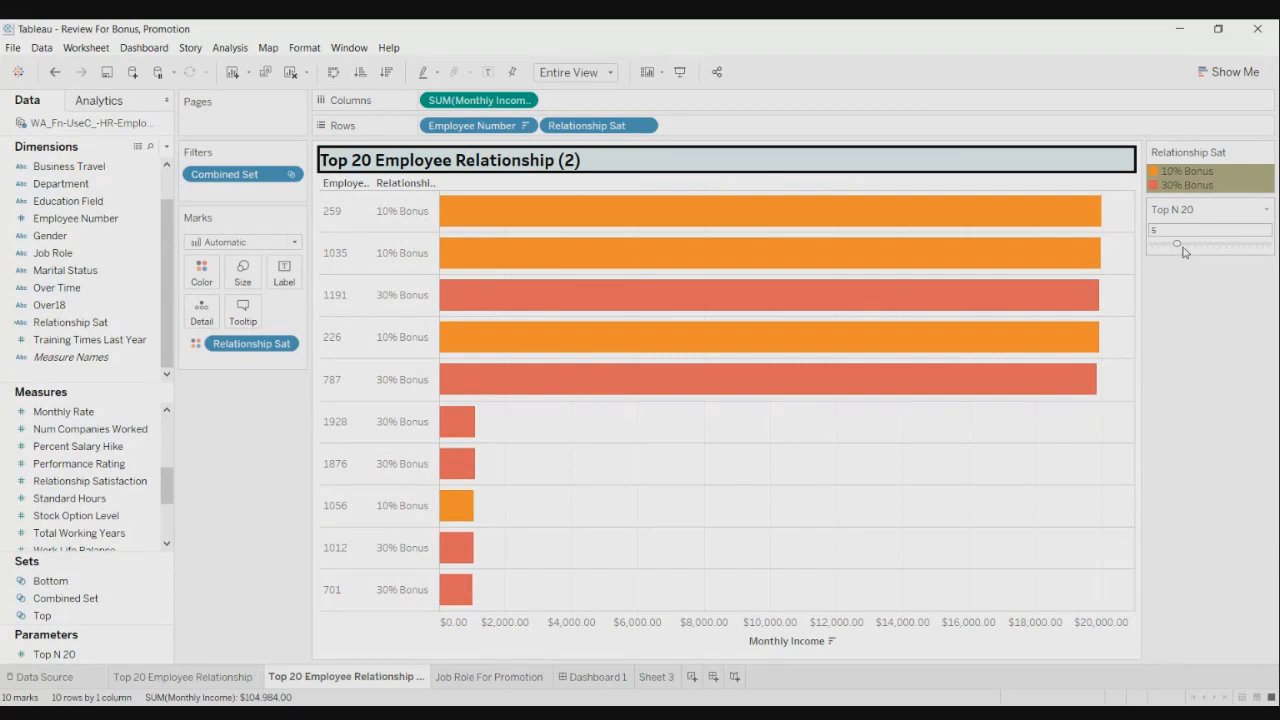
left_click_drag(1183, 250, 1257, 243)
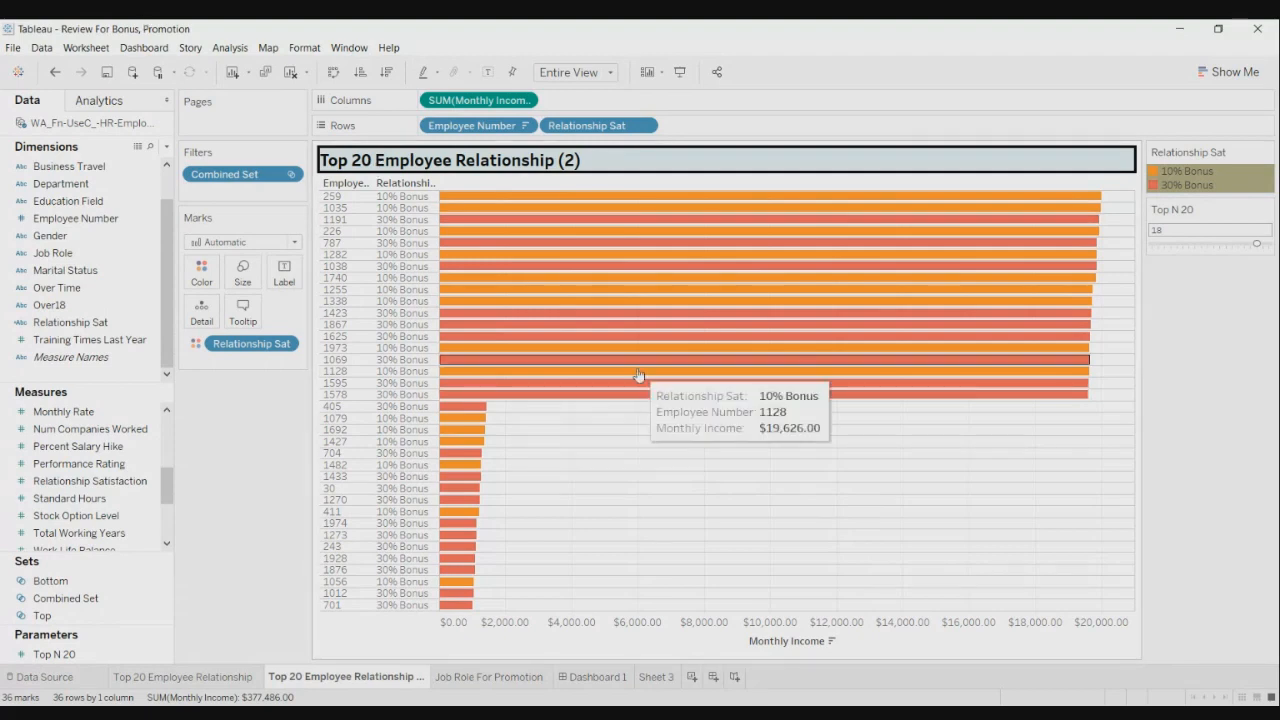
left_click(13, 47)
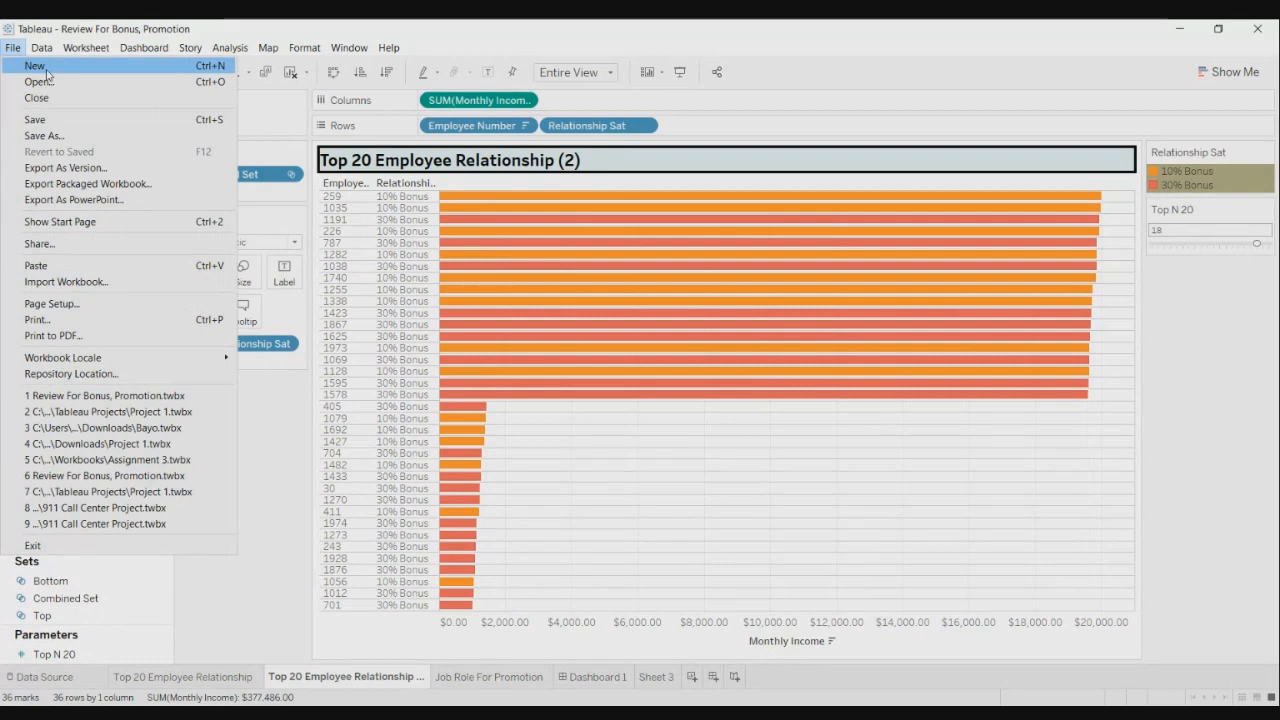
left_click(268, 47)
left_click(588, 29)
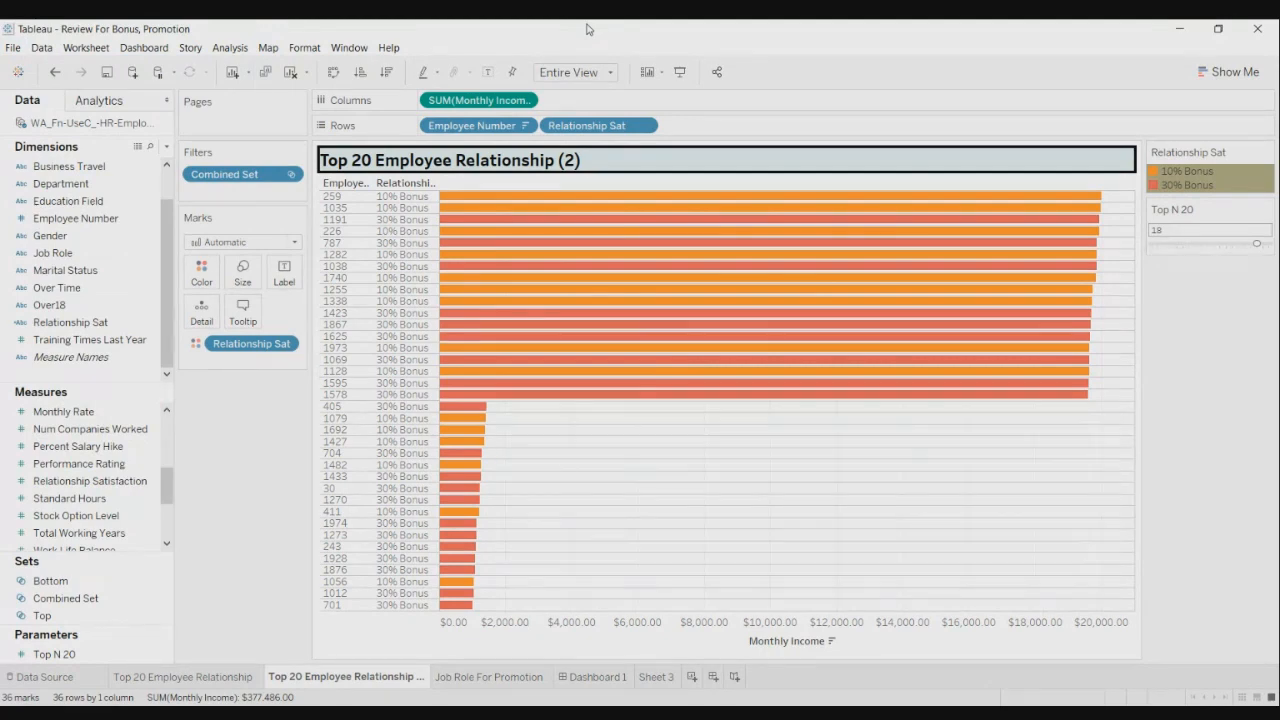
left_click(14, 50)
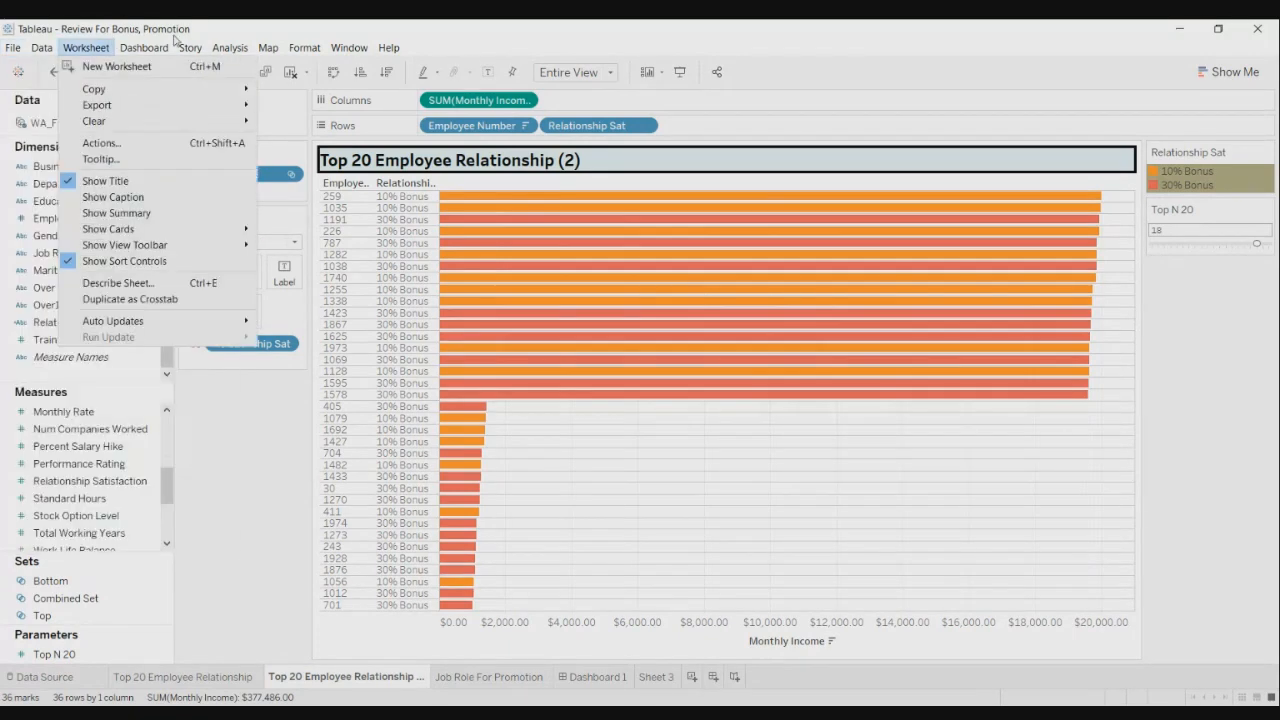
- Create a new blank workbook from the File menu using the Superstore Orders data
mouse_move(14, 49)
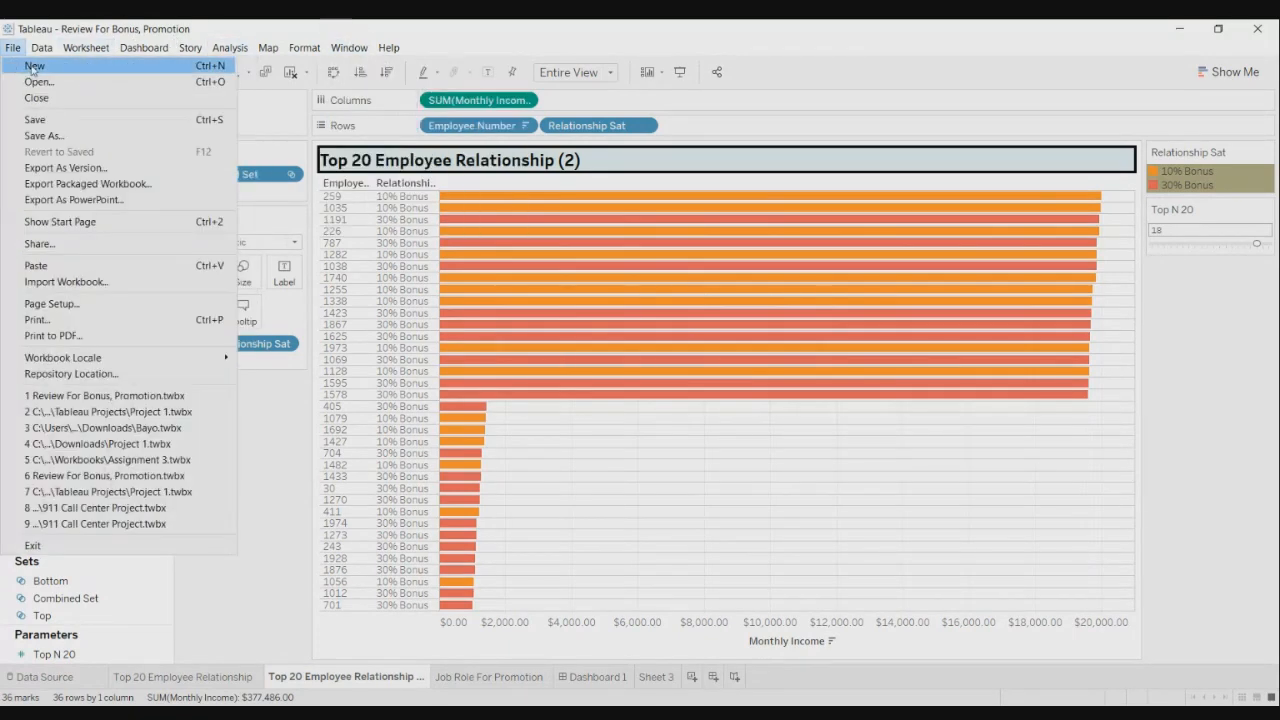
left_click(35, 70)
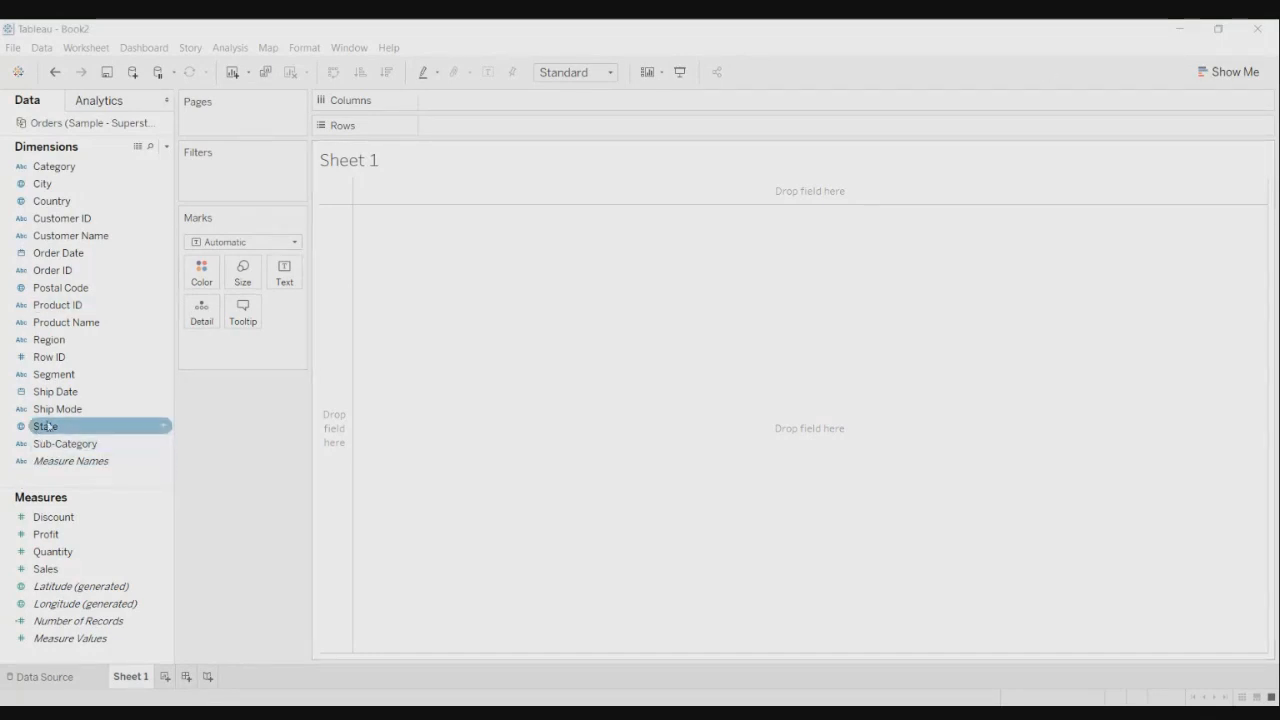
- Chart summed Profit by State as horizontal bars, with State on Rows and Profit on Columns
left_click_drag(40, 432, 450, 148)
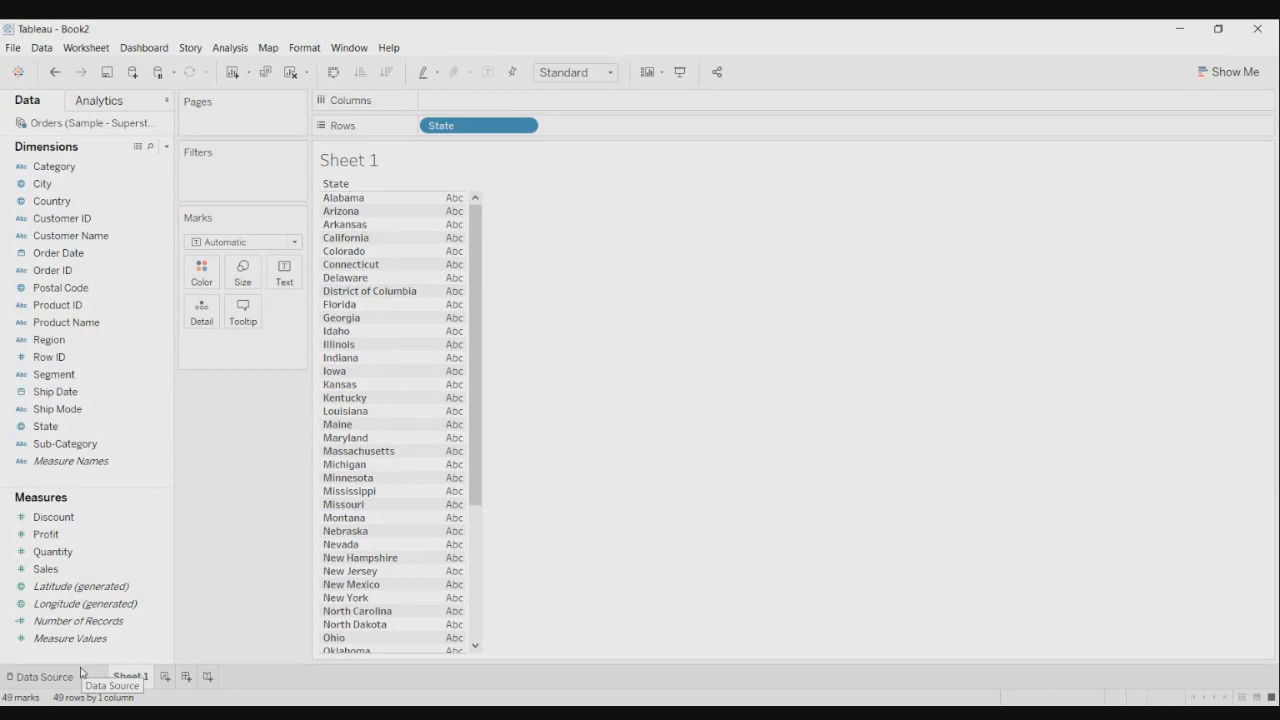
left_click(53, 541)
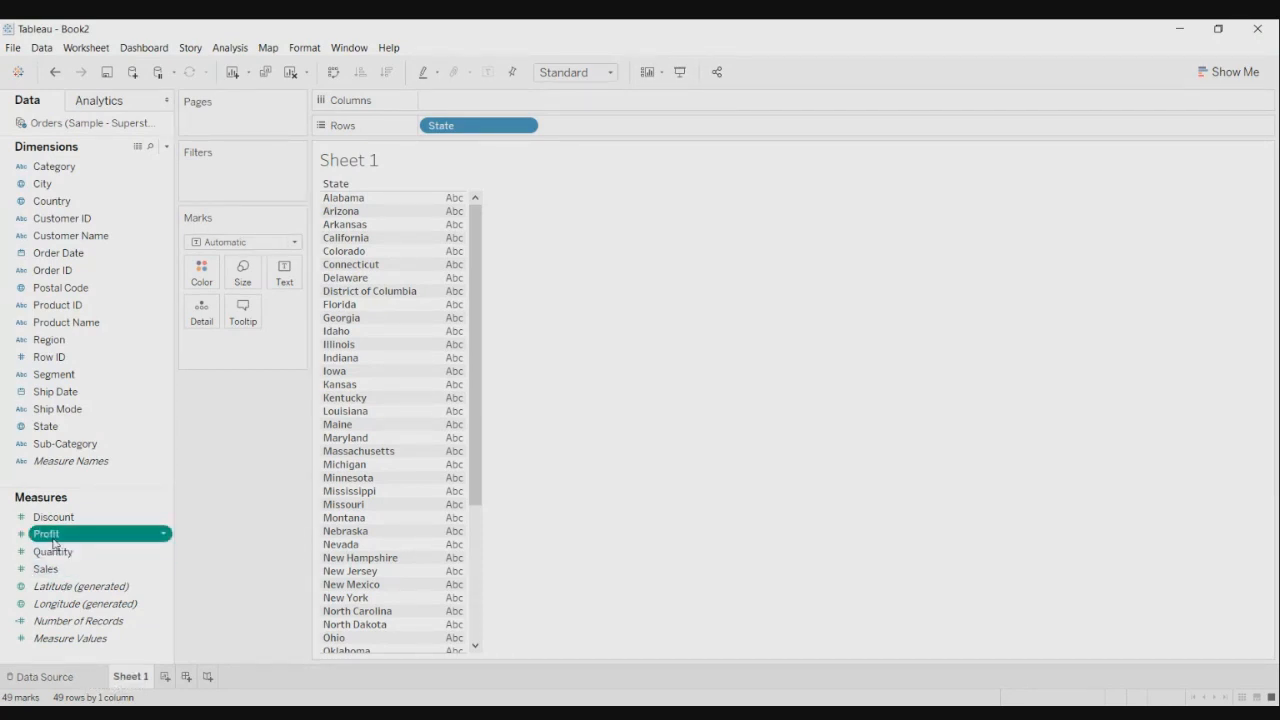
left_click_drag(53, 541, 449, 103)
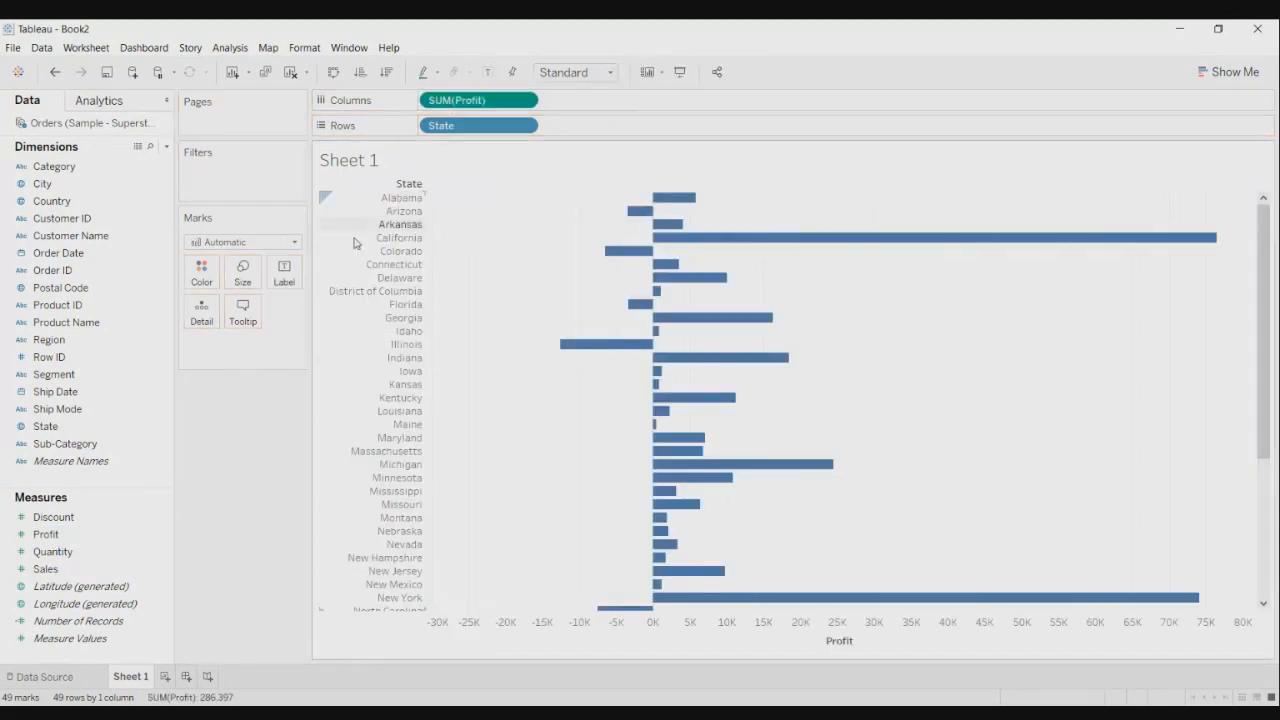
left_click(293, 243)
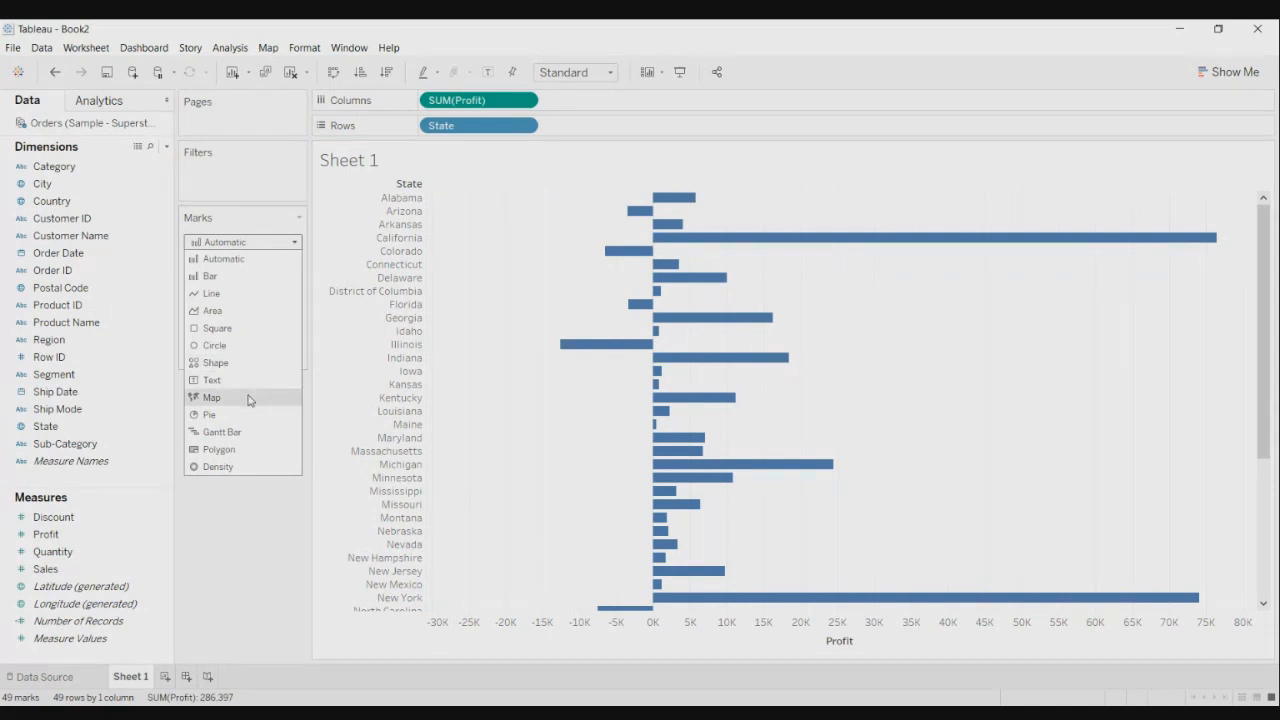
- Keep the Map mark type and swap the State and Profit axes, then swap them back
key("Escape")
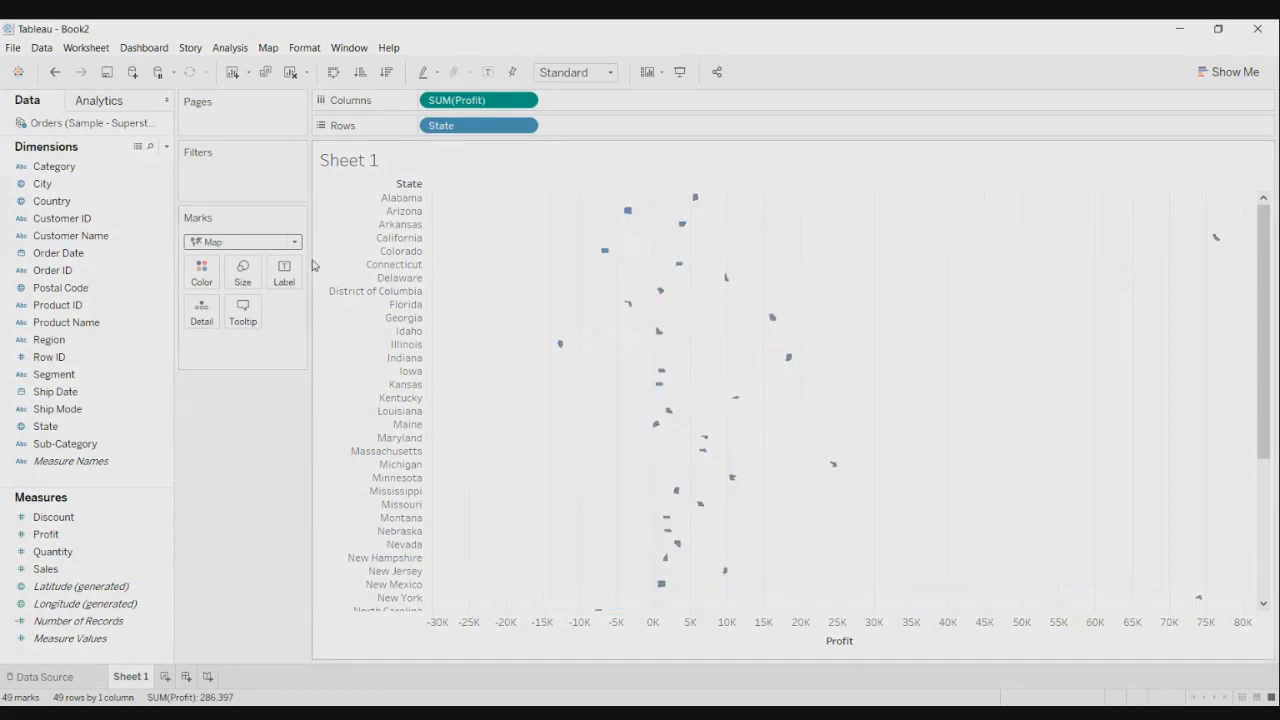
left_click(334, 74)
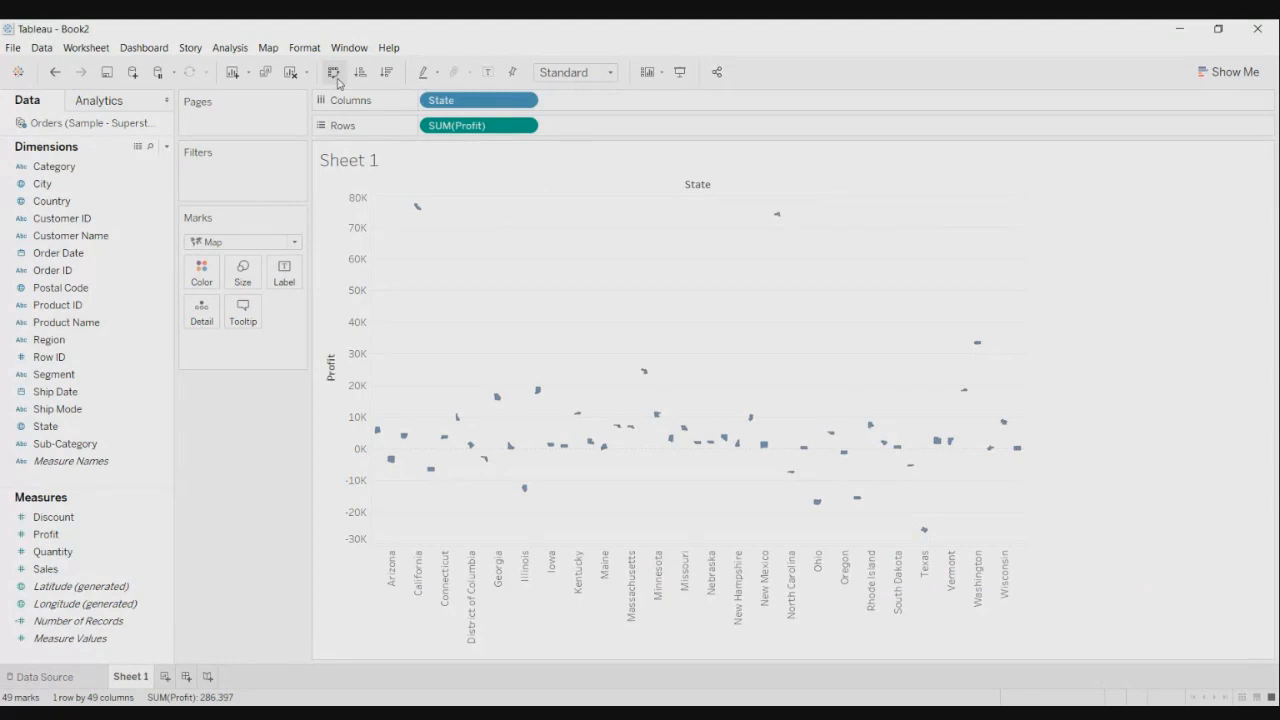
left_click(334, 73)
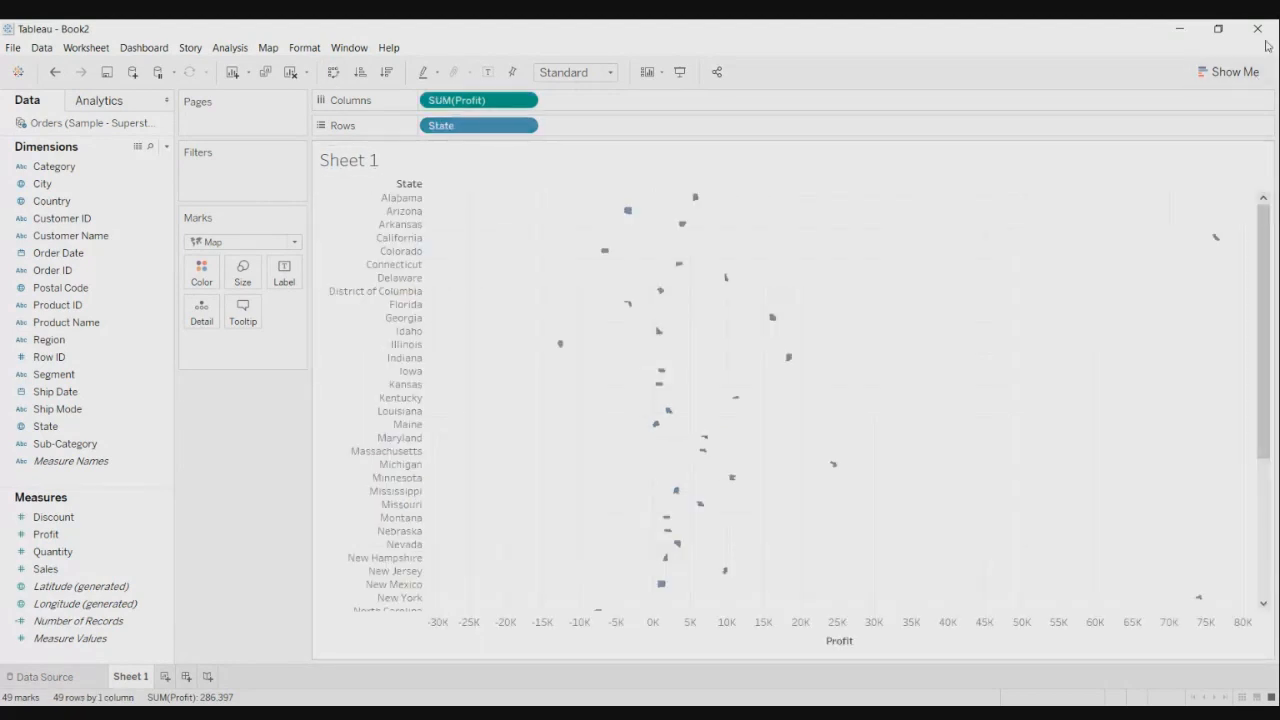
left_click(1232, 71)
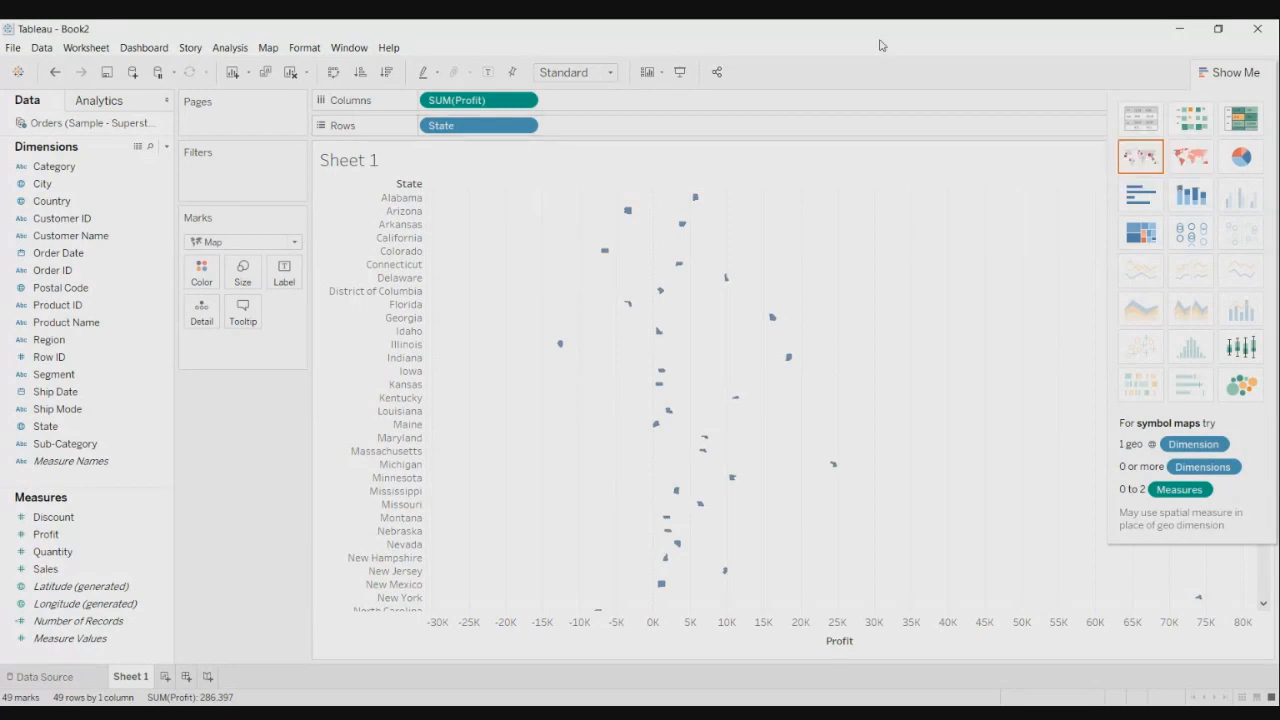
- Close the Show Me panel and briefly check the State pill's menu without changes
left_click(1240, 72)
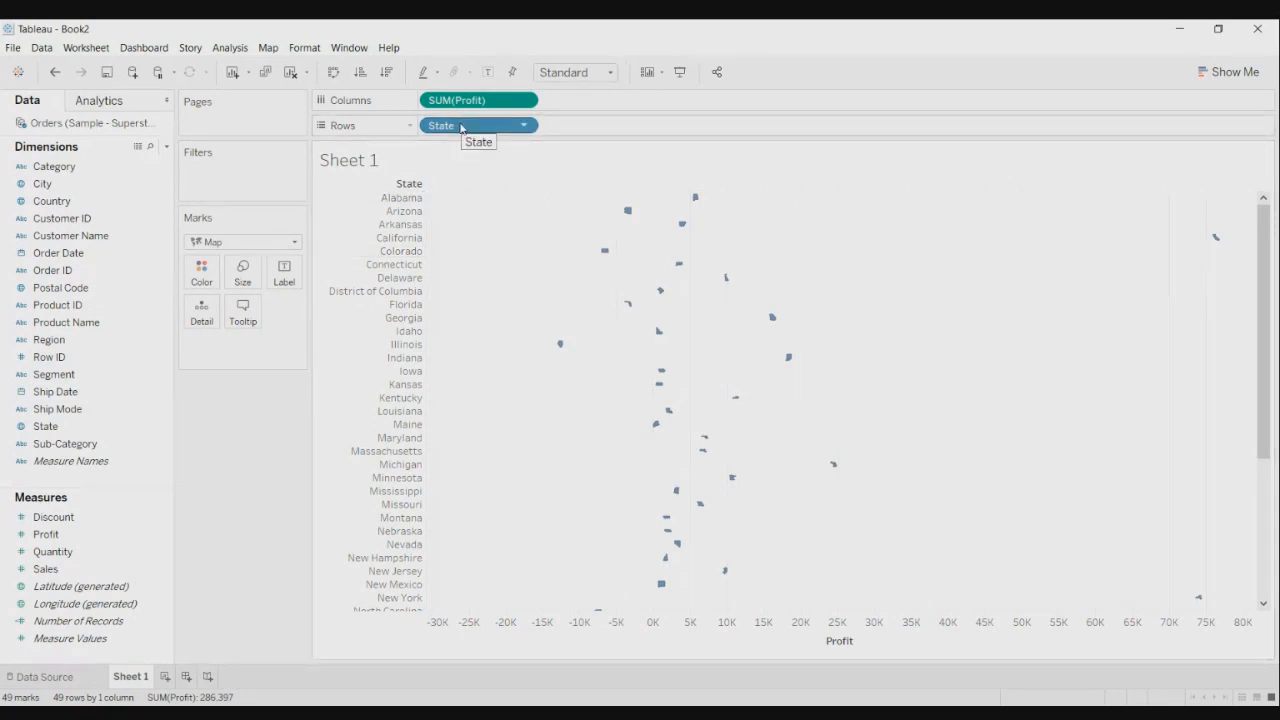
left_click(527, 127)
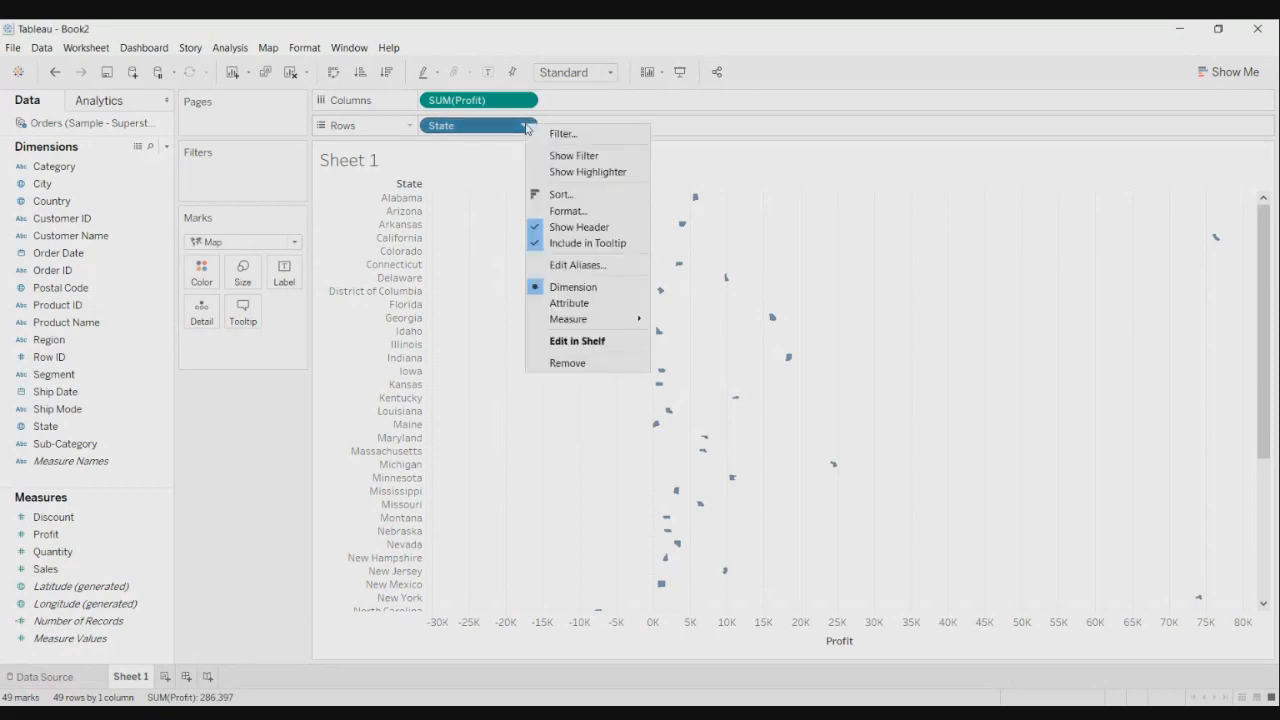
left_click(565, 105)
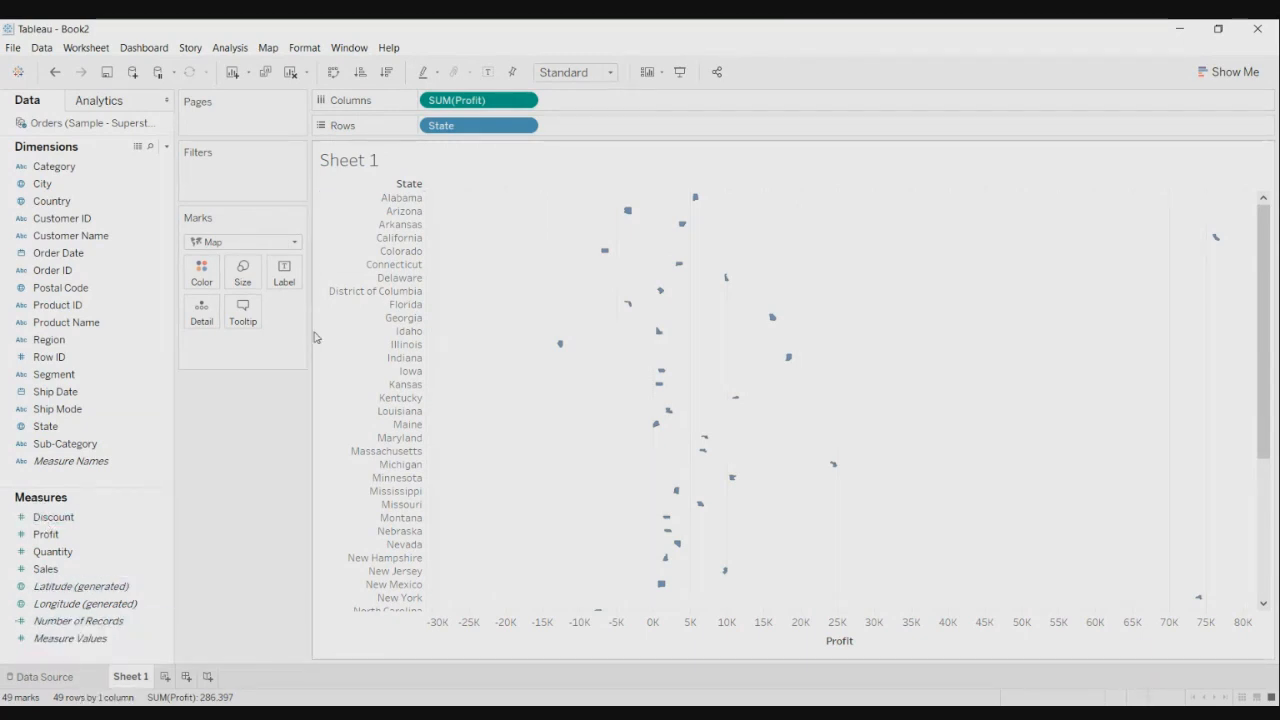
- Convert the view into a filled map of US states coloured by summed Profit
left_click(1244, 75)
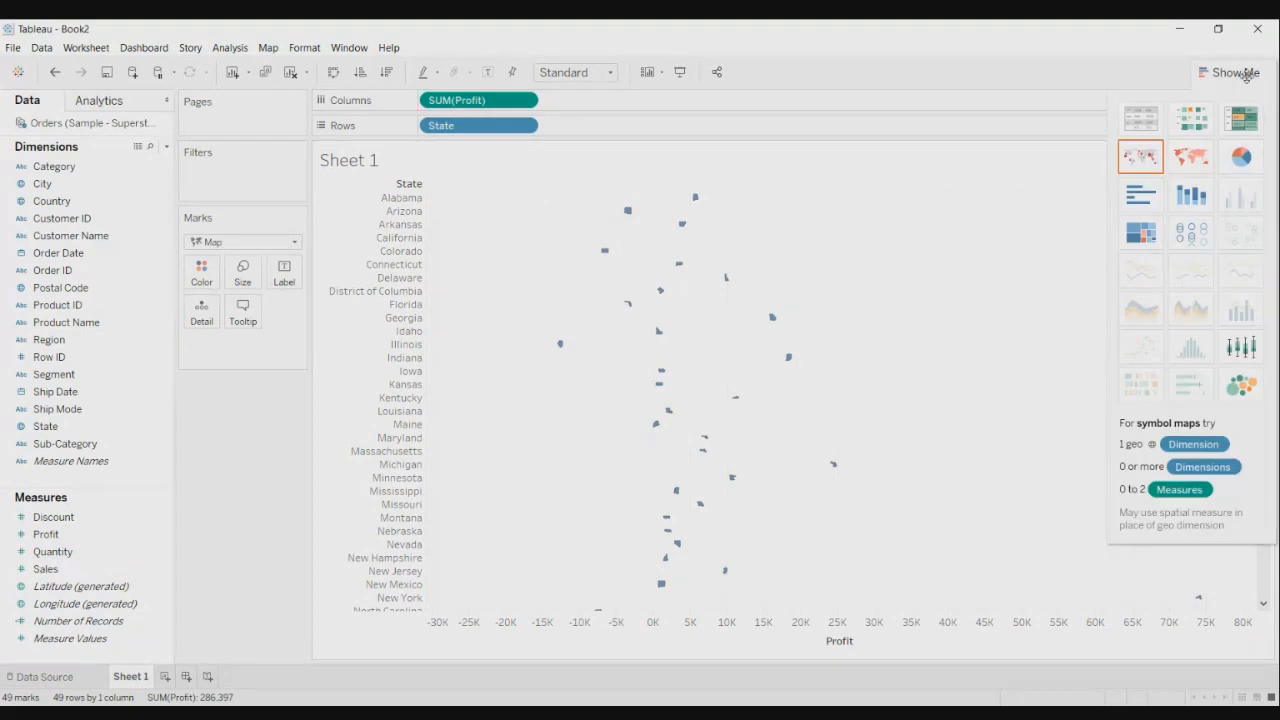
left_click(1200, 166)
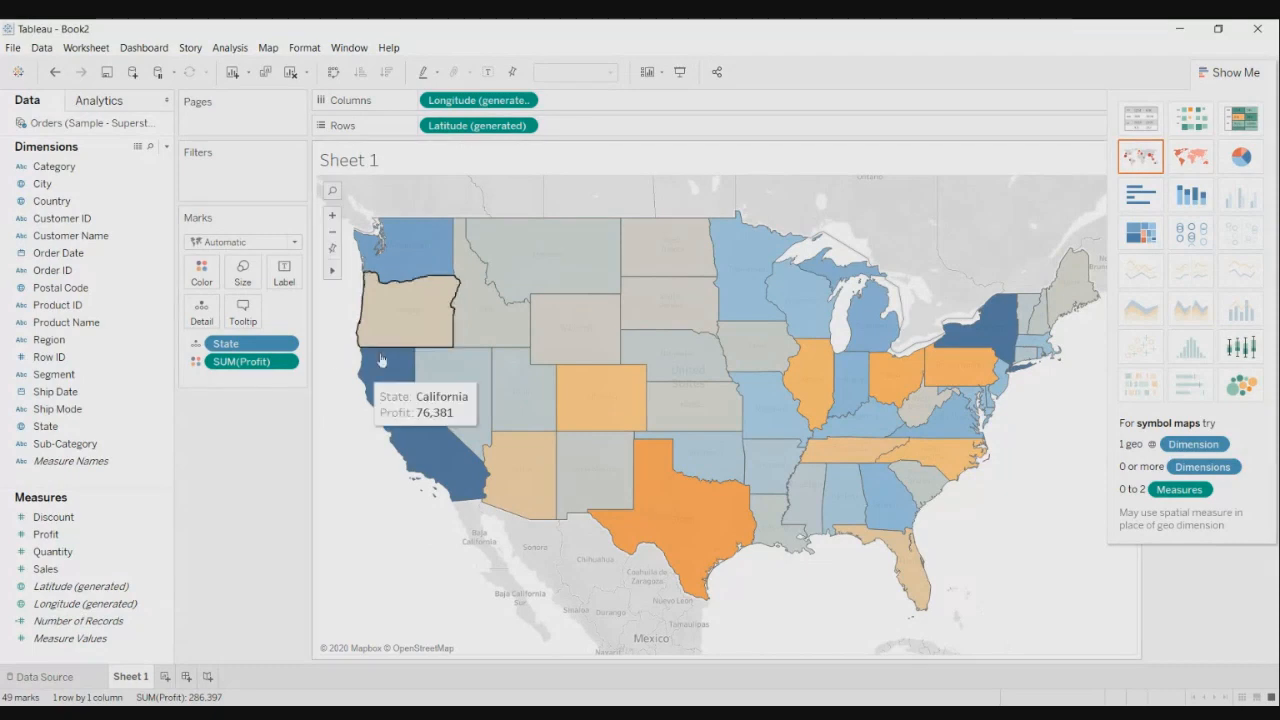
left_click(46, 571)
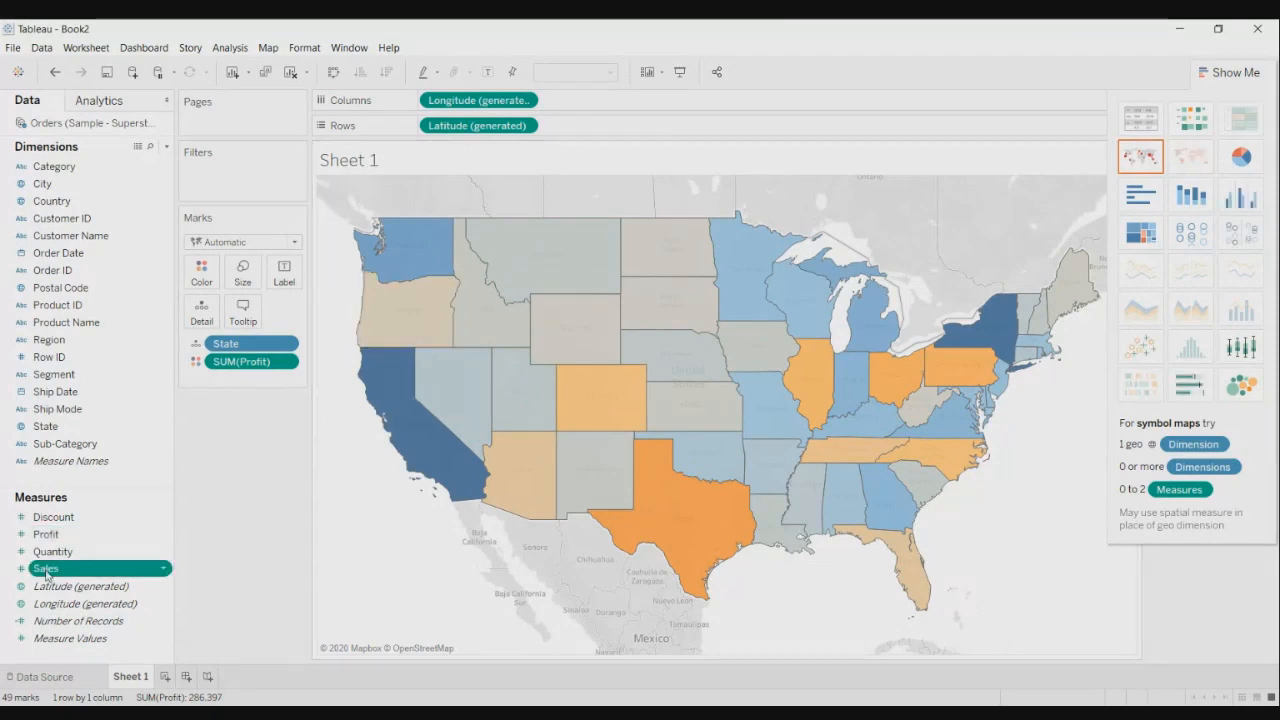
- Label each state with its summed Sales and its name, e.g. California 457,688
double_click(46, 571)
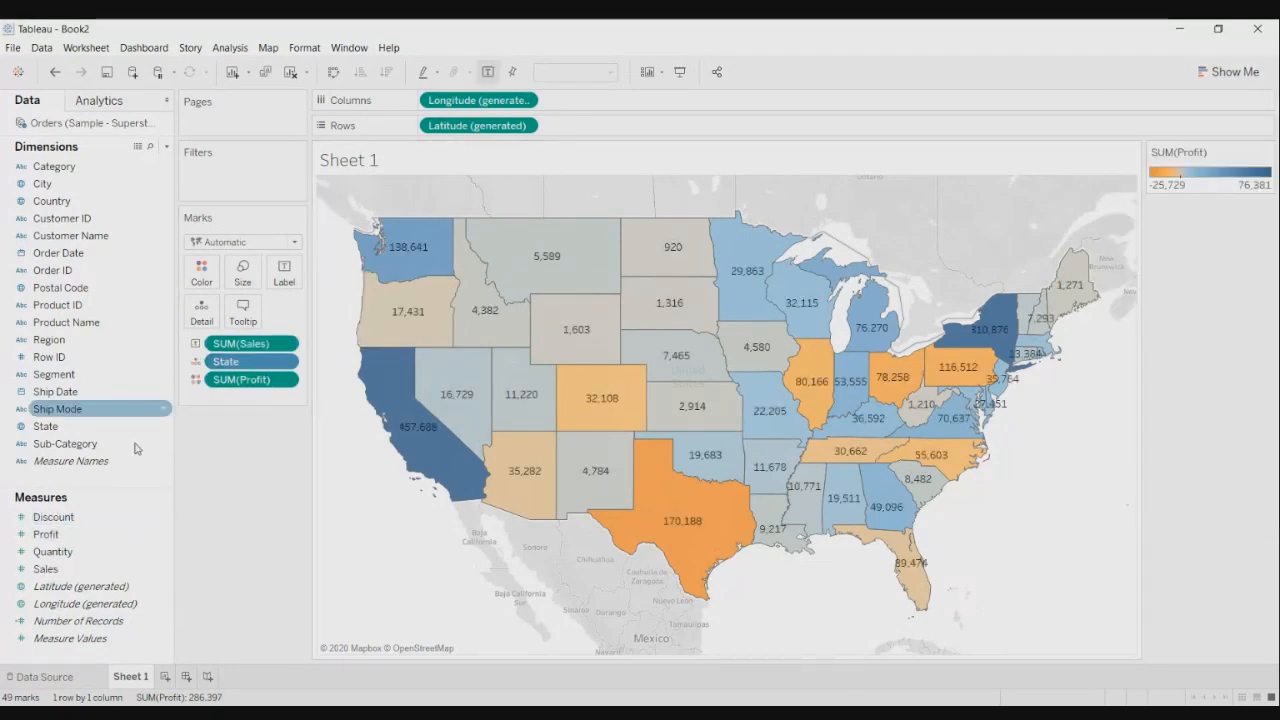
left_click_drag(45, 426, 277, 286)
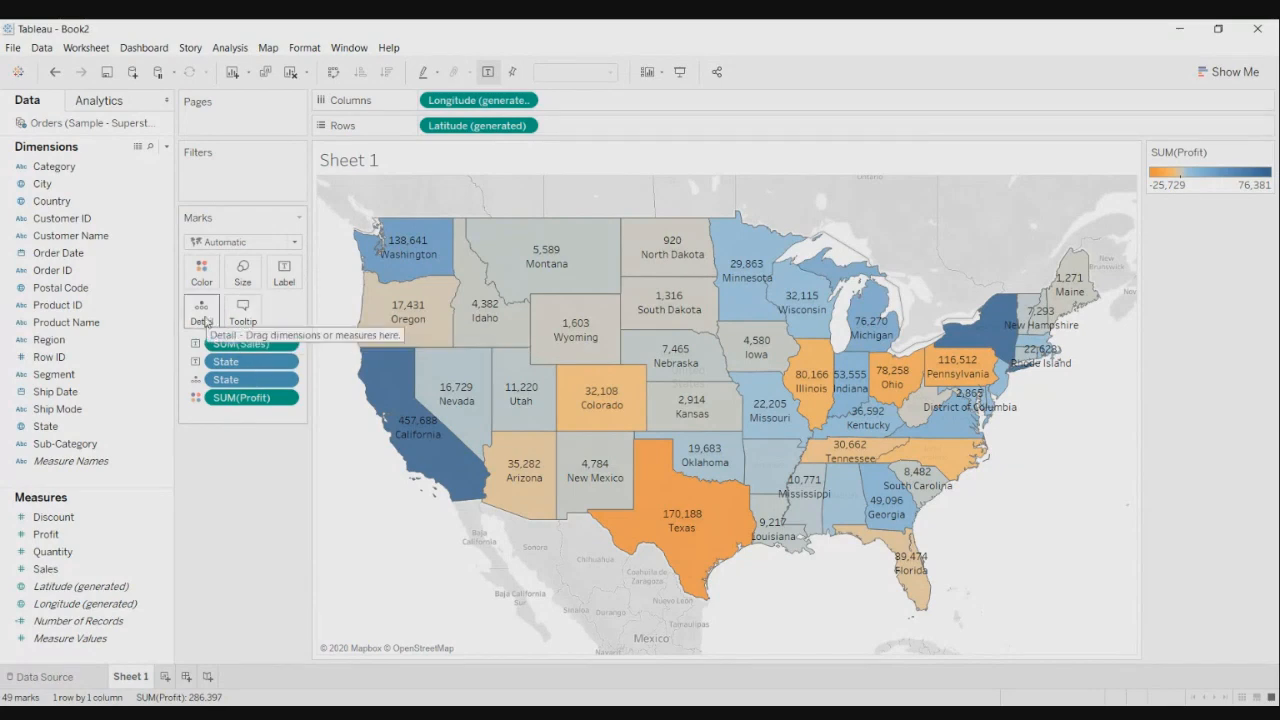
- Change the mark type from Map to Circle so each state becomes a profit-coloured dot
left_click(297, 243)
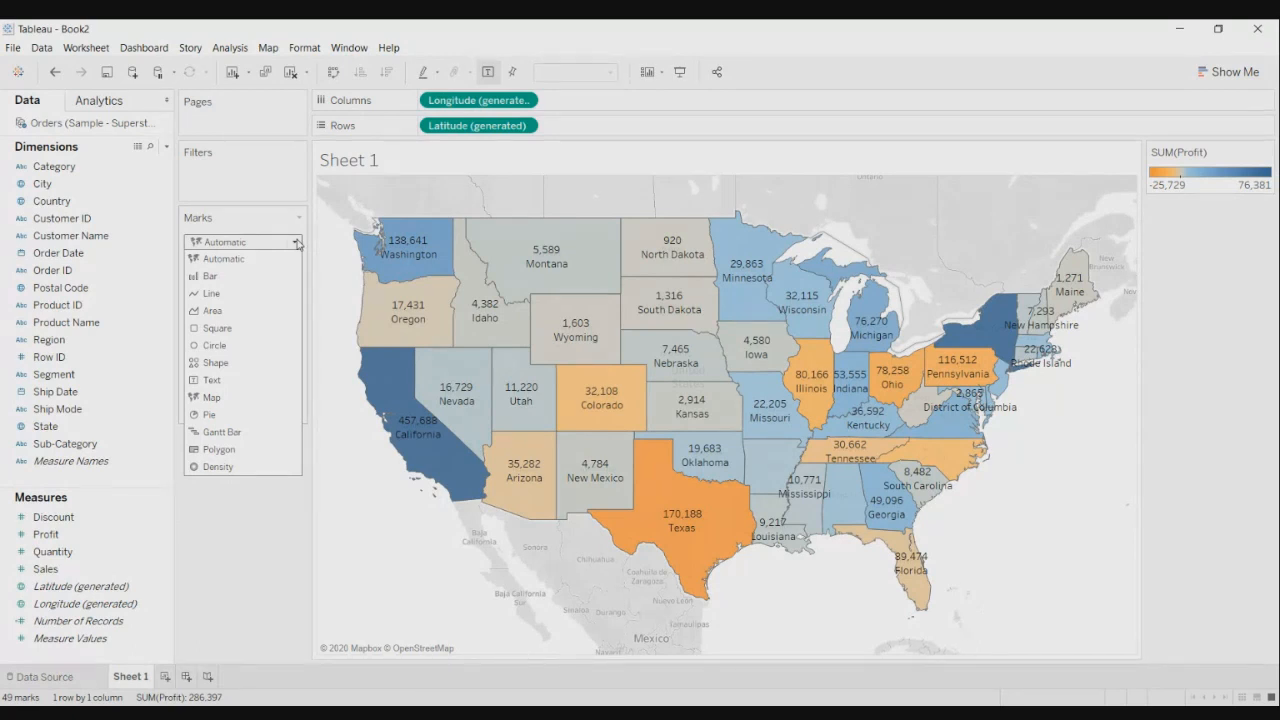
left_click(238, 347)
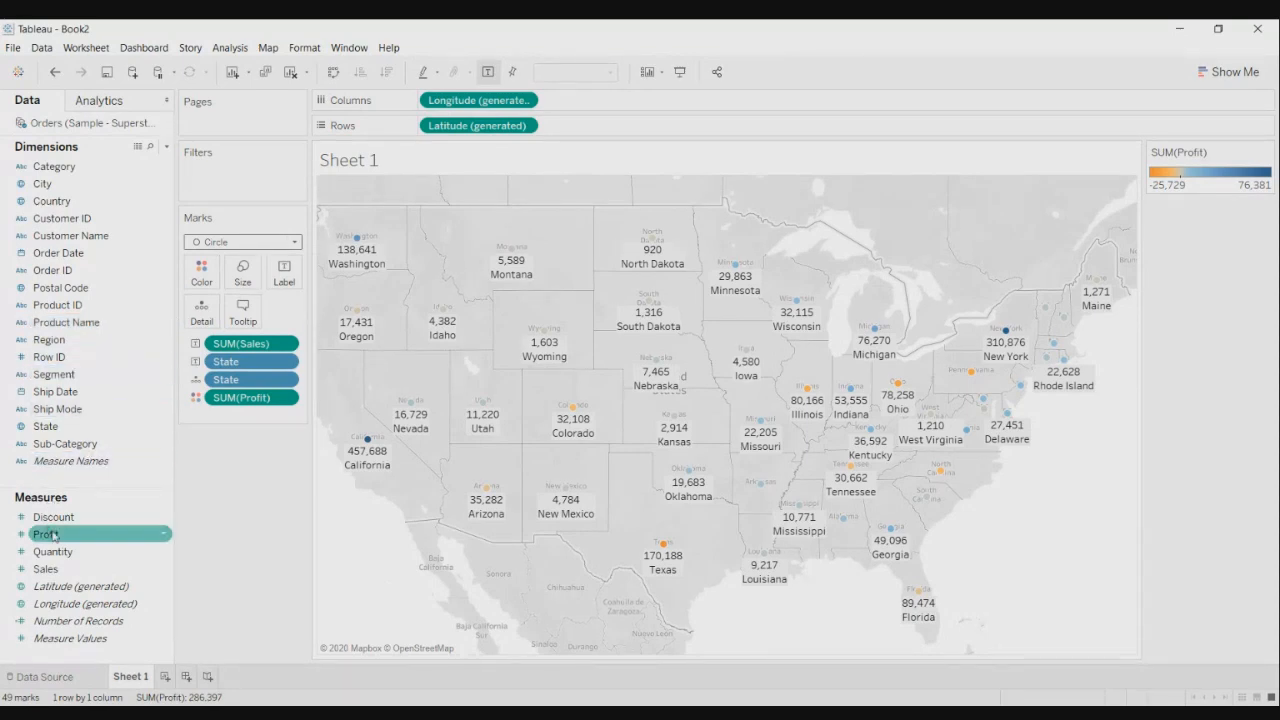
- Size the state circles by summed Sales and enlarge them all with the size slider
left_click_drag(53, 541, 104, 496)
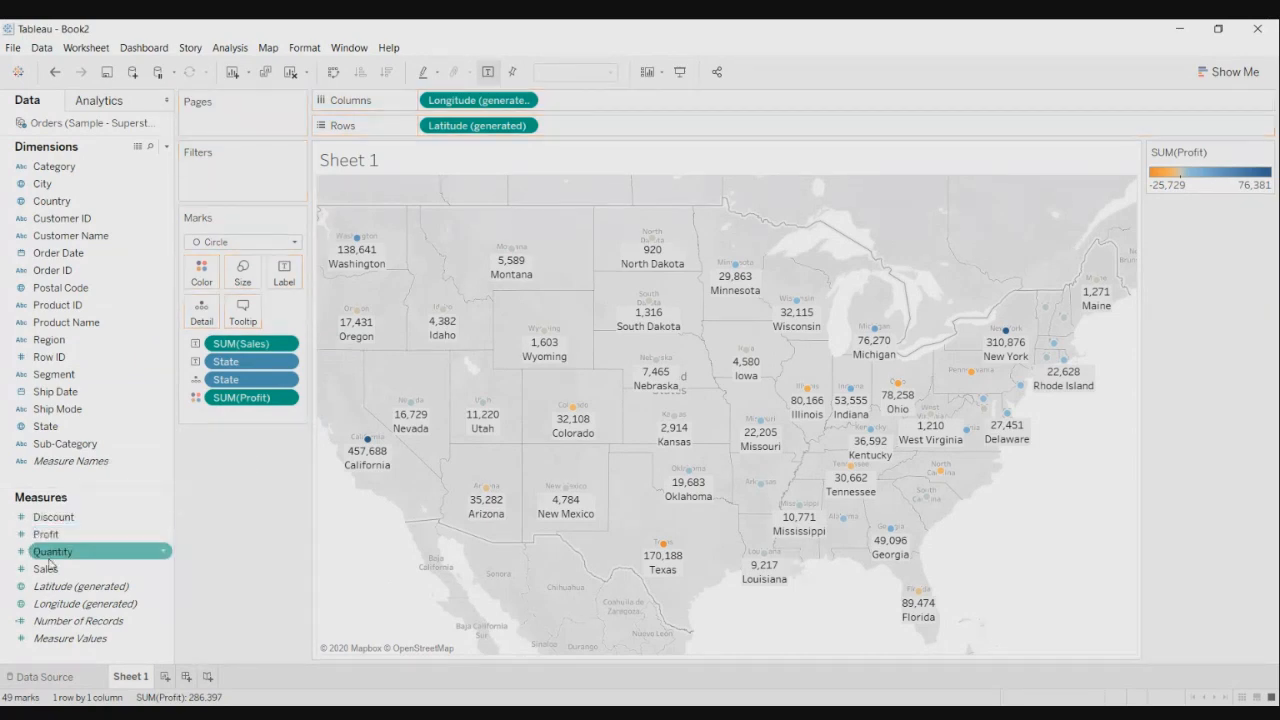
left_click_drag(45, 569, 240, 275)
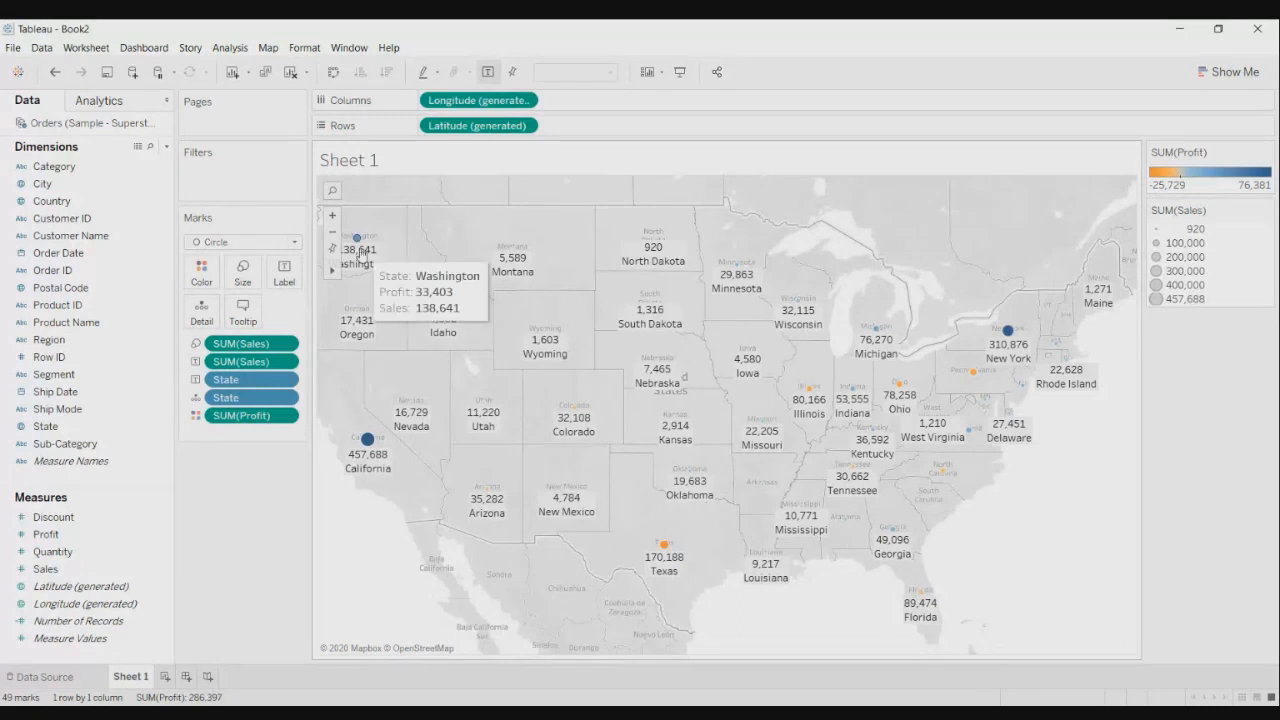
left_click(243, 270)
left_click_drag(261, 309, 300, 311)
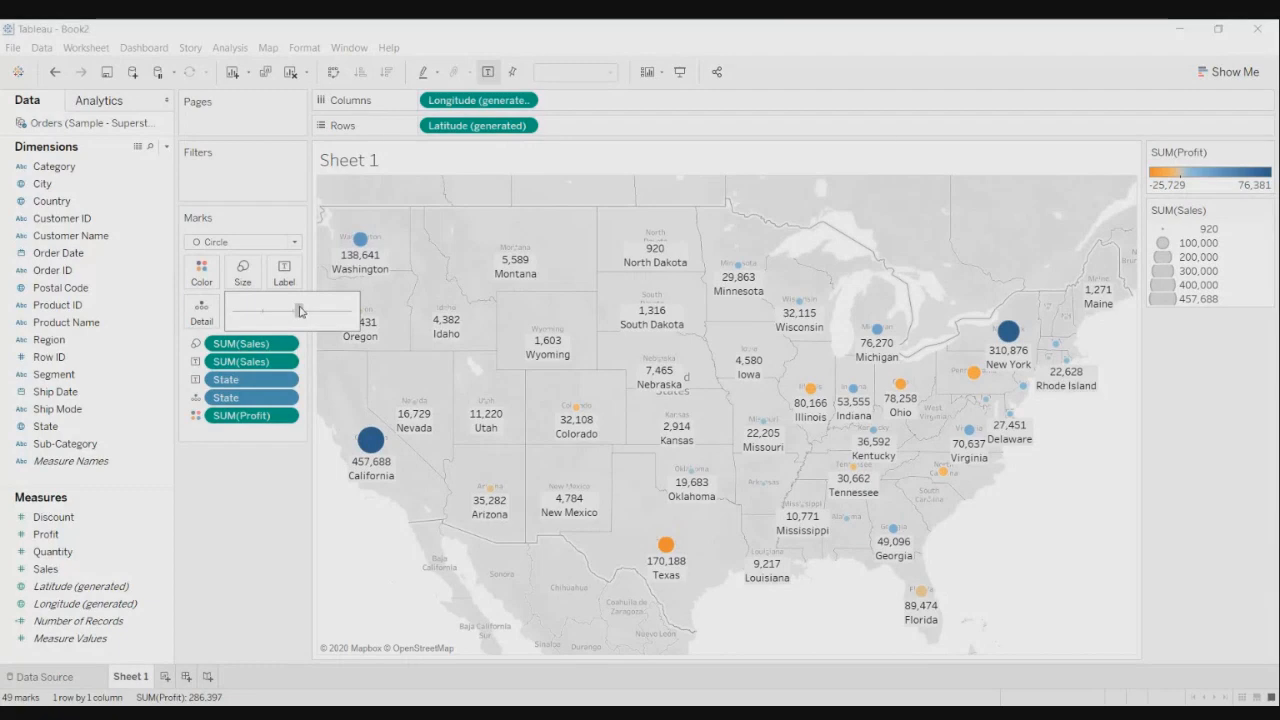
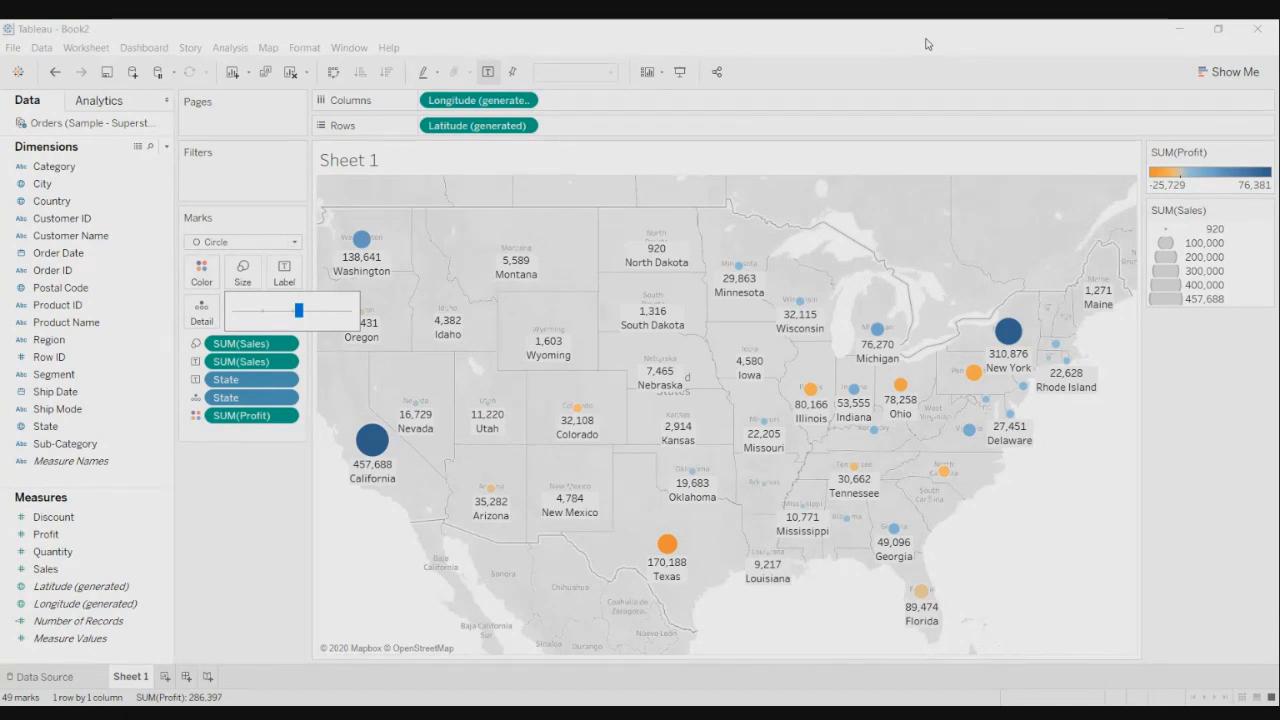
- Dismiss the size slider, leaving the state circles sized by Sales and coloured by Profit
left_click(926, 44)
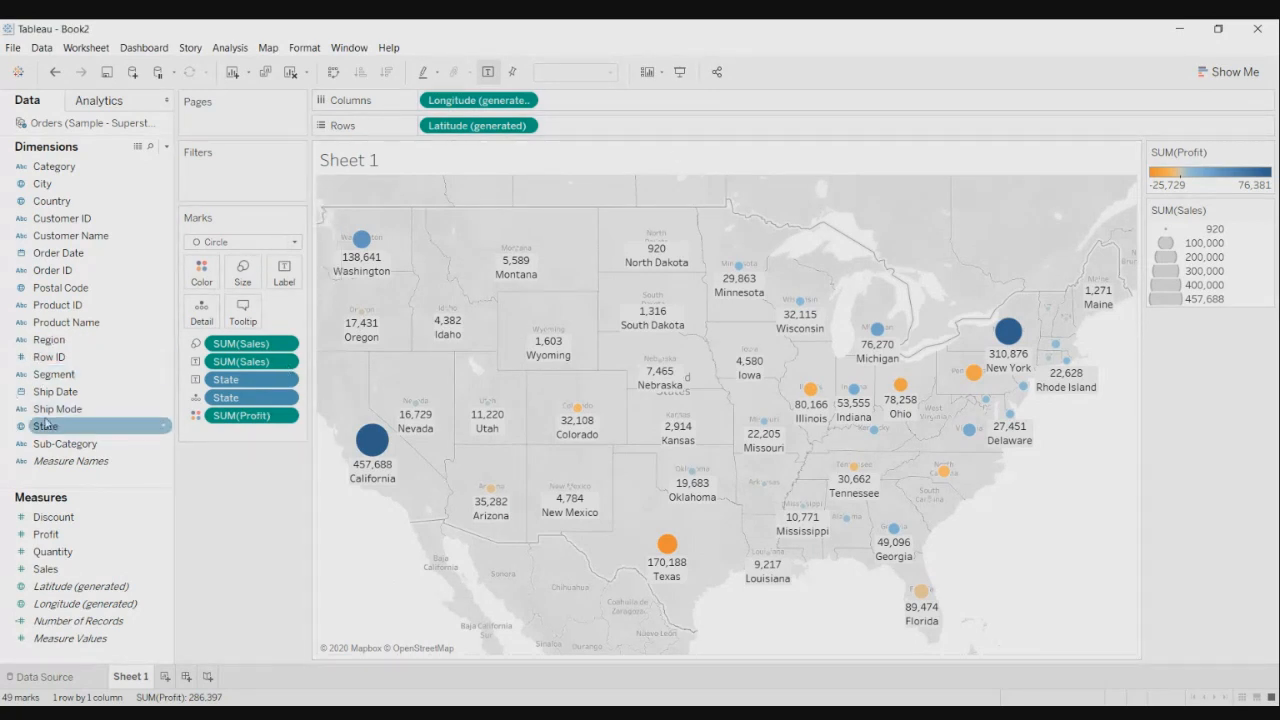
- Filter the map by State with all states kept, and show the State checklist beside the view
left_click_drag(46, 426, 232, 172)
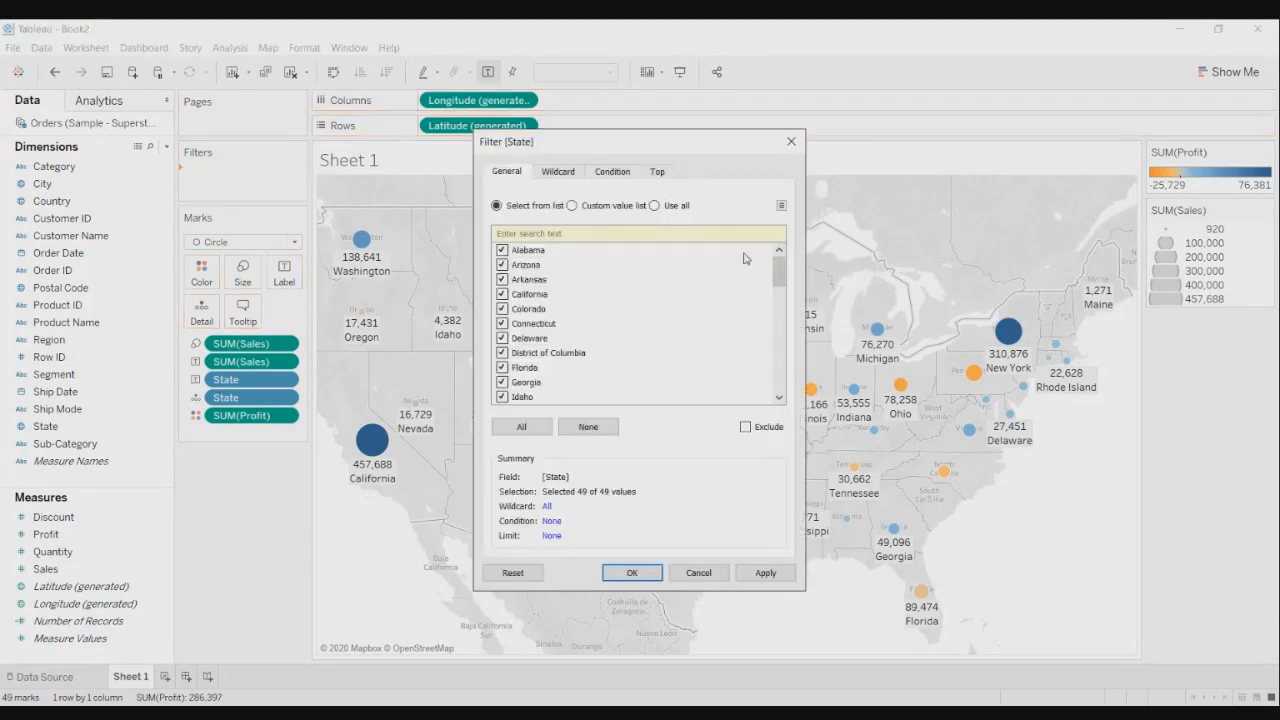
left_click(655, 206)
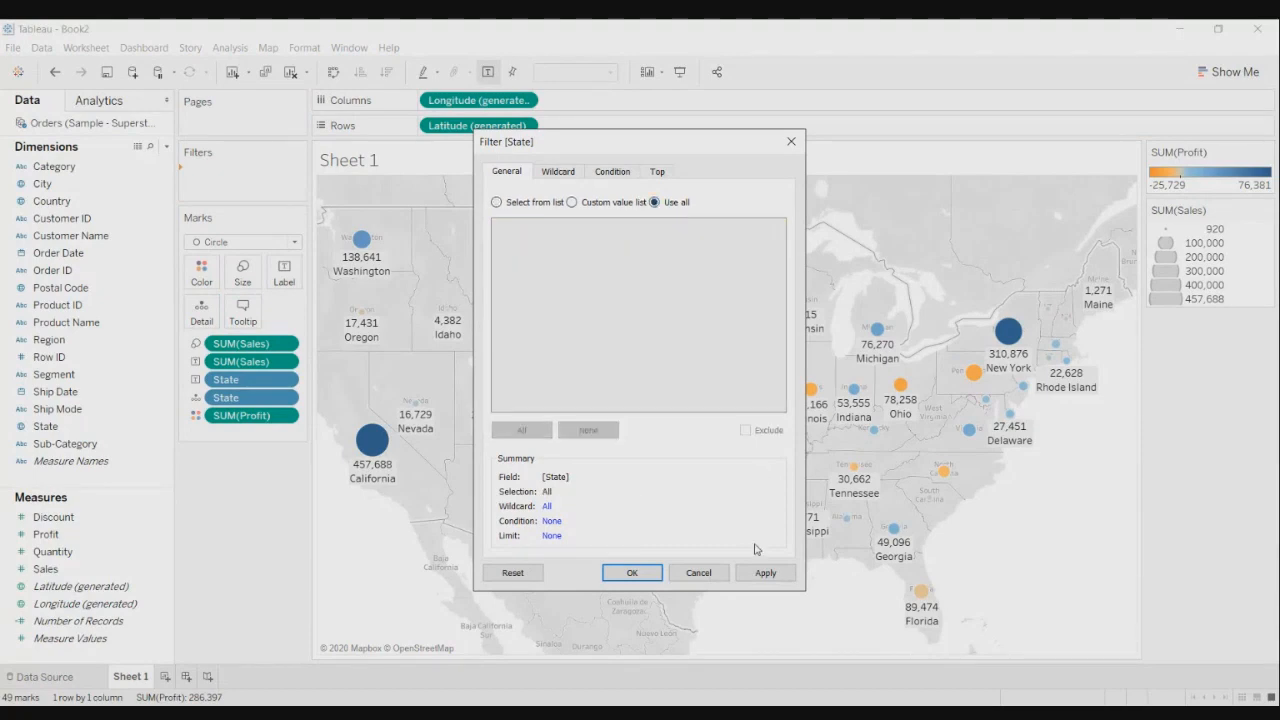
left_click(765, 572)
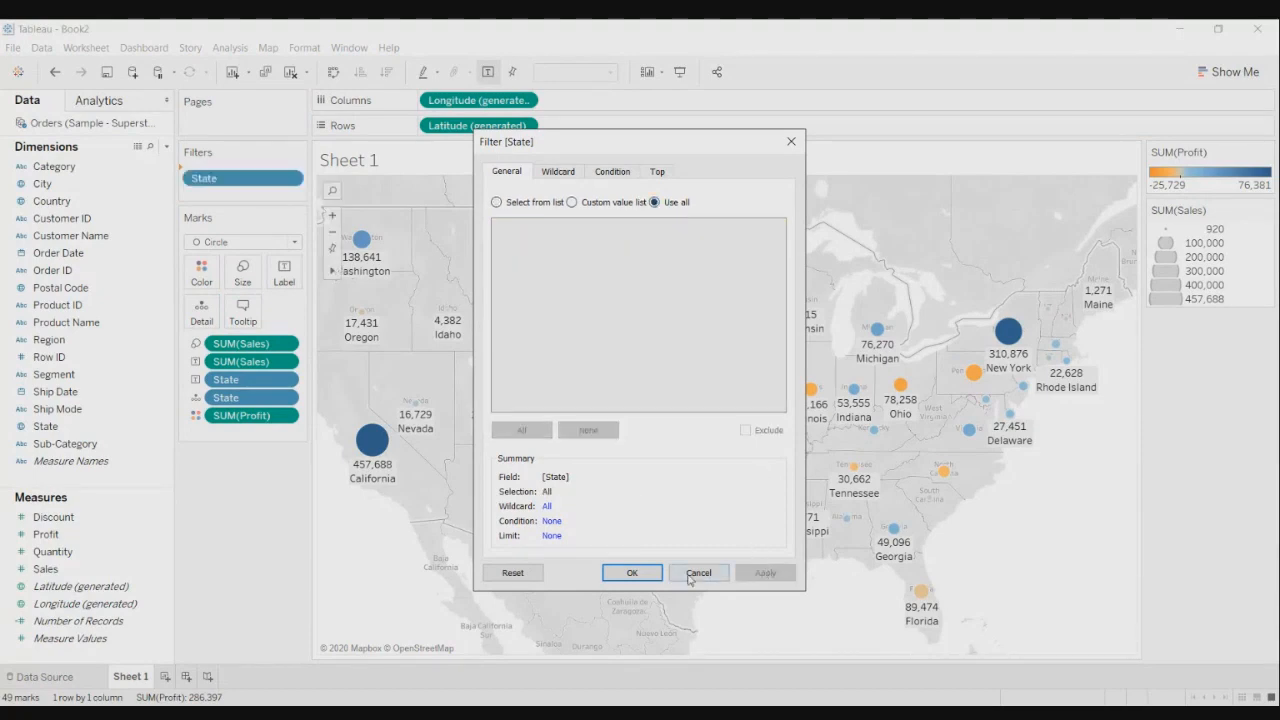
left_click(636, 574)
left_click(289, 176)
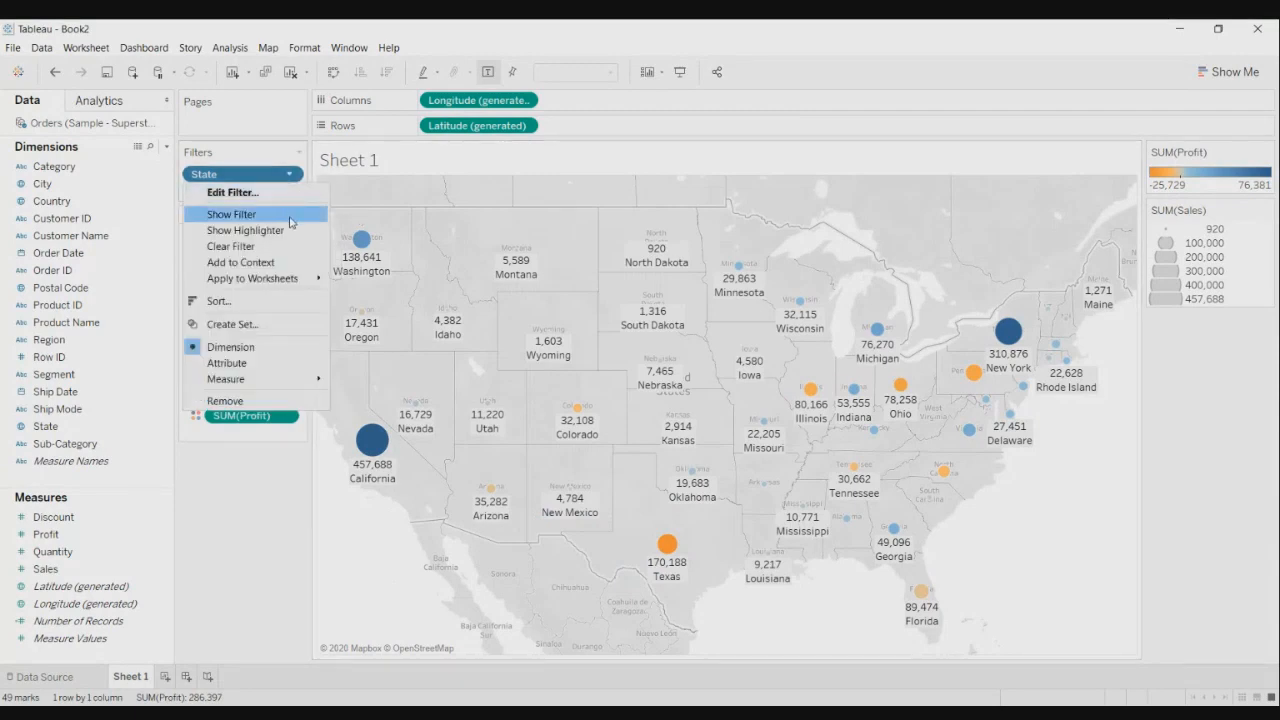
left_click(290, 216)
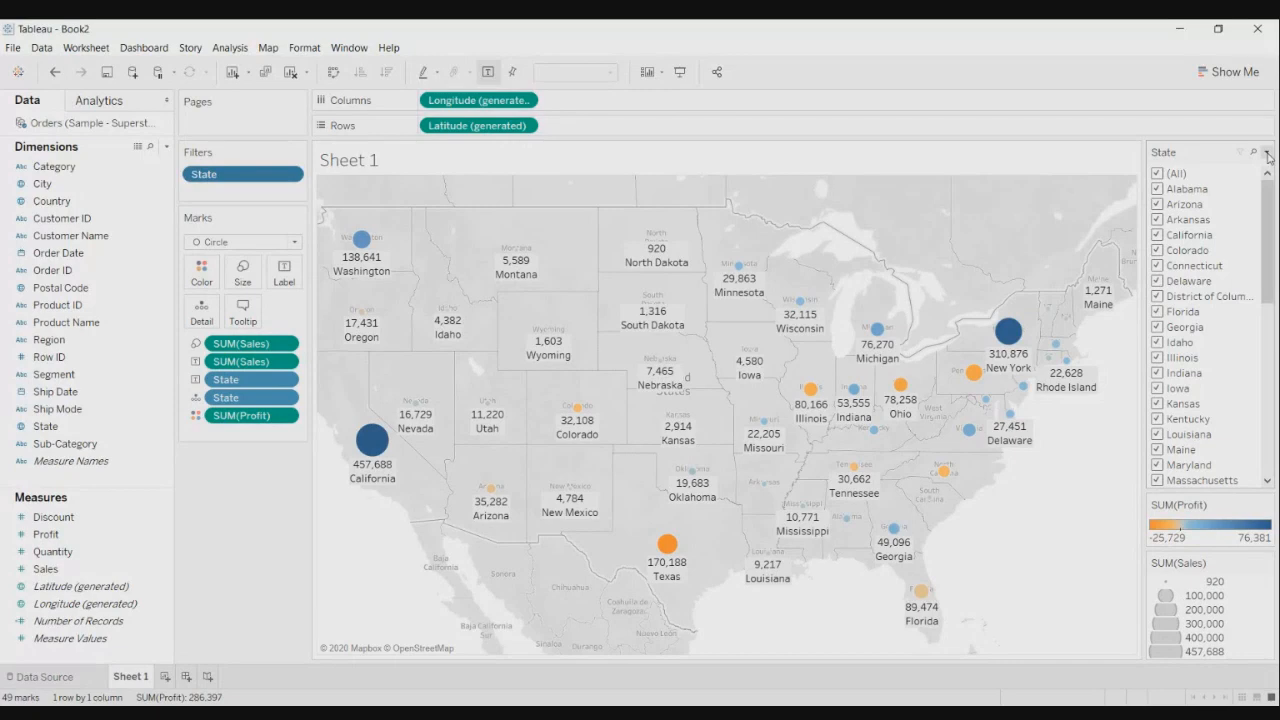
- Turn the State filter into a single-value dropdown and show only Alabama
left_click(1267, 154)
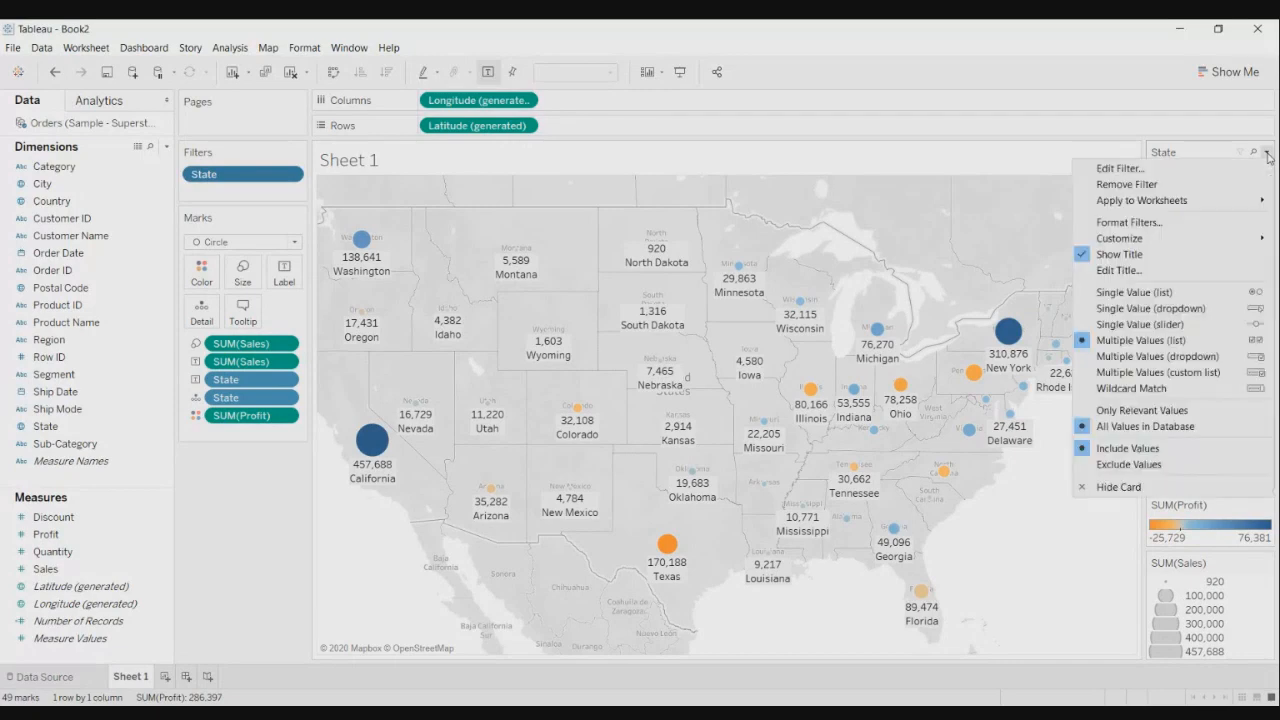
left_click(1231, 316)
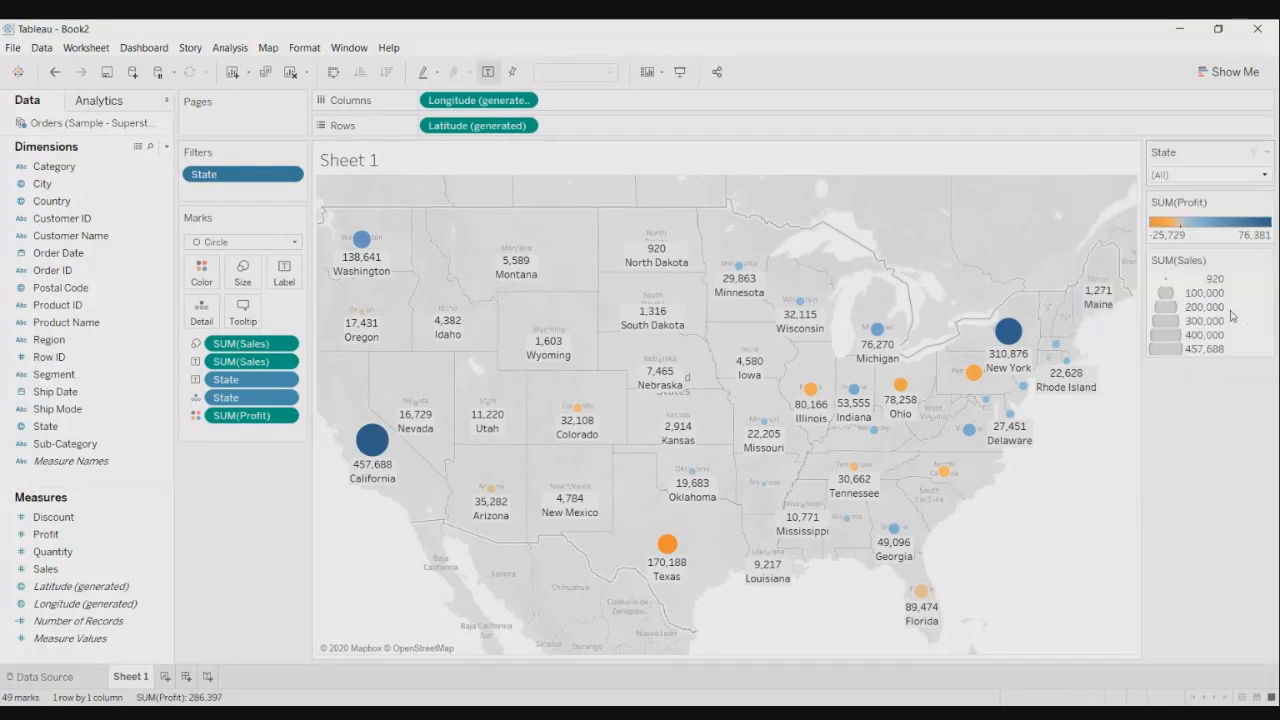
left_click(1269, 176)
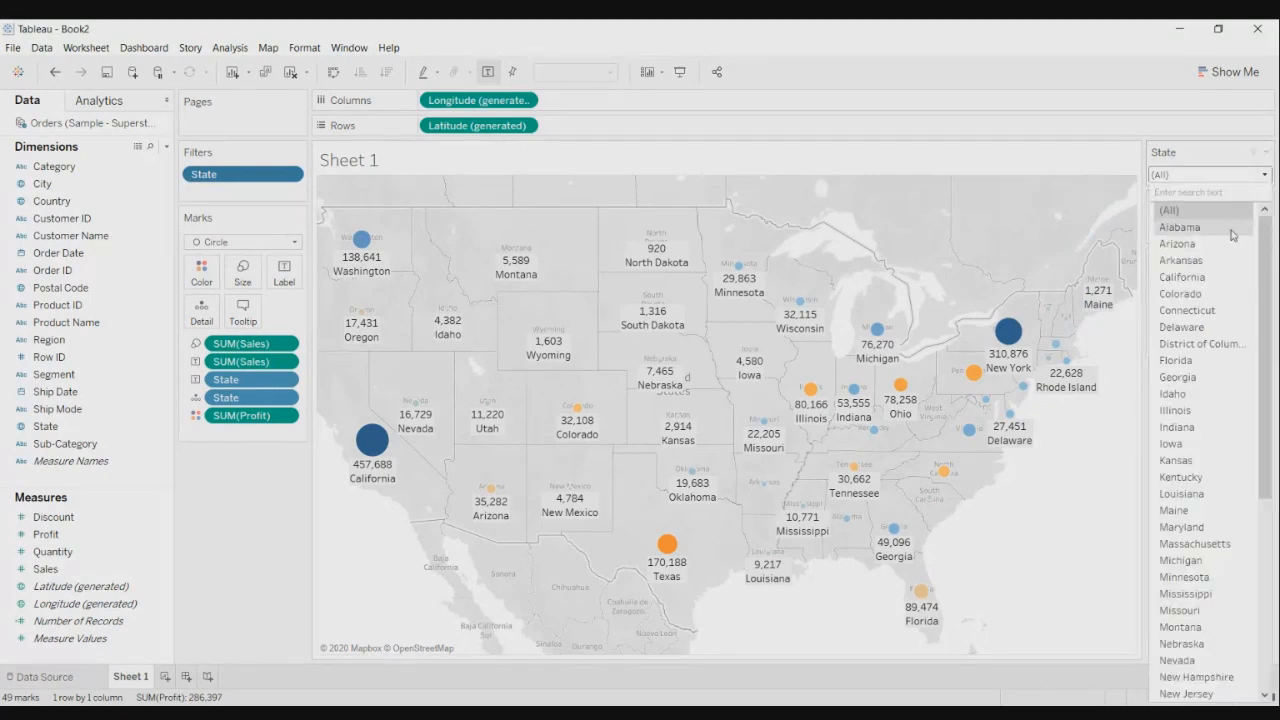
left_click(1231, 231)
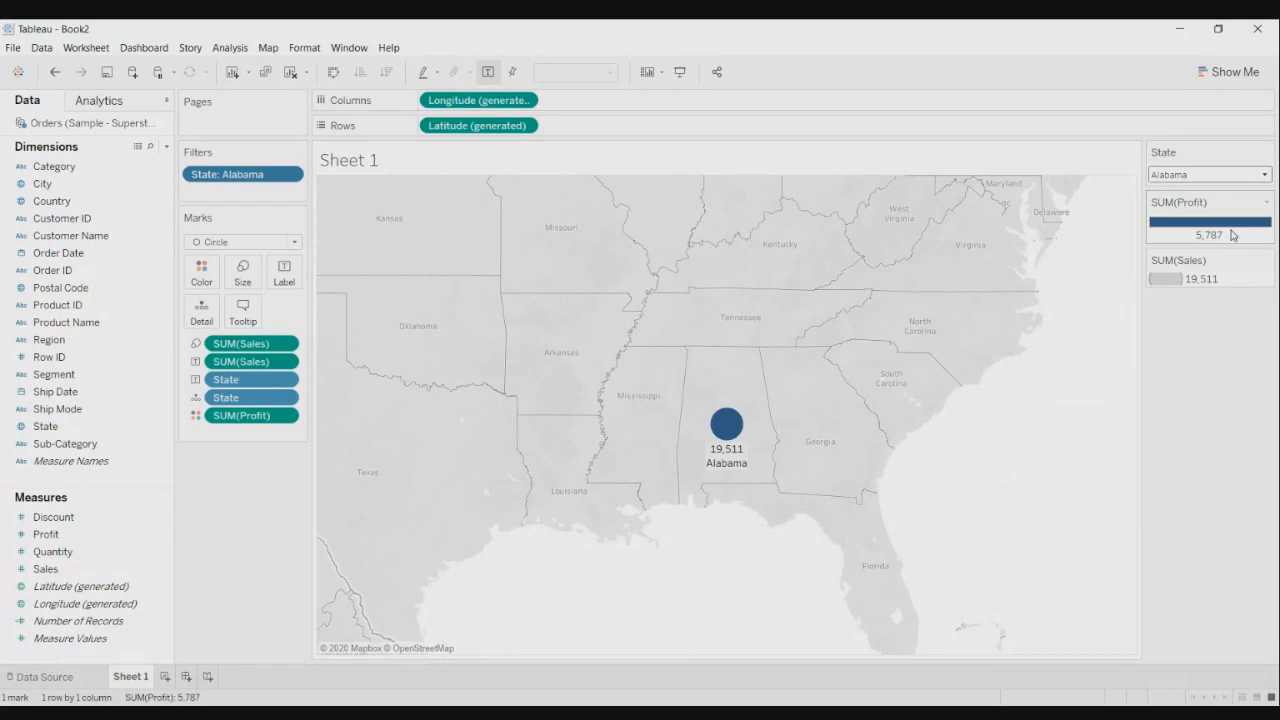
- Switch the State filter to District of Columbia, then Indiana, then back to (All)
left_click(1265, 175)
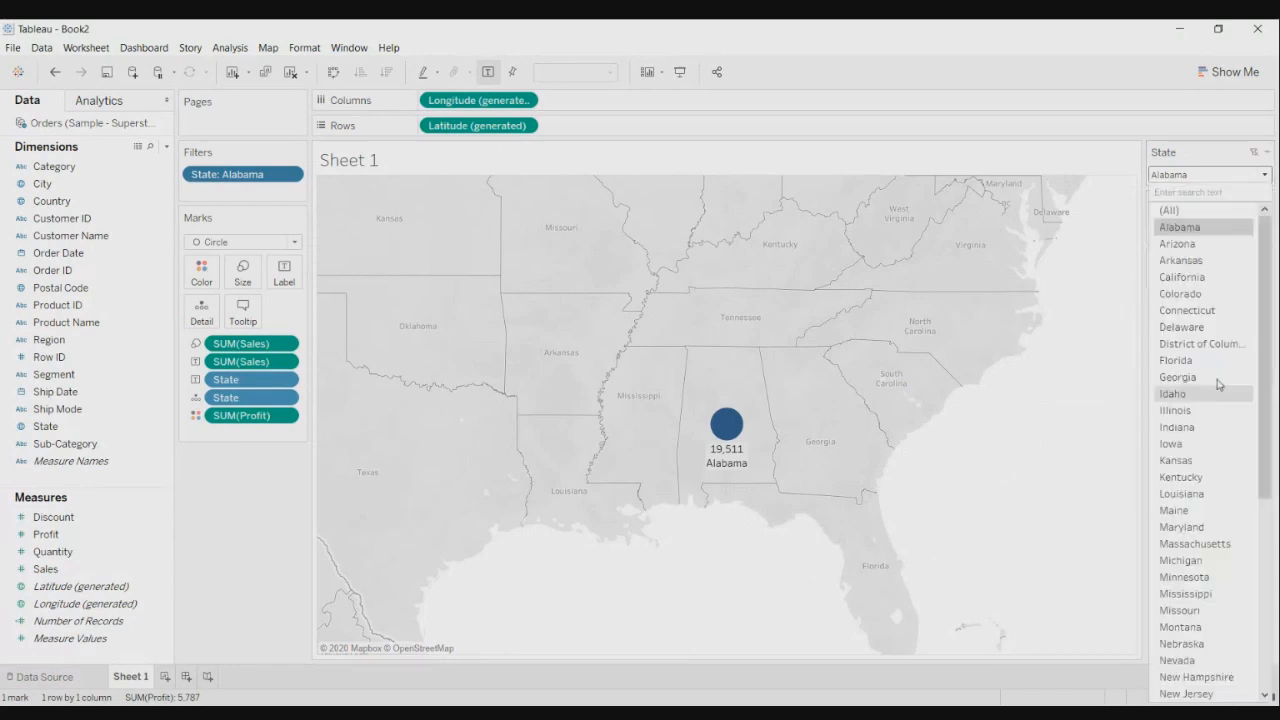
left_click(1220, 344)
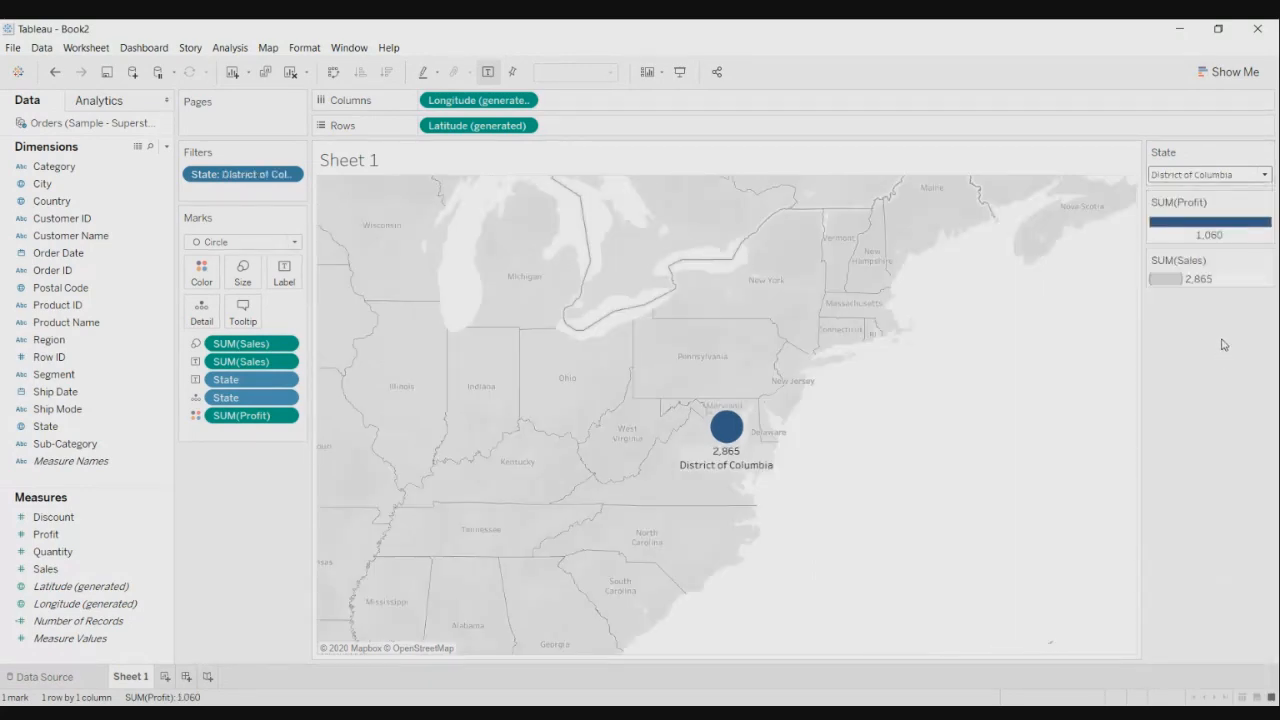
left_click(1265, 175)
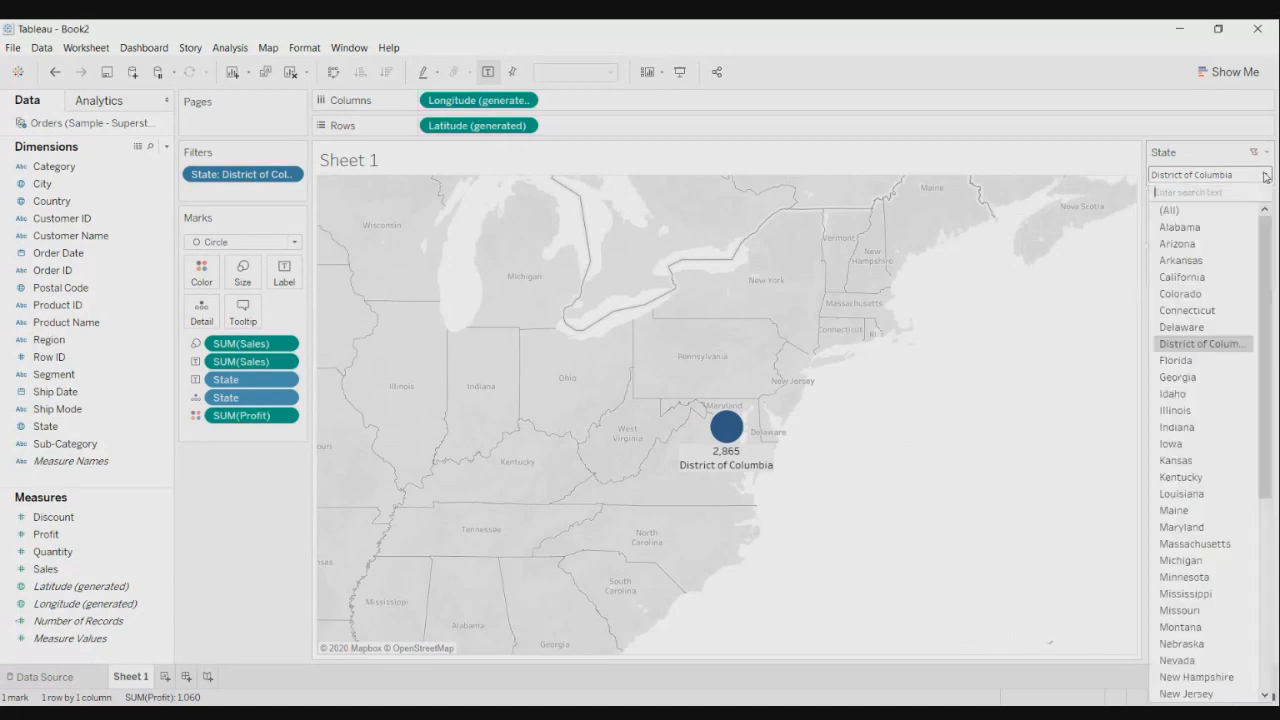
left_click(1202, 427)
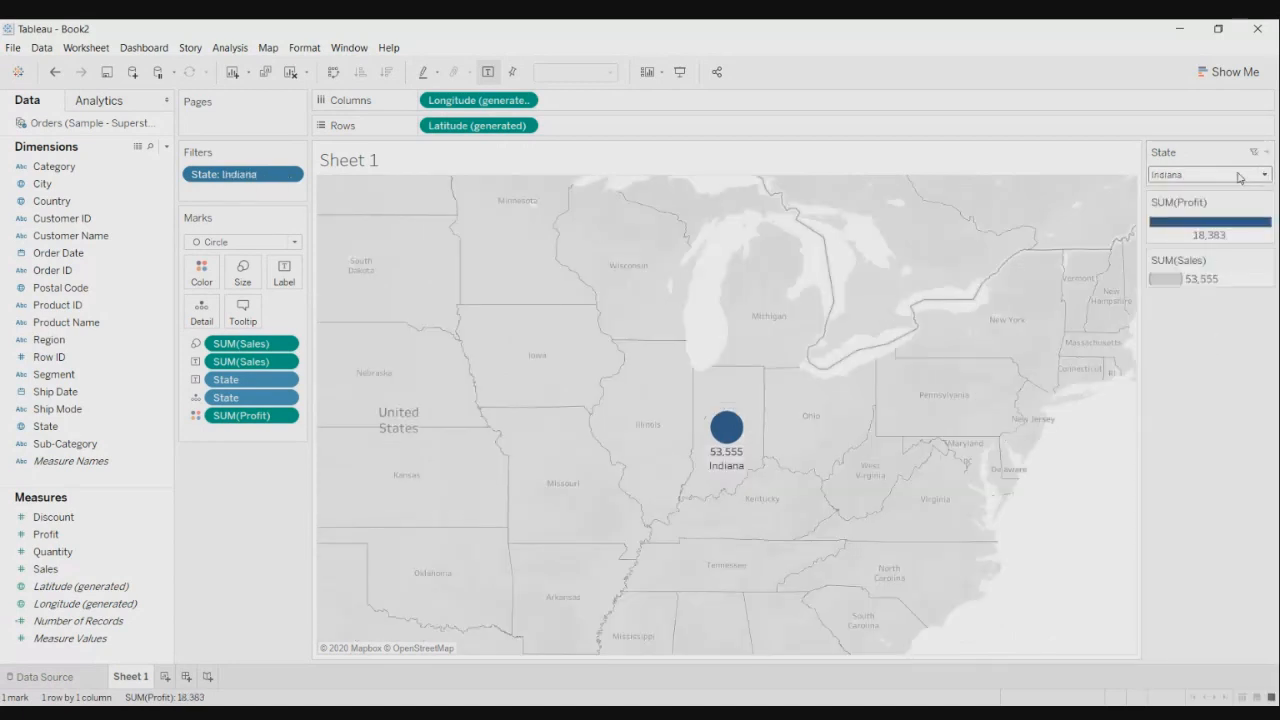
left_click(1240, 176)
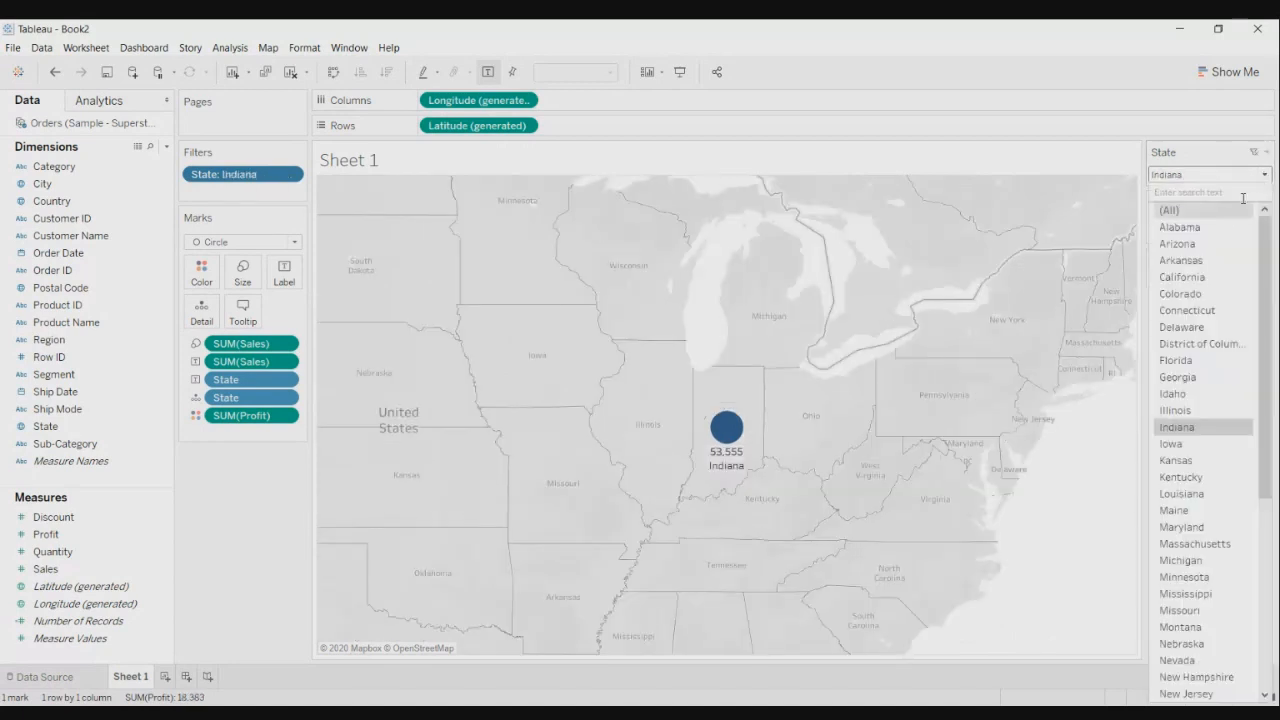
left_click(1222, 211)
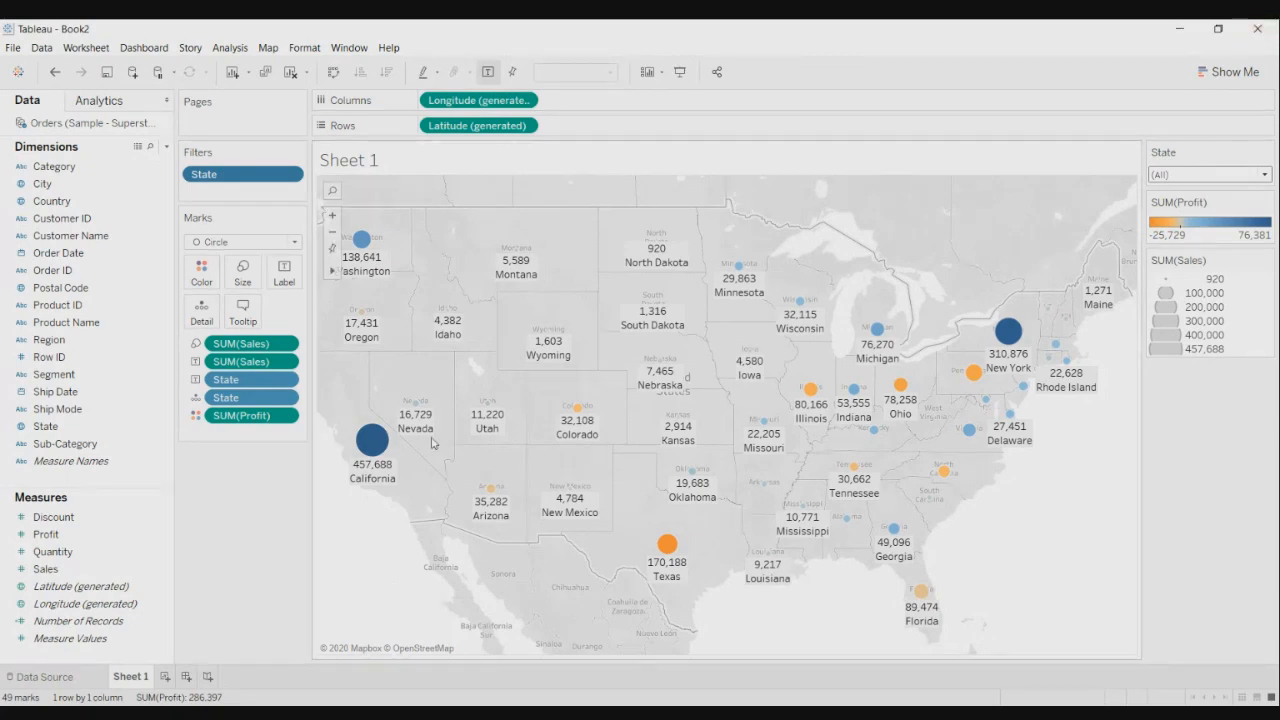
- Put Order Date on Pages so the map pages by year, starting at 2014
left_click(67, 253)
left_click_drag(67, 255, 220, 121)
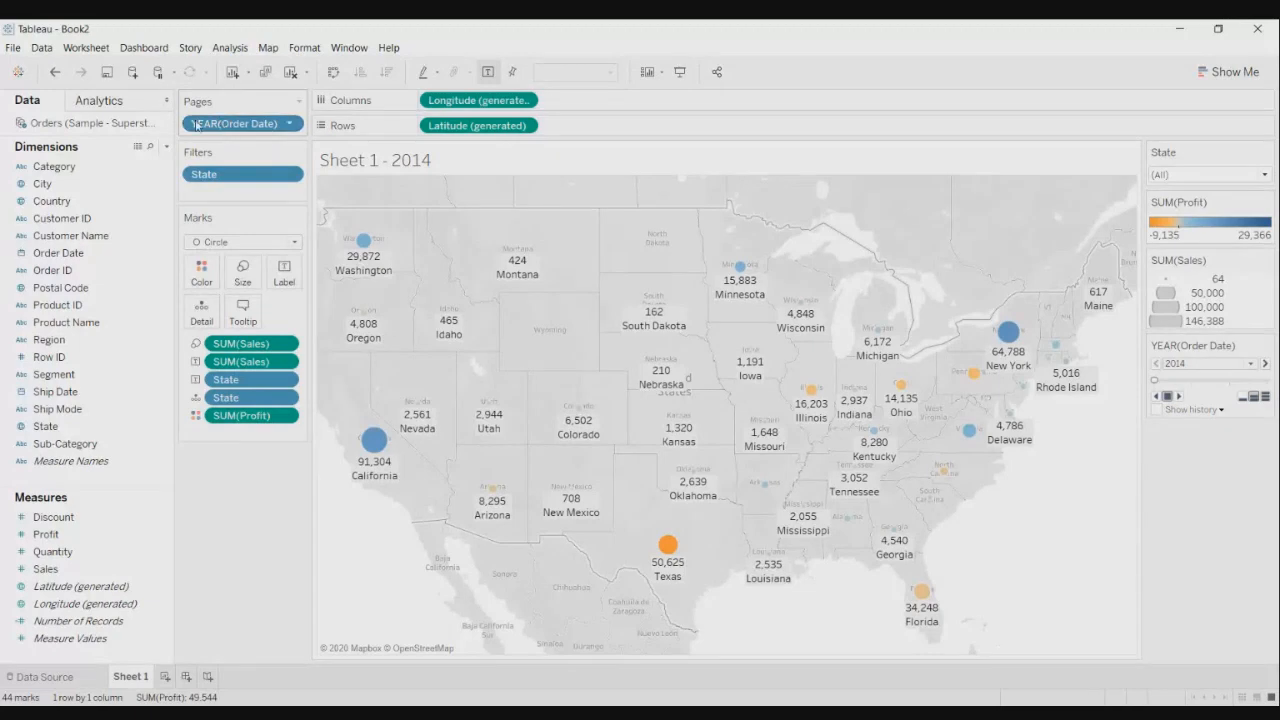
left_click(289, 124)
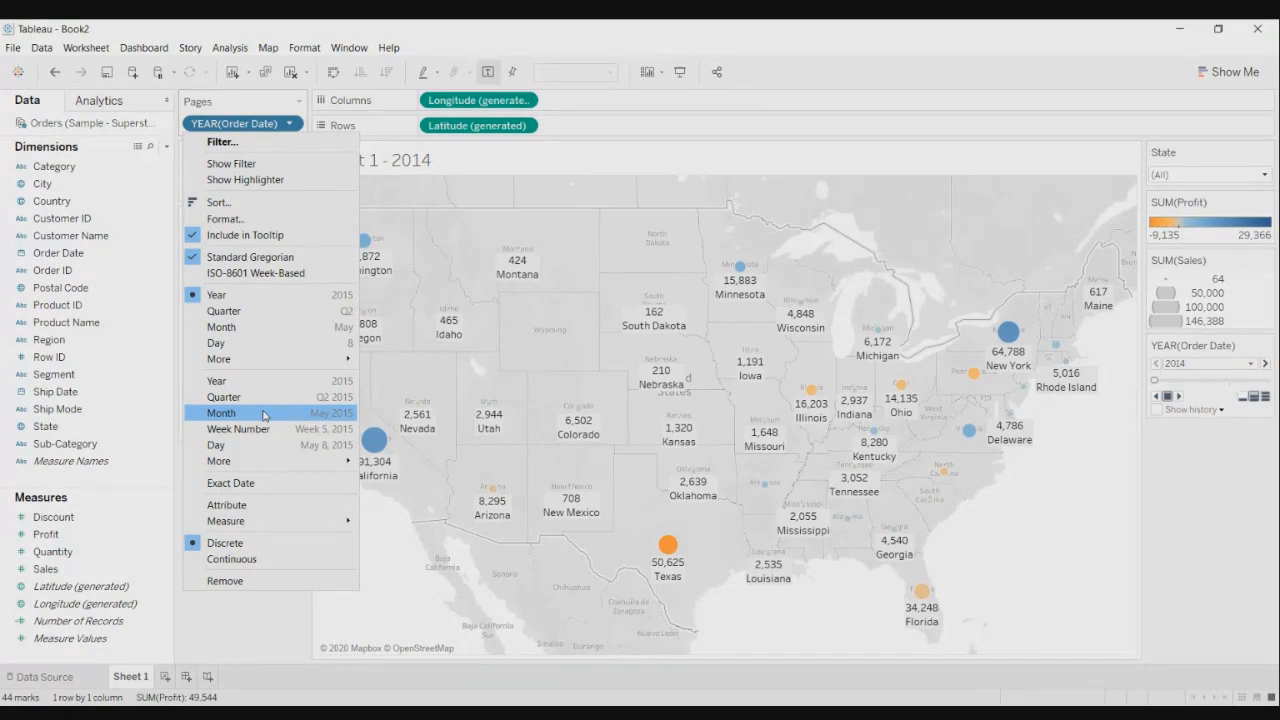
- Page by MONTH(Order Date) instead of year, keeping January 2014 selected
left_click(264, 415)
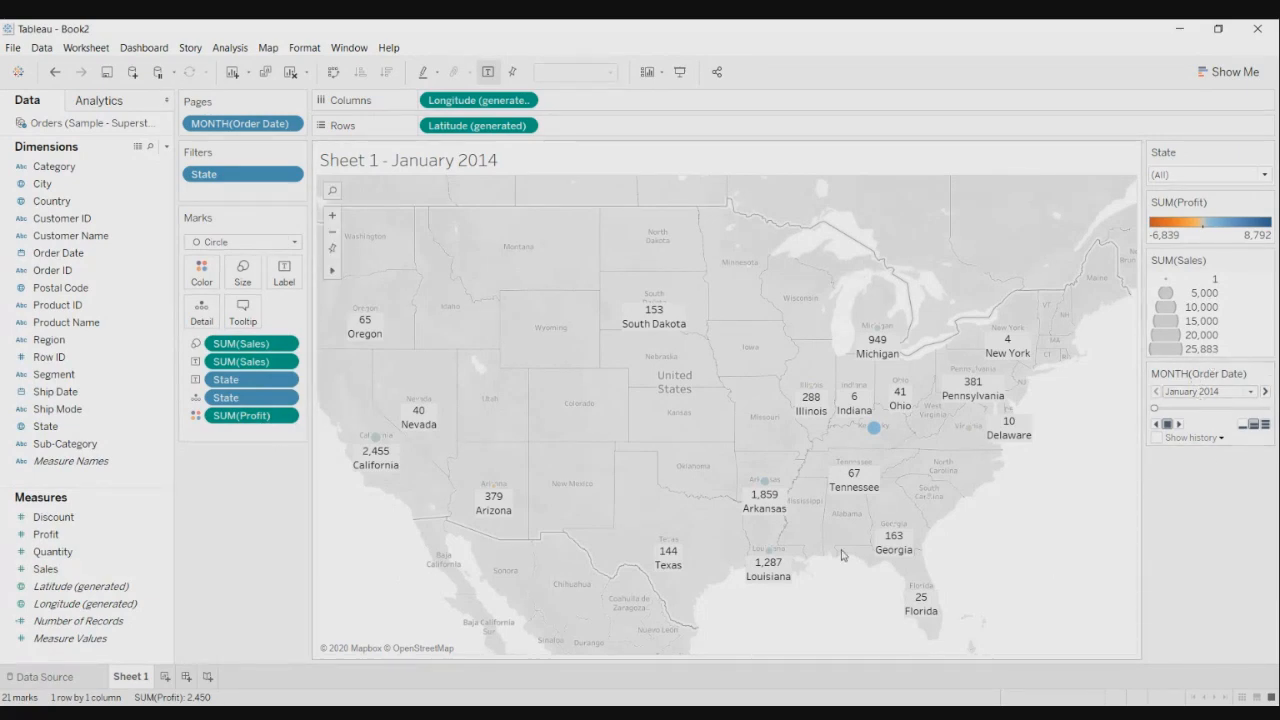
left_click(1250, 392)
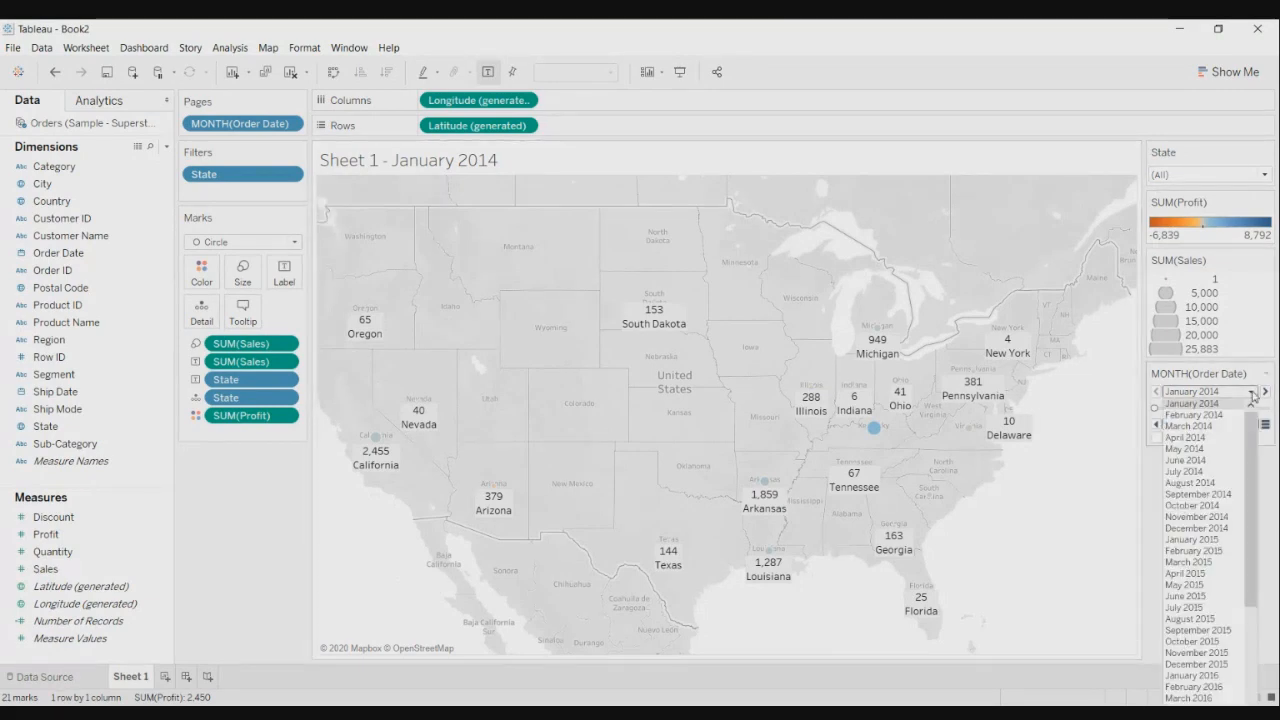
mouse_move(1252, 412)
left_mouse_down()
mouse_move(1248, 544)
mouse_move(1236, 414)
left_mouse_up()
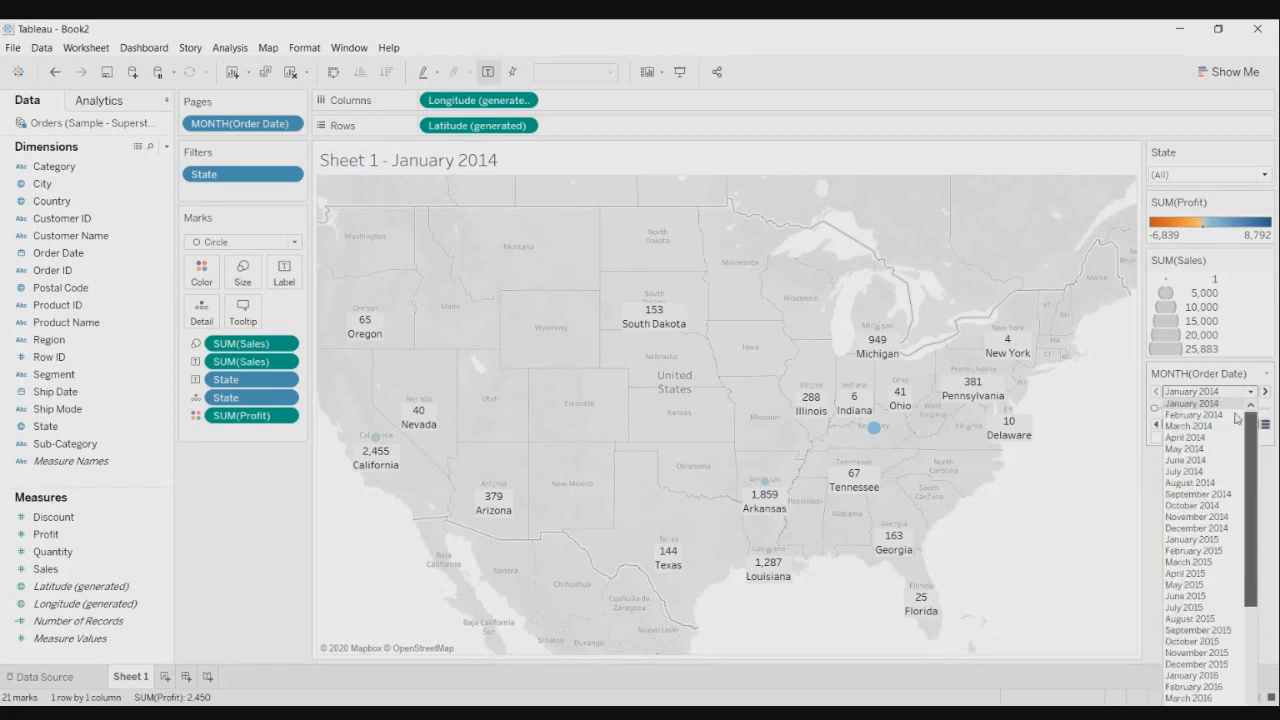
left_click(1237, 407)
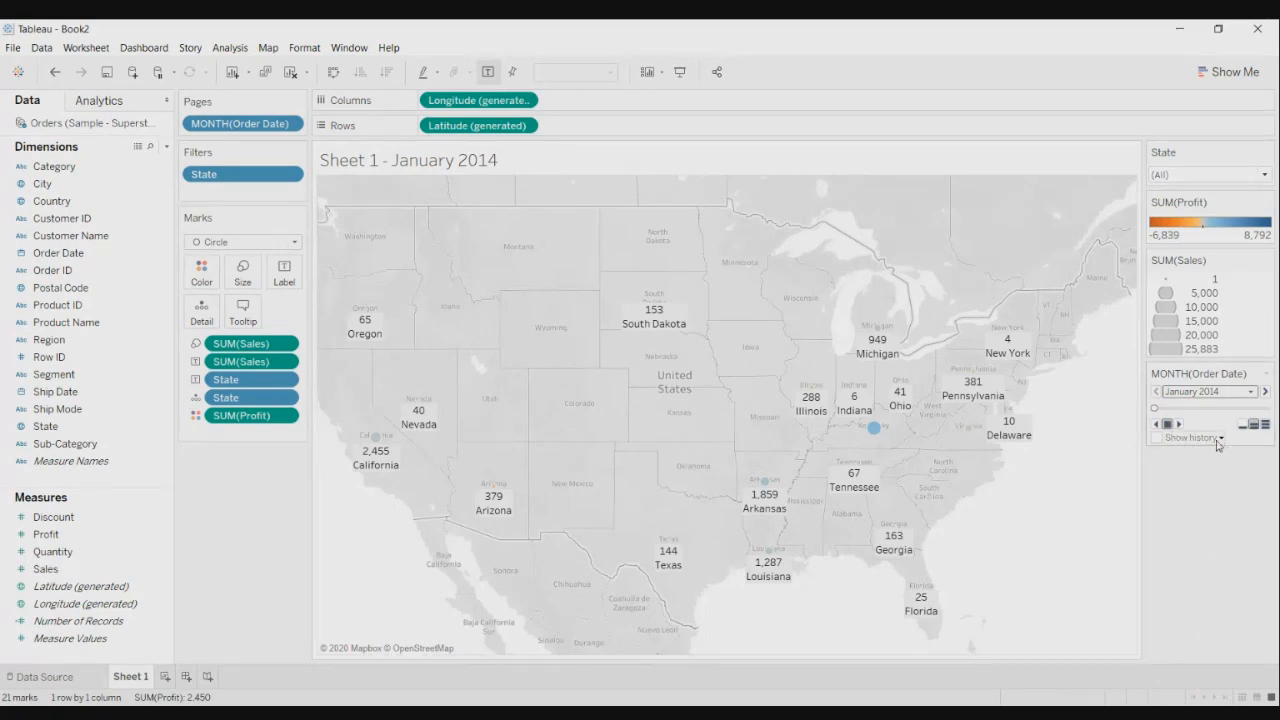
- Show page history for all marks as both marks and trails, with past marks coloured red
left_click(1220, 438)
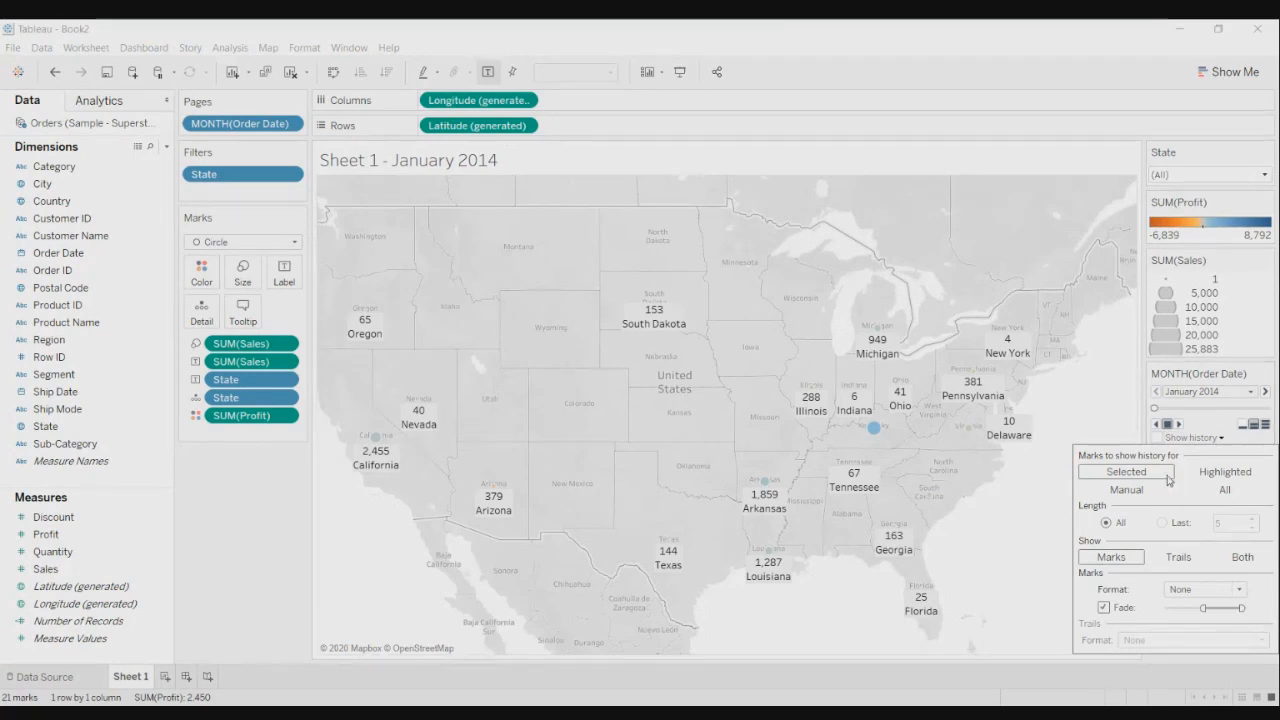
left_click(1226, 490)
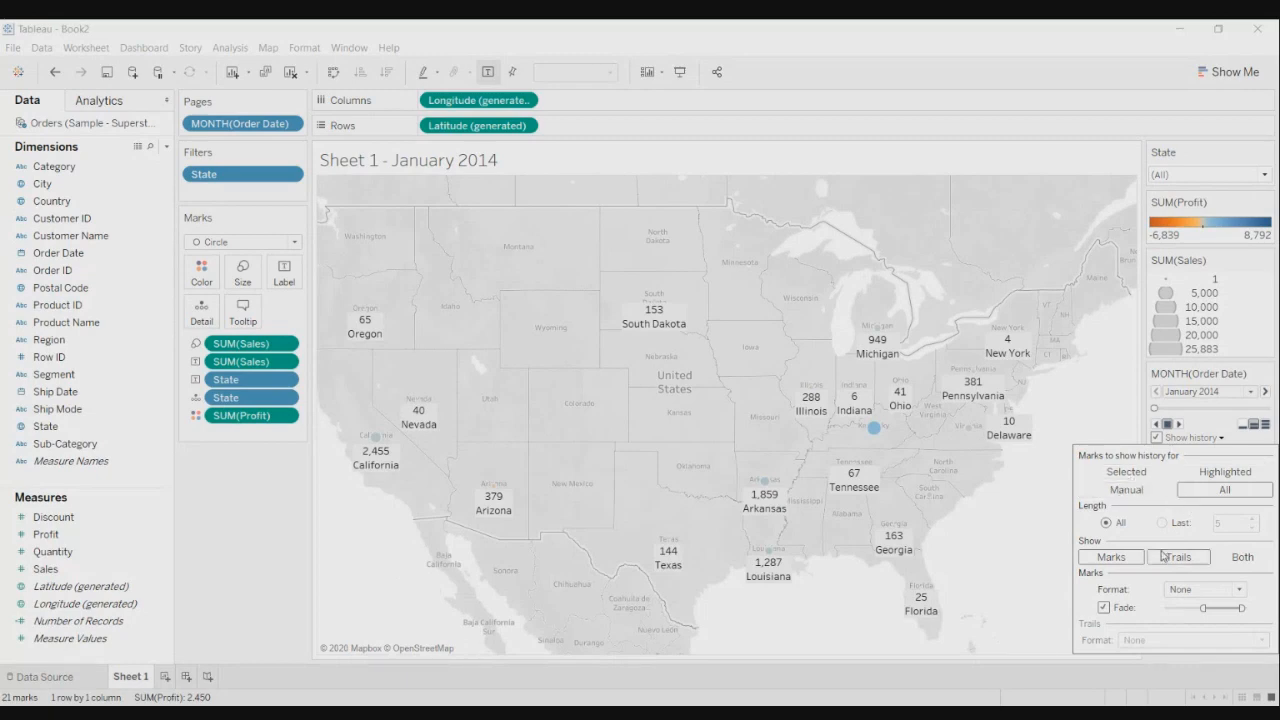
left_click(1239, 560)
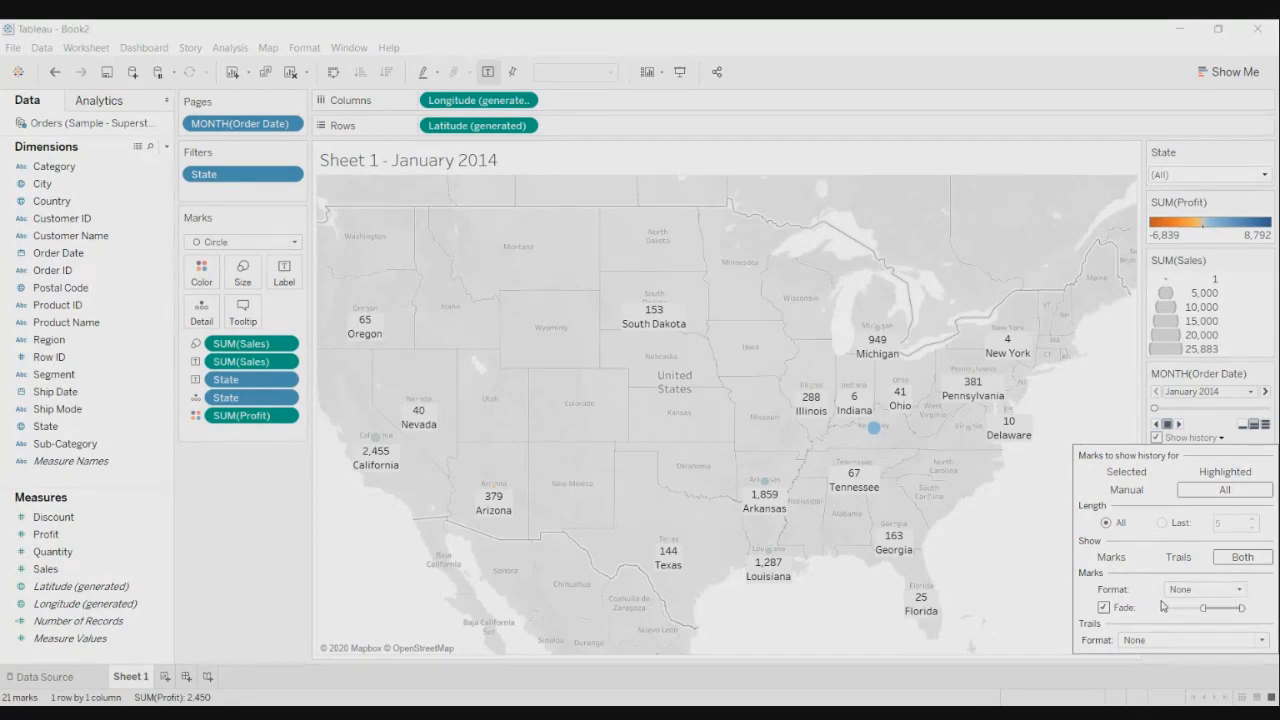
left_click(1240, 592)
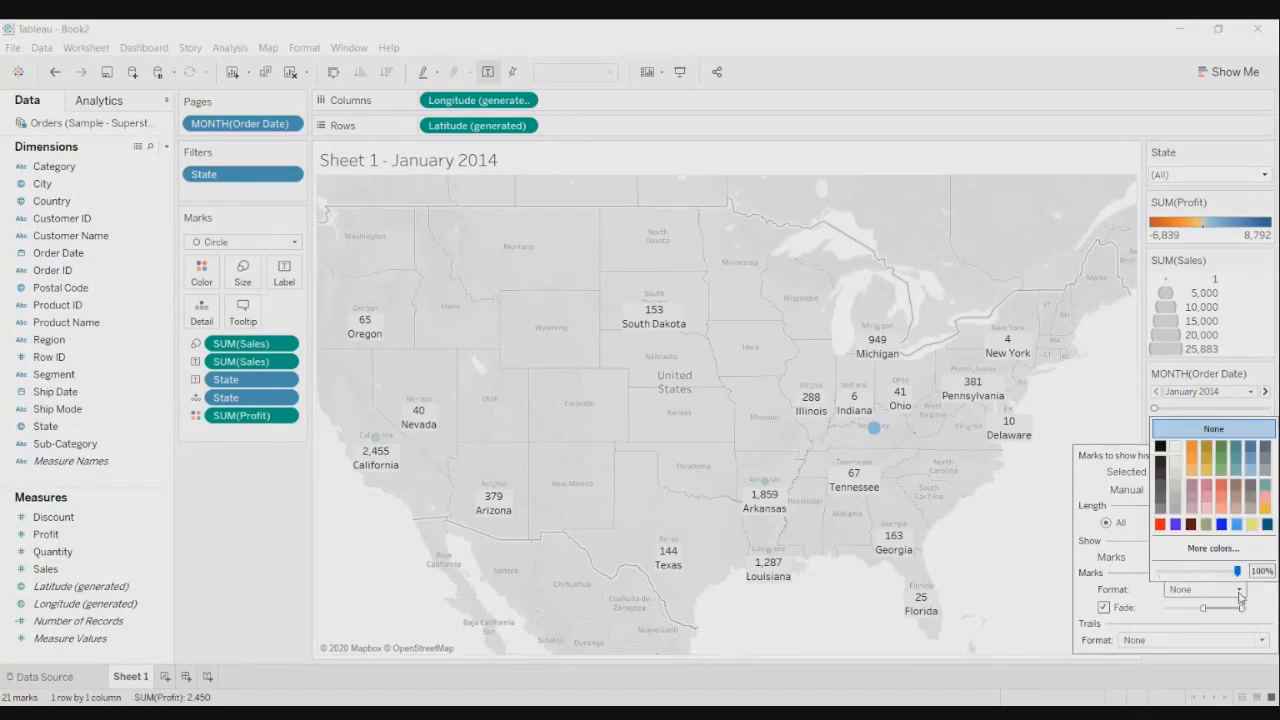
left_click(1222, 489)
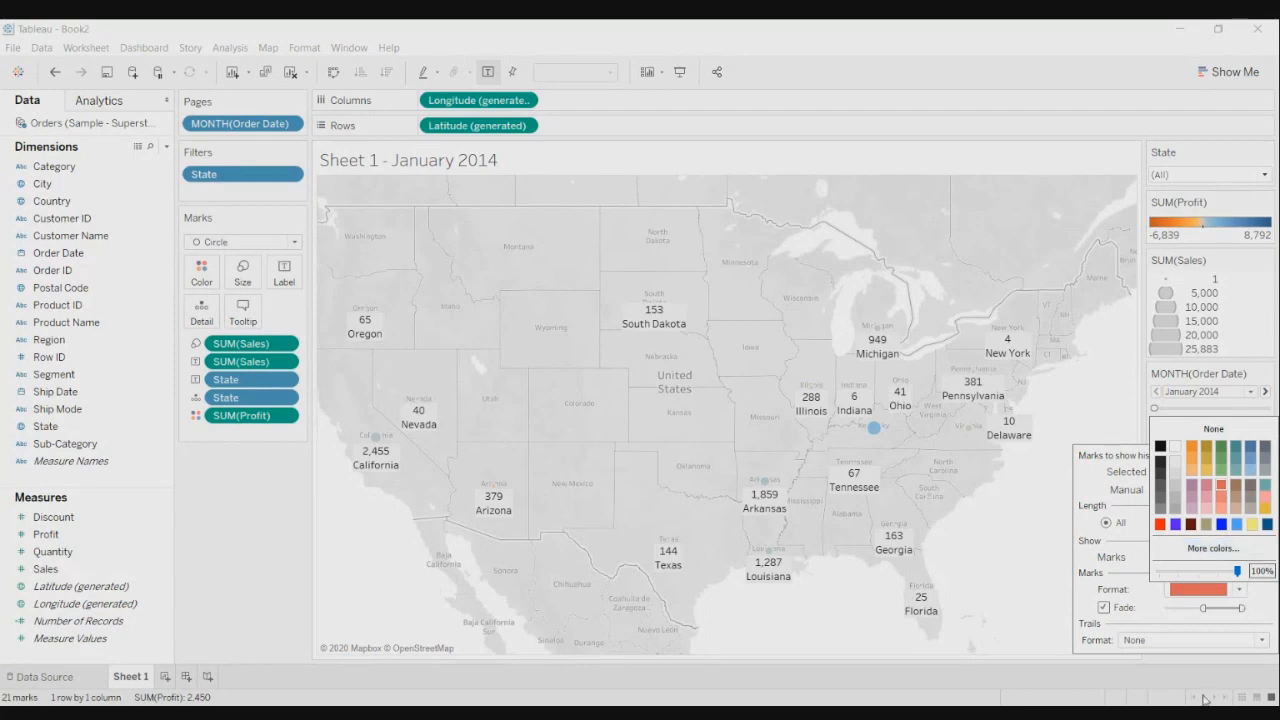
left_click(1076, 602)
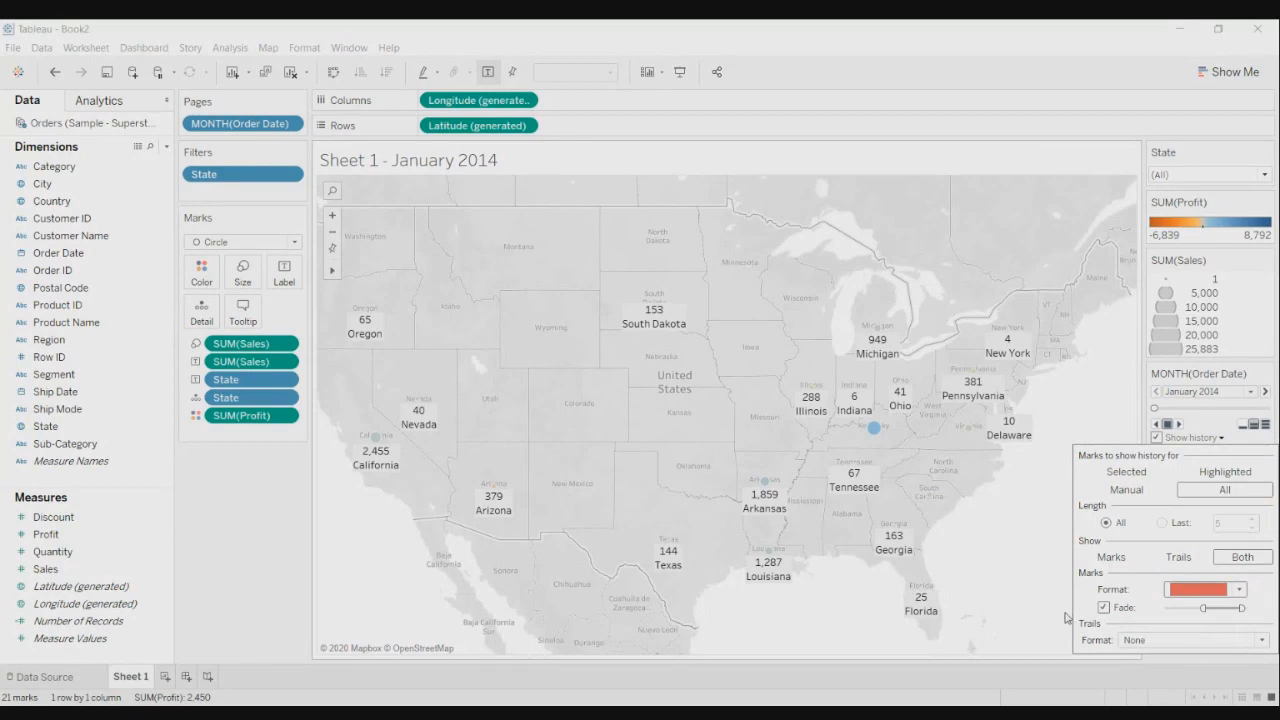
left_click(1051, 641)
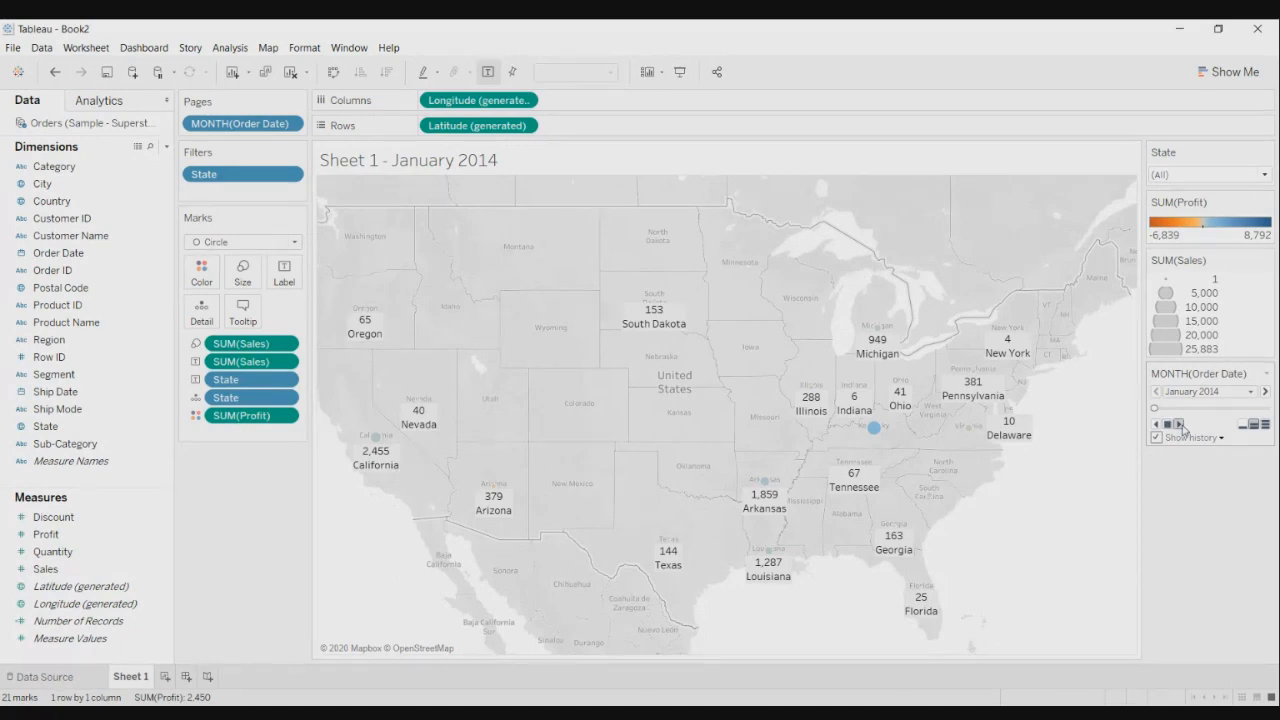
- Play the monthly pages forward to November 2016, building up red history trails
left_click(1180, 425)
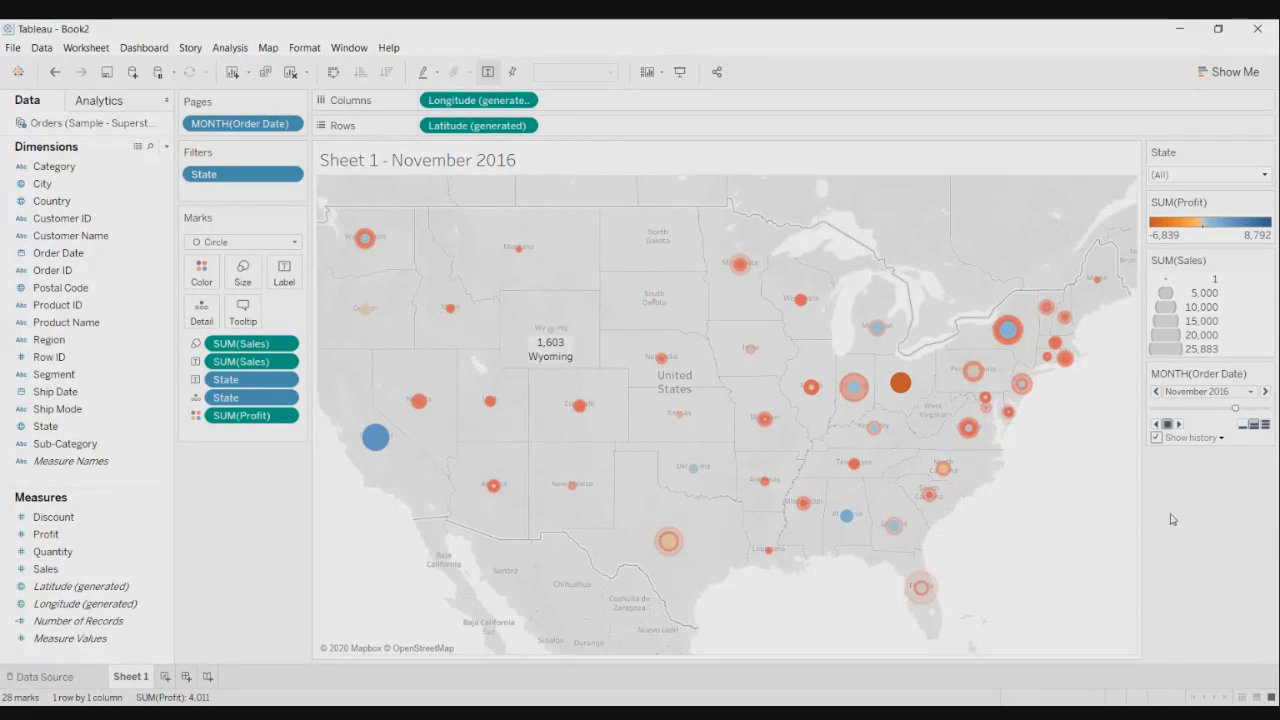
- Show the About Tableau dialog reporting version 2019.4.1 Professional Edition
left_click(389, 50)
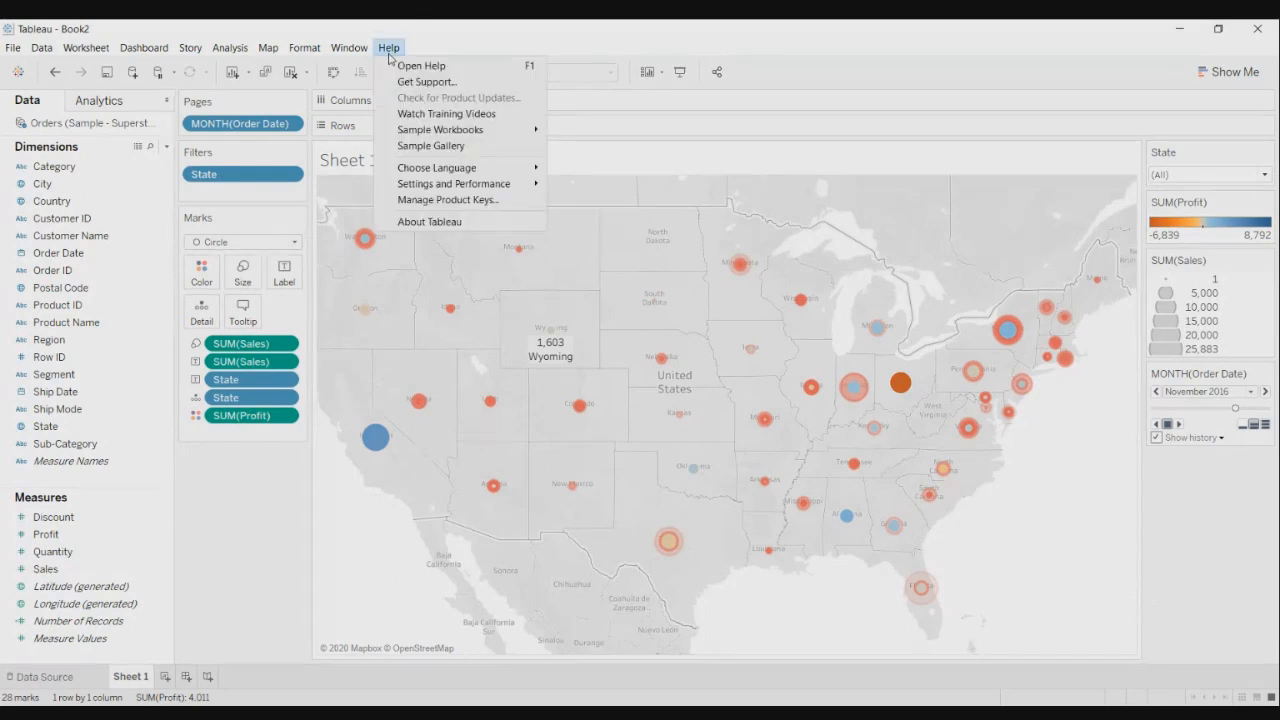
left_click(444, 222)
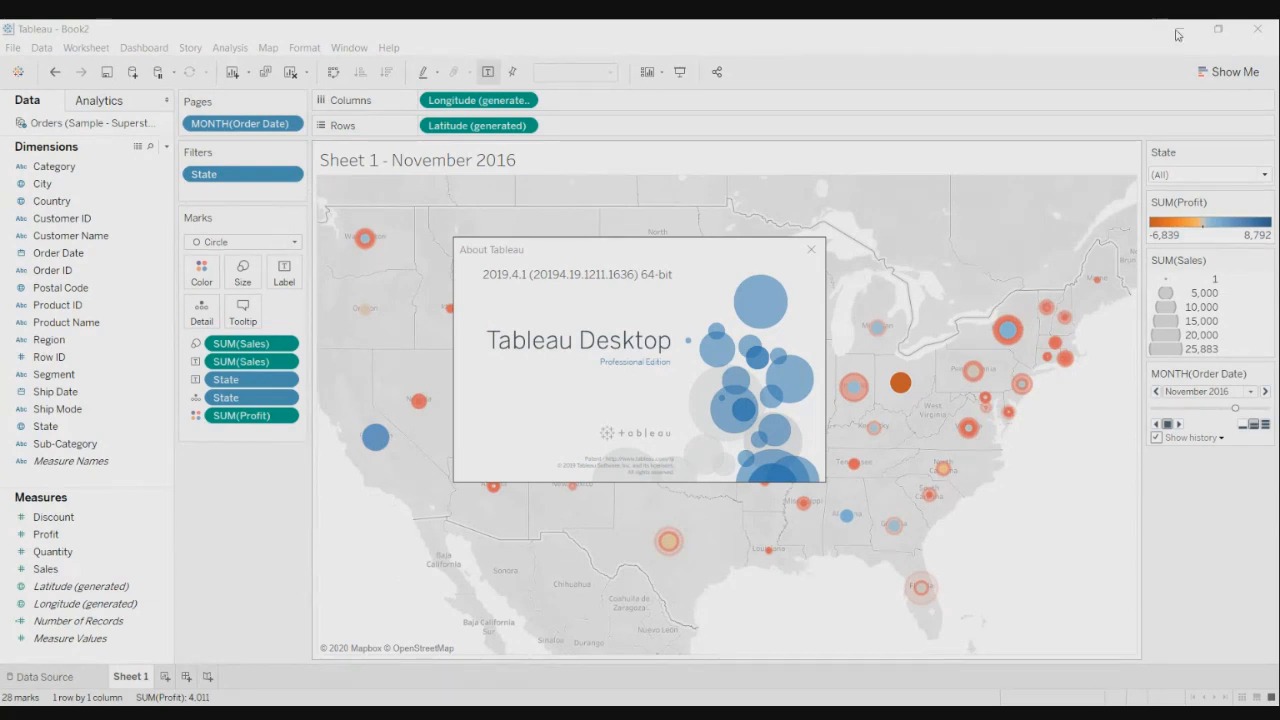
left_click(841, 474)
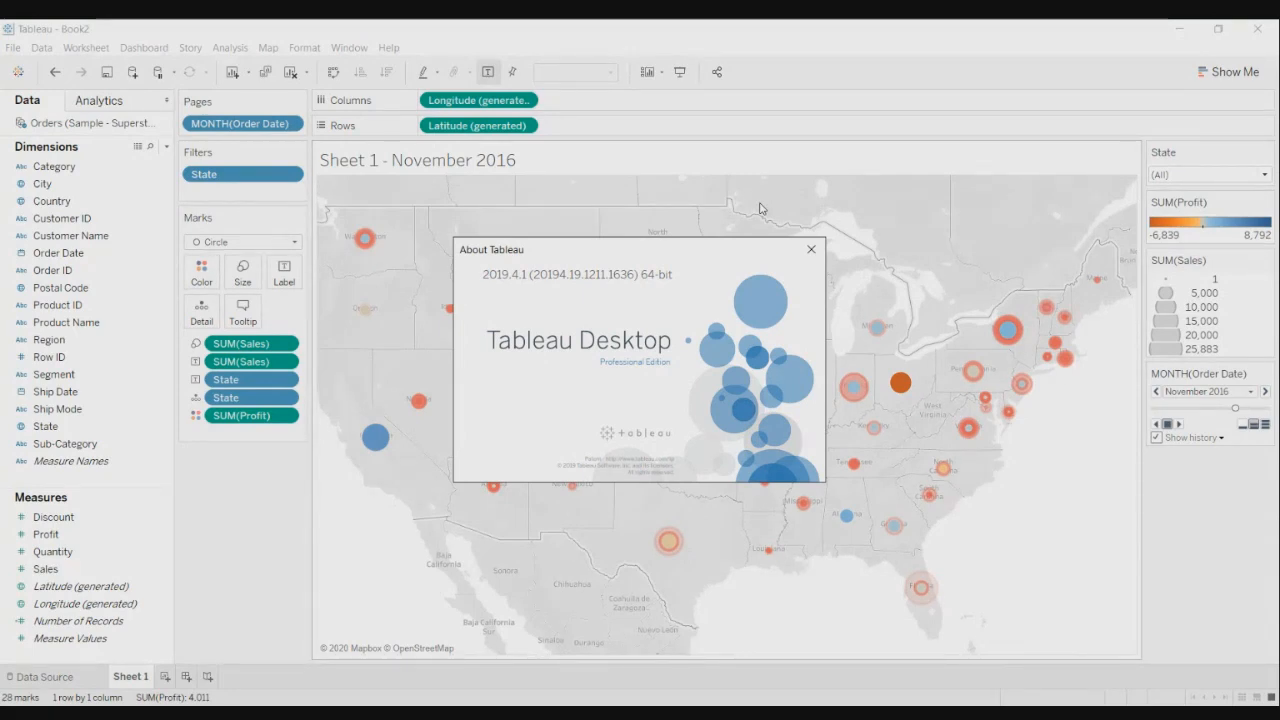
- Close About Tableau and play the monthly pages through to December 2017
left_click(812, 250)
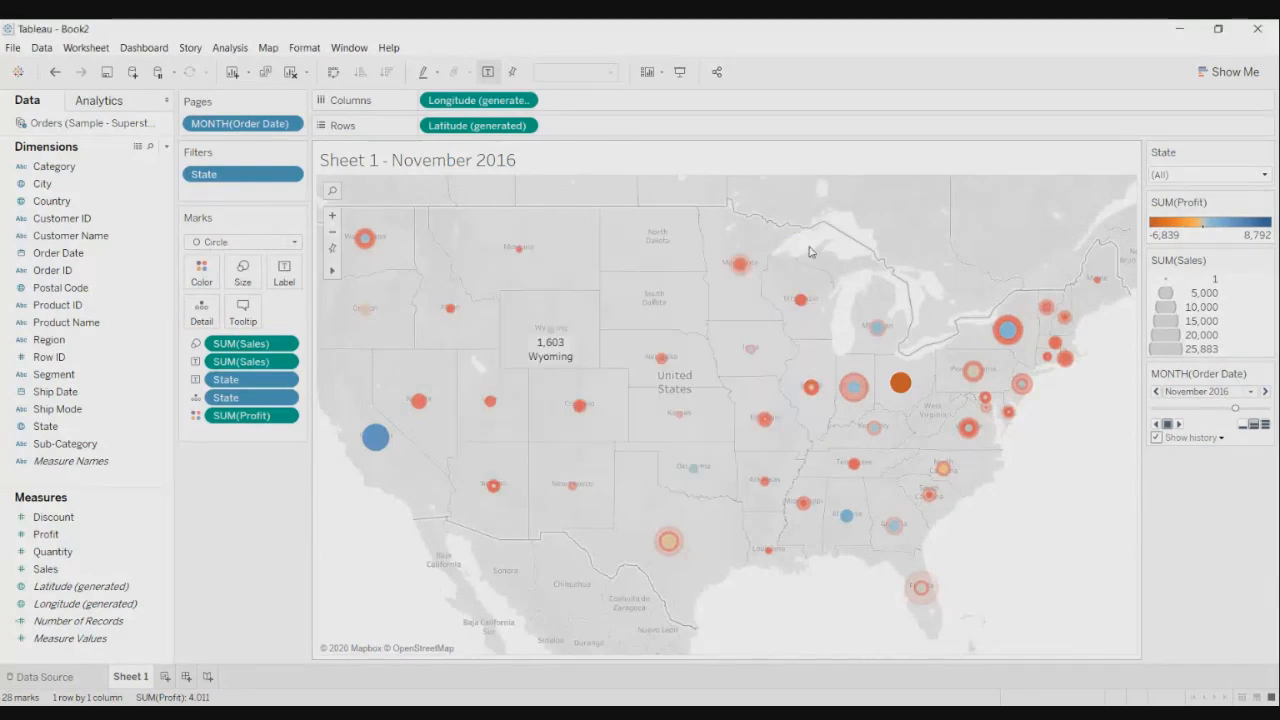
left_click(1180, 425)
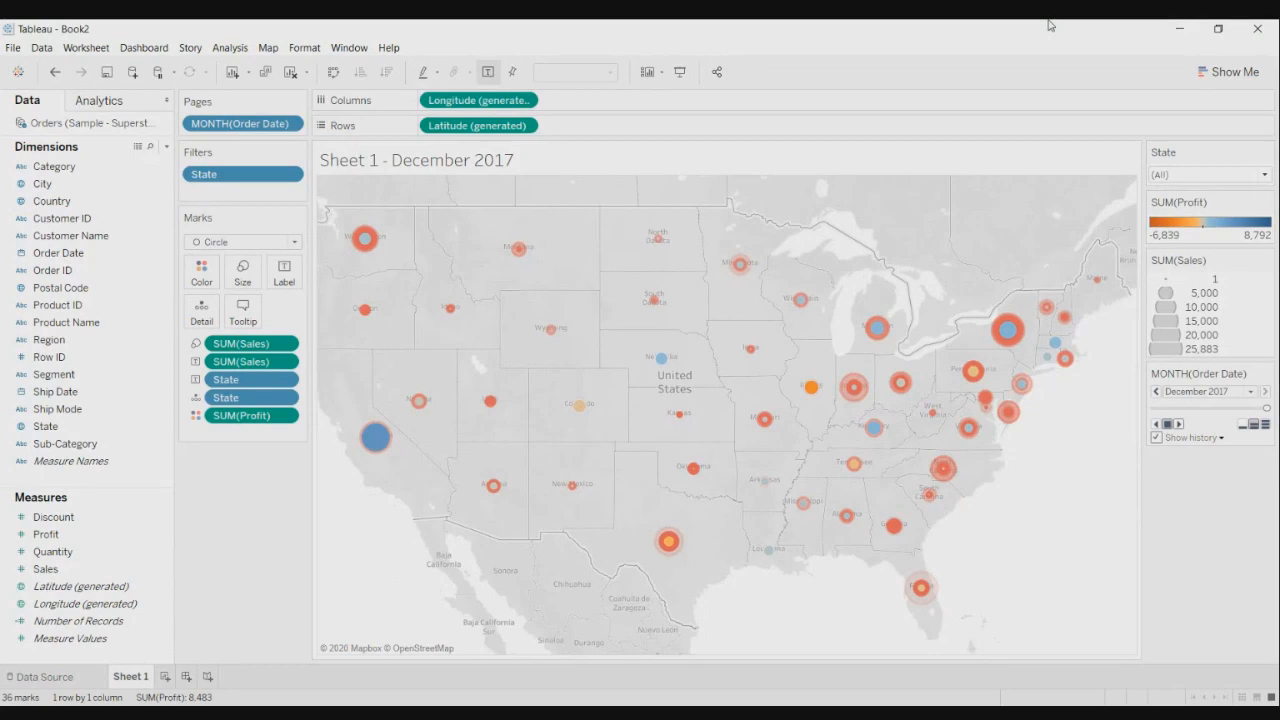
- Browse the month list keeping December 2017, then add a blank Sheet 2
left_click(1251, 392)
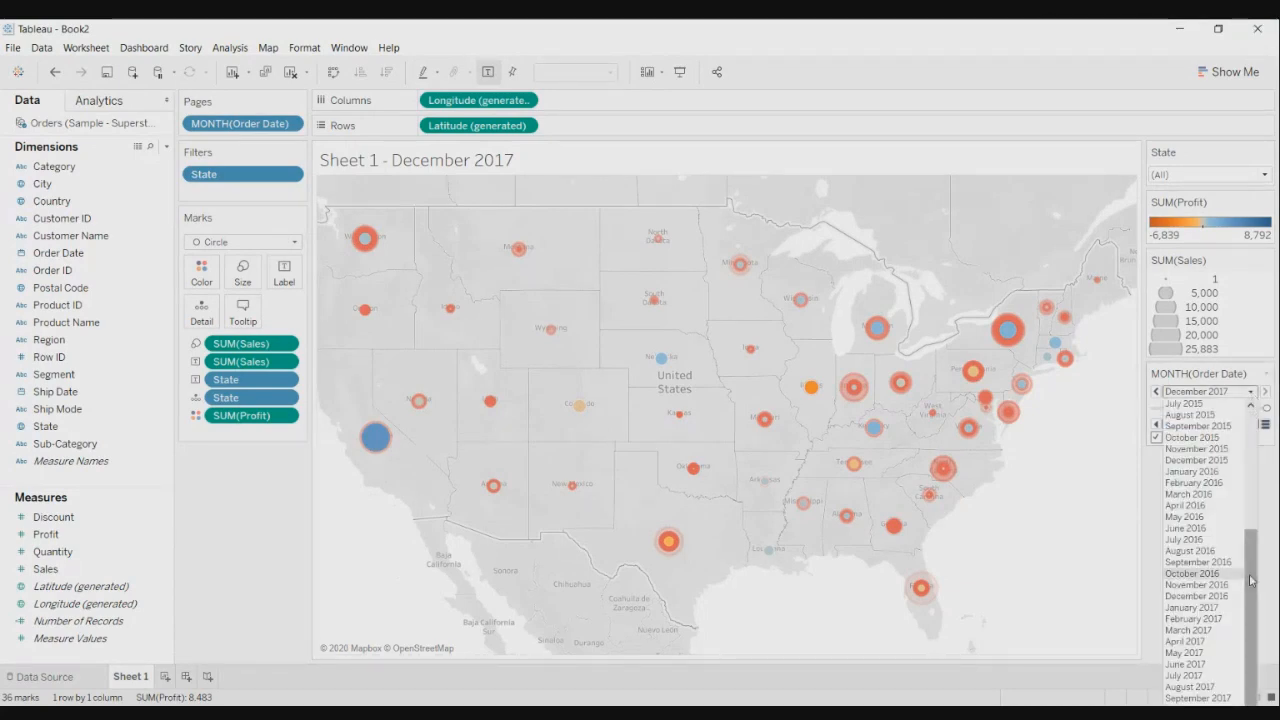
left_click_drag(1250, 577, 1268, 485)
left_click(1271, 462)
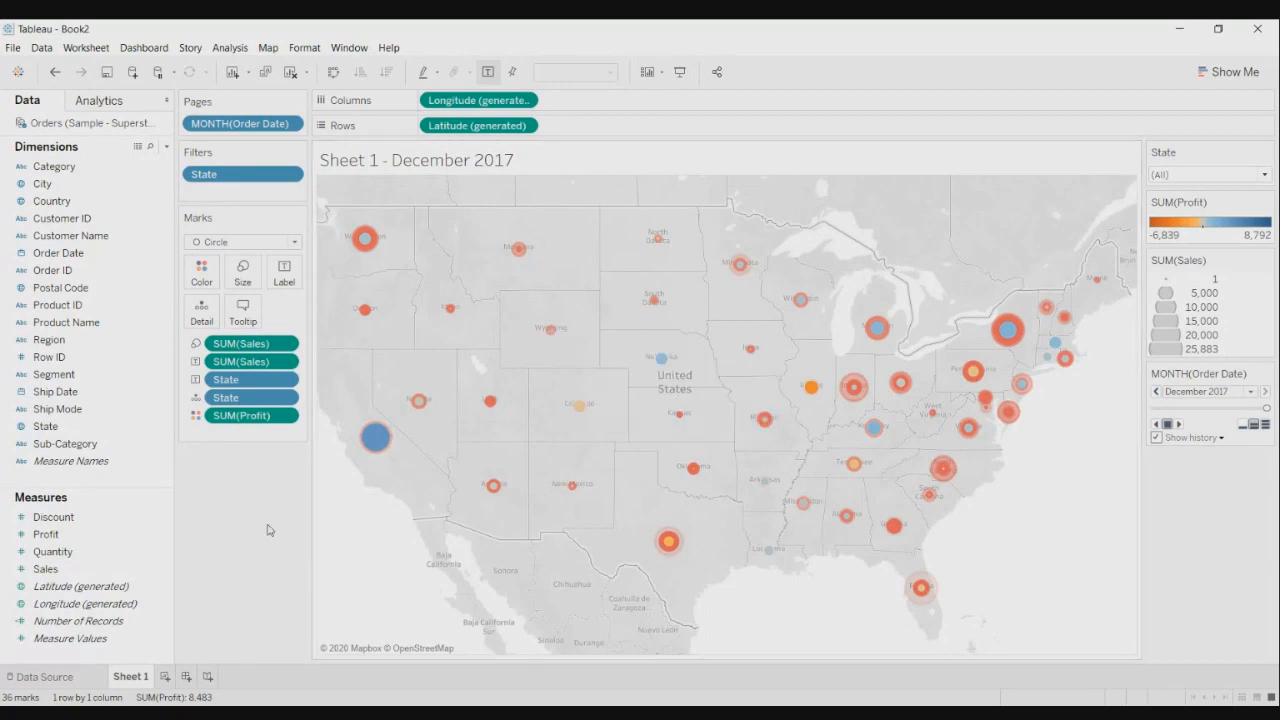
left_click(165, 678)
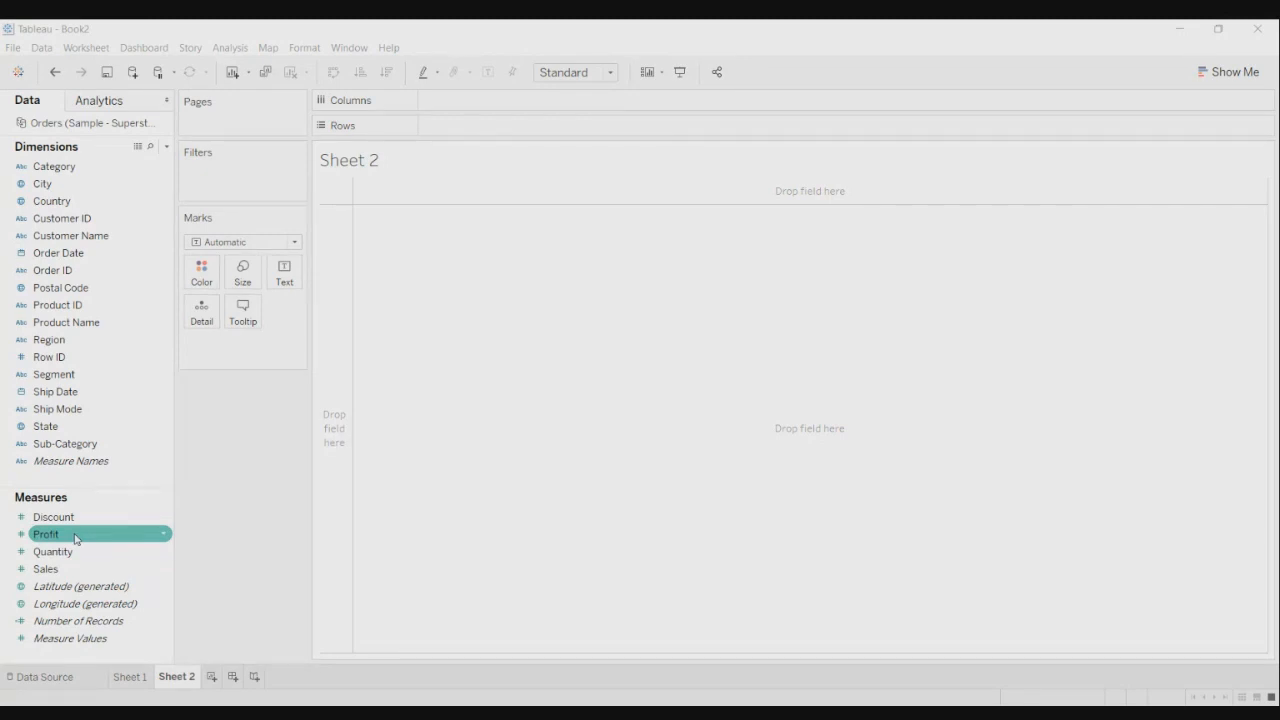
- Chart SUM(Profit) split by Region, then swap rows and columns for vertical bars
left_click_drag(74, 539, 477, 100)
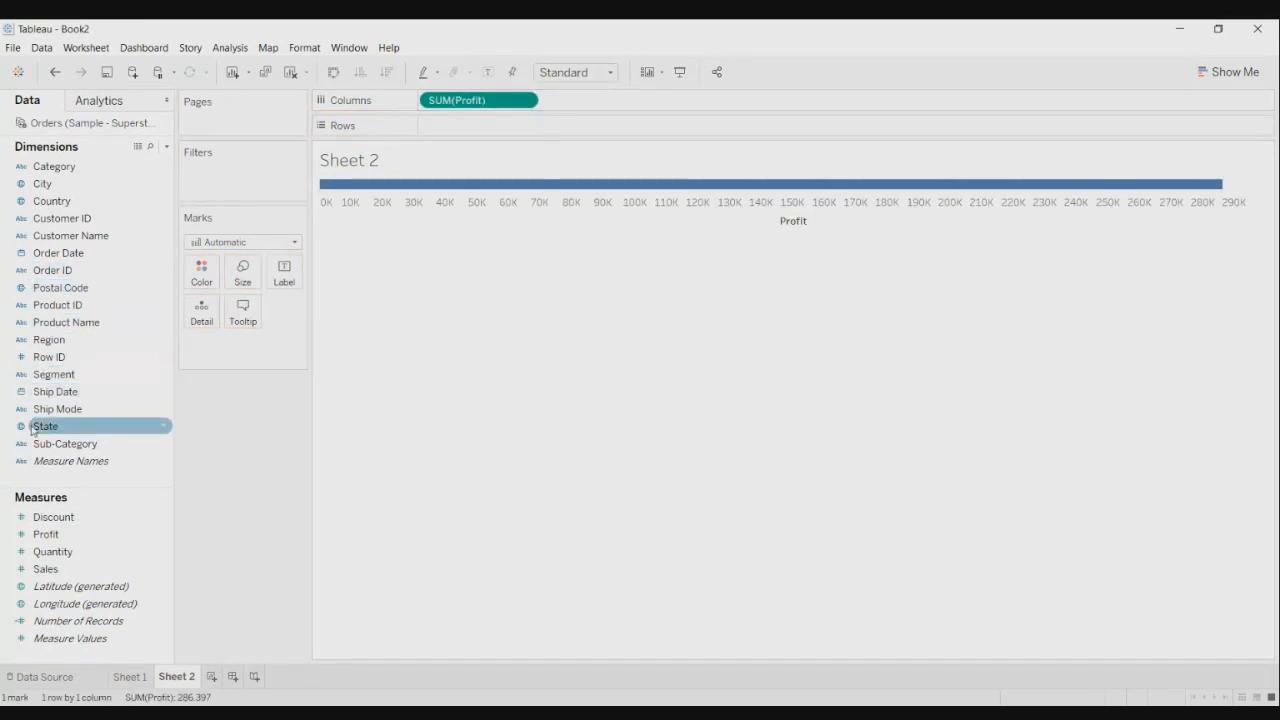
left_click(85, 273)
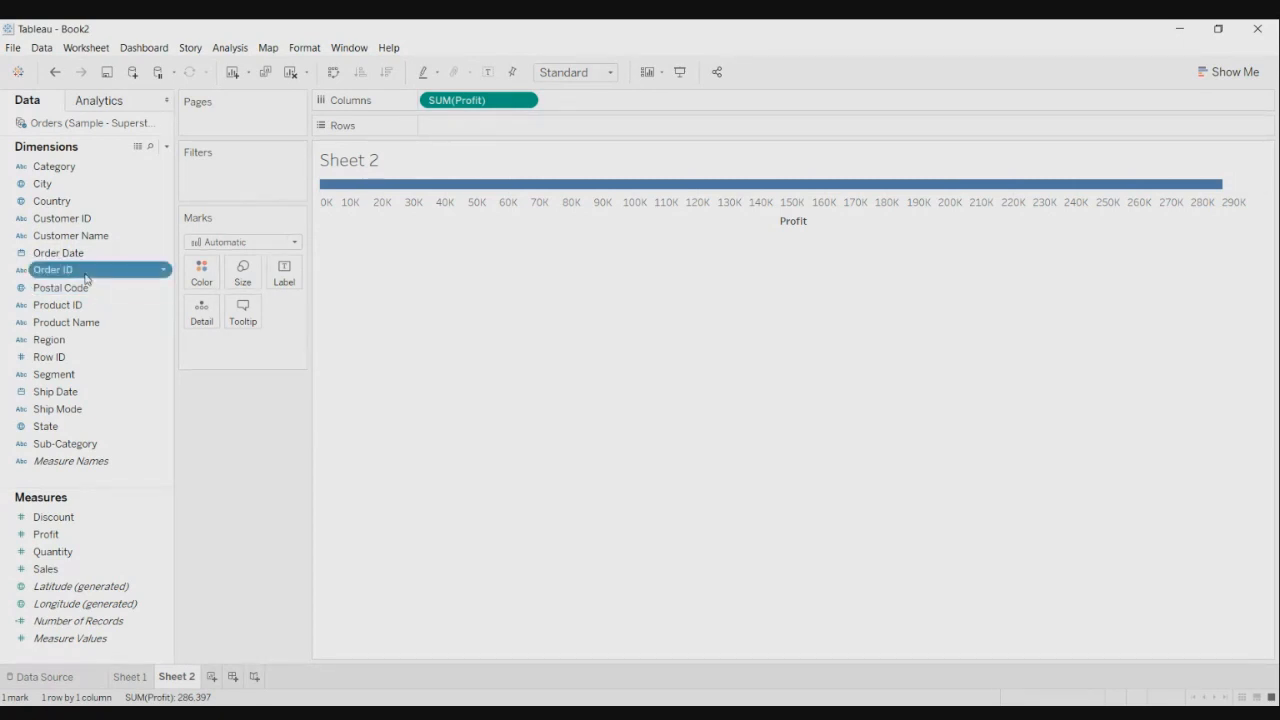
left_click(85, 274)
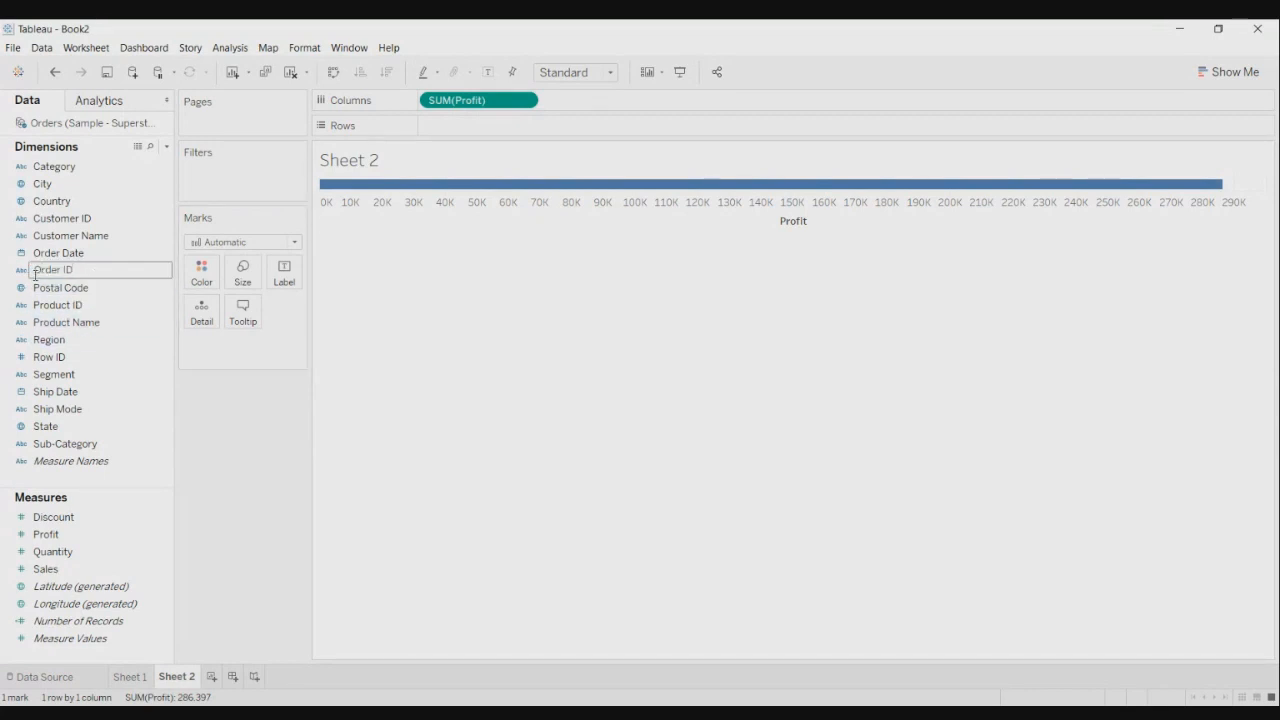
left_click(62, 340)
left_click_drag(63, 345, 452, 128)
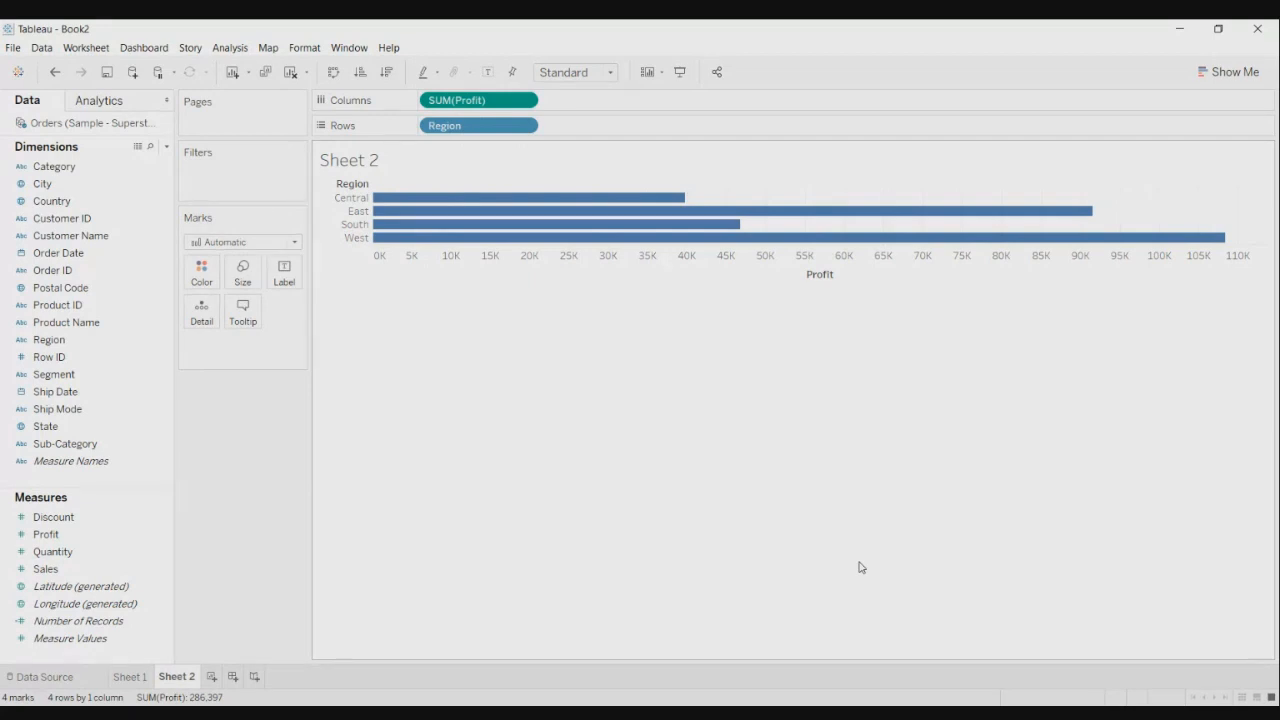
left_click(330, 75)
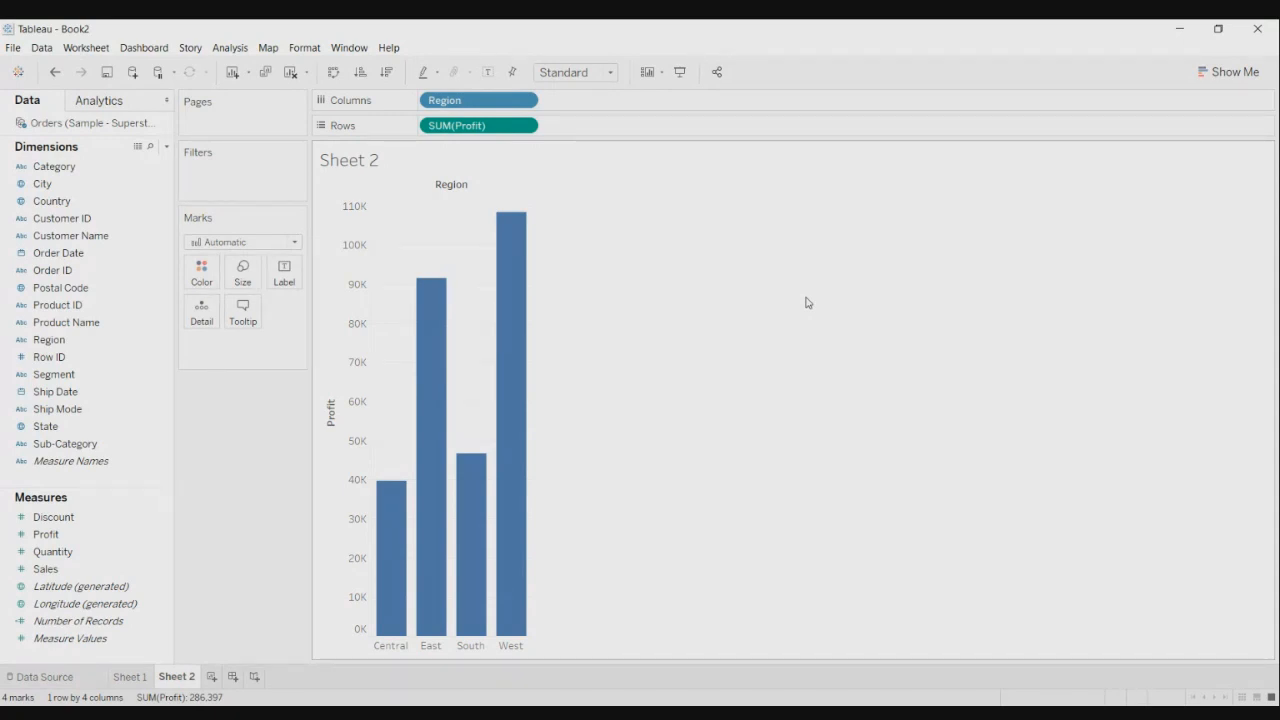
left_click(50, 570)
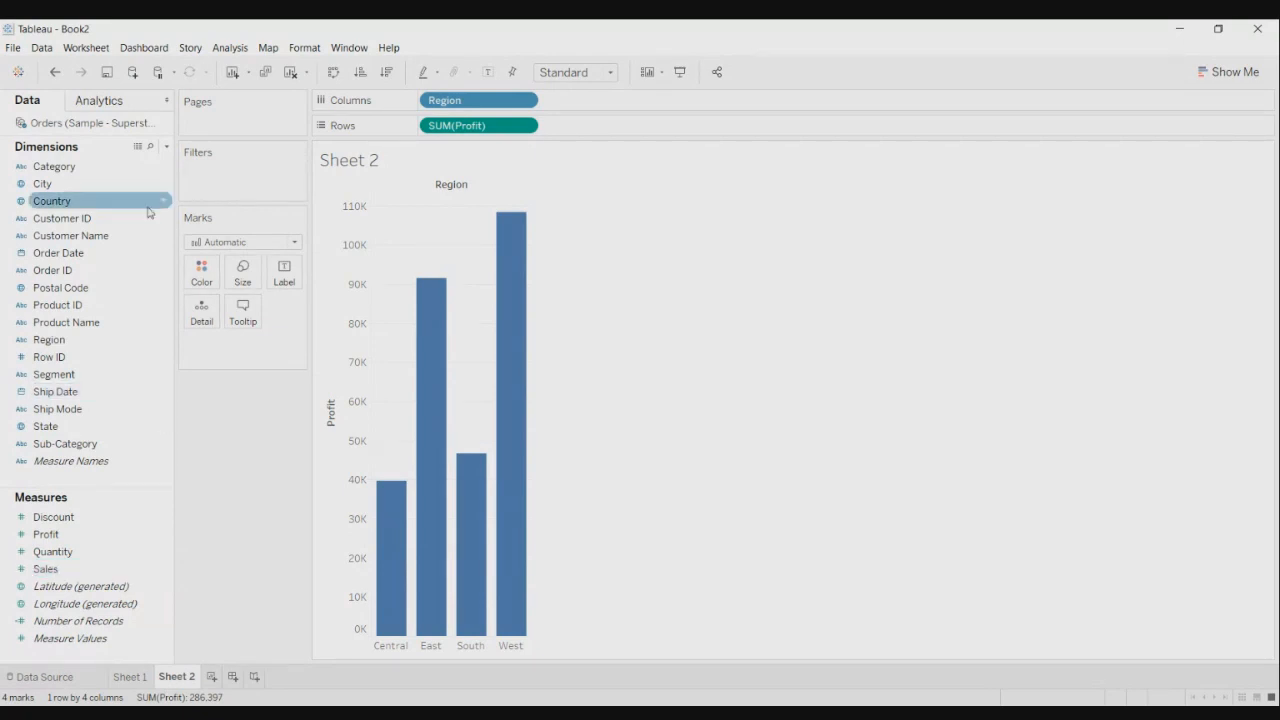
- Create a parameter named Select Measure with String data type and List allowable values
left_click(166, 149)
left_click(136, 178)
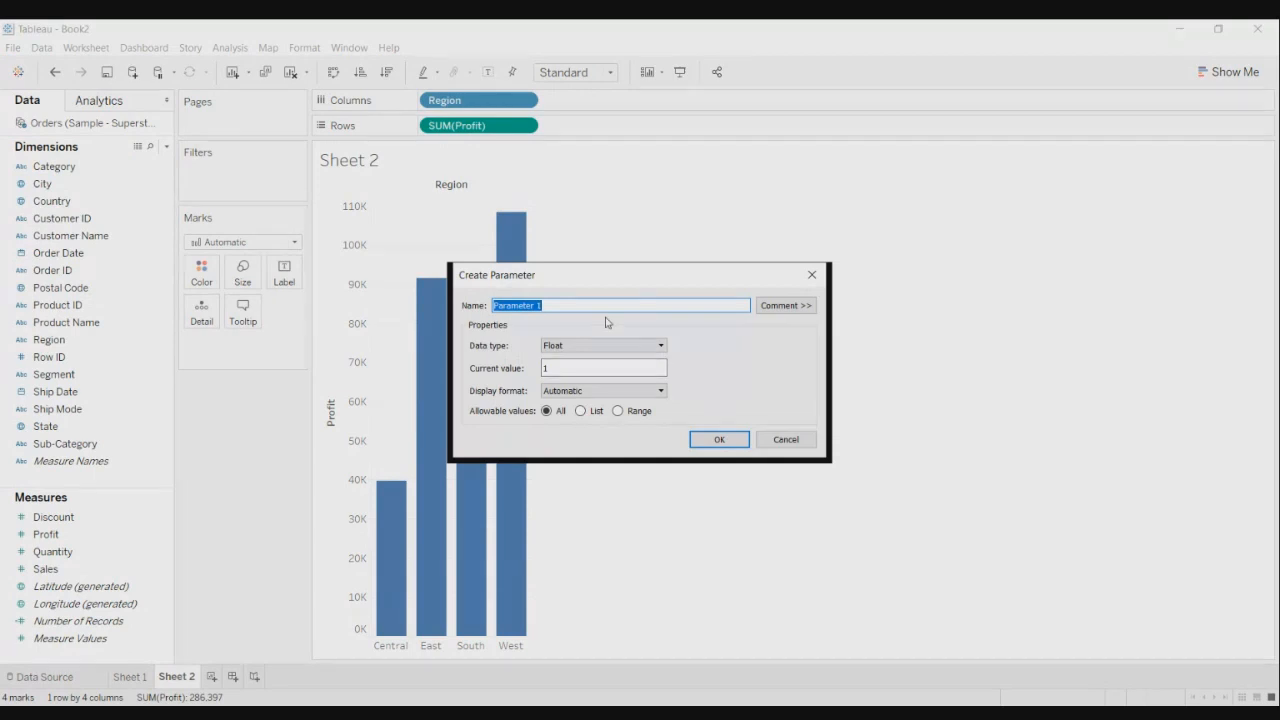
type("Sales")
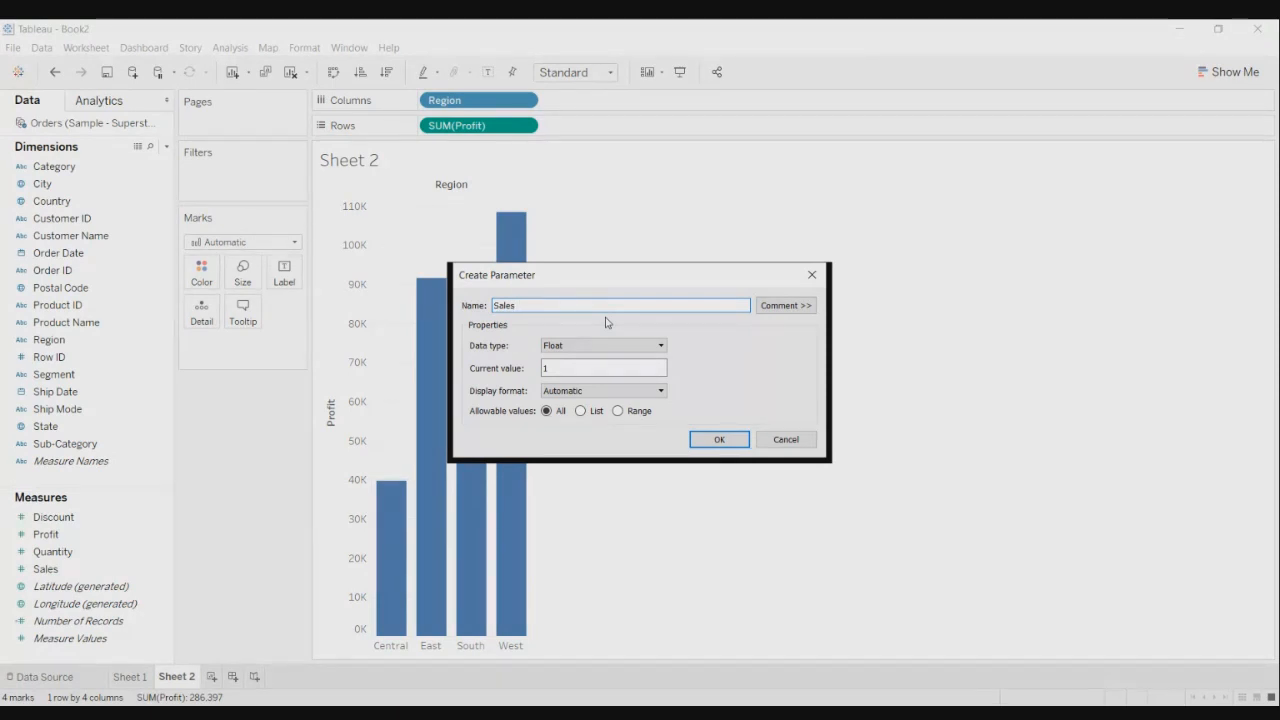
type(" #")
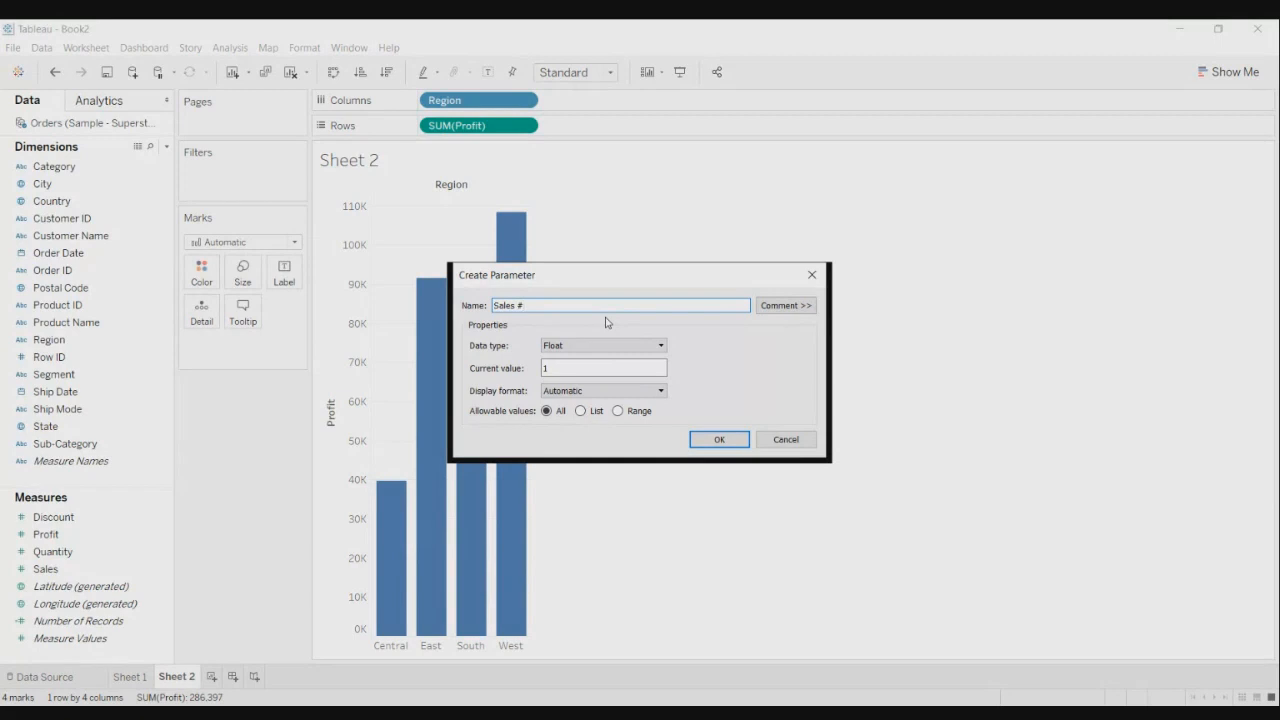
key("BackSpace")
type("Measure")
left_click(658, 345)
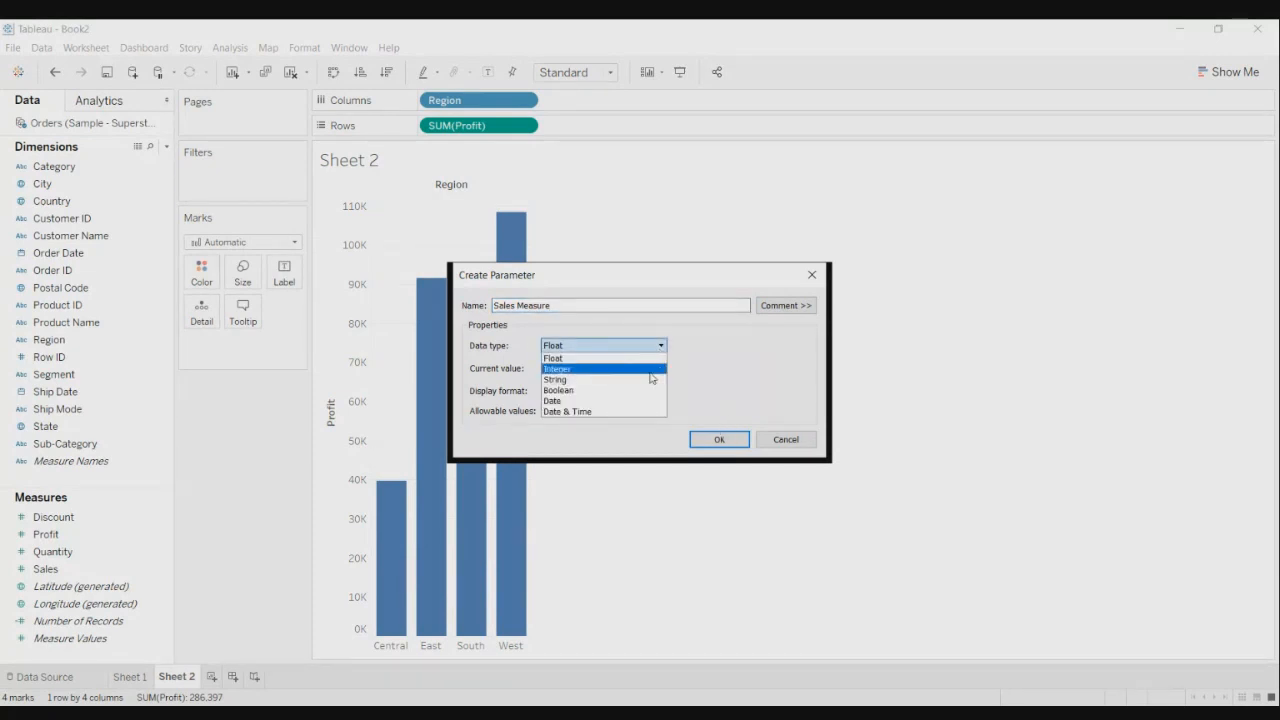
left_click(657, 369)
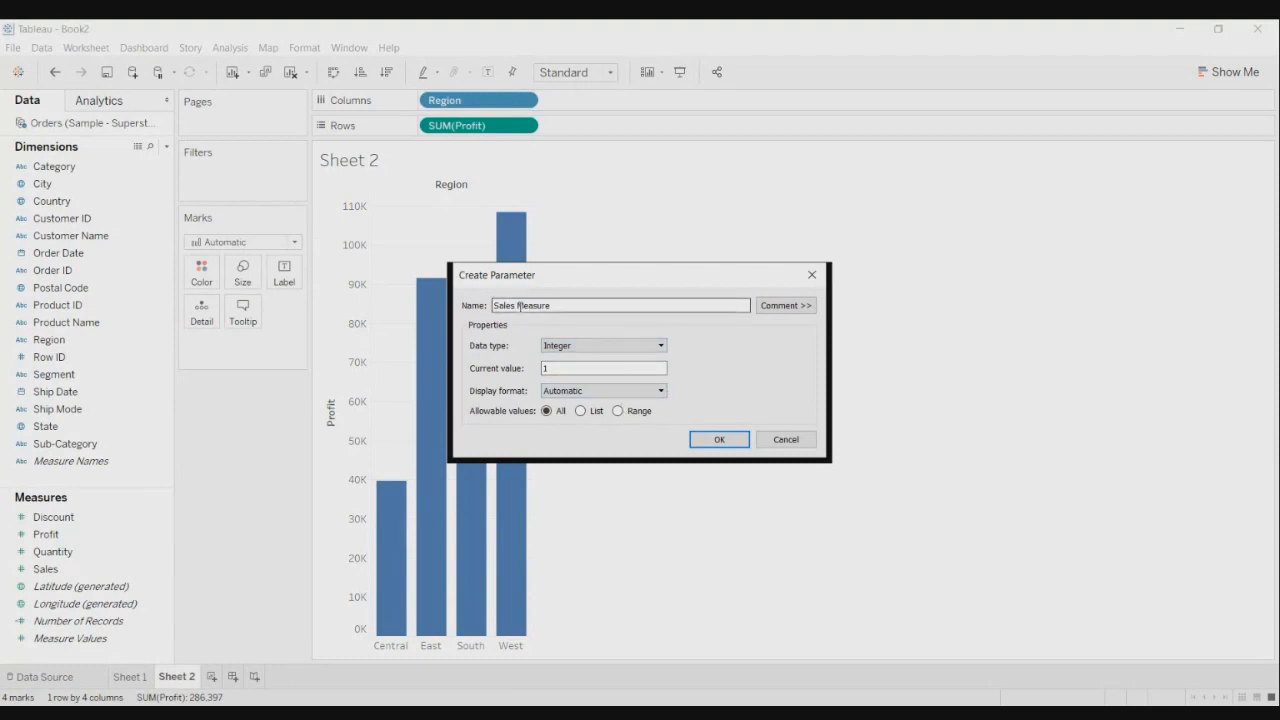
left_click_drag(518, 305, 470, 305)
type("Select")
left_click(661, 346)
left_click(630, 378)
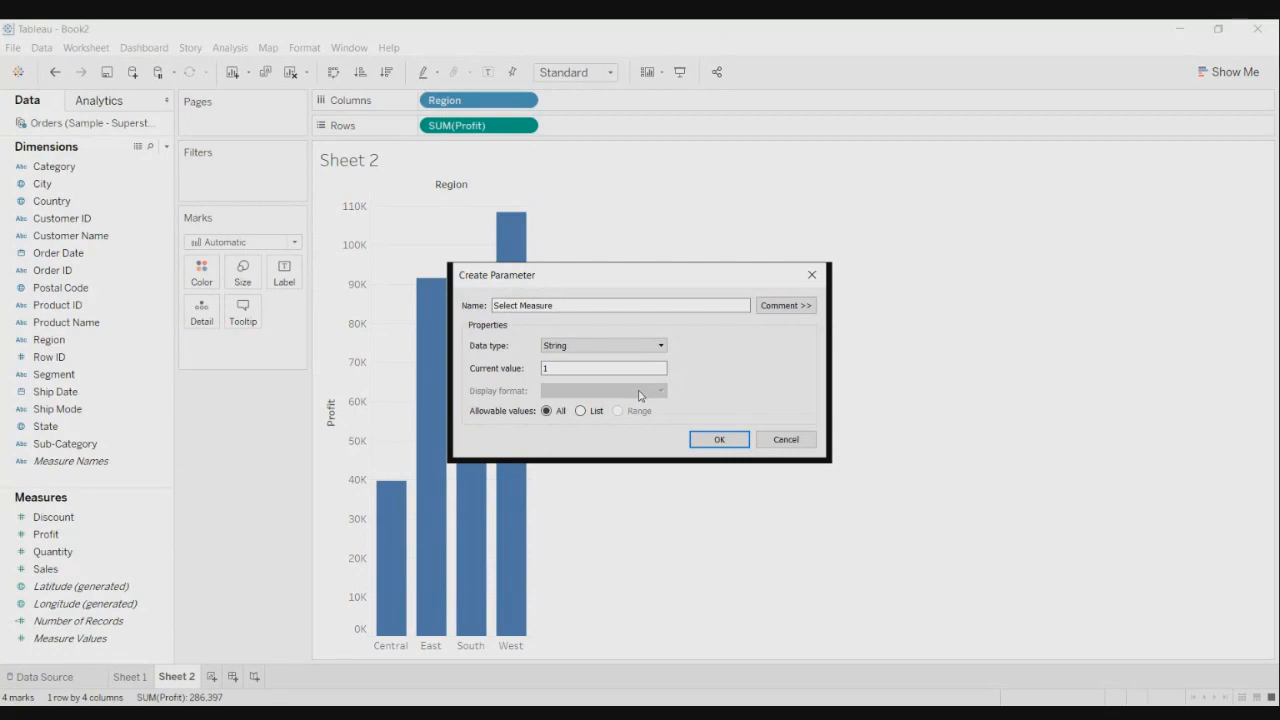
left_click(581, 411)
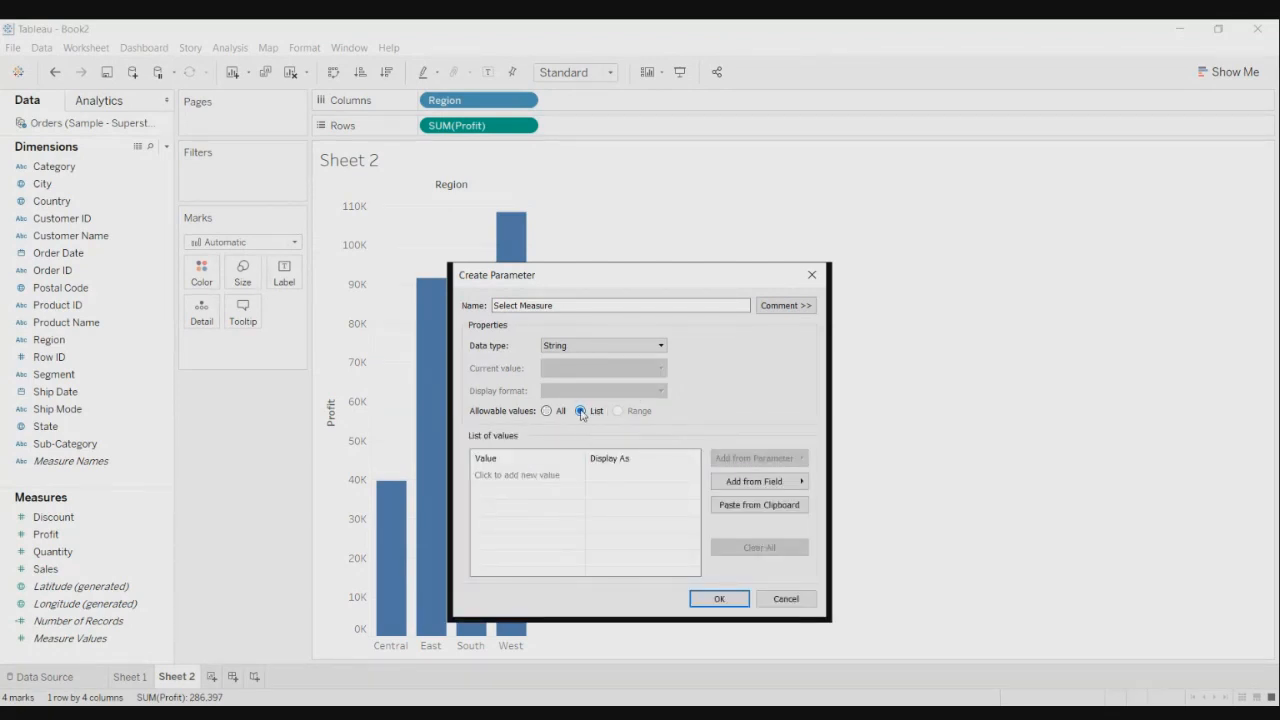
- Add Sales and Profit to the parameter's list of values
left_click(523, 477)
type("Sales")
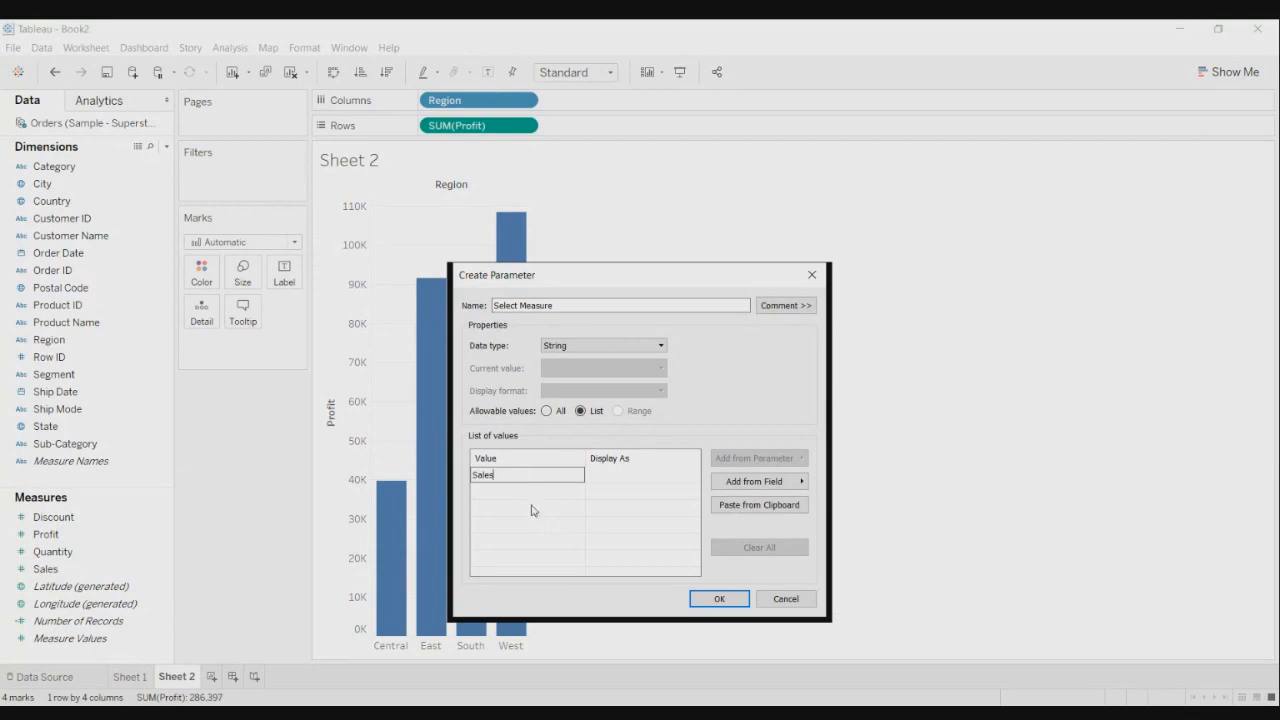
left_click(530, 494)
type("Profgt")
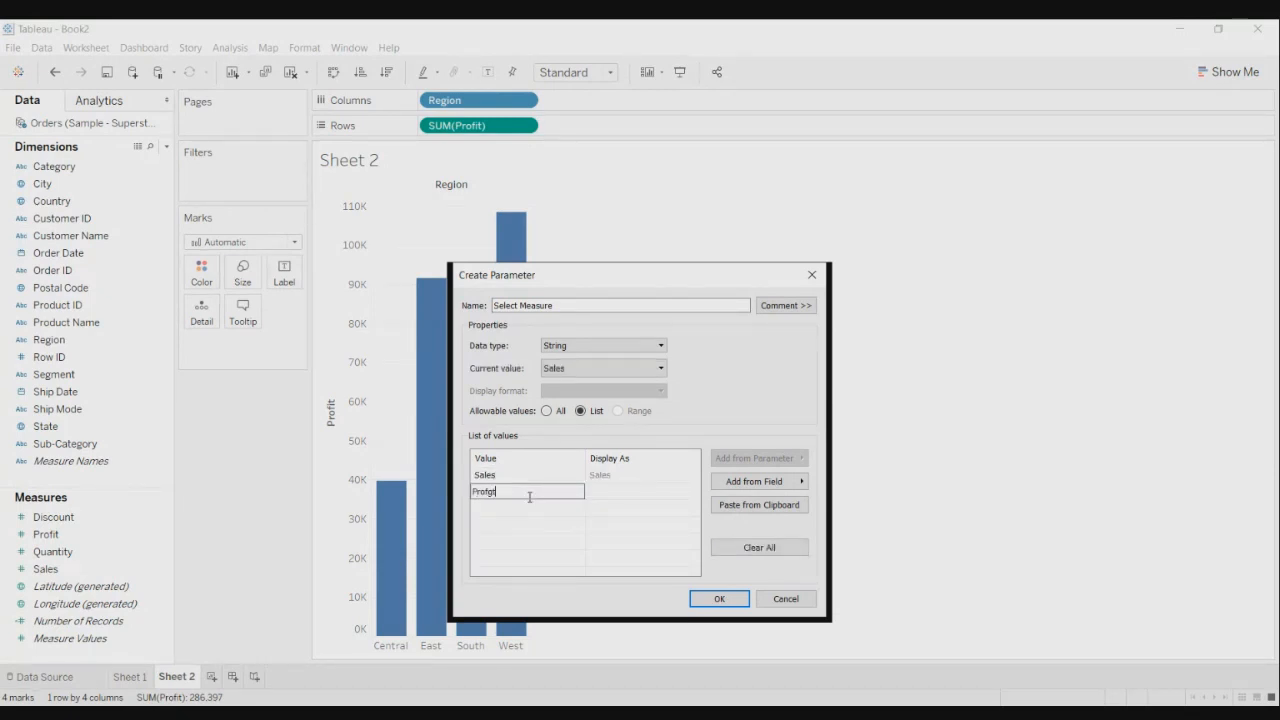
key("BackSpace")
key("BackSpace")
type("it")
key("Return")
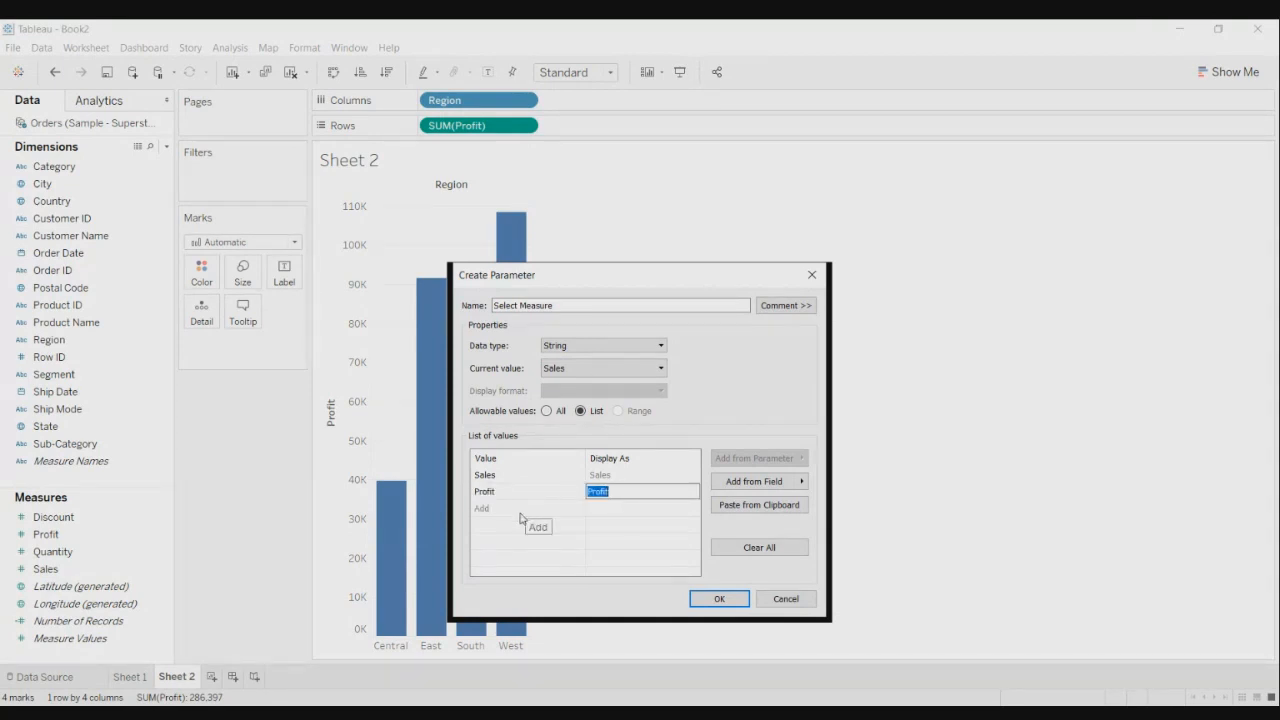
- Add Discount and Quantity to the list and confirm the Select Measure parameter
left_click(504, 508)
type("Q")
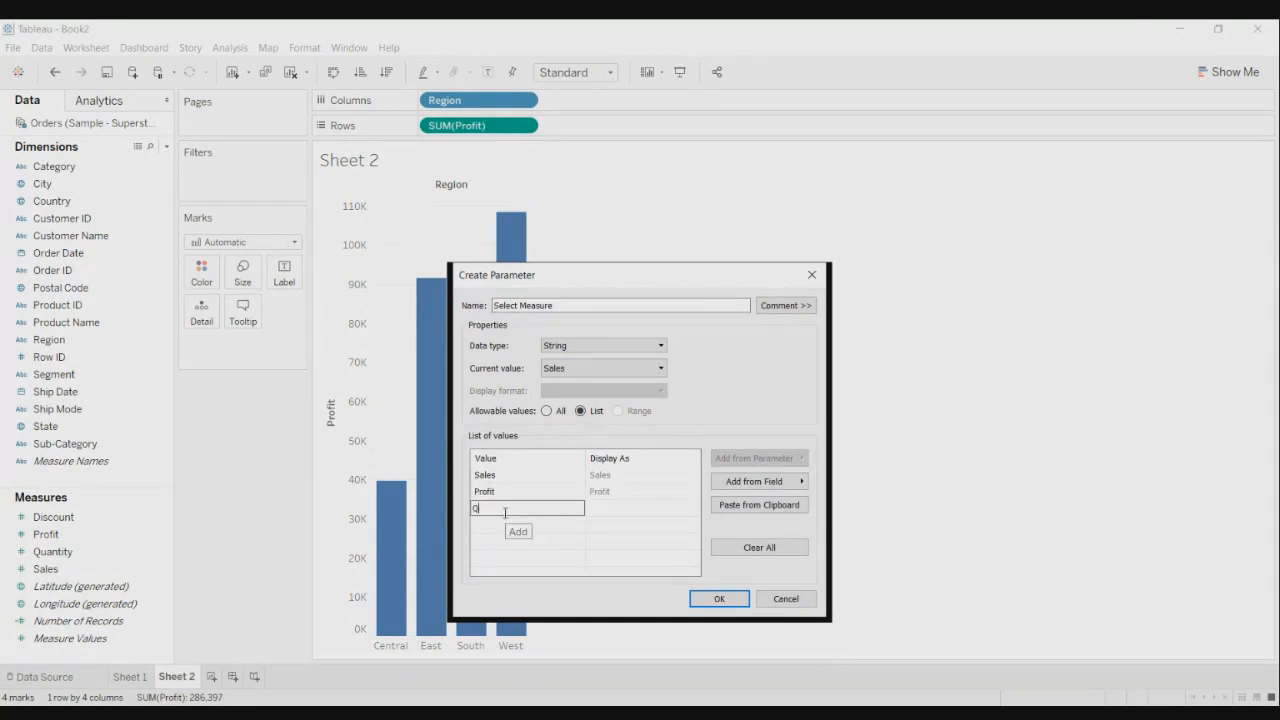
key("BackSpace")
type("Discount")
key("Return")
left_click(494, 525)
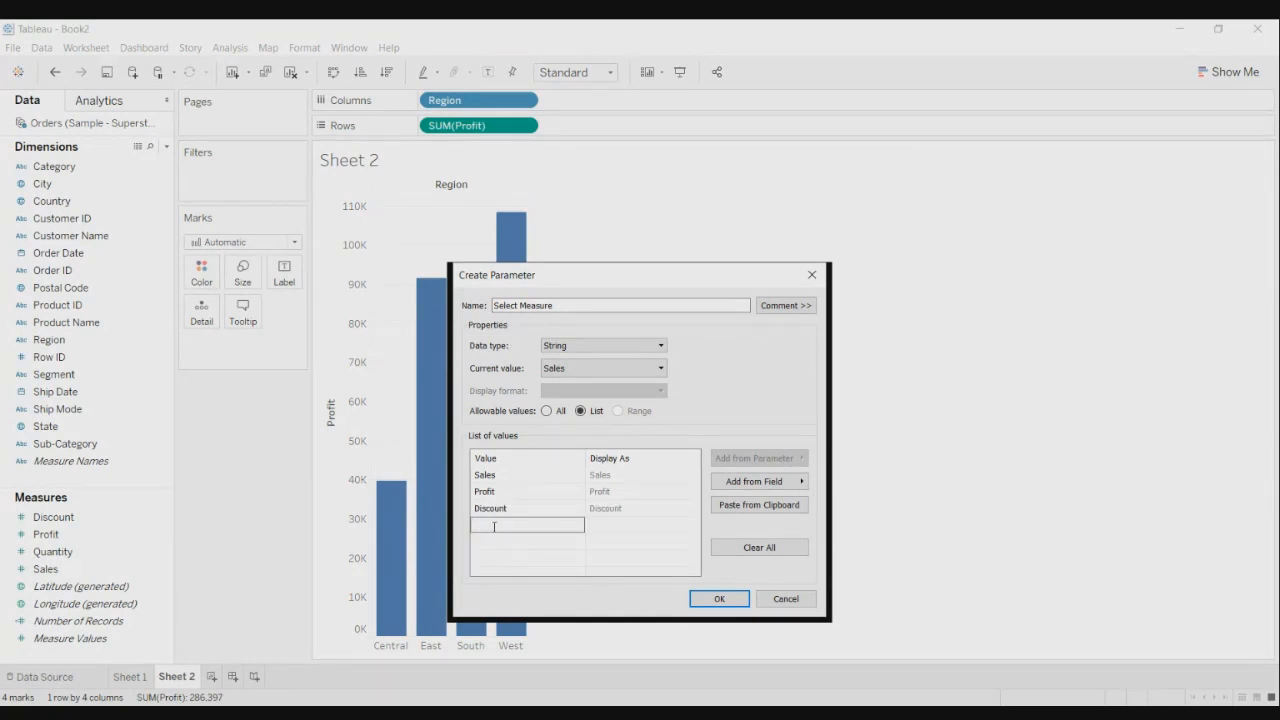
type("Quantity")
key("Return")
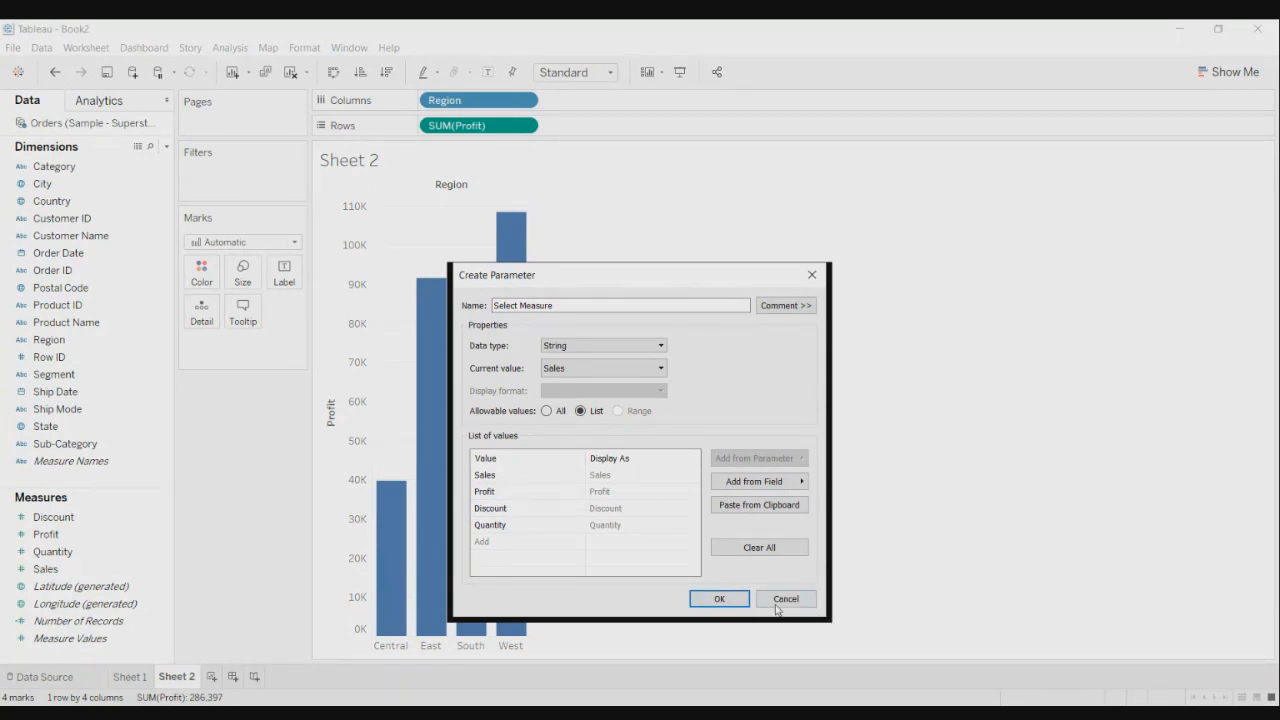
left_click(719, 598)
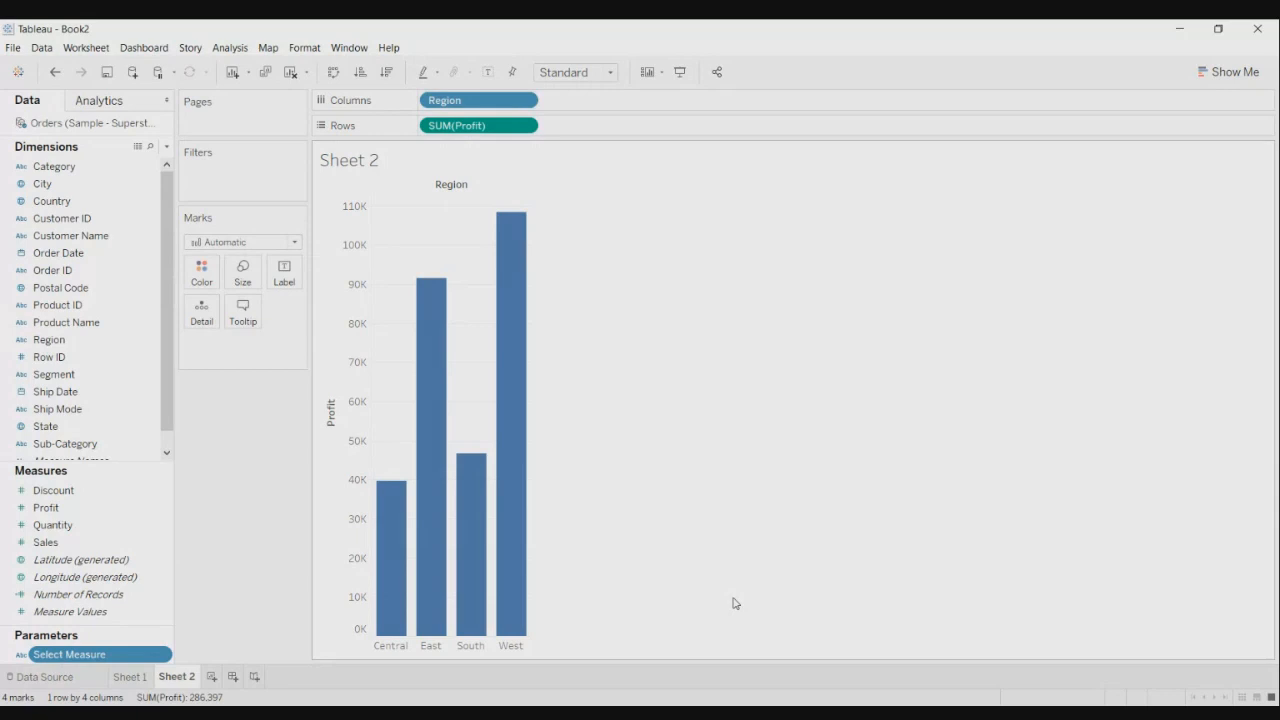
- Display the Select Measure parameter control beside the chart and expand its value list
left_click(70, 510)
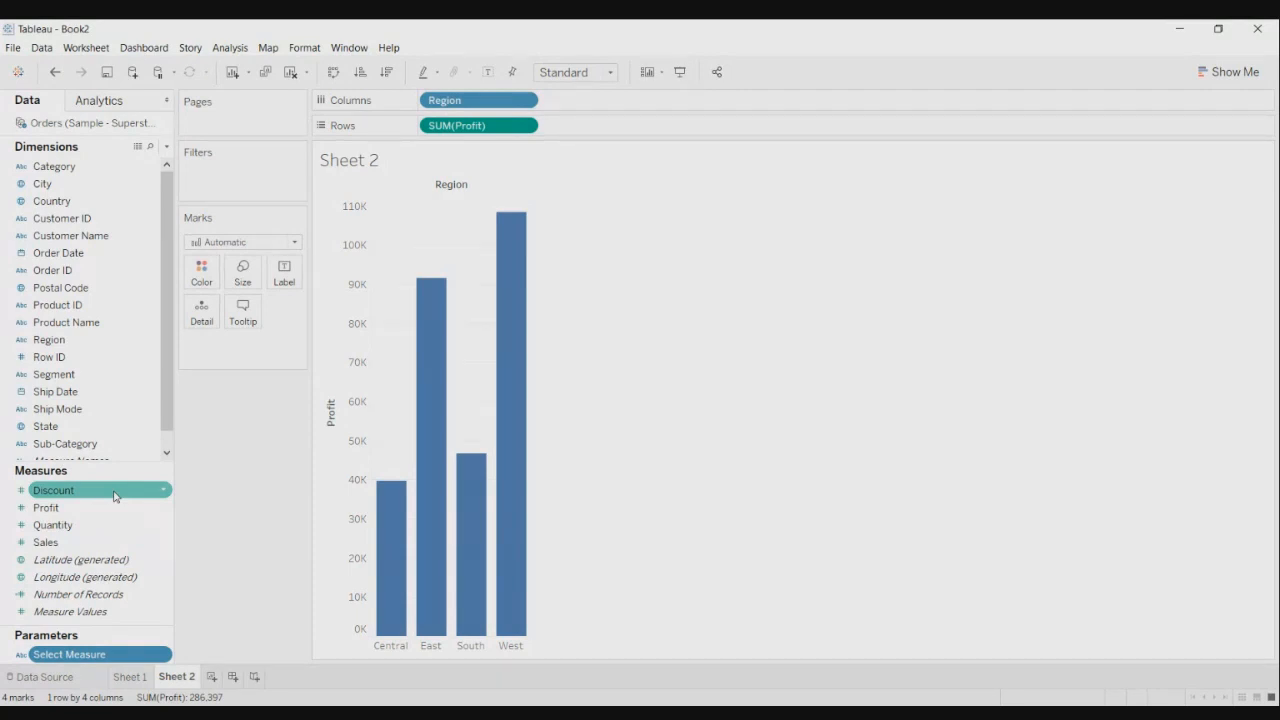
left_click(160, 654)
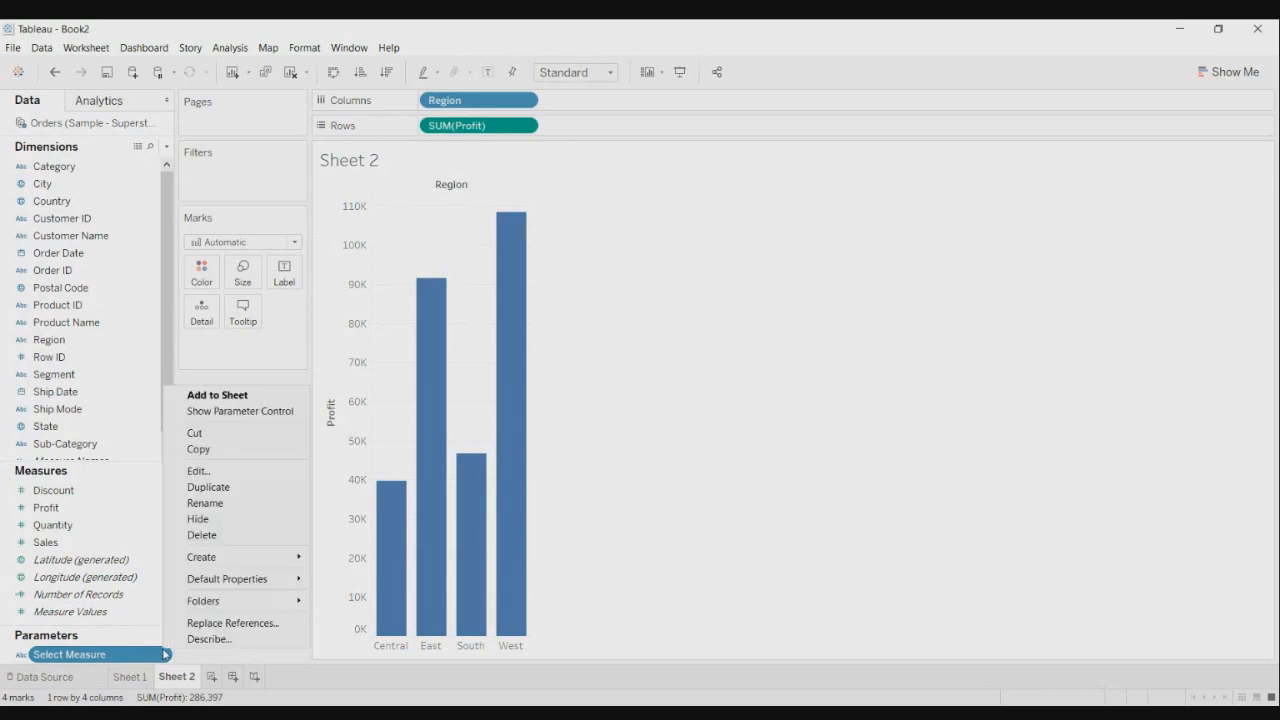
left_click(246, 411)
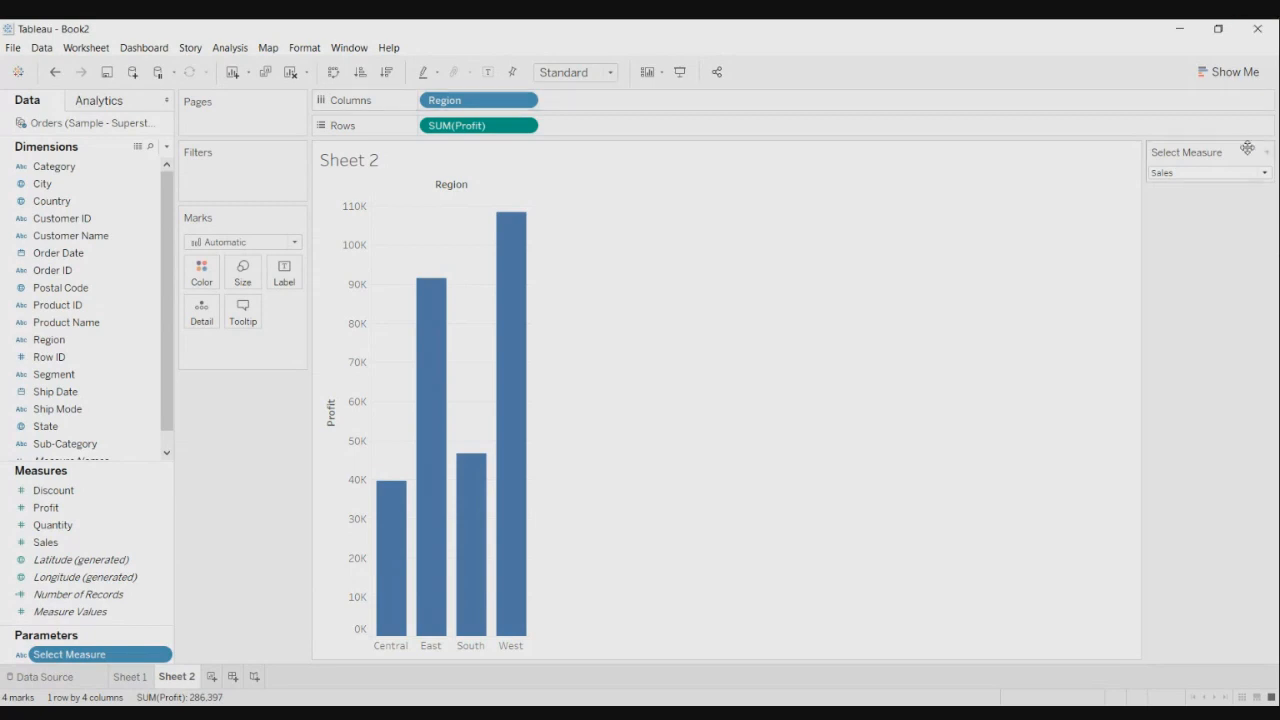
left_click(1264, 174)
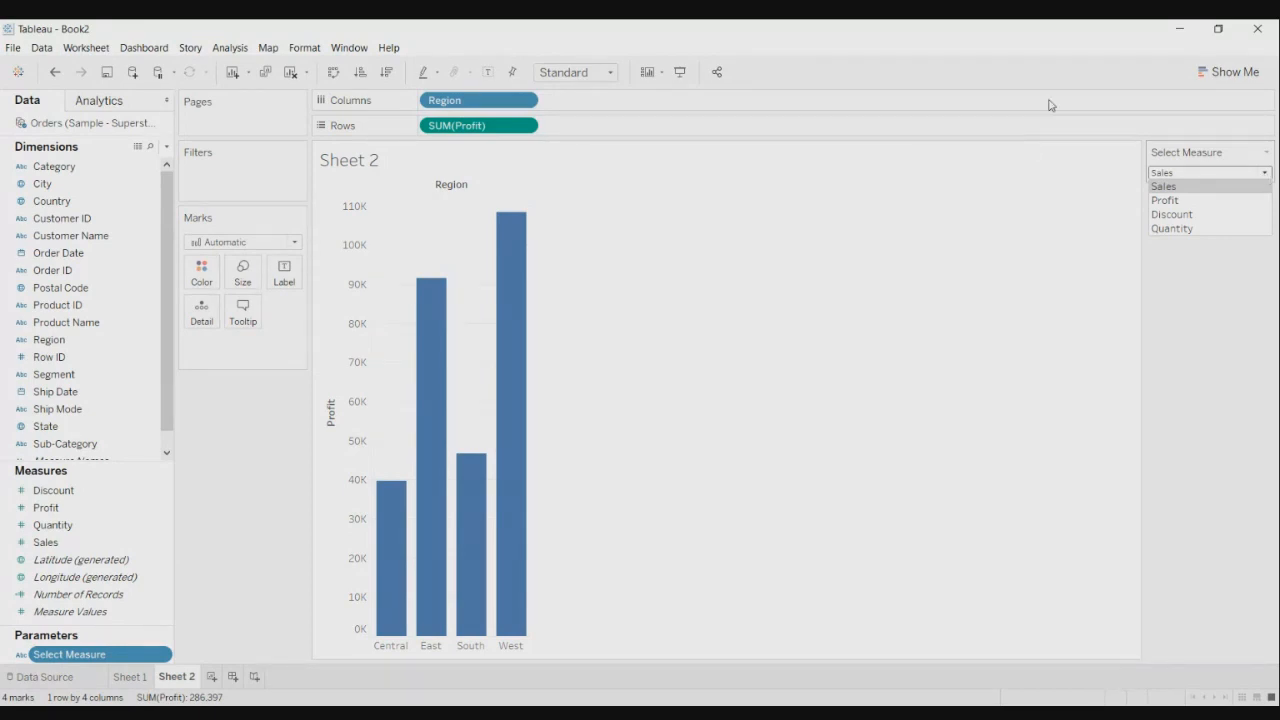
- Start a new calculated field named My Measure
left_click(166, 147)
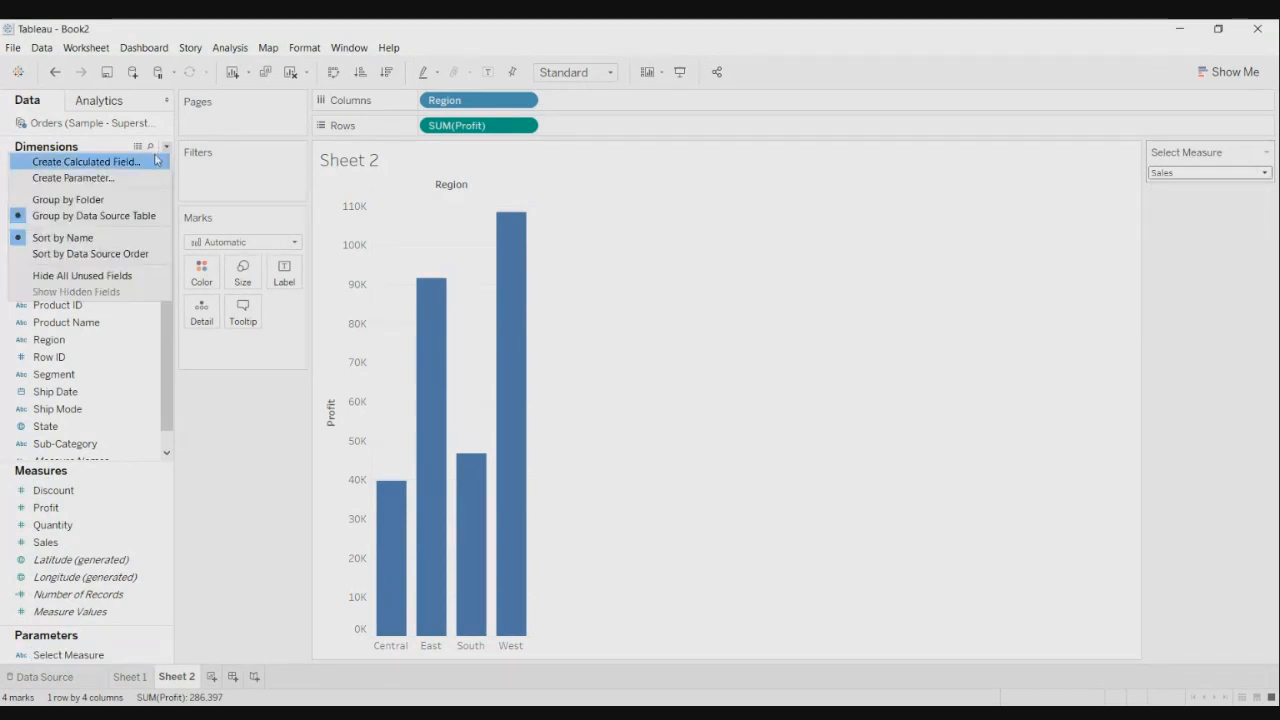
left_click(147, 163)
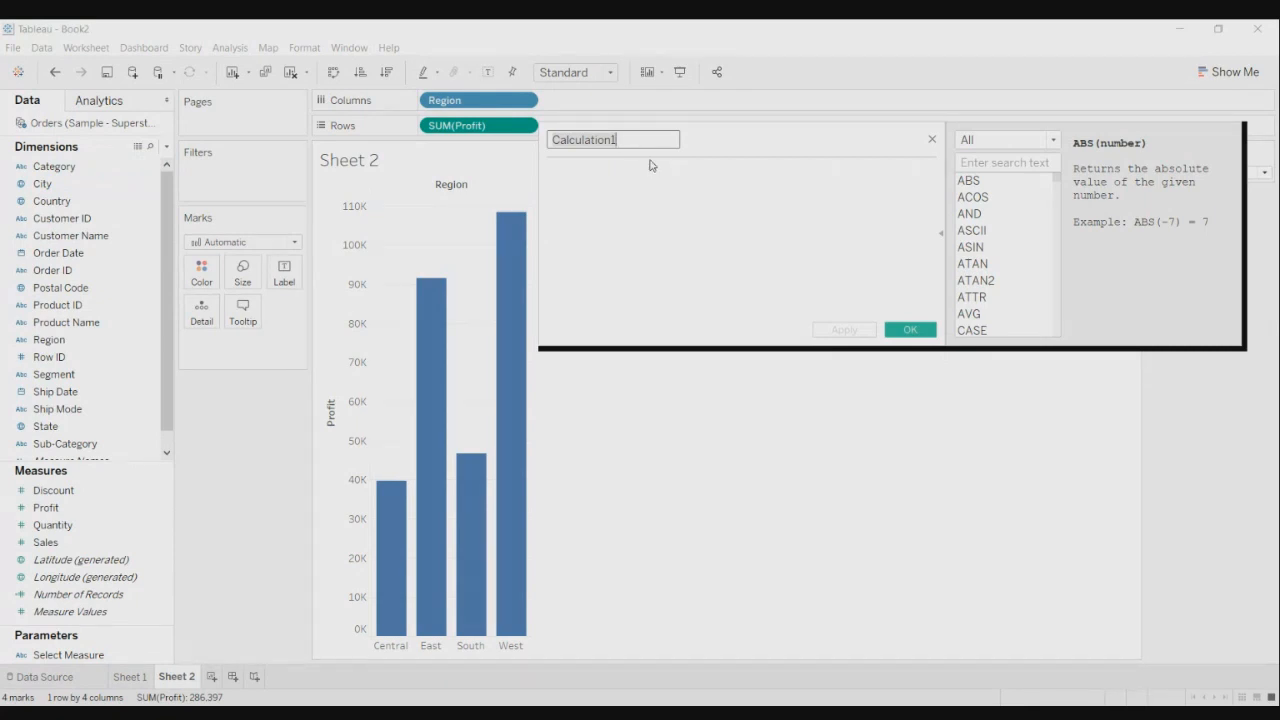
type("My")
key("BackSpace")
key("BackSpace")
type("My ")
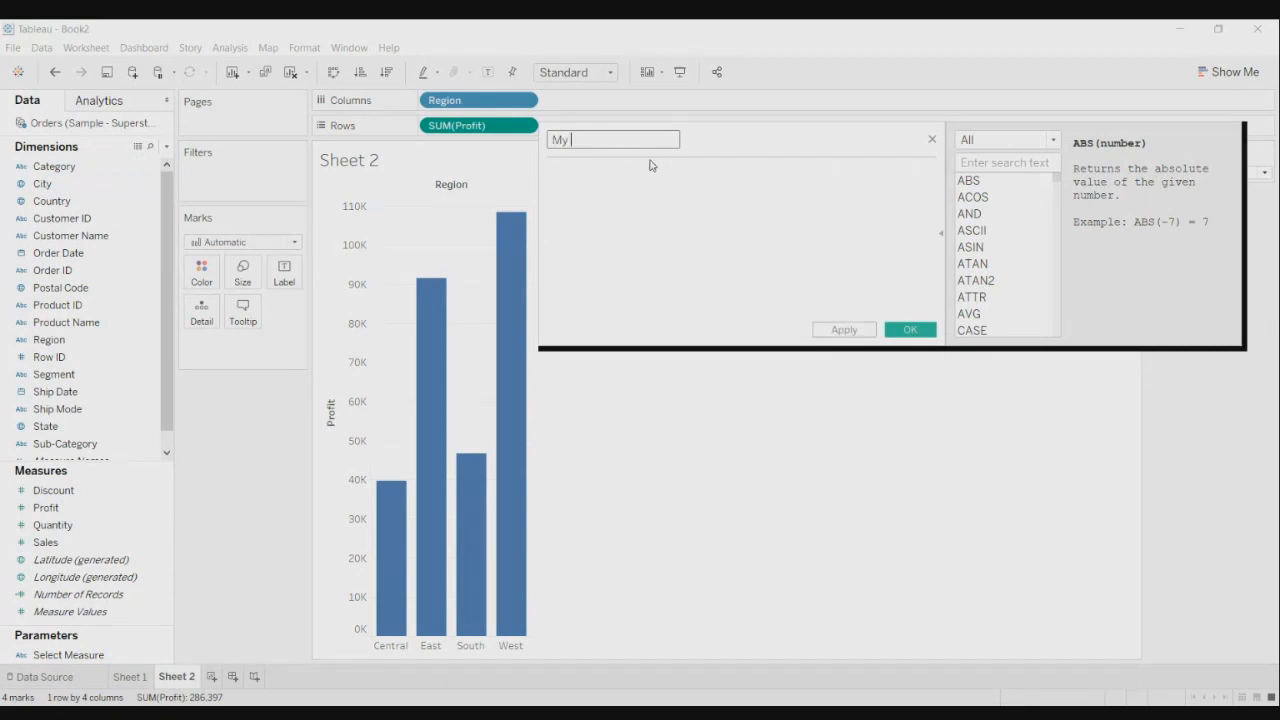
type("Measure")
- Write the condition IF [Select Measure] = 'Sales' in the formula
left_click(655, 202)
type("If")
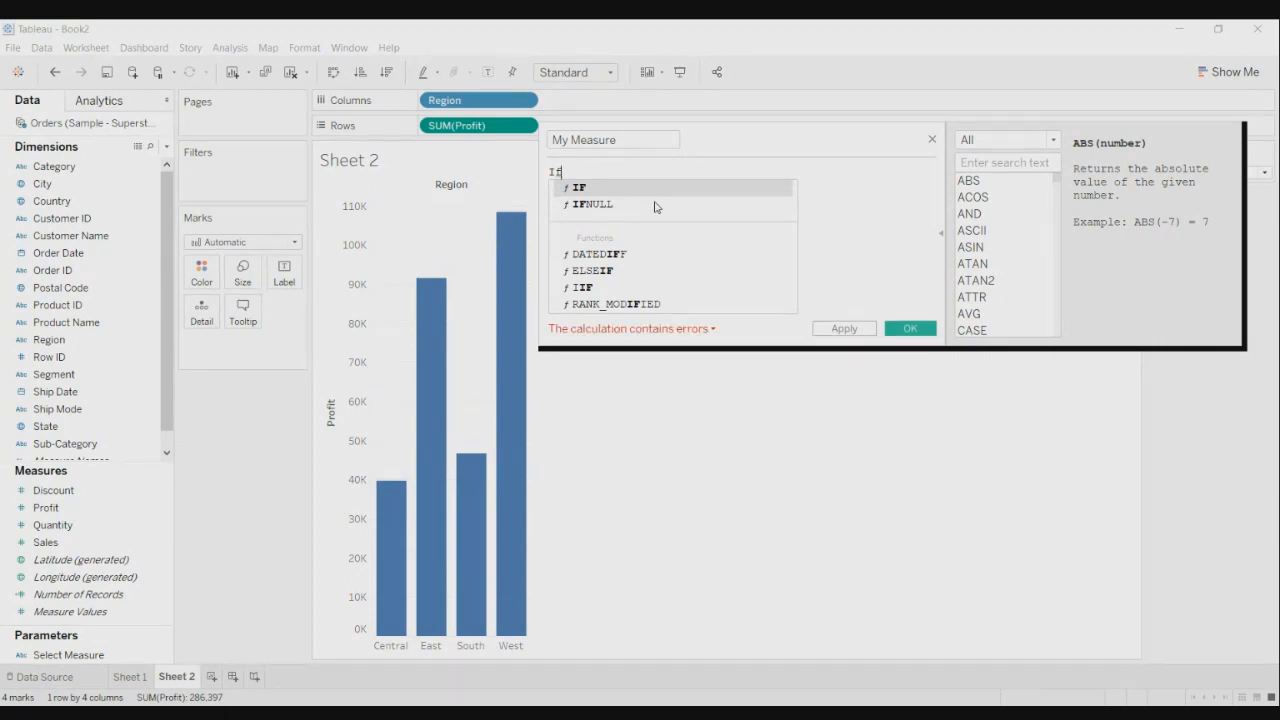
left_click(662, 189)
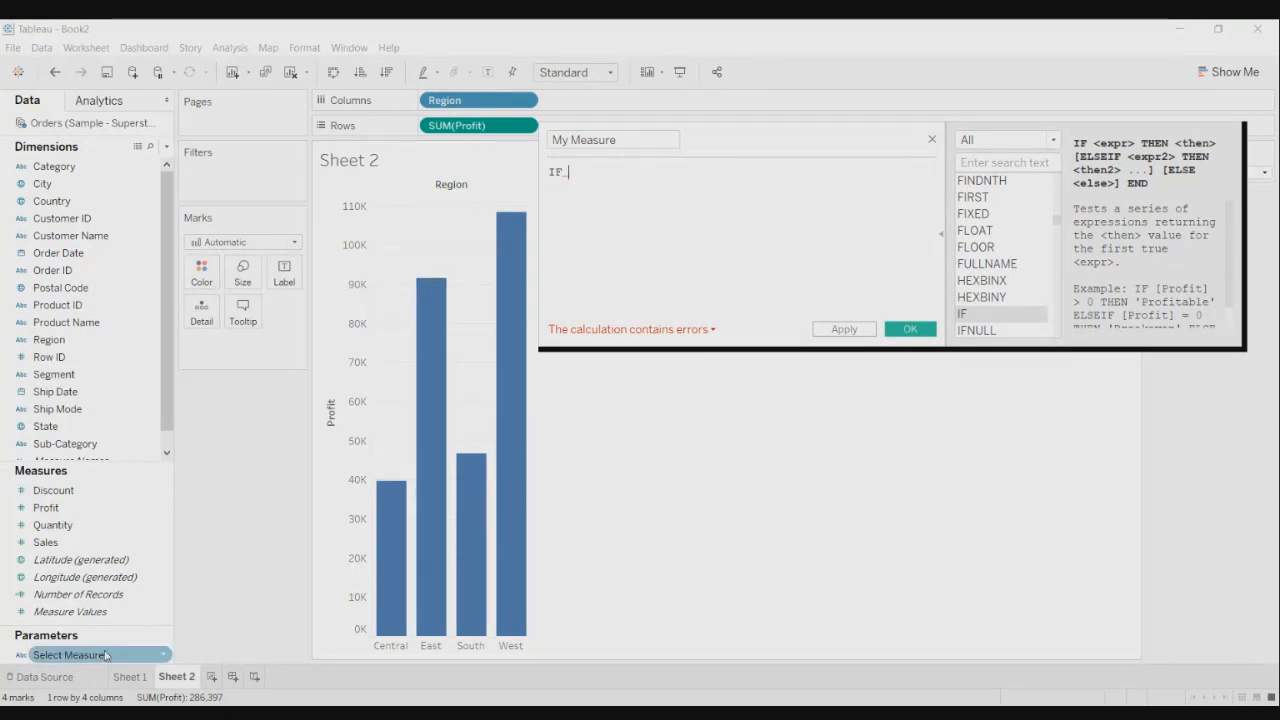
left_click_drag(84, 660, 622, 177)
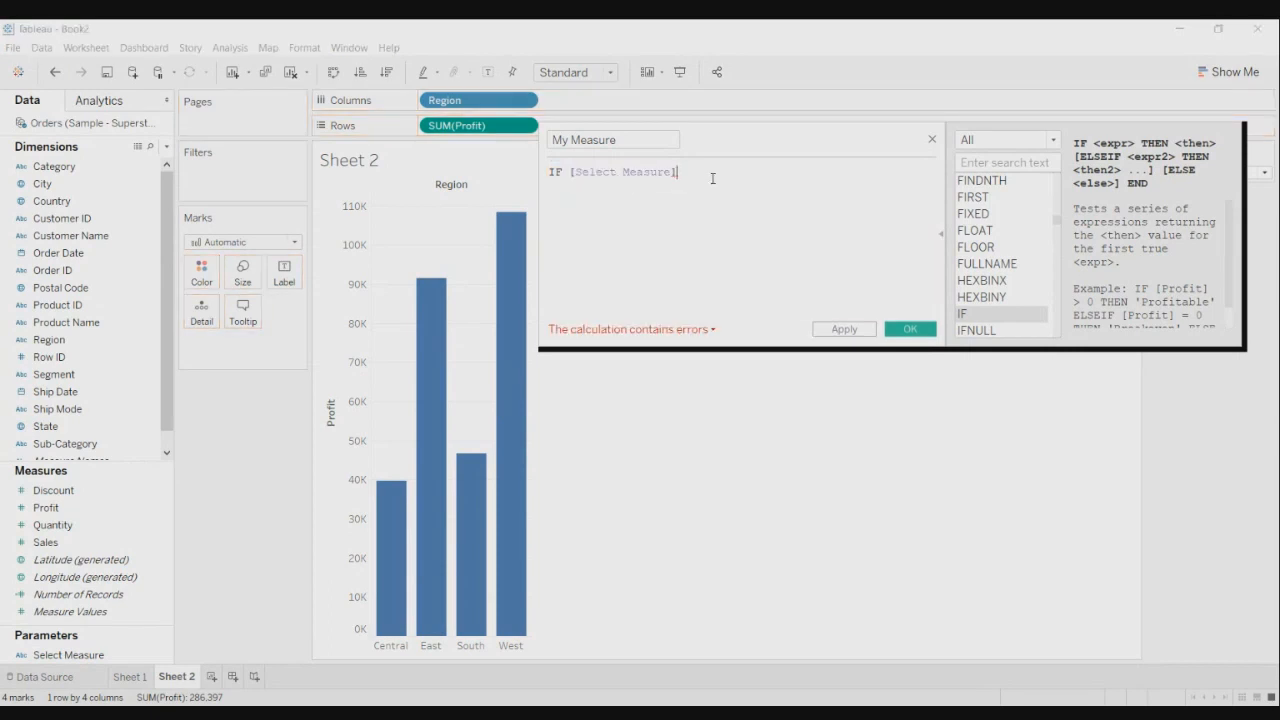
type("is ")
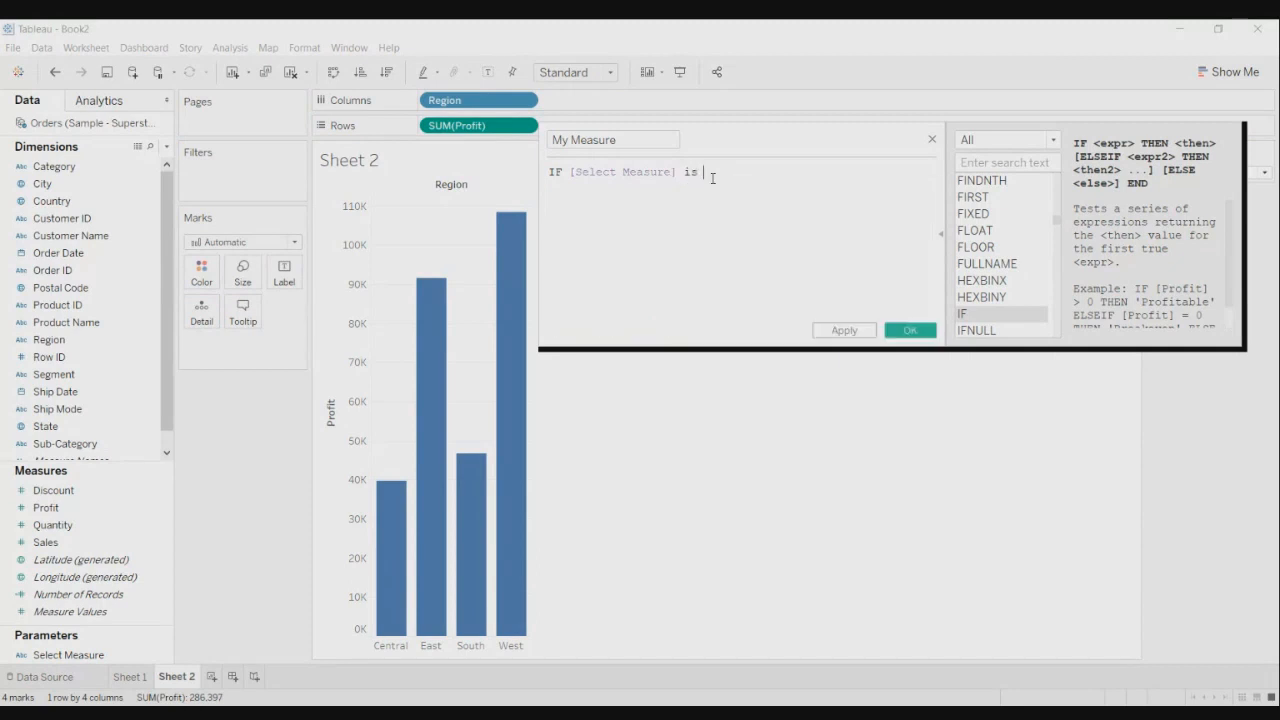
type("\"S")
key("BackSpace")
key("BackSpace")
key("BackSpace")
key("BackSpace")
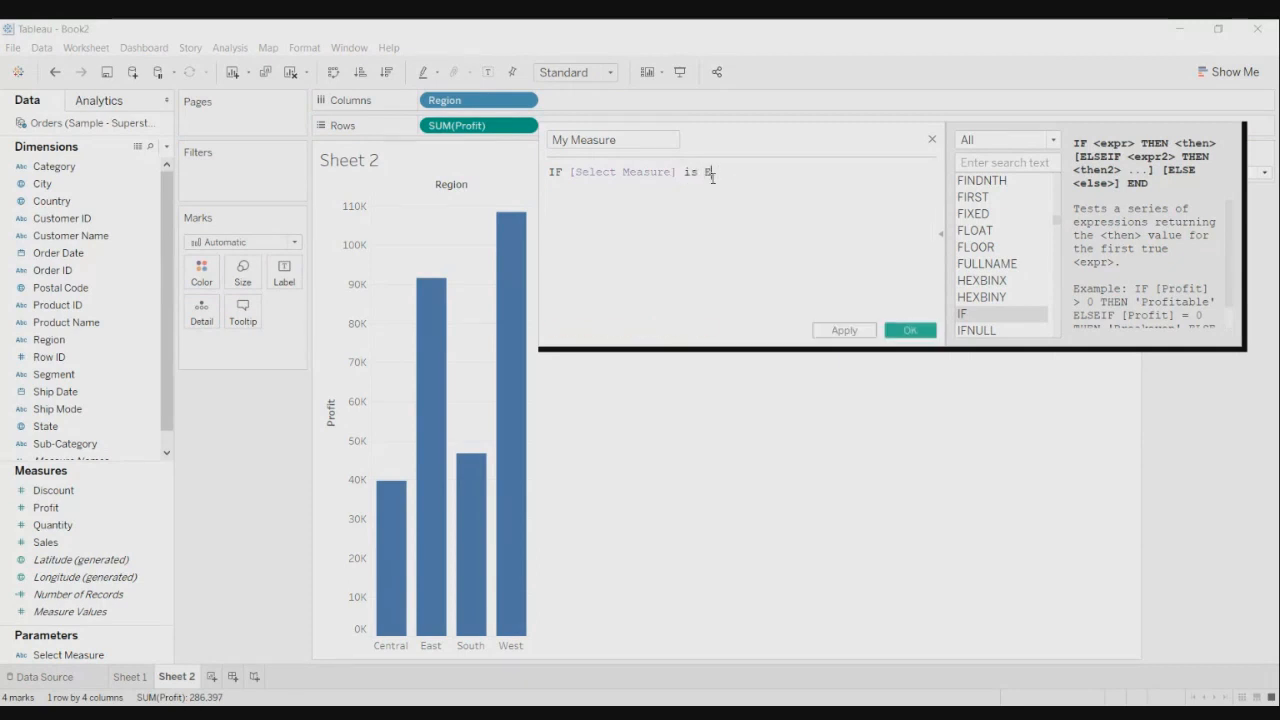
key("BackSpace")
type("=")
key("BackSpace")
key("BackSpace")
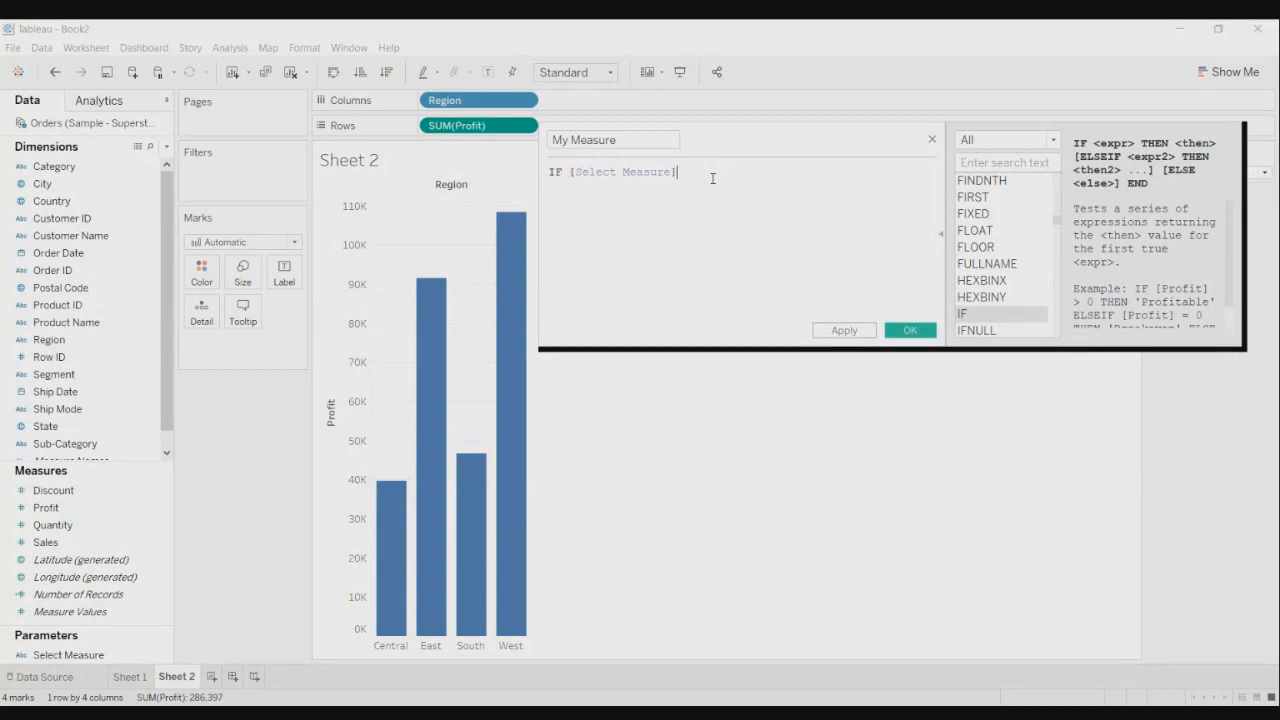
type("=")
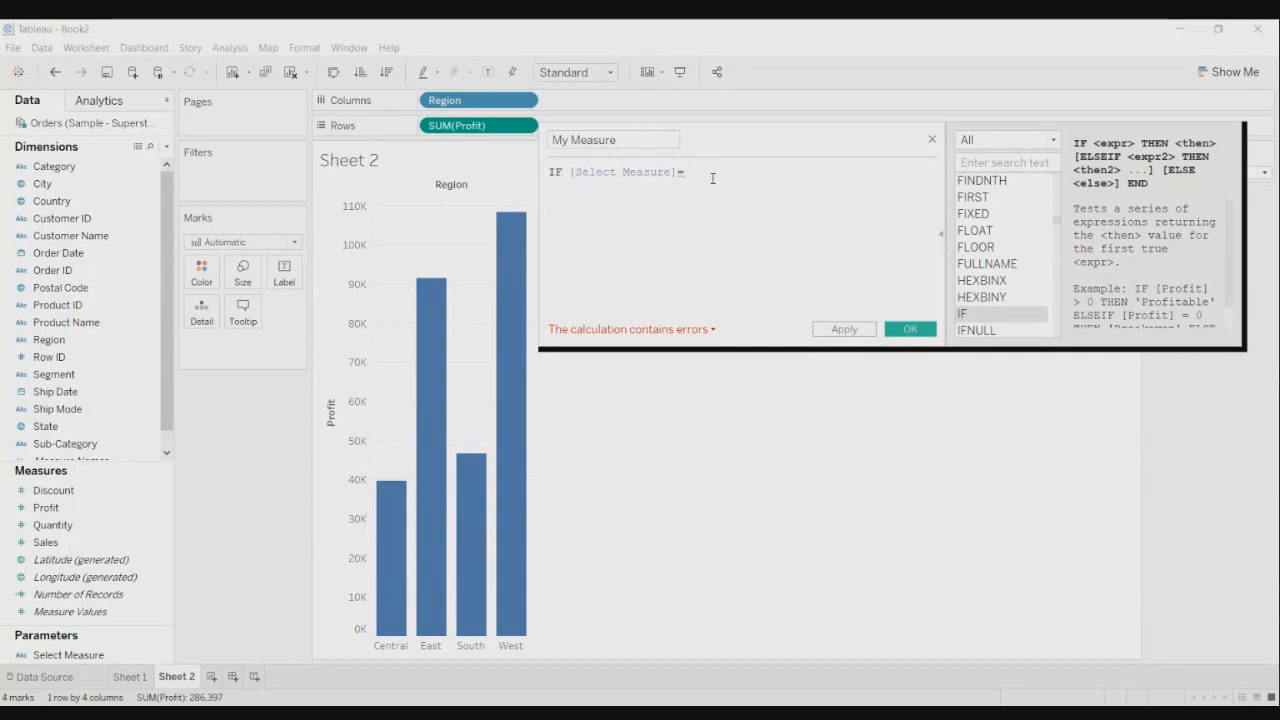
type(" 'Sales")
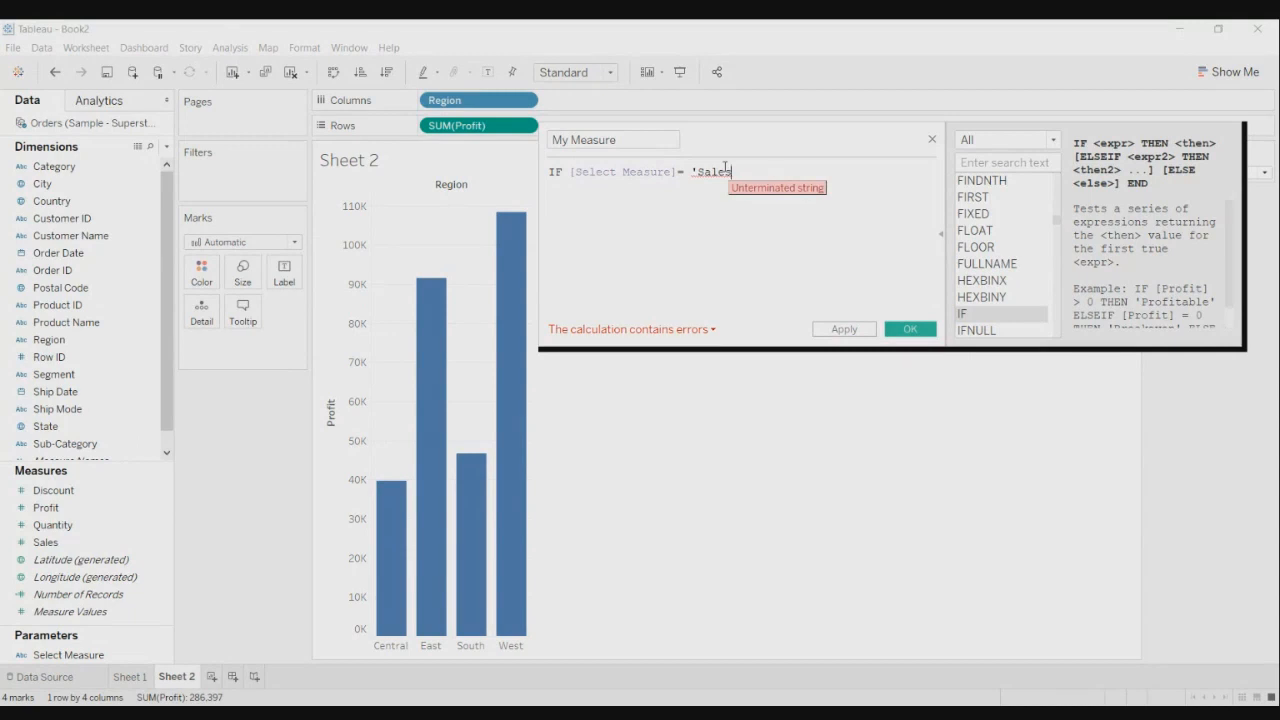
- Complete the Sales branch with THEN SUM([Sales])
type("'")
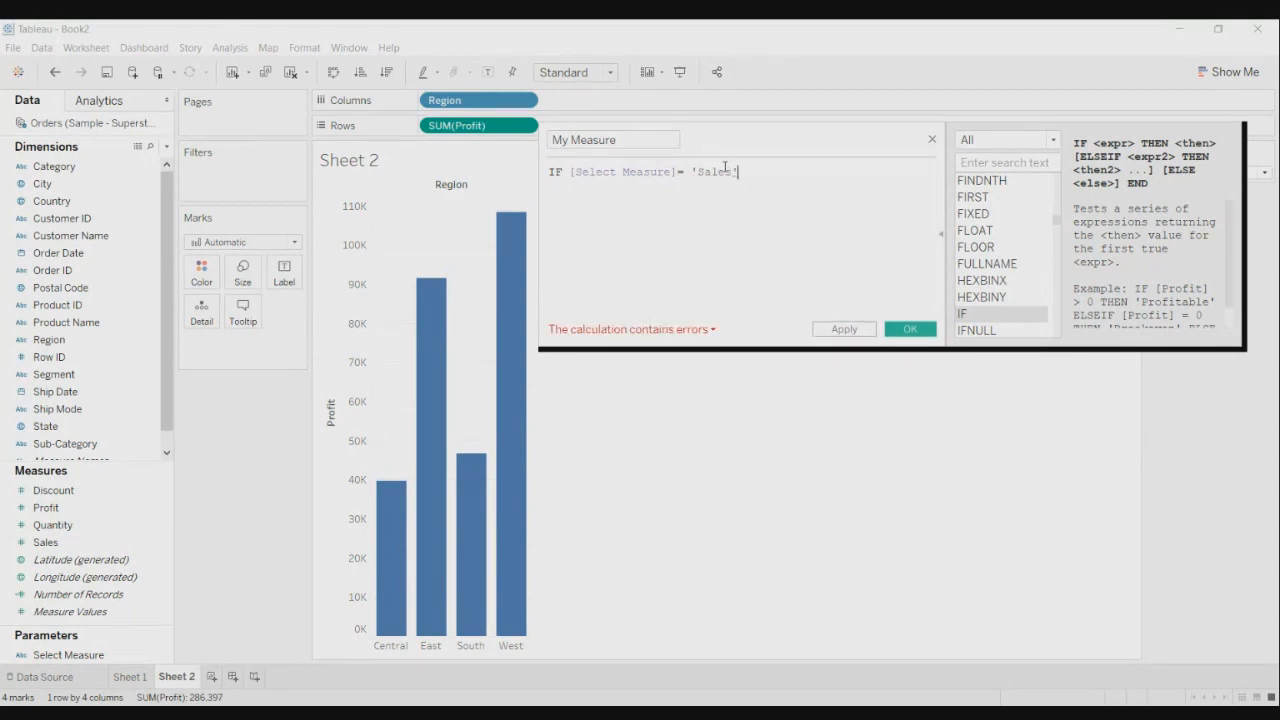
type(" then")
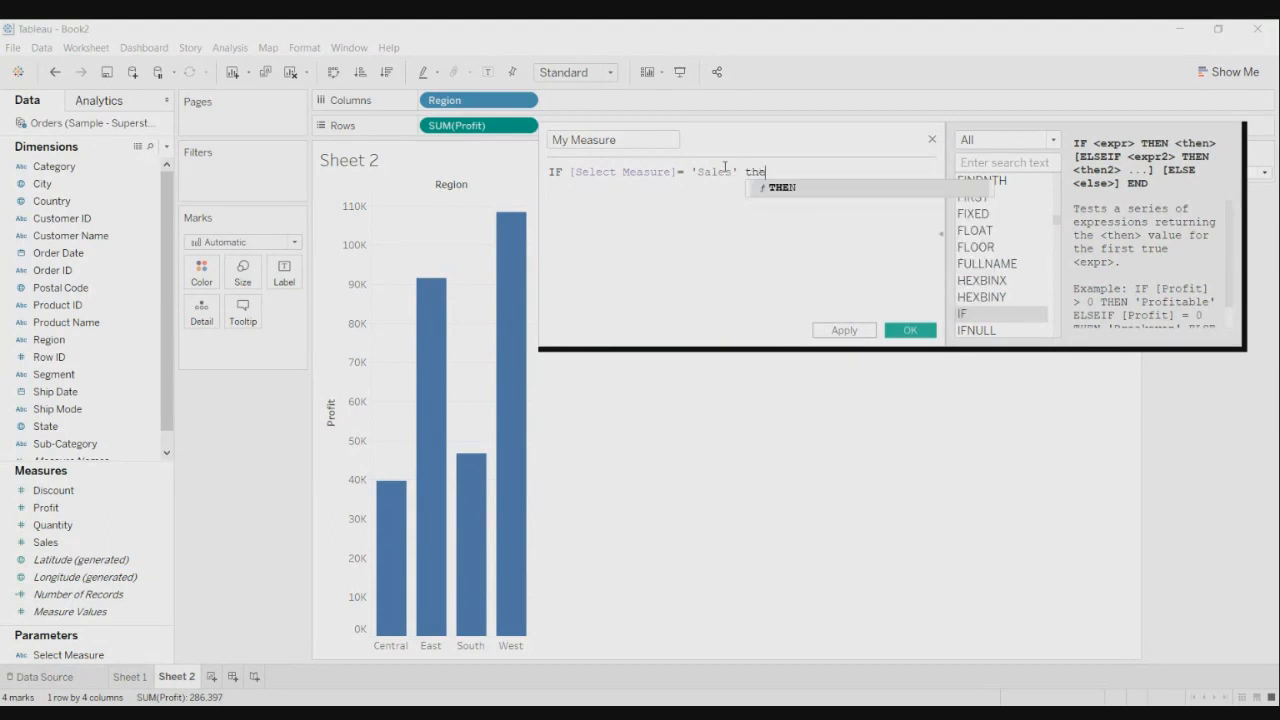
key("BackSpace")
key("BackSpace")
key("BackSpace")
key("BackSpace")
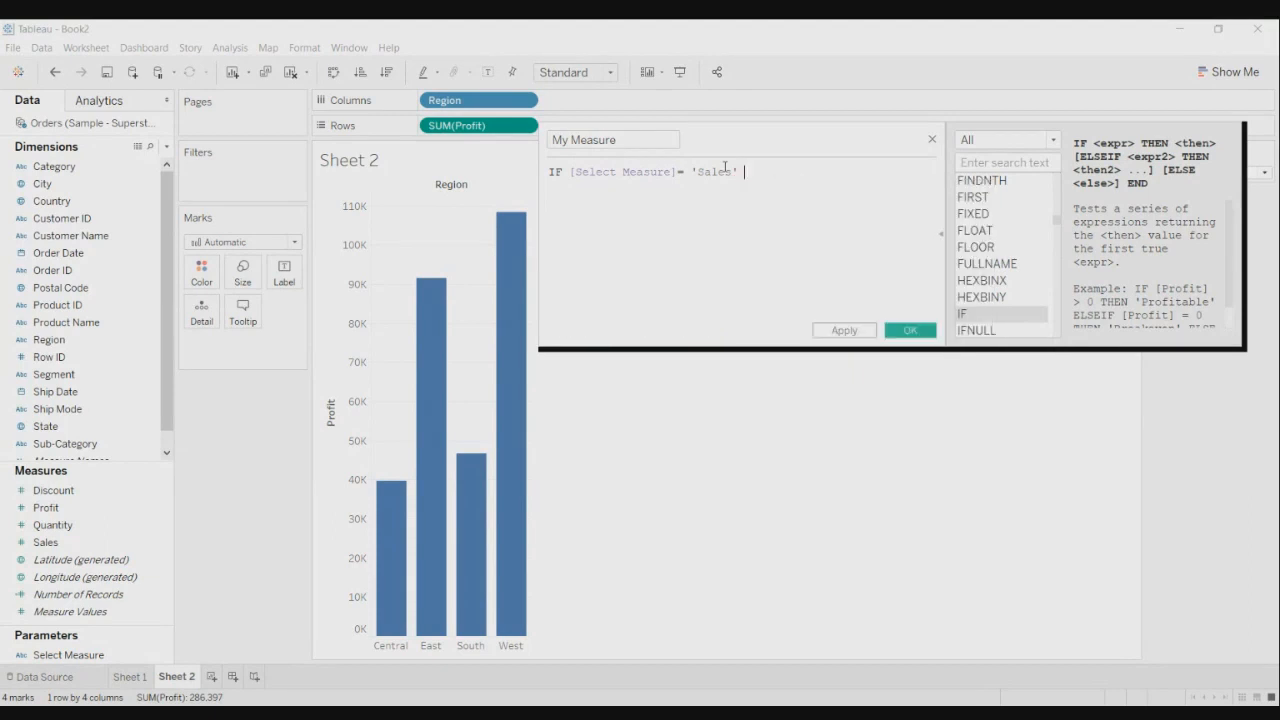
type("th")
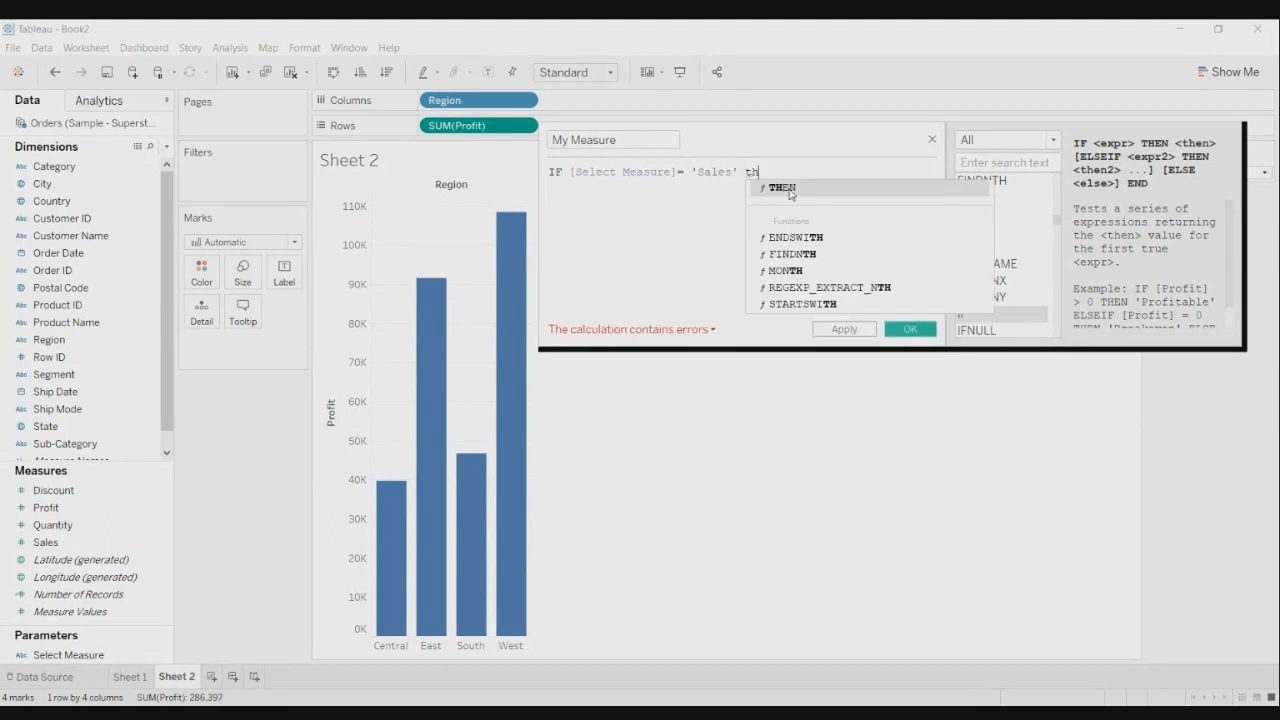
left_click(789, 188)
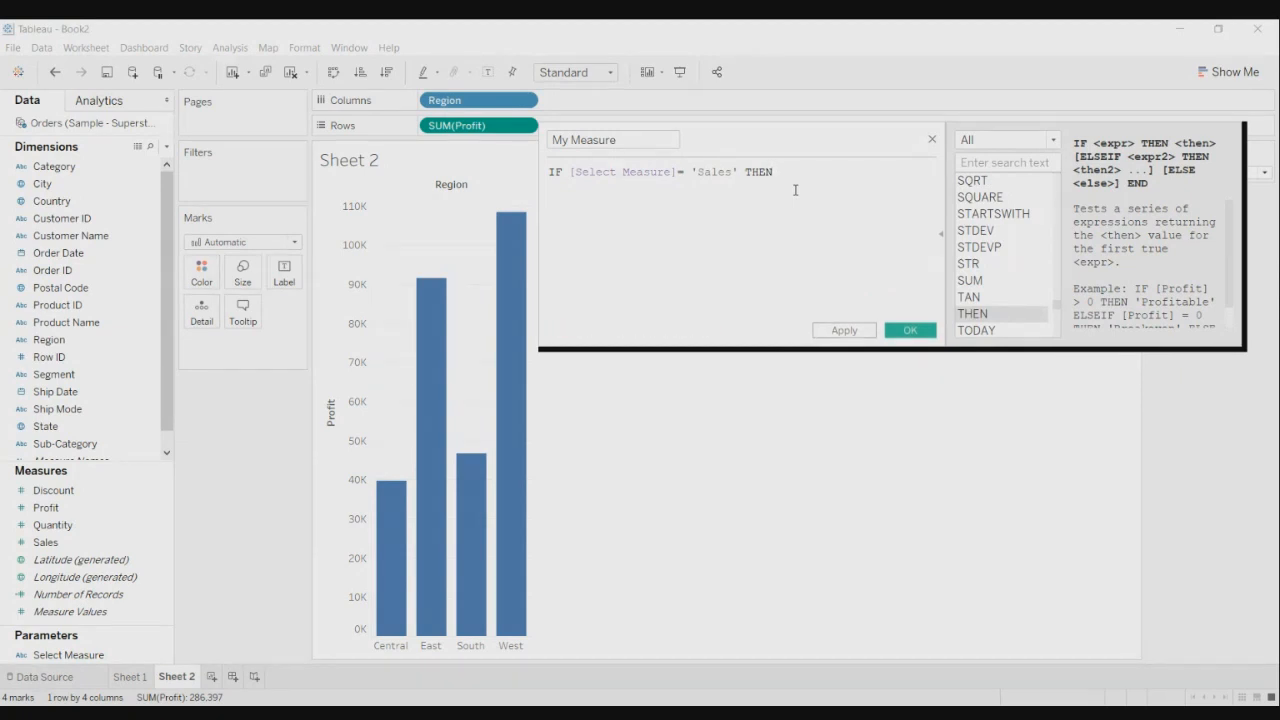
type("Sum")
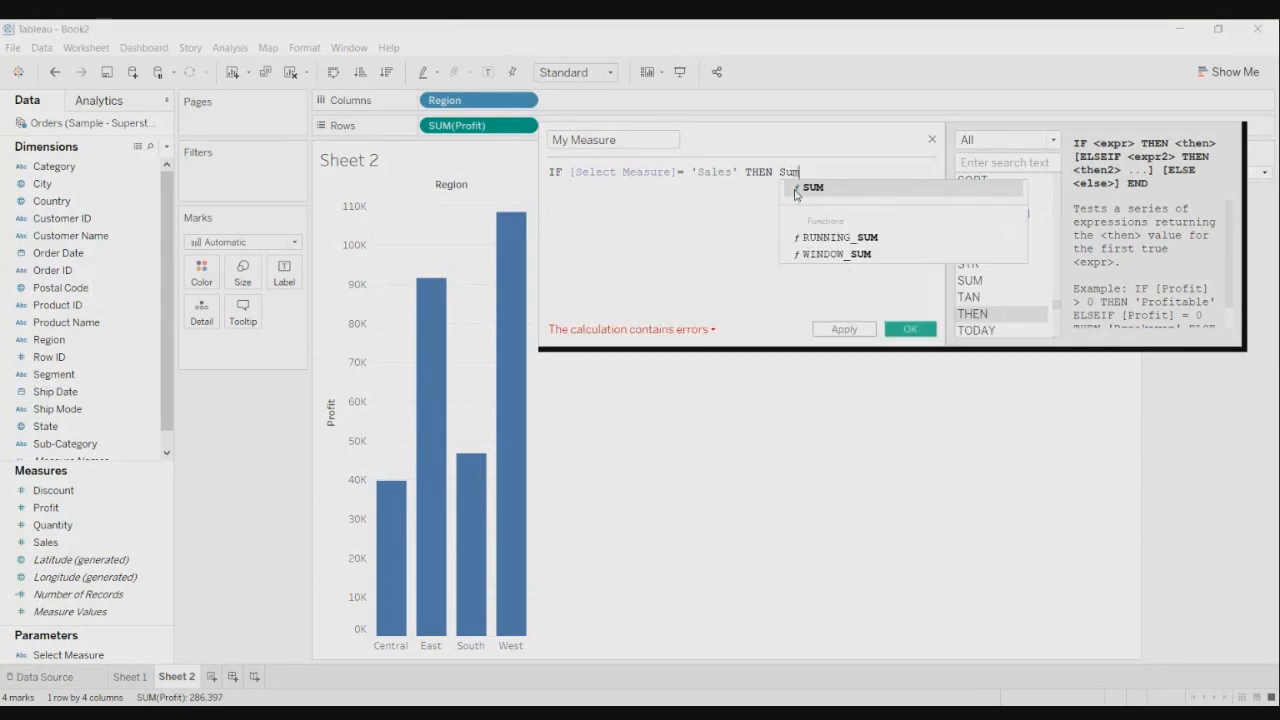
type("_")
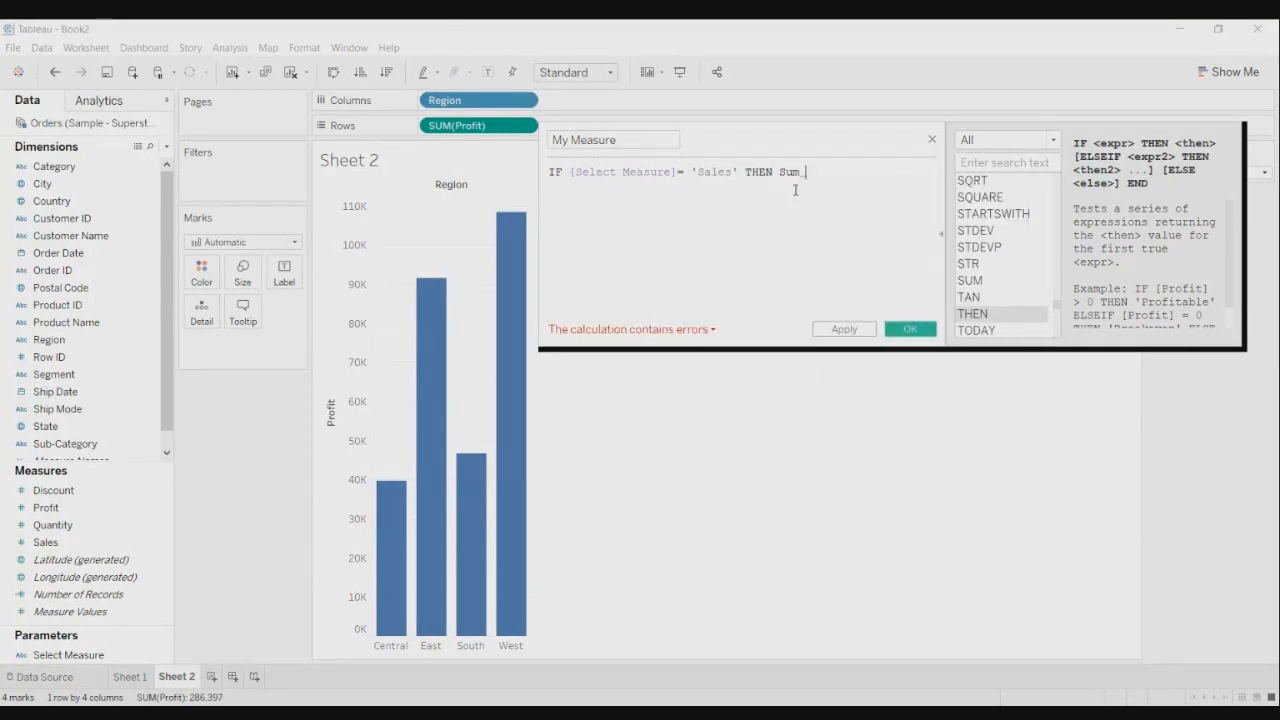
key("BackSpace")
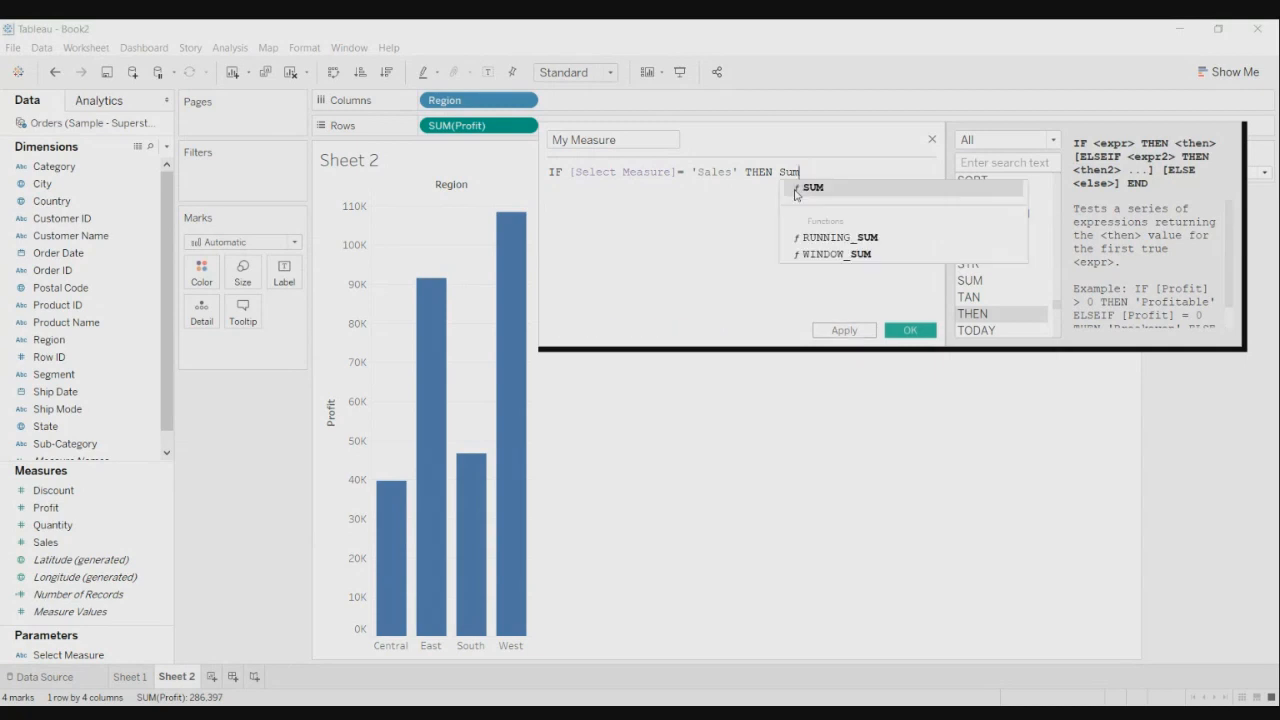
type("(")
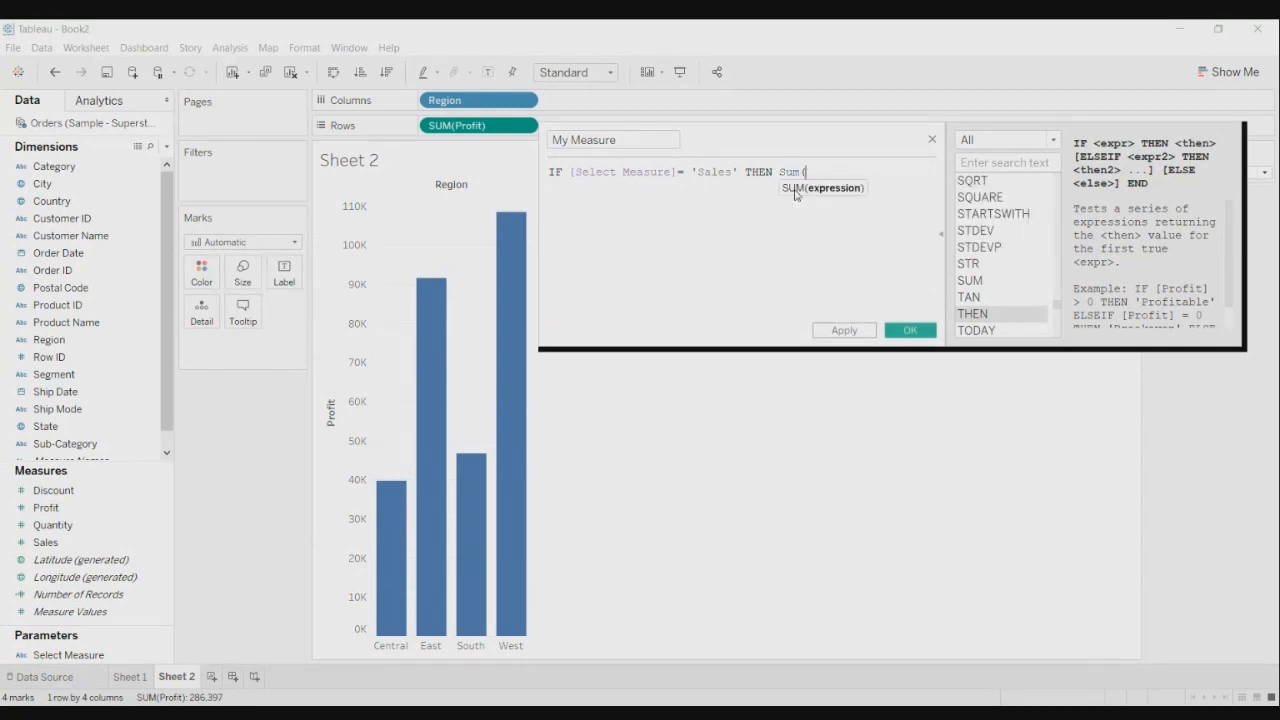
type("Sale")
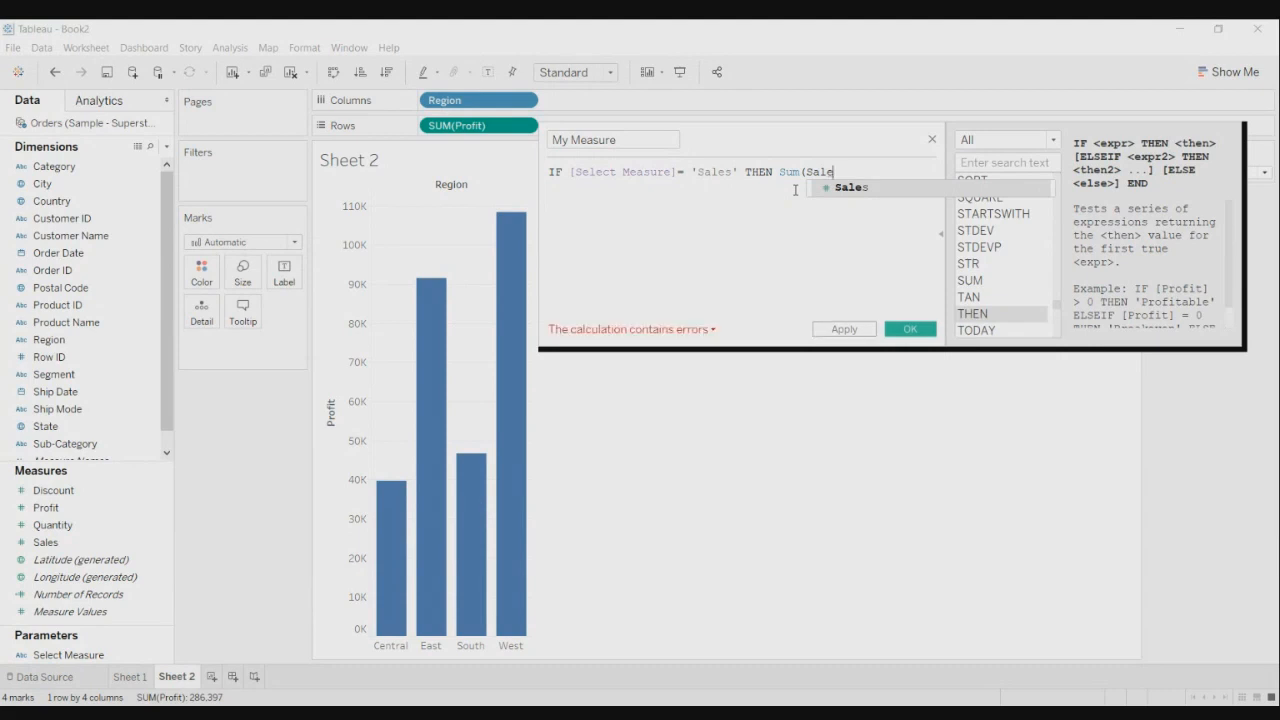
left_click(860, 187)
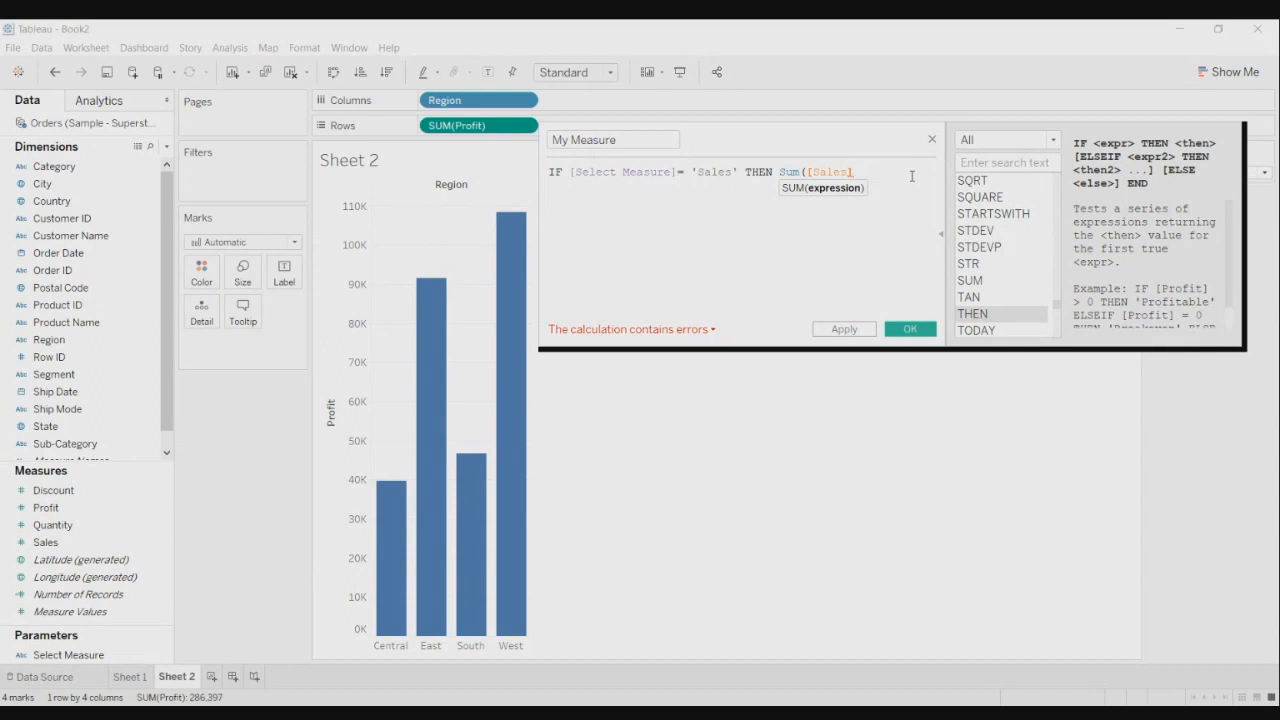
type(")")
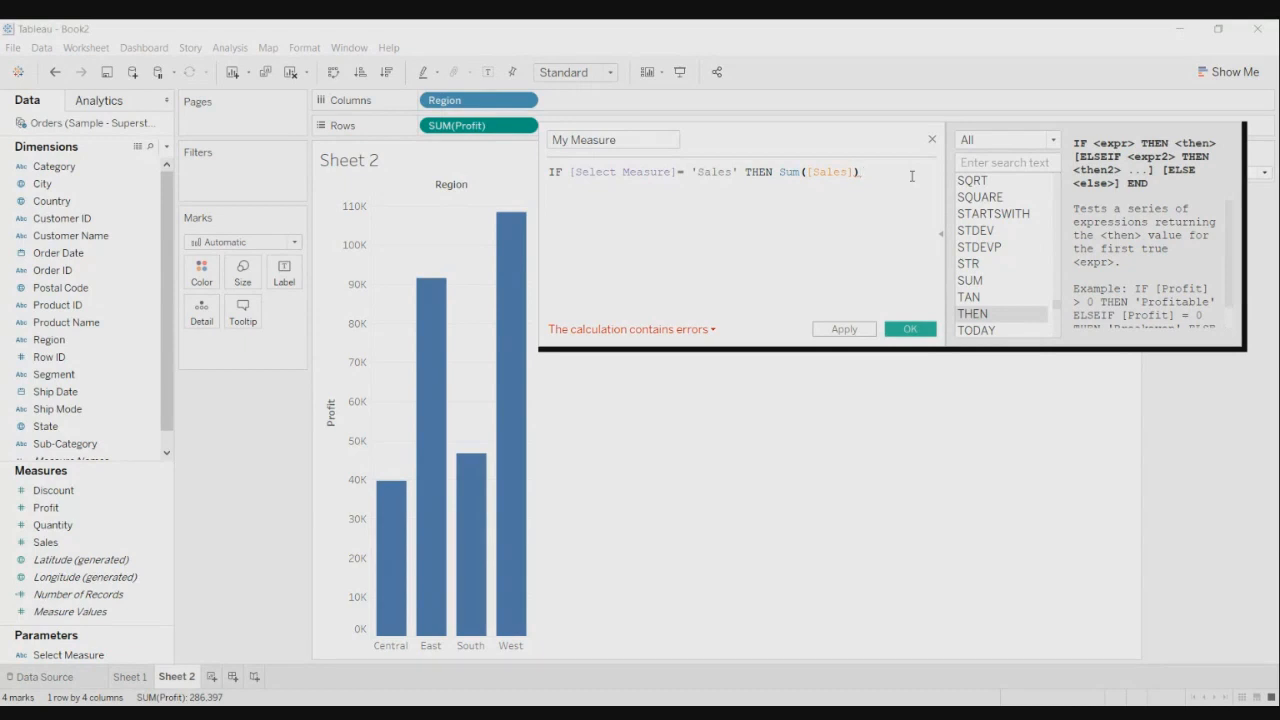
- Add an ELSEIF keyword after the Sales branch
type("E")
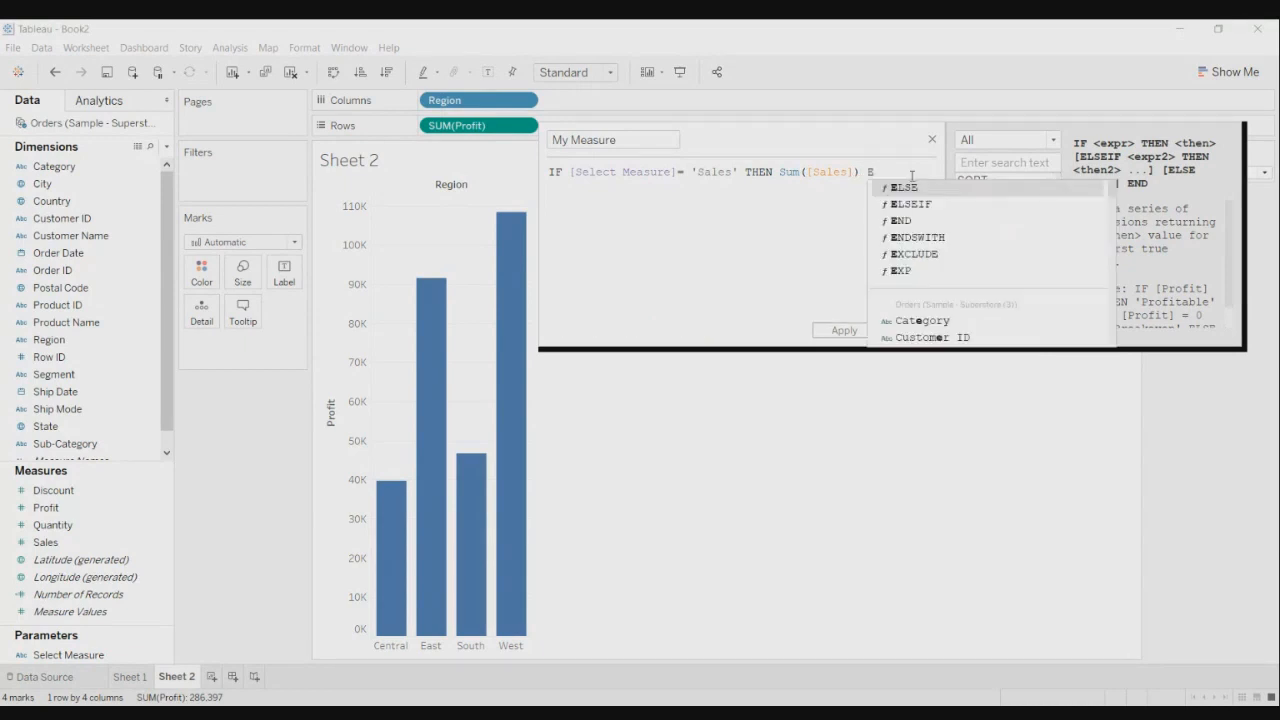
left_click(913, 188)
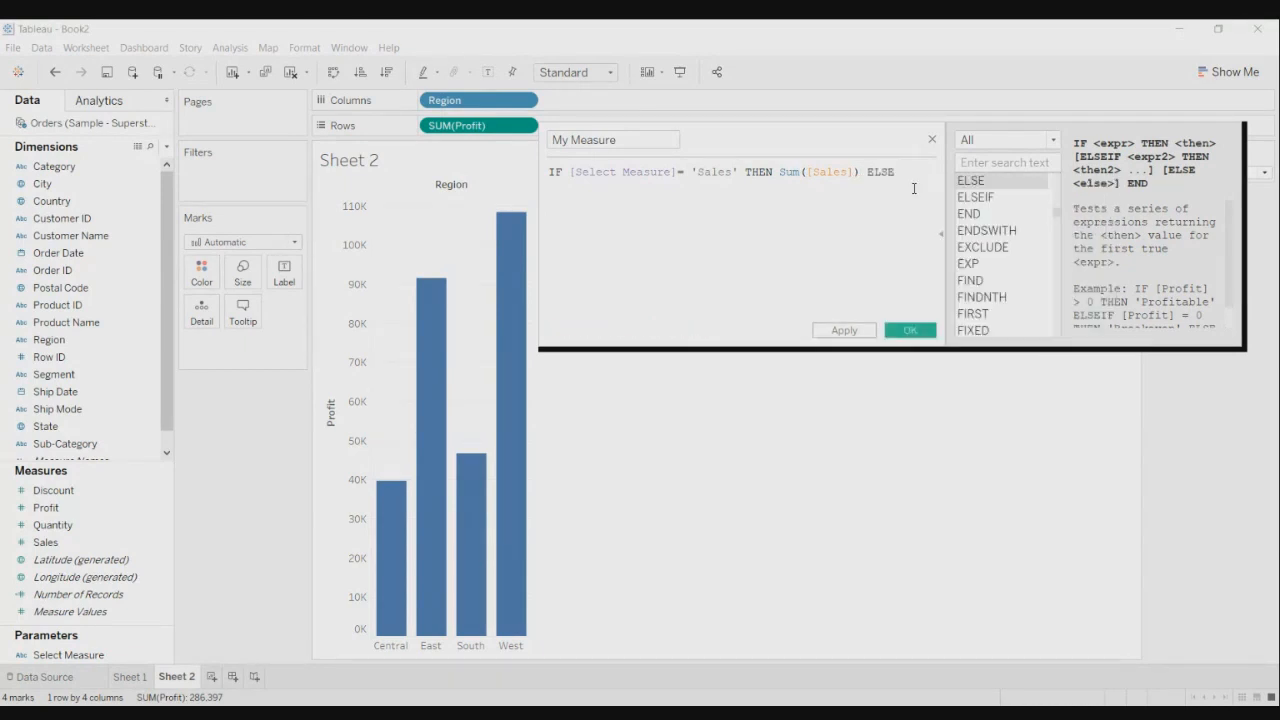
key("Return")
type("If")
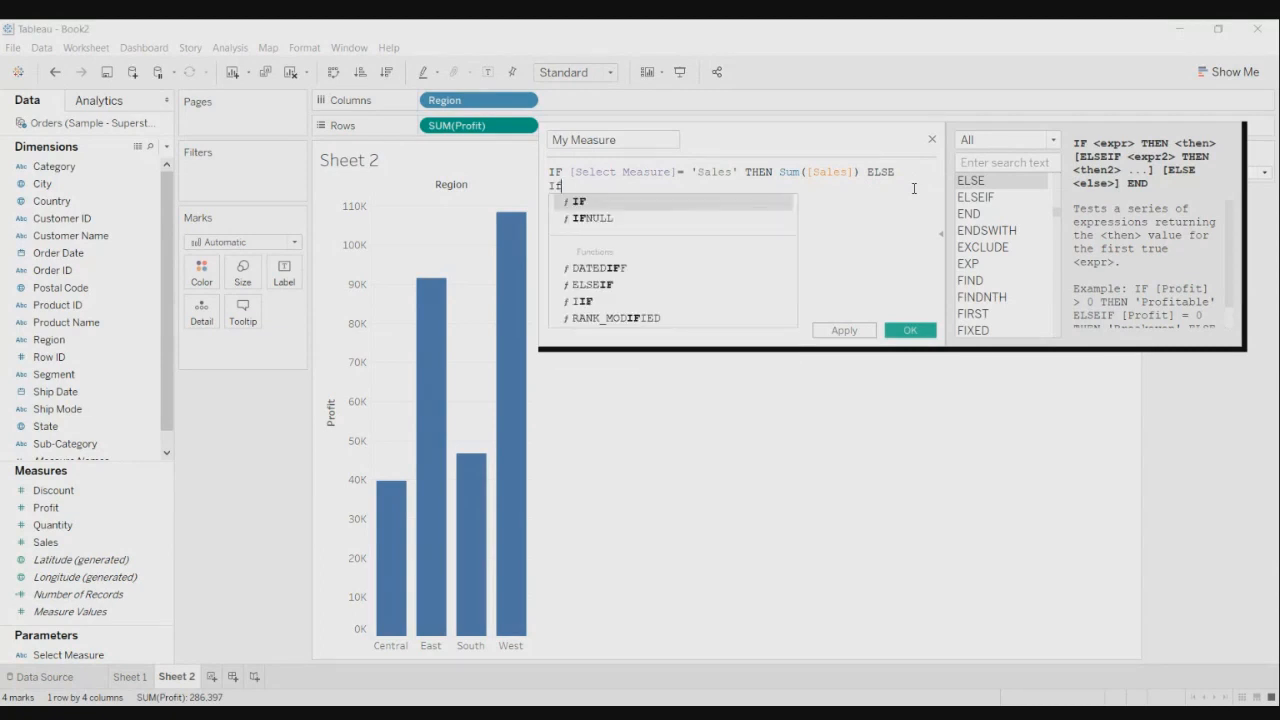
left_click(706, 203)
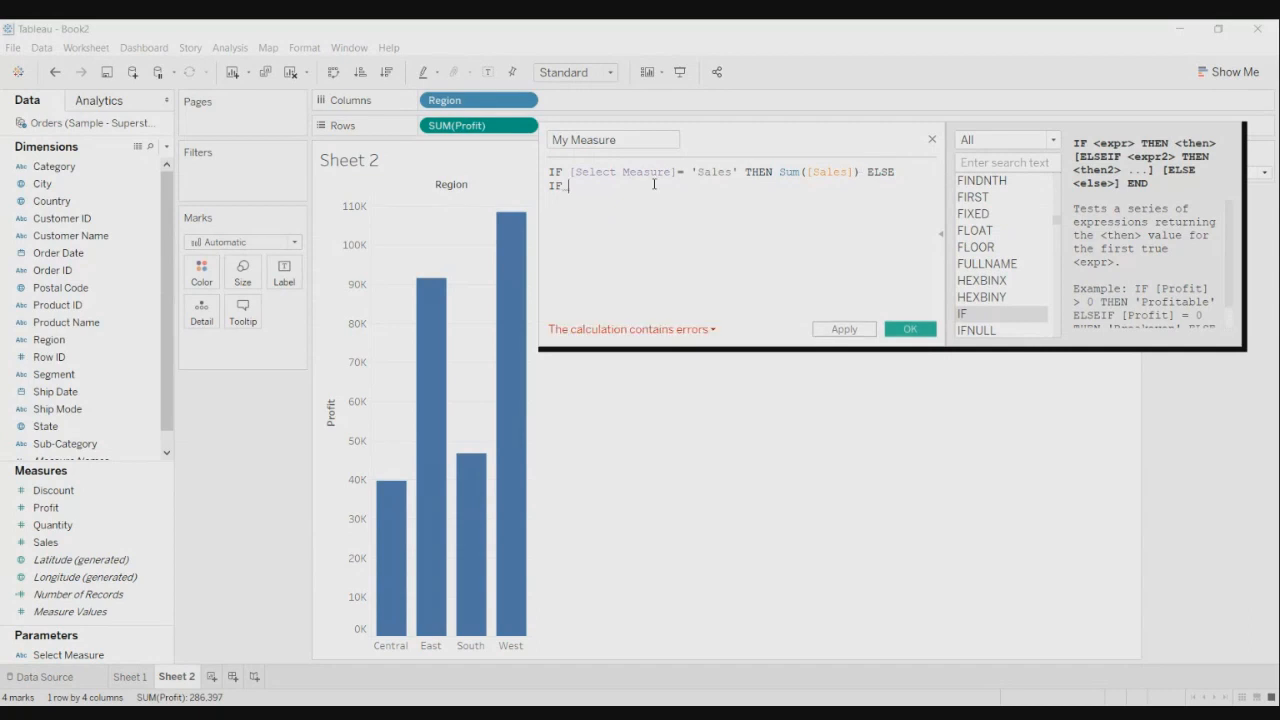
key("BackSpace")
key("BackSpace")
key("BackSpace")
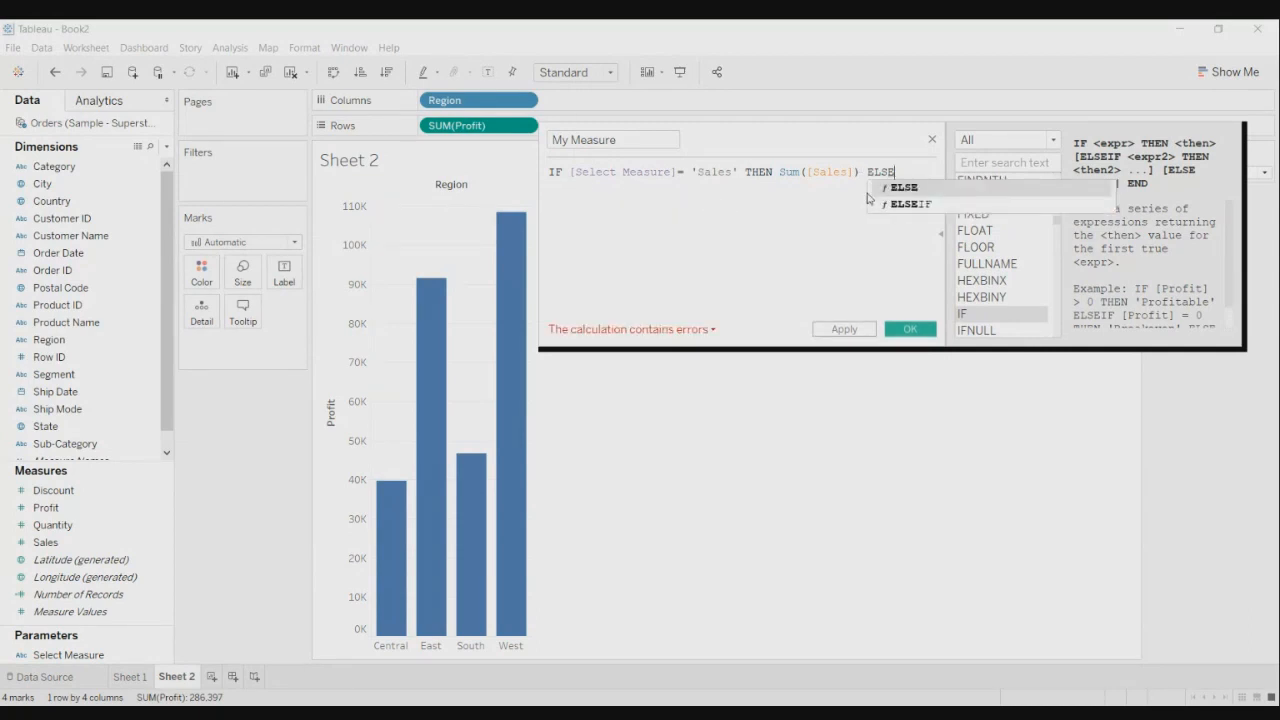
left_click(882, 204)
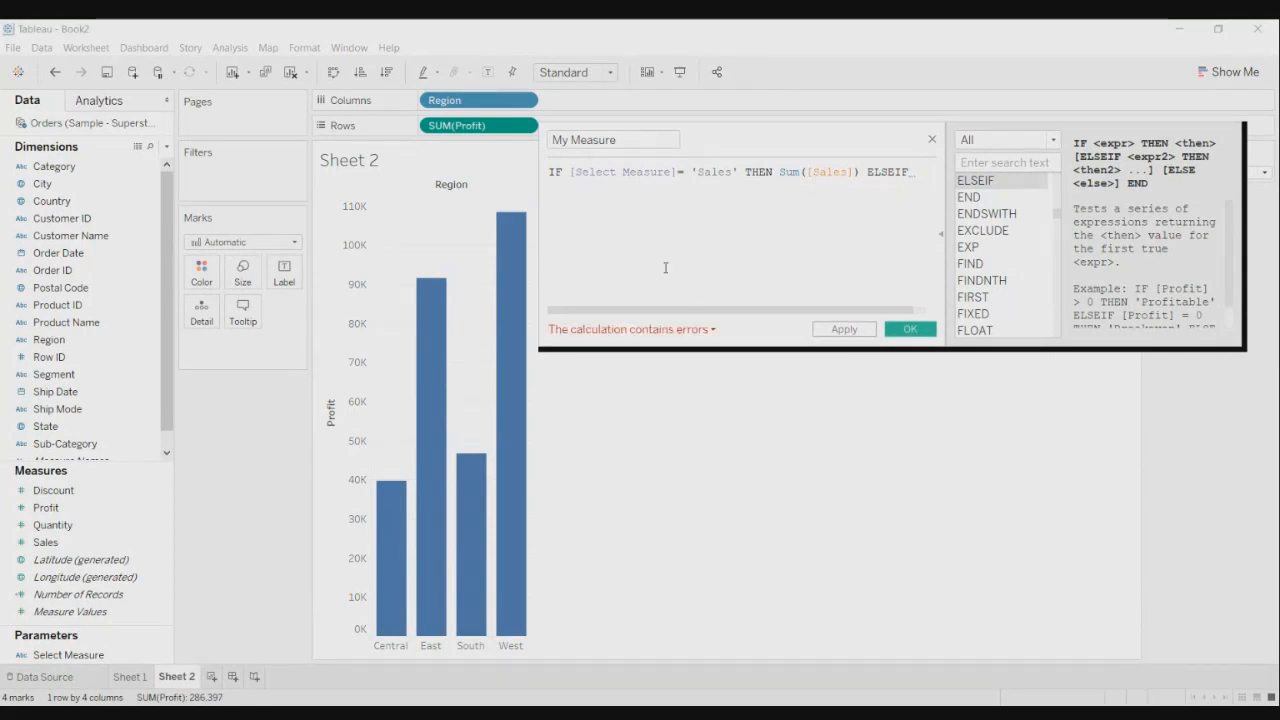
- Follow ELSEIF with the condition [Select Measure] = 'Profit'
left_click(60, 658)
left_click_drag(60, 665, 572, 175)
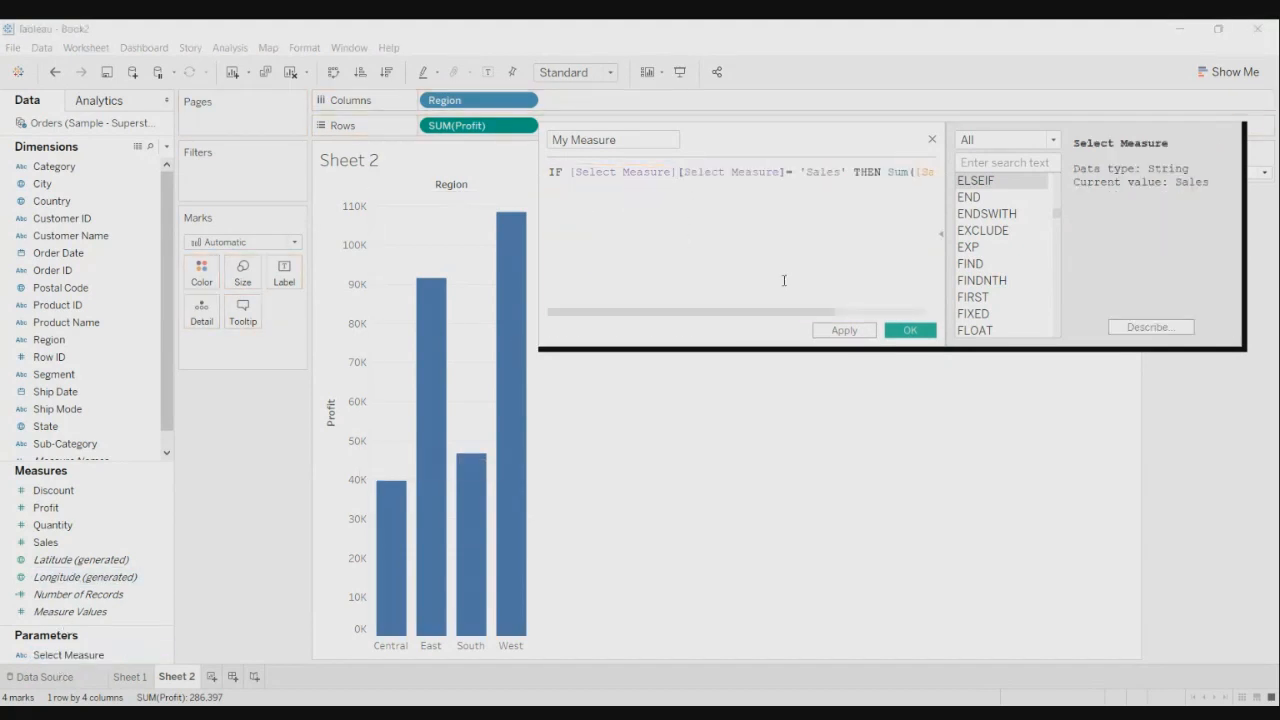
key("ctrl+z")
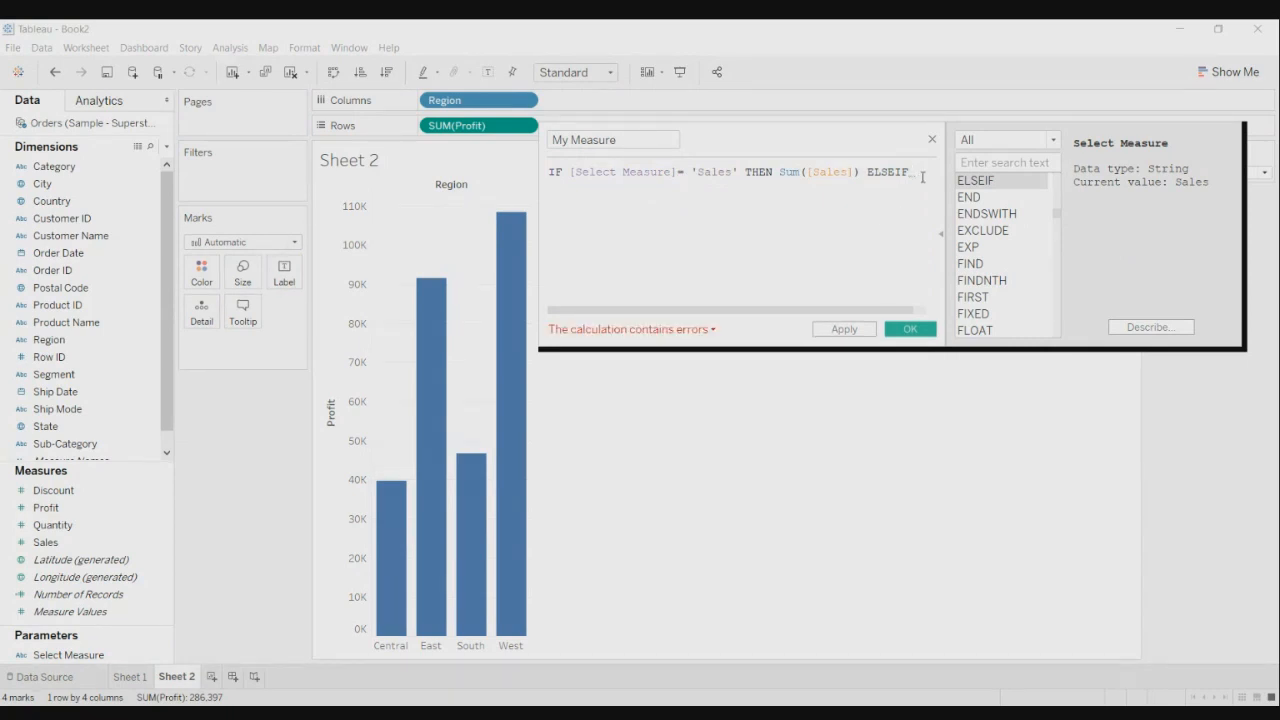
type("[")
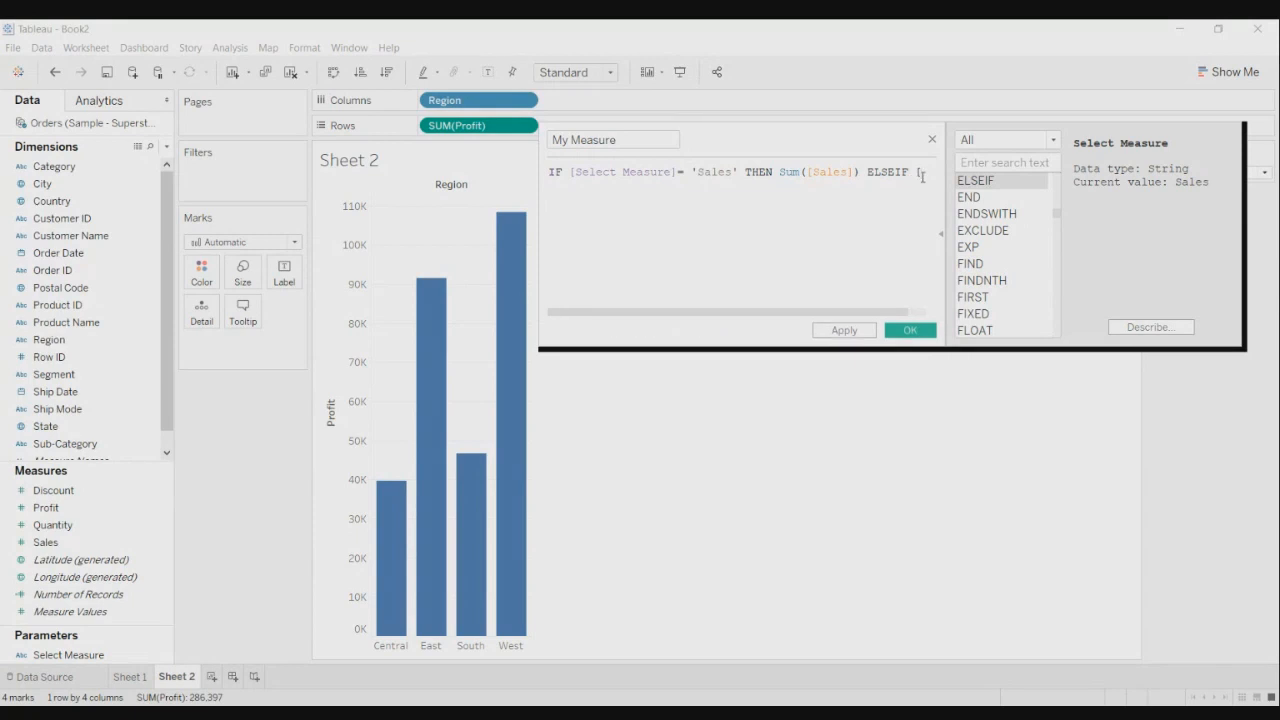
type("Selec")
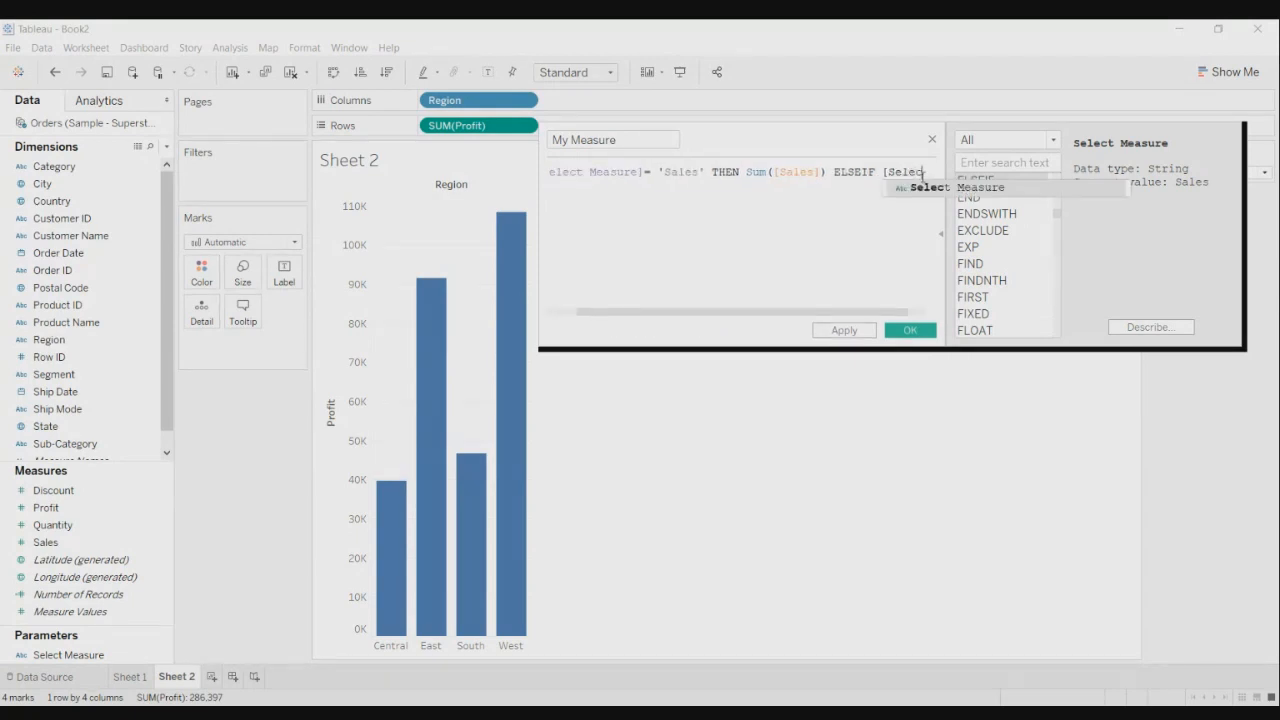
type("t")
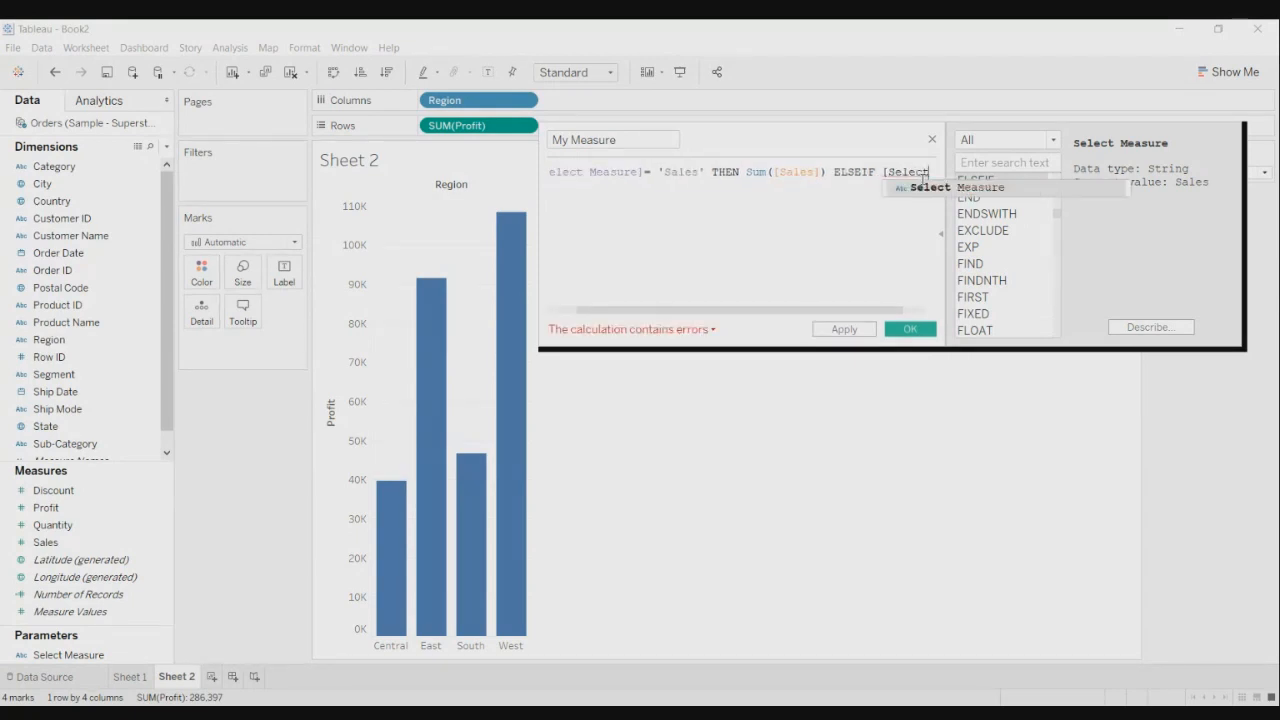
left_click(914, 188)
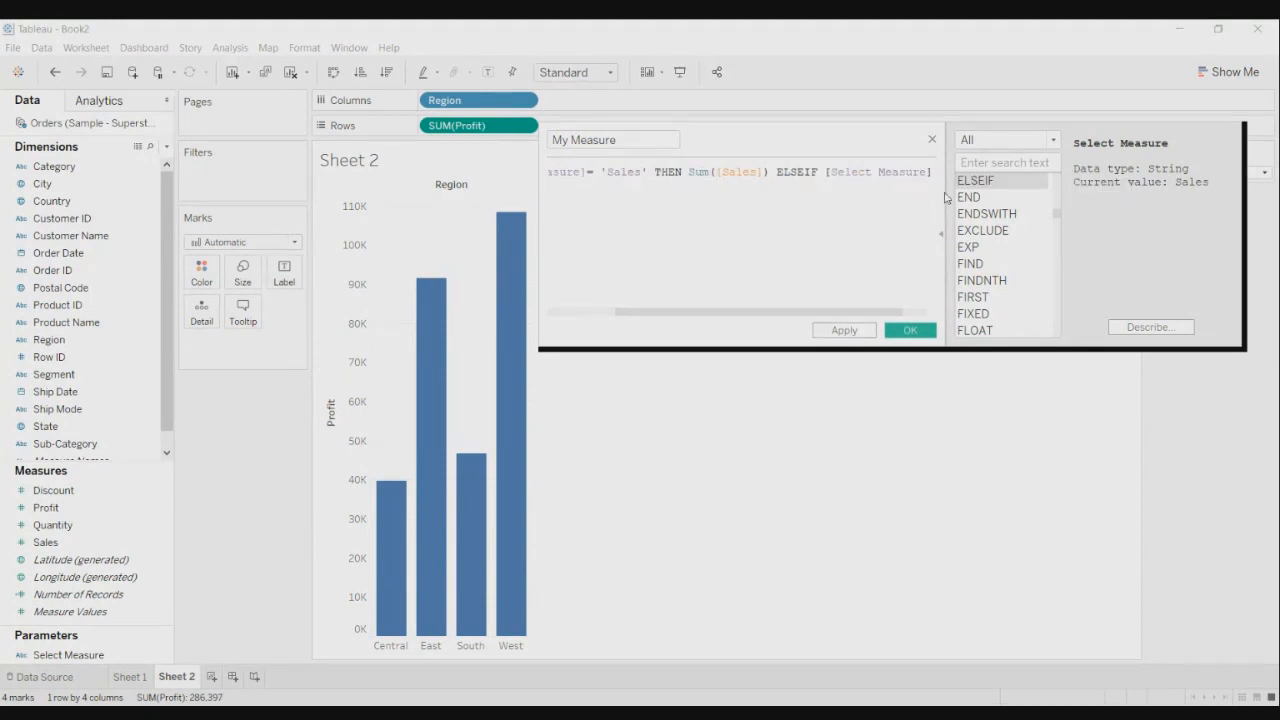
type("=")
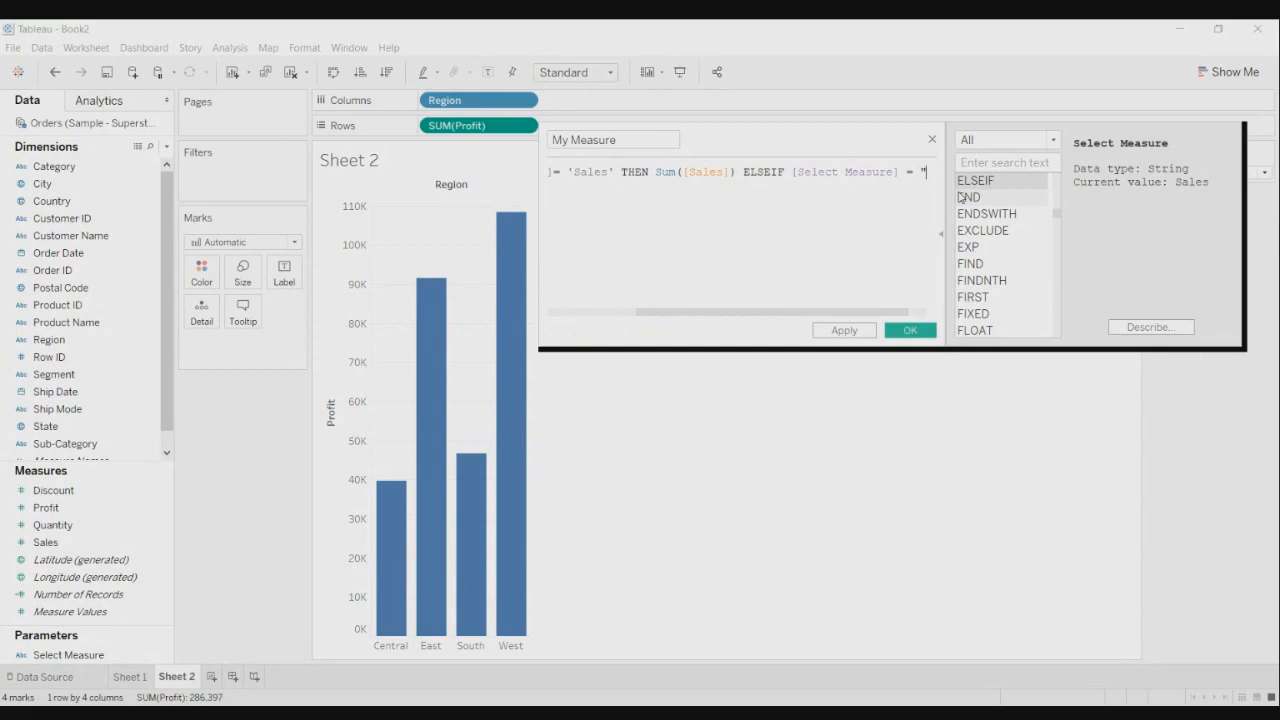
type(" \"profit")
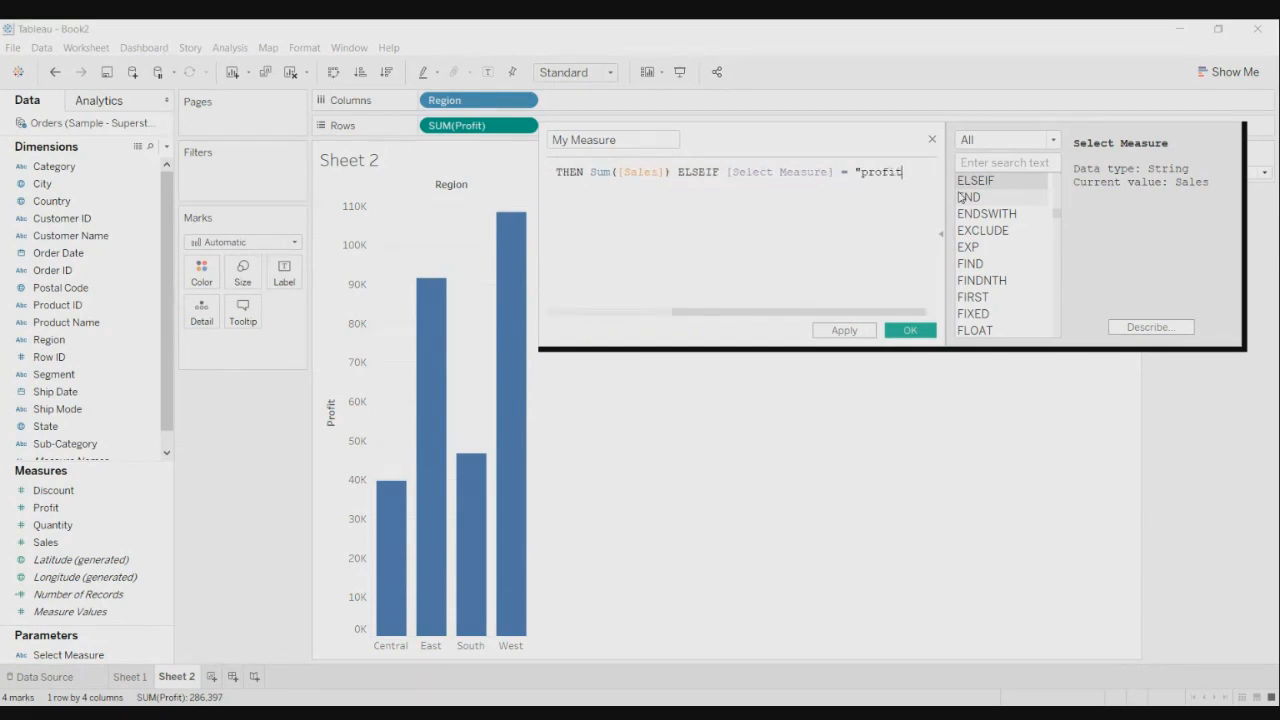
key("BackSpace")
key("BackSpace")
key("BackSpace")
key("BackSpace")
key("BackSpace")
key("BackSpace")
key("BackSpace")
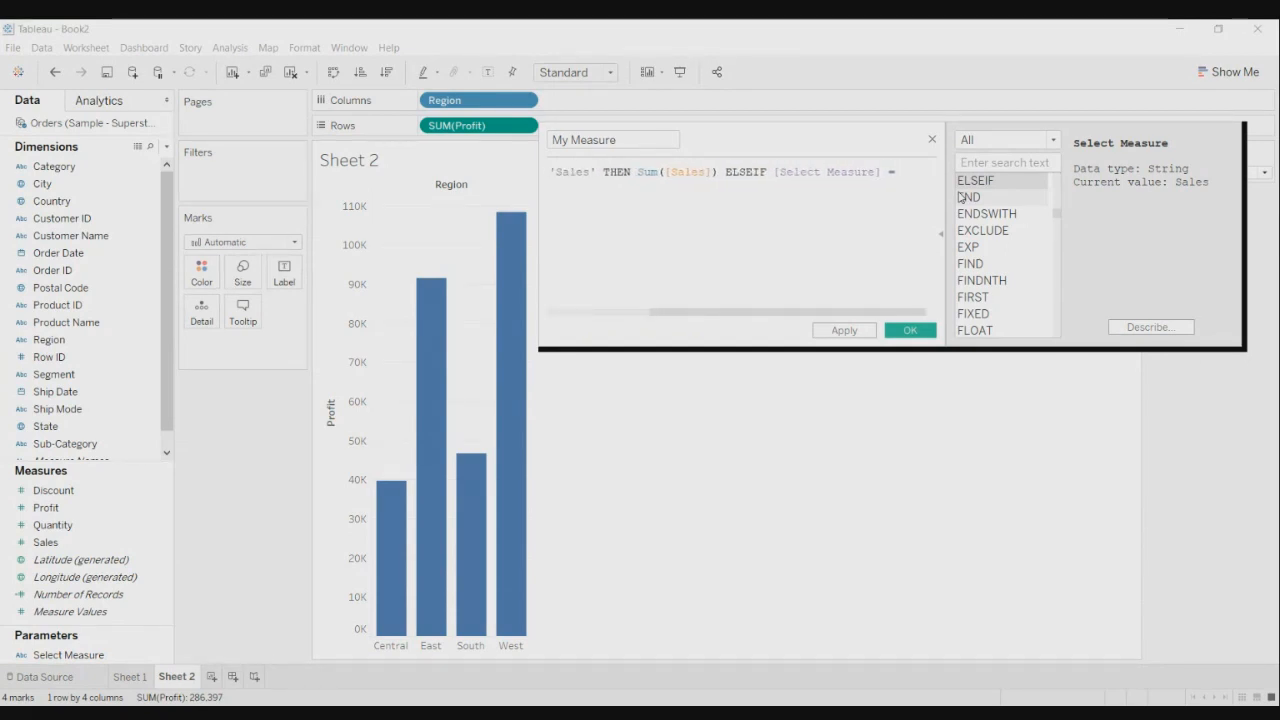
type("'")
type("Pr")
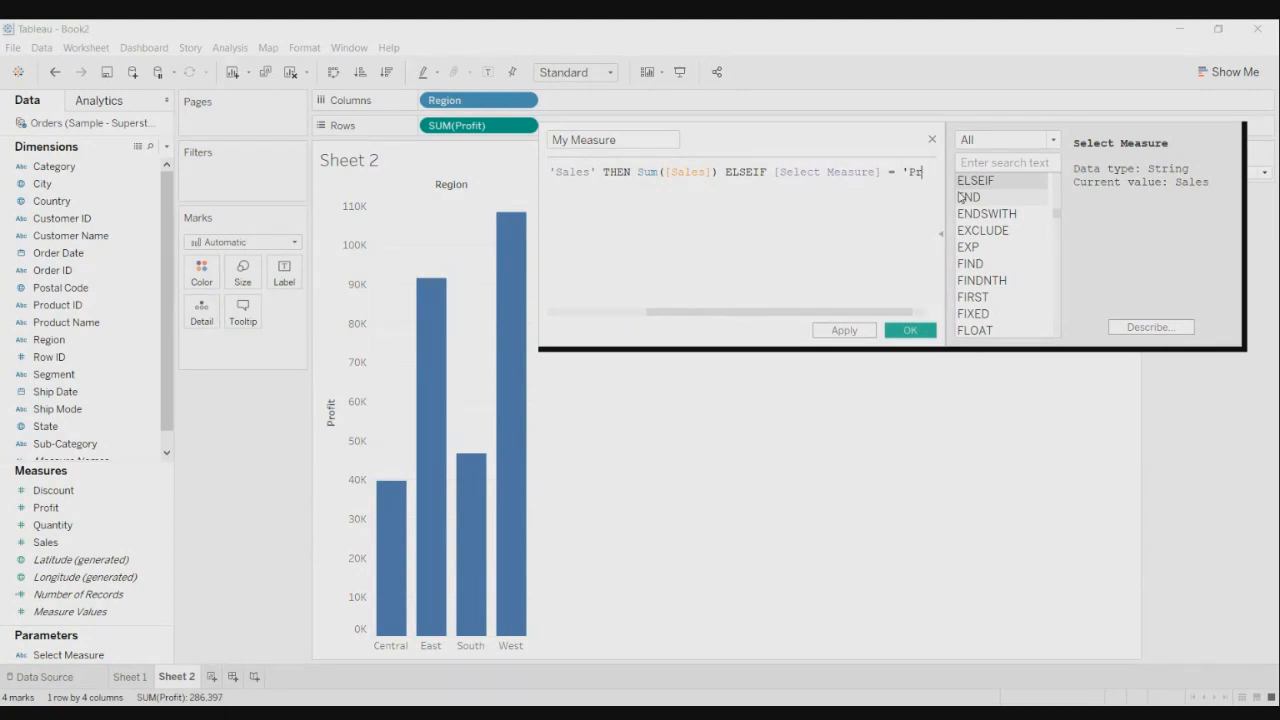
type("ofit'")
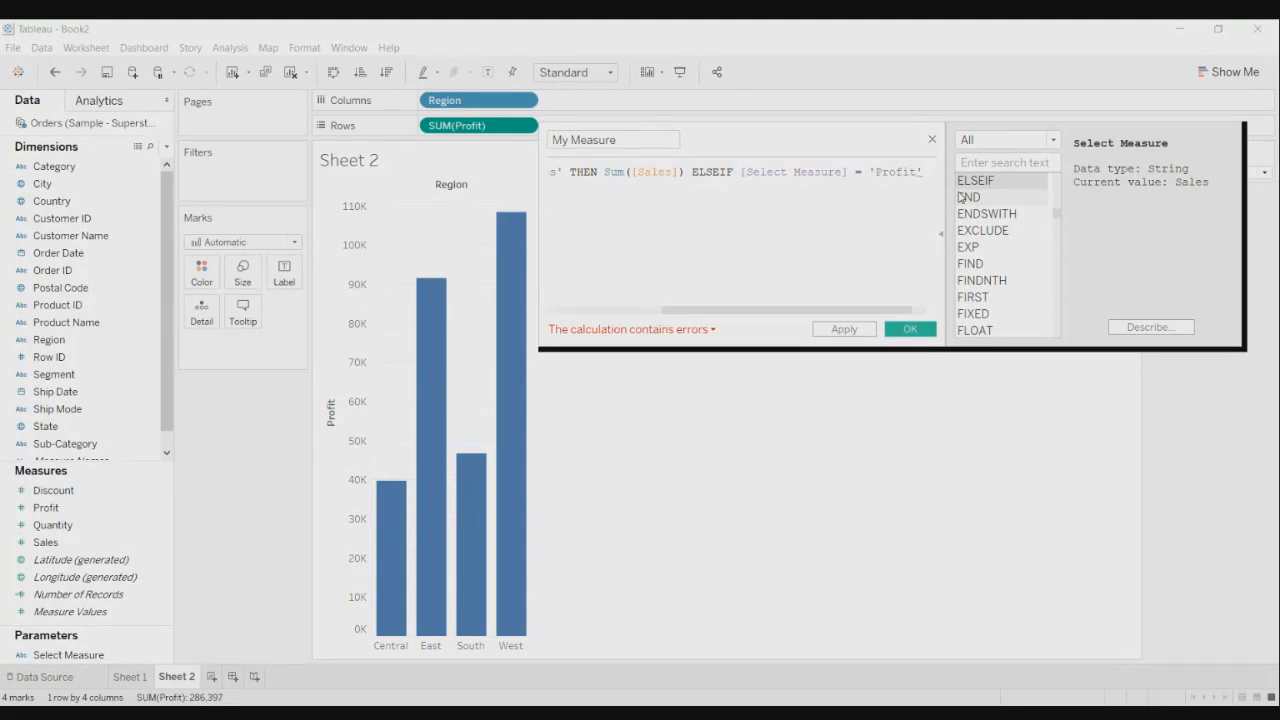
- Move the Profit condition onto its own line and append THEN
left_click(741, 172)
key("Return")
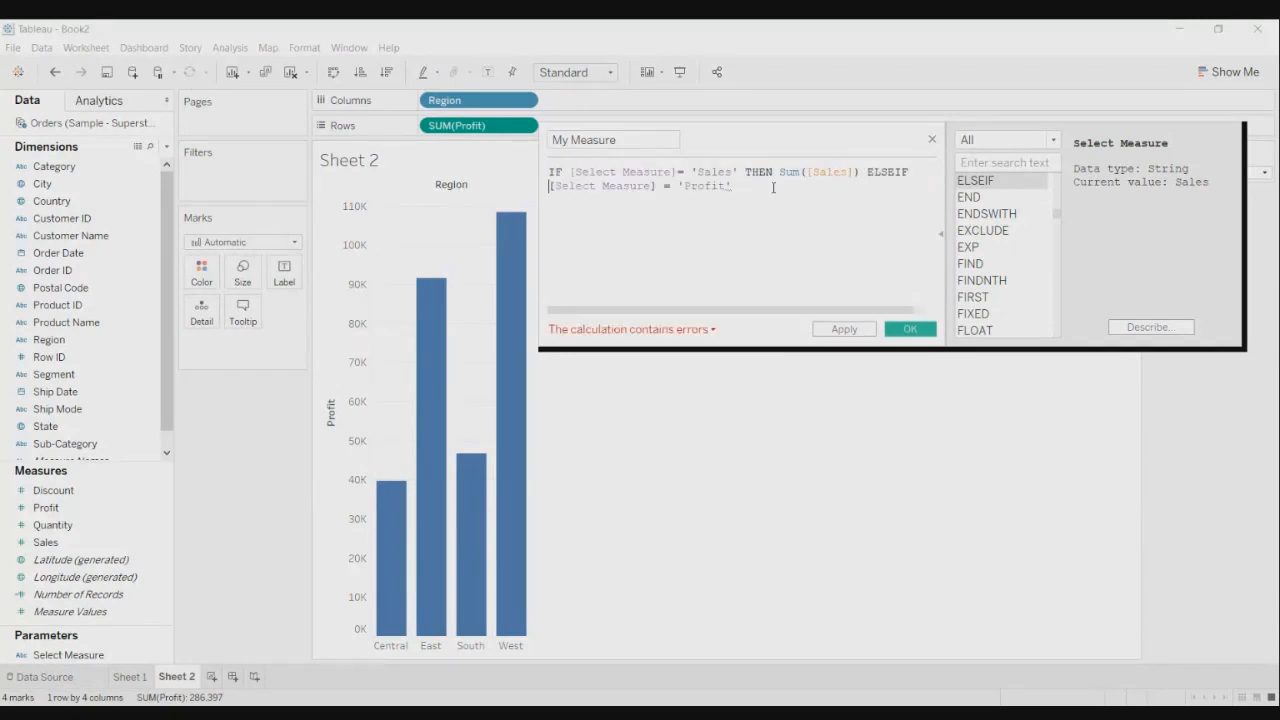
left_click(773, 187)
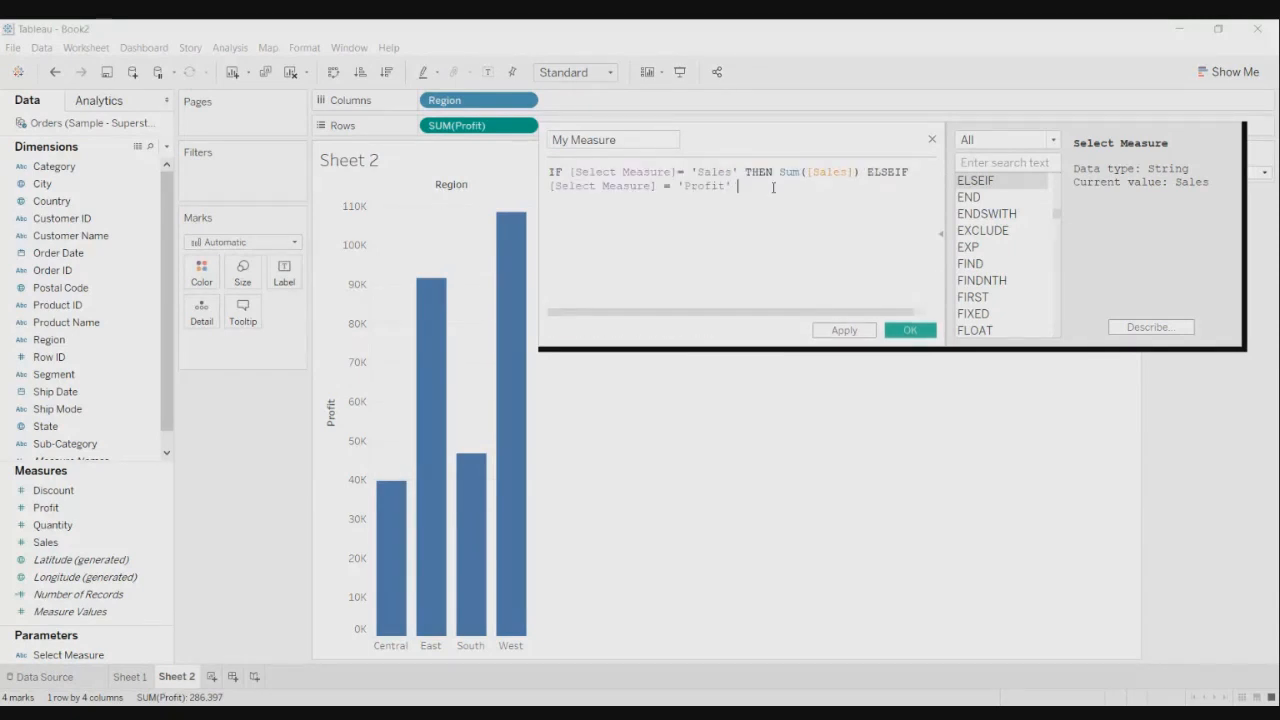
type("T")
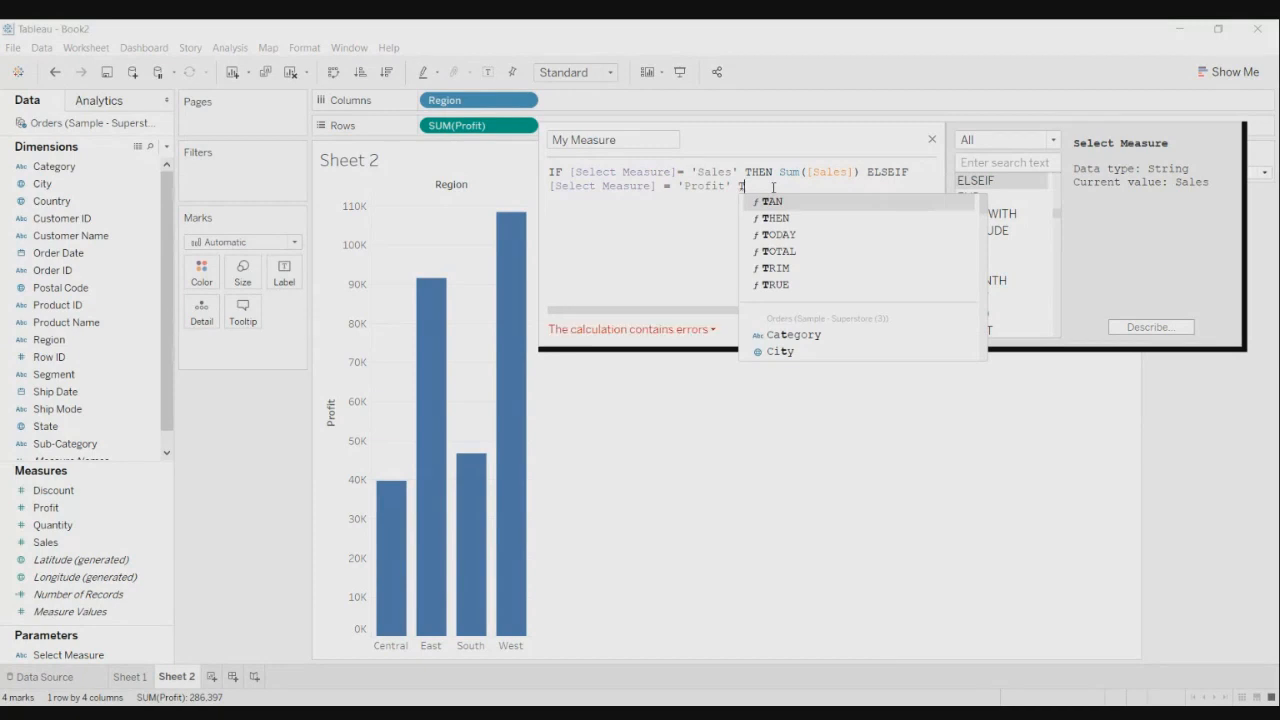
double_click(796, 217)
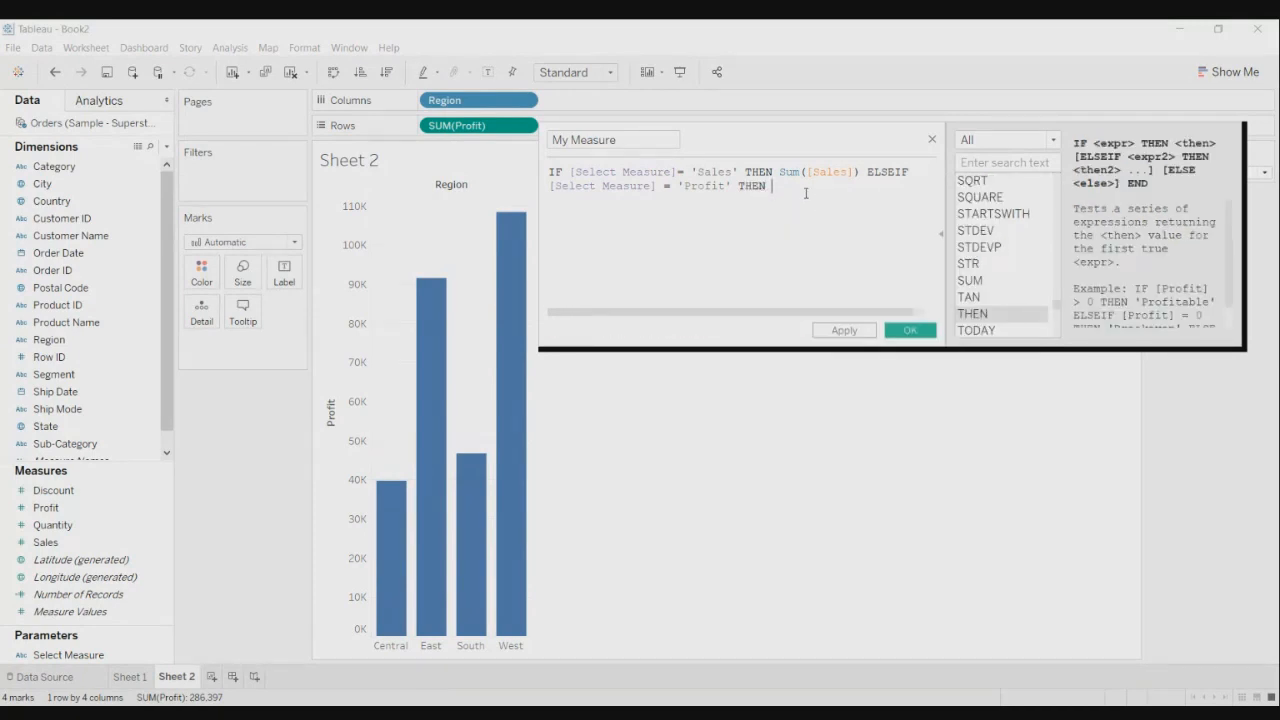
type("s\\")
key("BackSpace")
key("BackSpace")
- Return SUM([Profit]) for the Profit branch, then add ELSEIF and a new line
type("Sum")
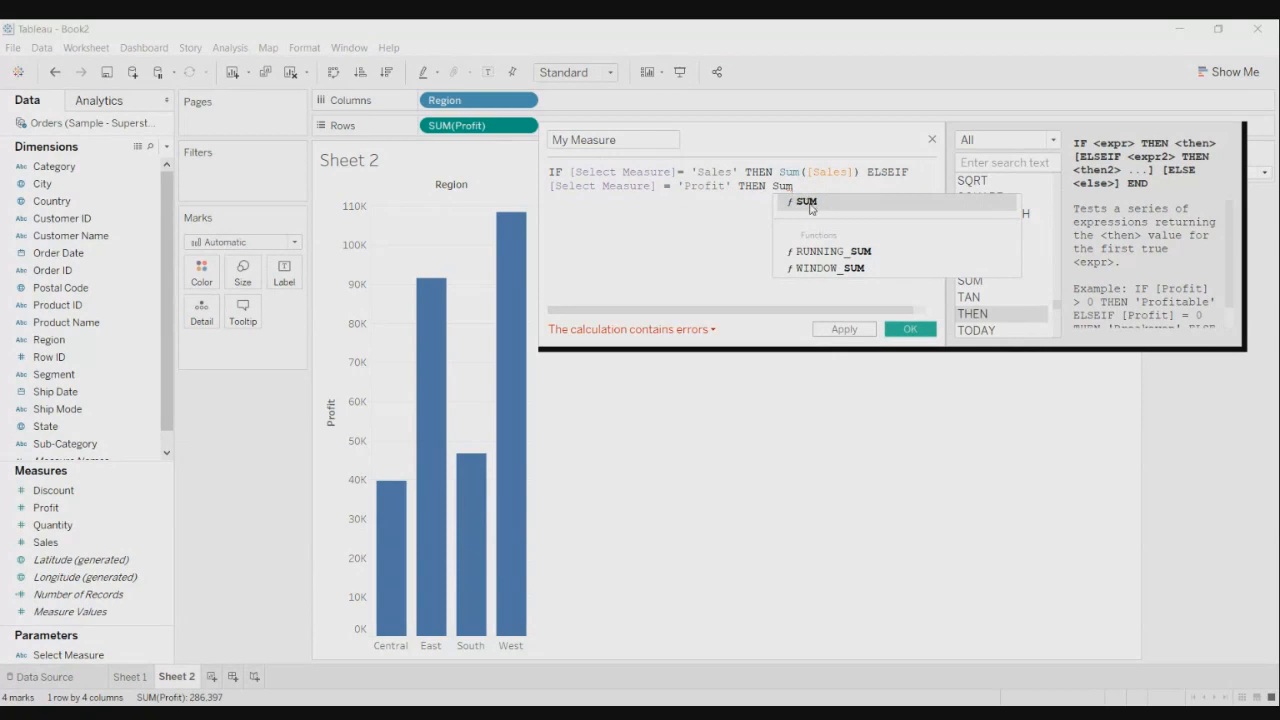
left_click(812, 203)
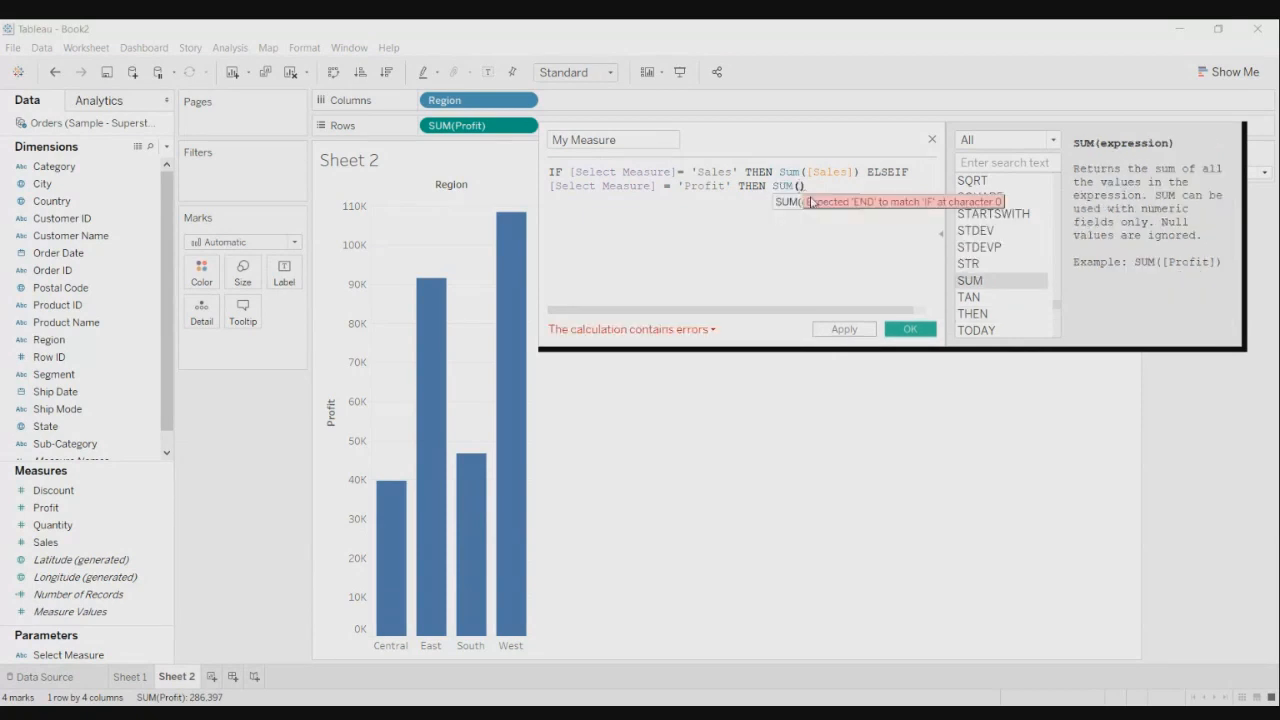
type("[Prof")
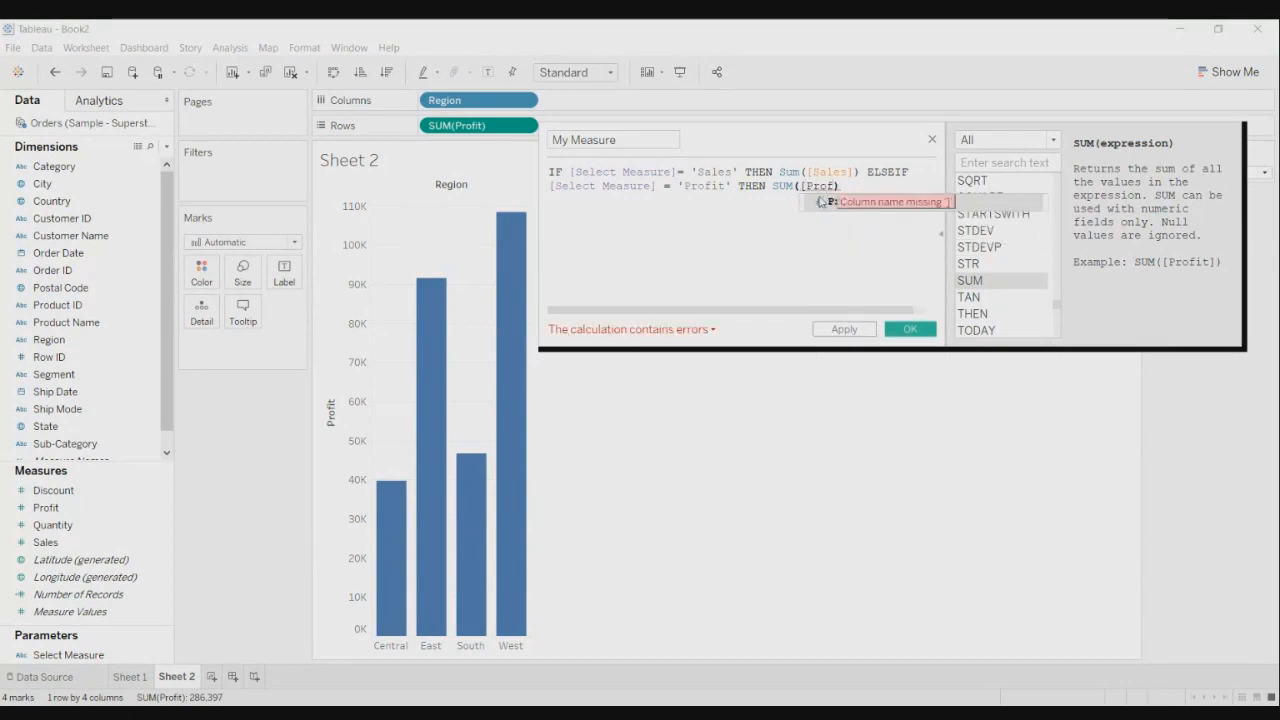
double_click(825, 201)
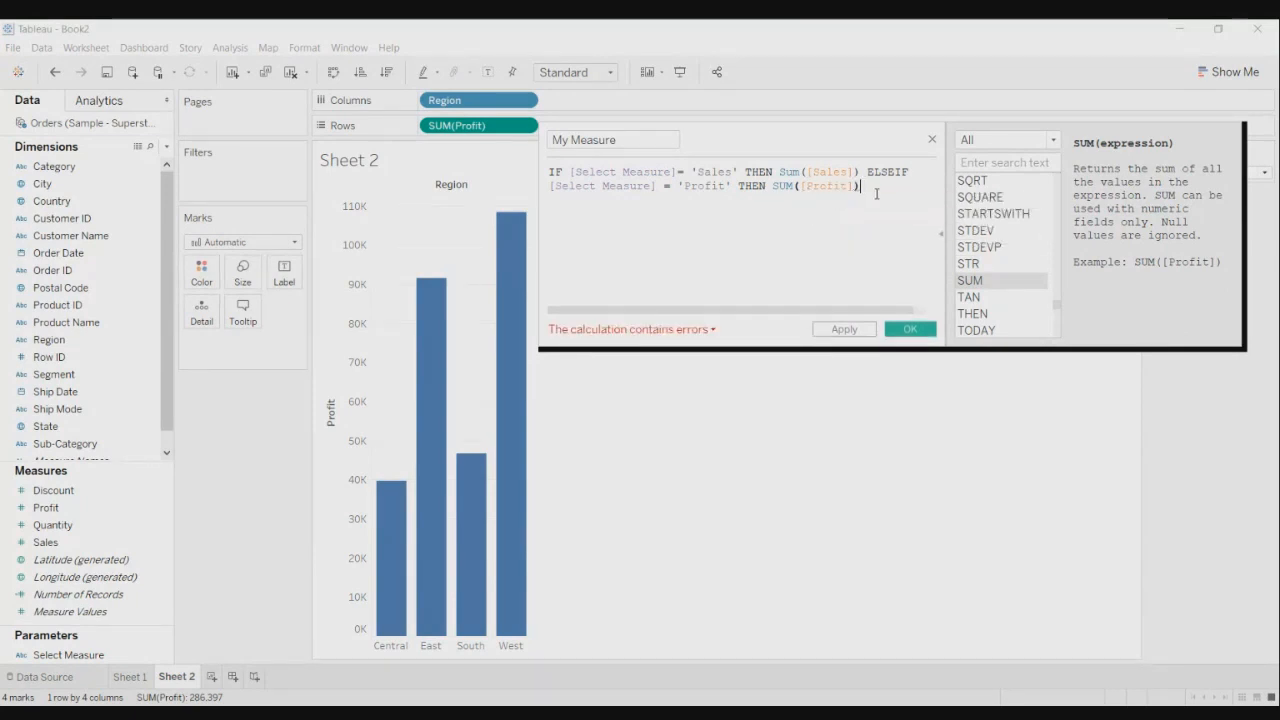
type("El")
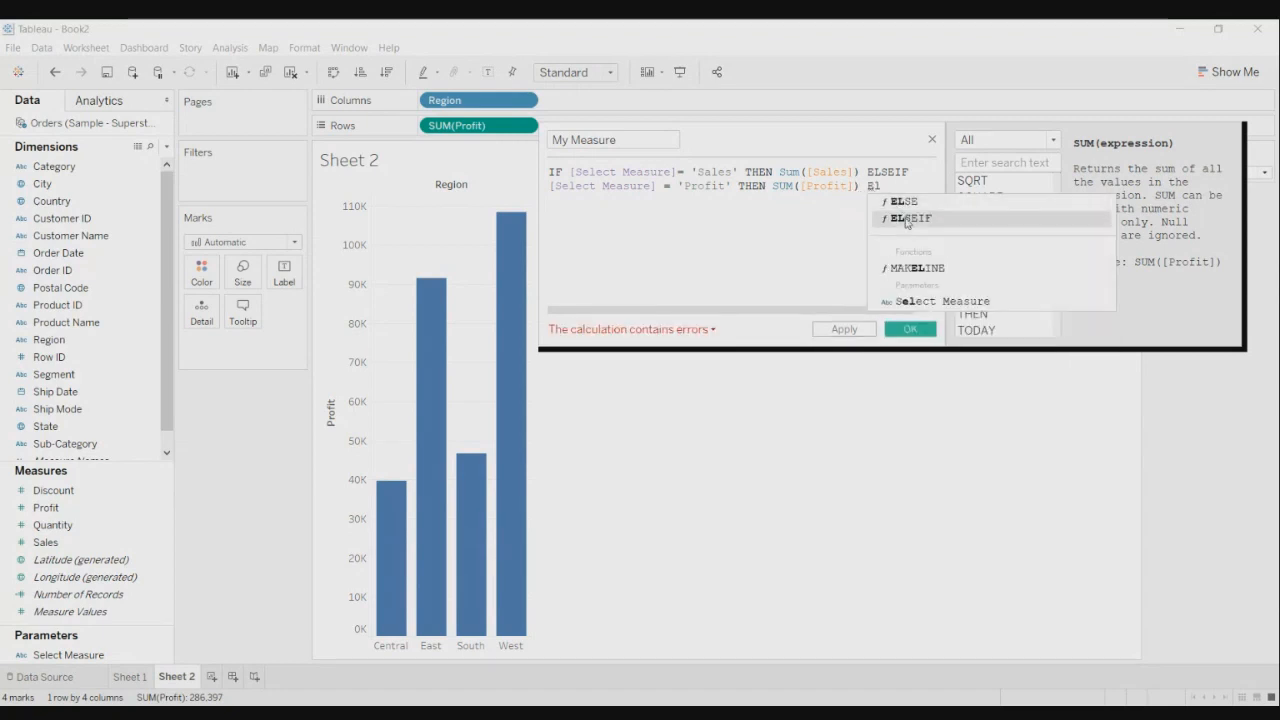
double_click(906, 217)
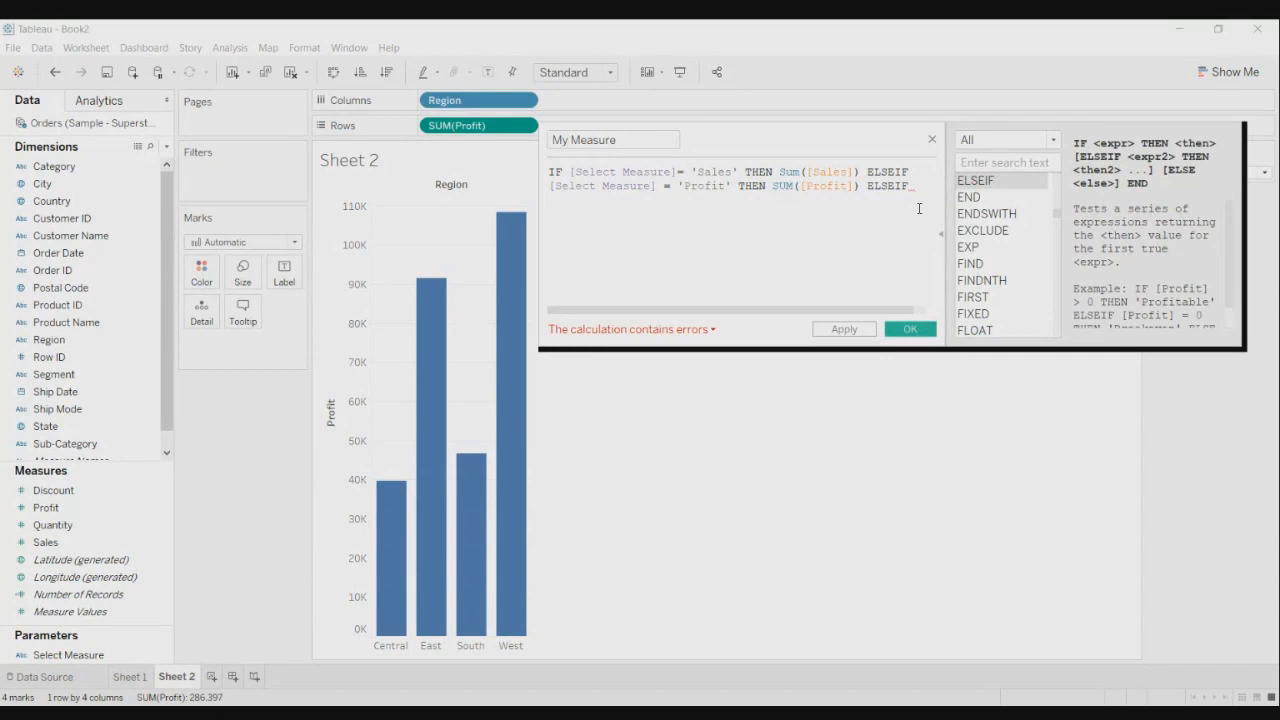
key("Return")
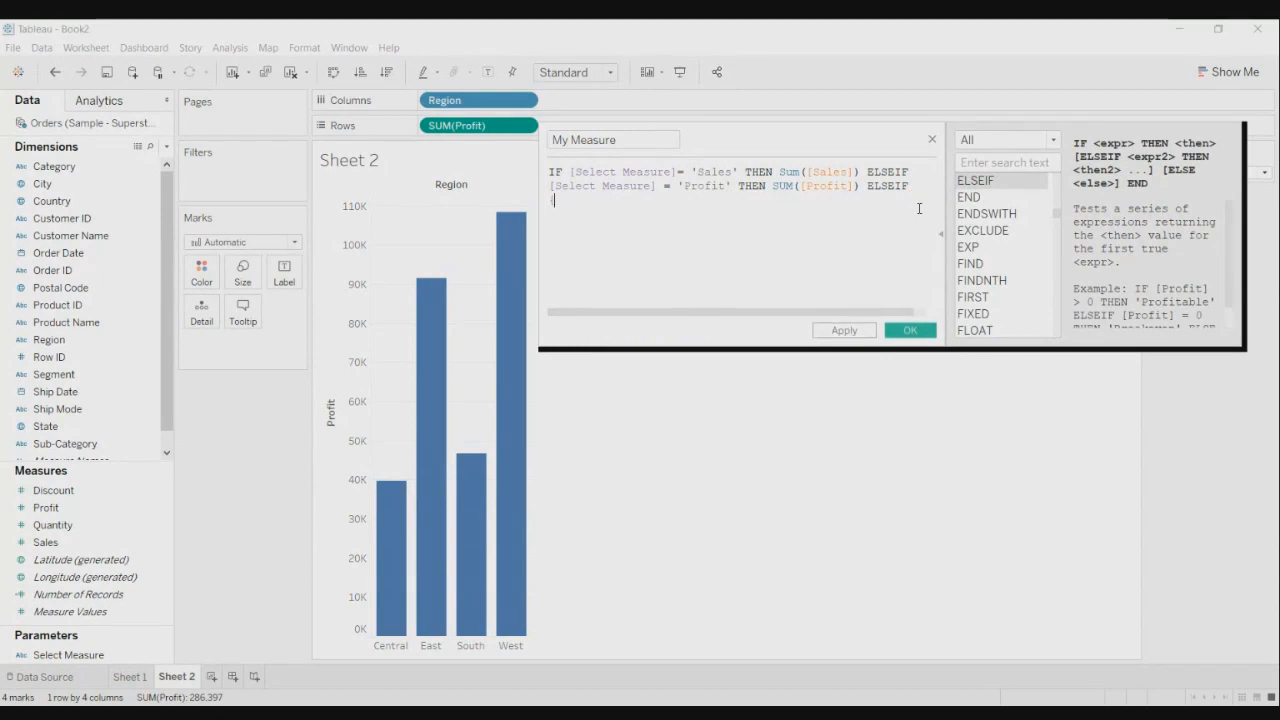
- Write [Select Measure] = 'Discount' THEN on line three
type("s")
key("BackSpace")
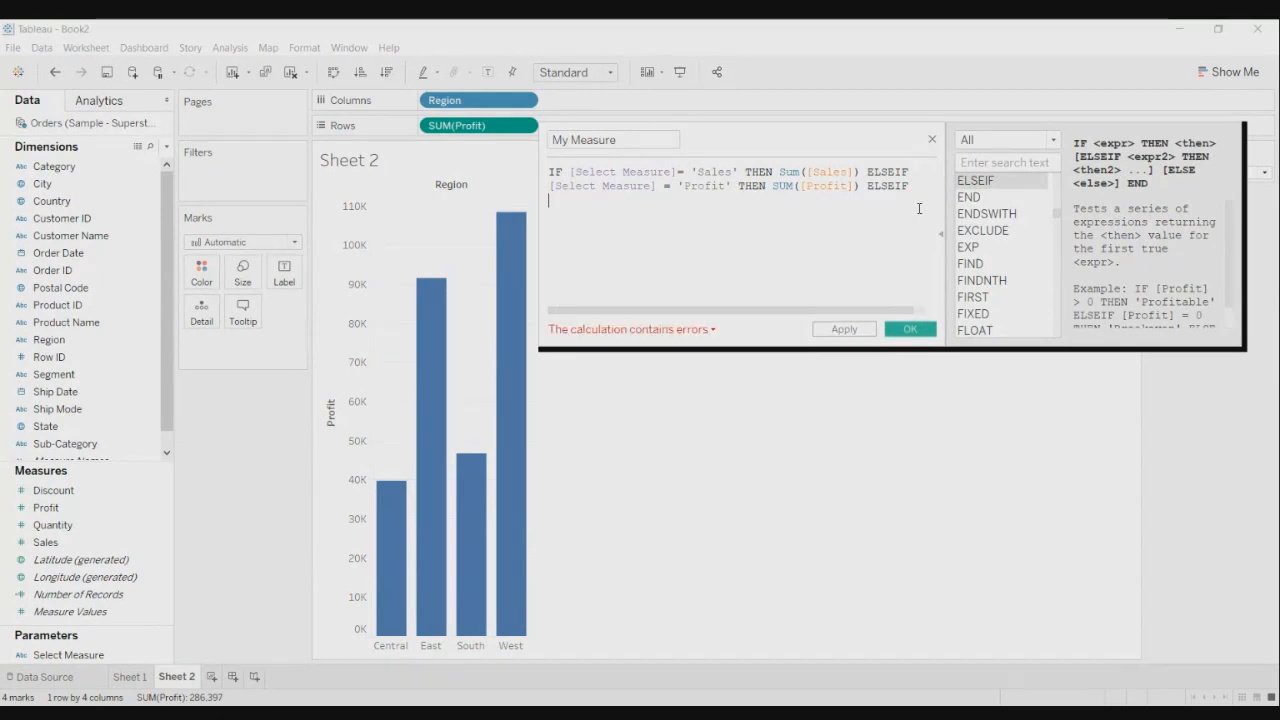
type("[Se")
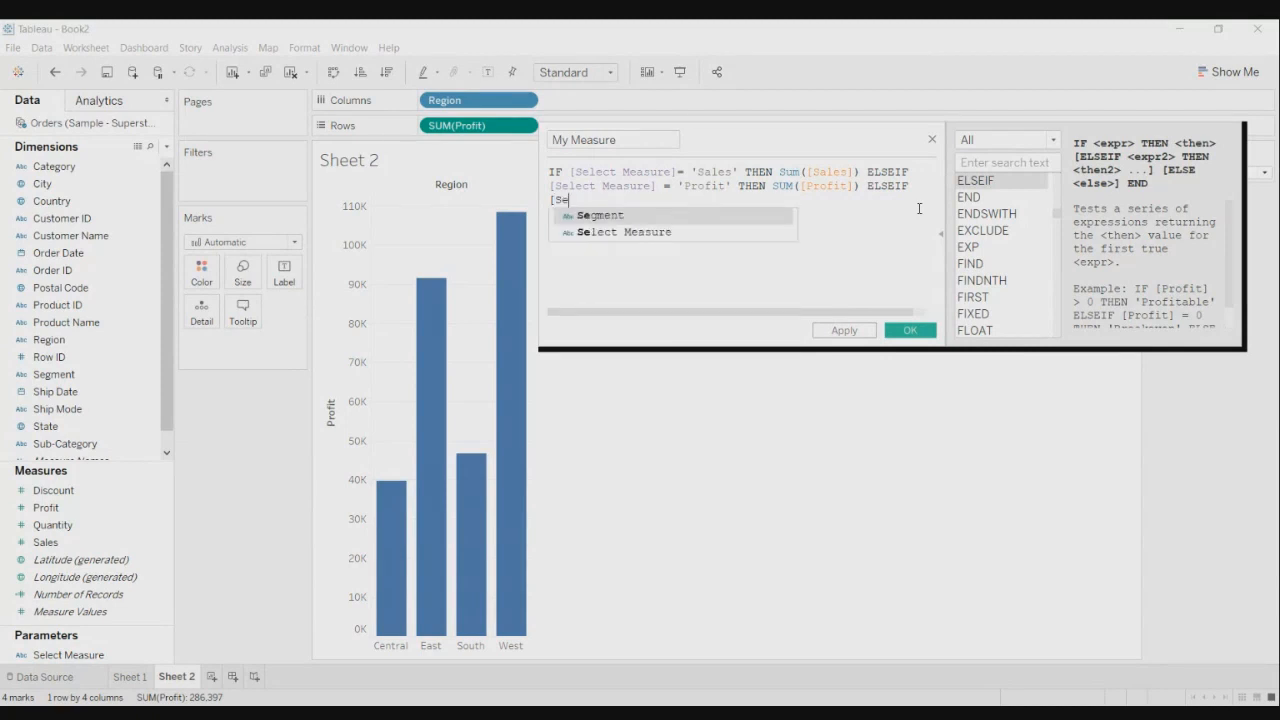
double_click(765, 231)
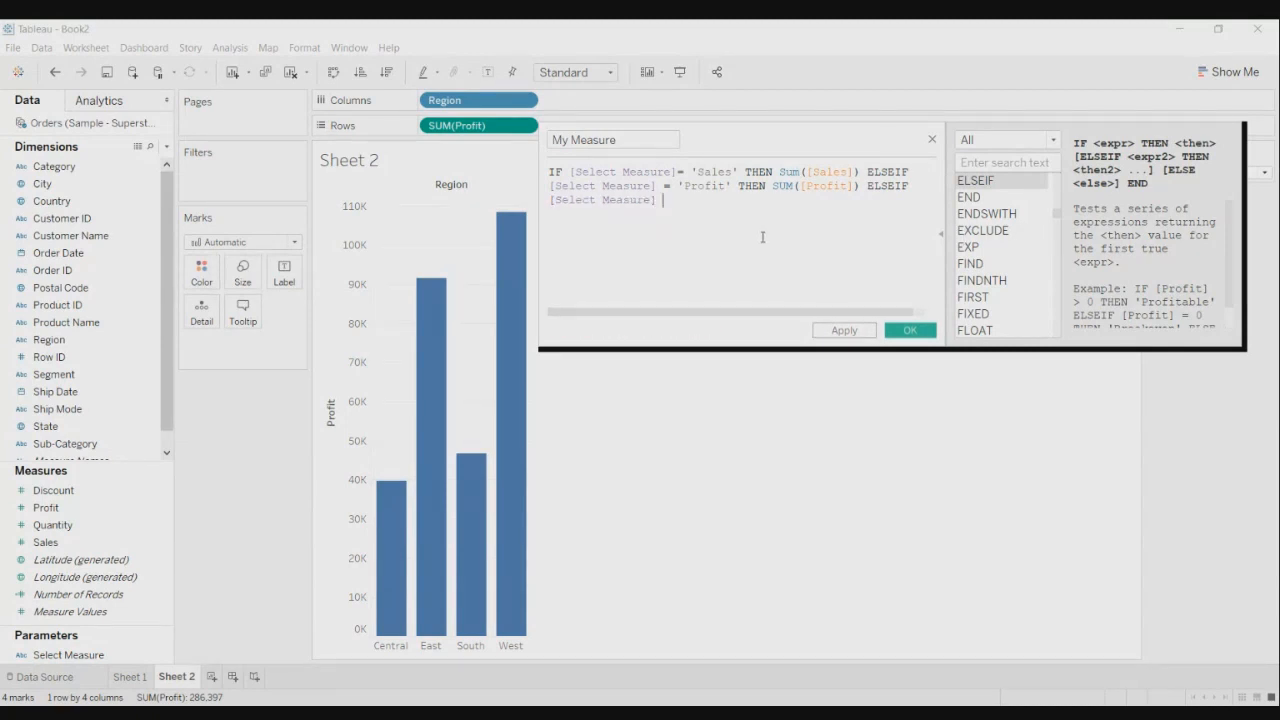
type("= 'Discount")
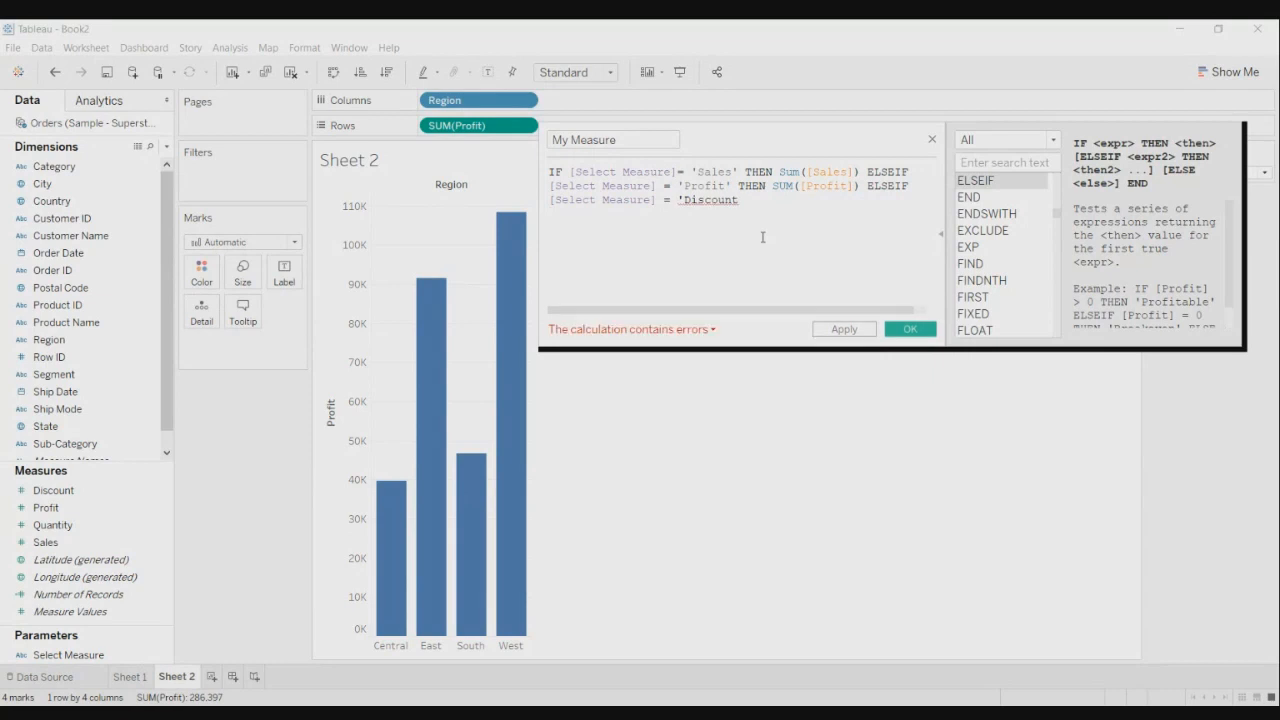
key("BackSpace")
key("BackSpace")
key("BackSpace")
key("BackSpace")
key("BackSpace")
key("BackSpace")
key("BackSpace")
key("BackSpace")
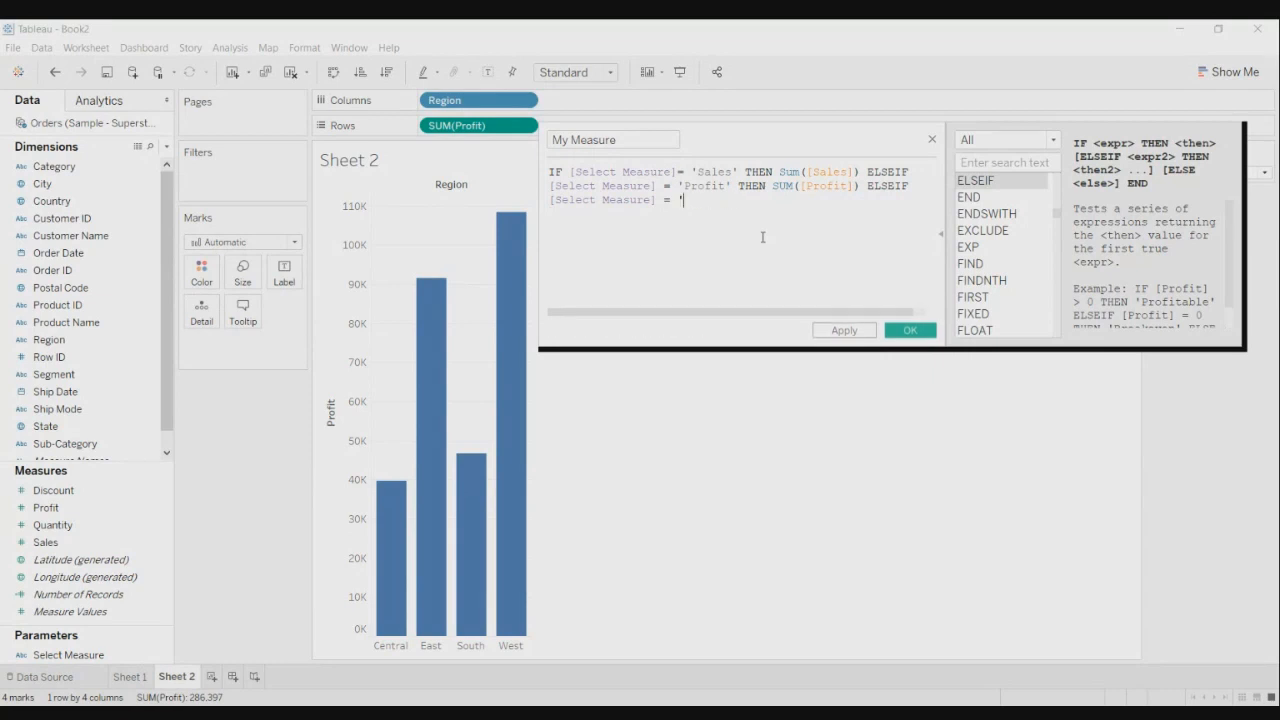
key("BackSpace")
type("'Discount' Th")
left_click(767, 214)
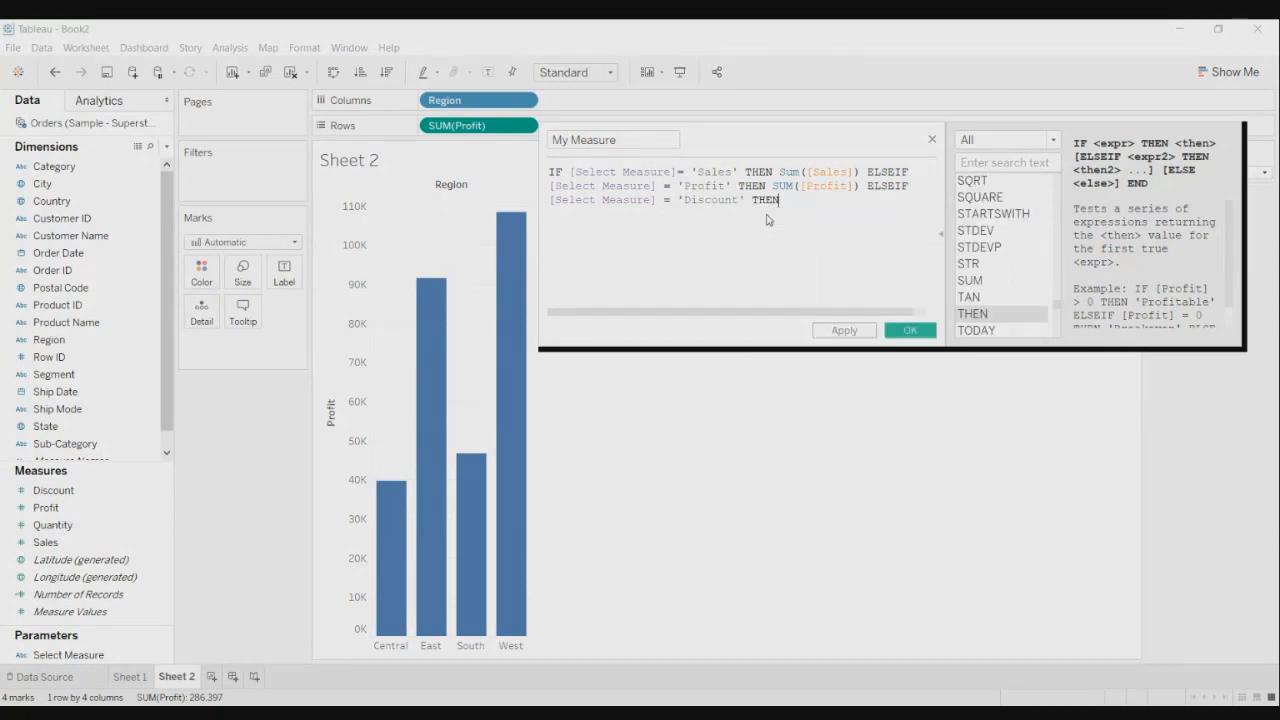
- Return SUM([Discount]) for that branch and follow it with ELSEIF
type("Sum")
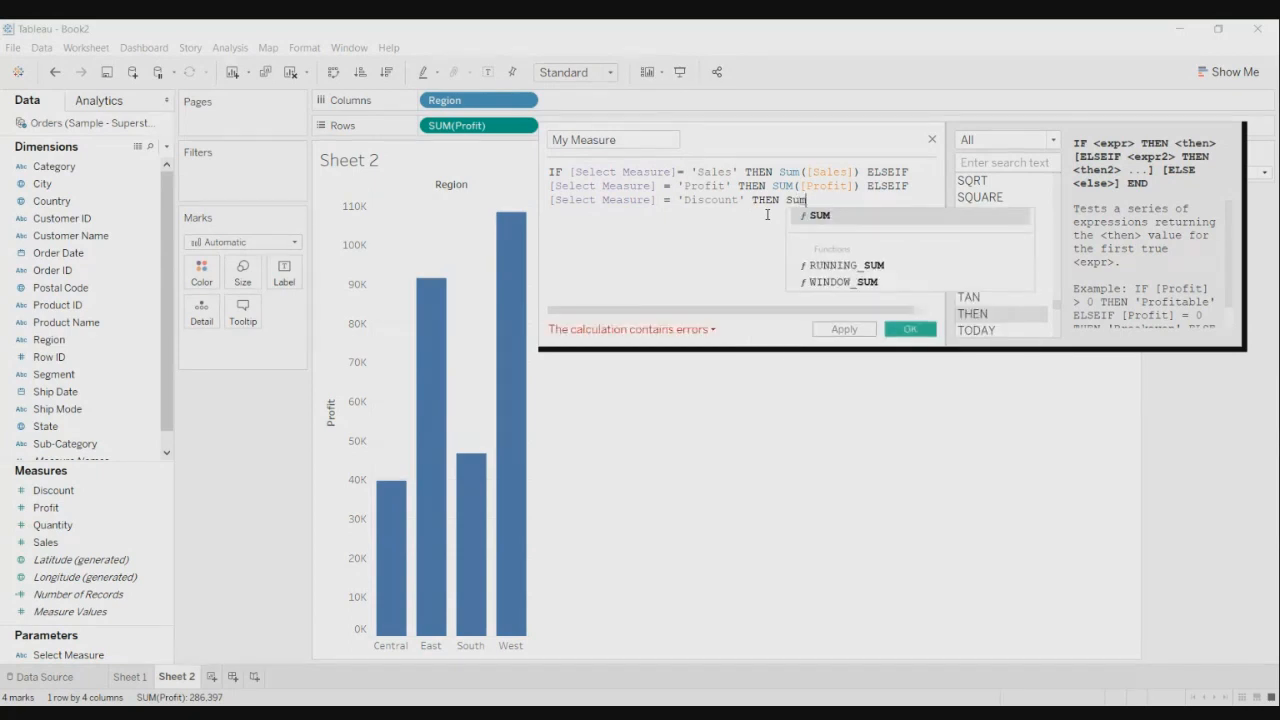
left_click(840, 218)
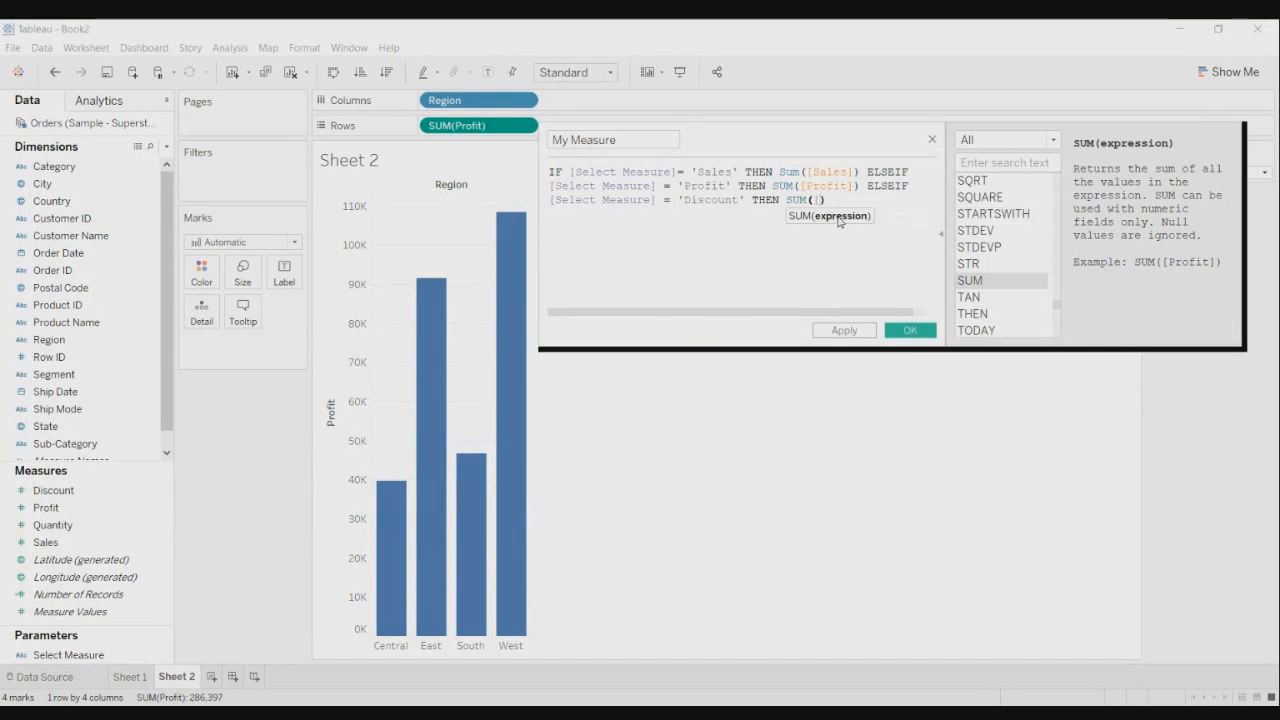
type("[Discount")
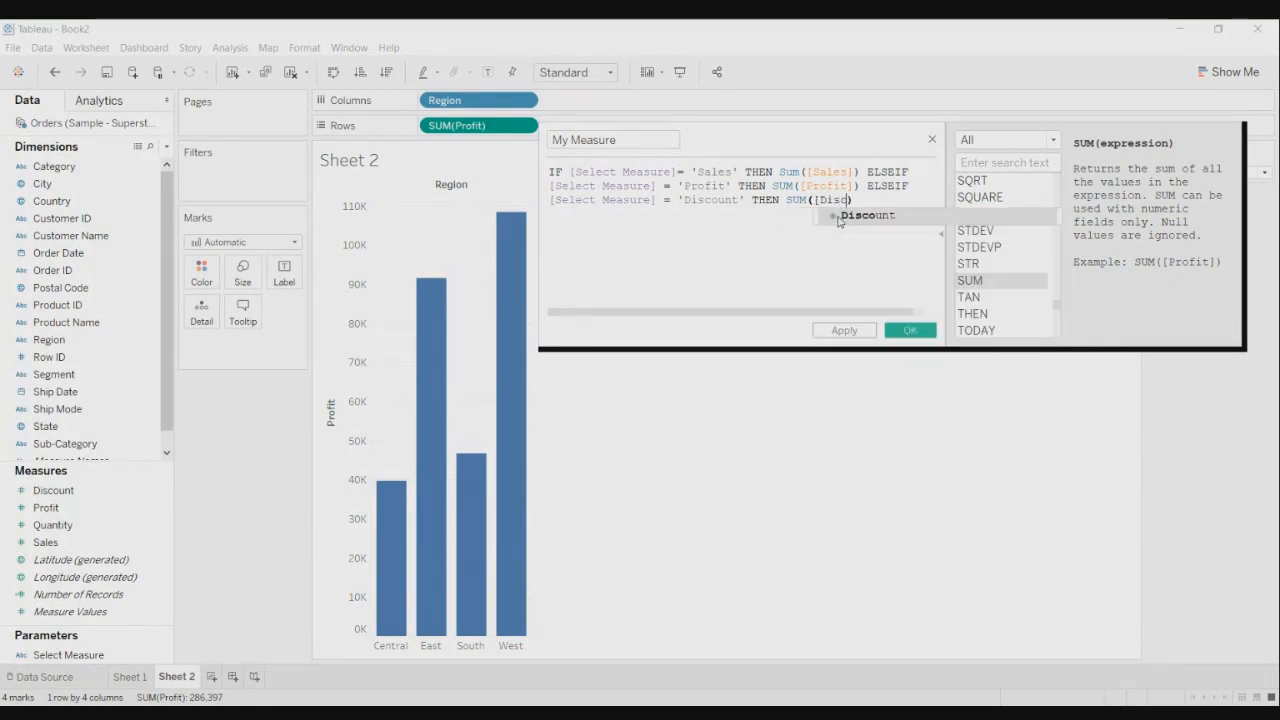
left_click(838, 217)
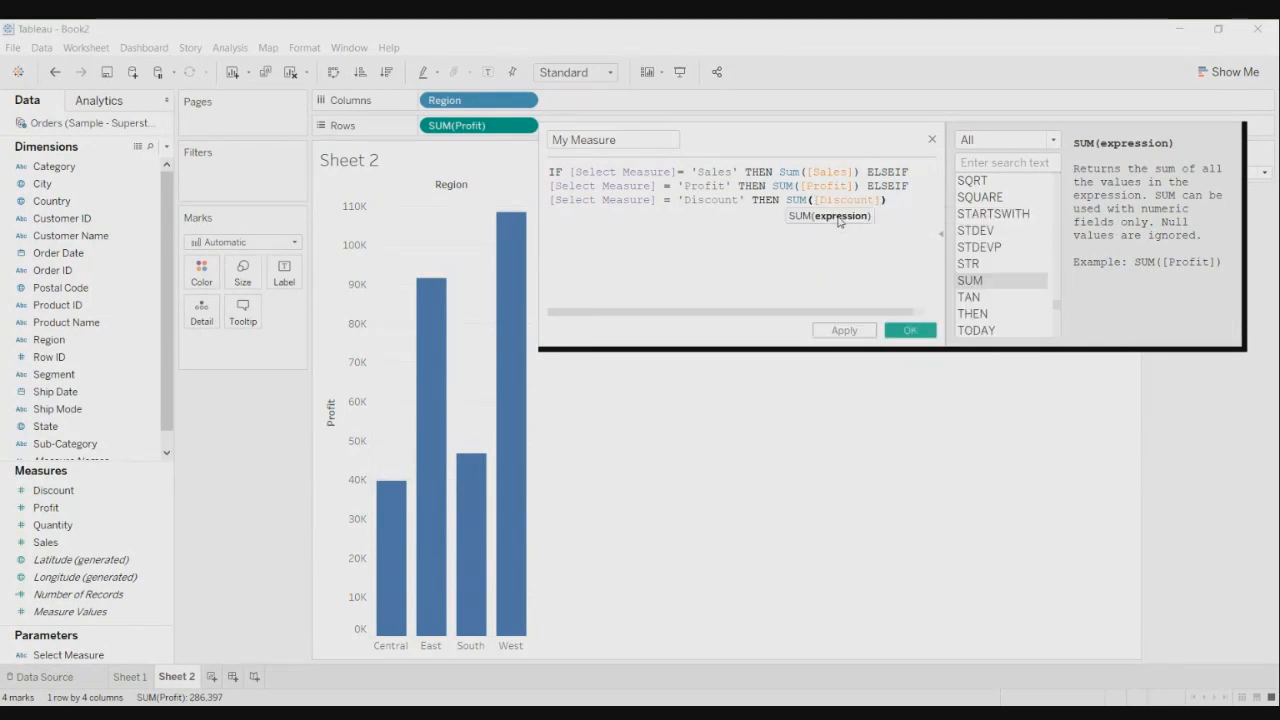
left_click(901, 198)
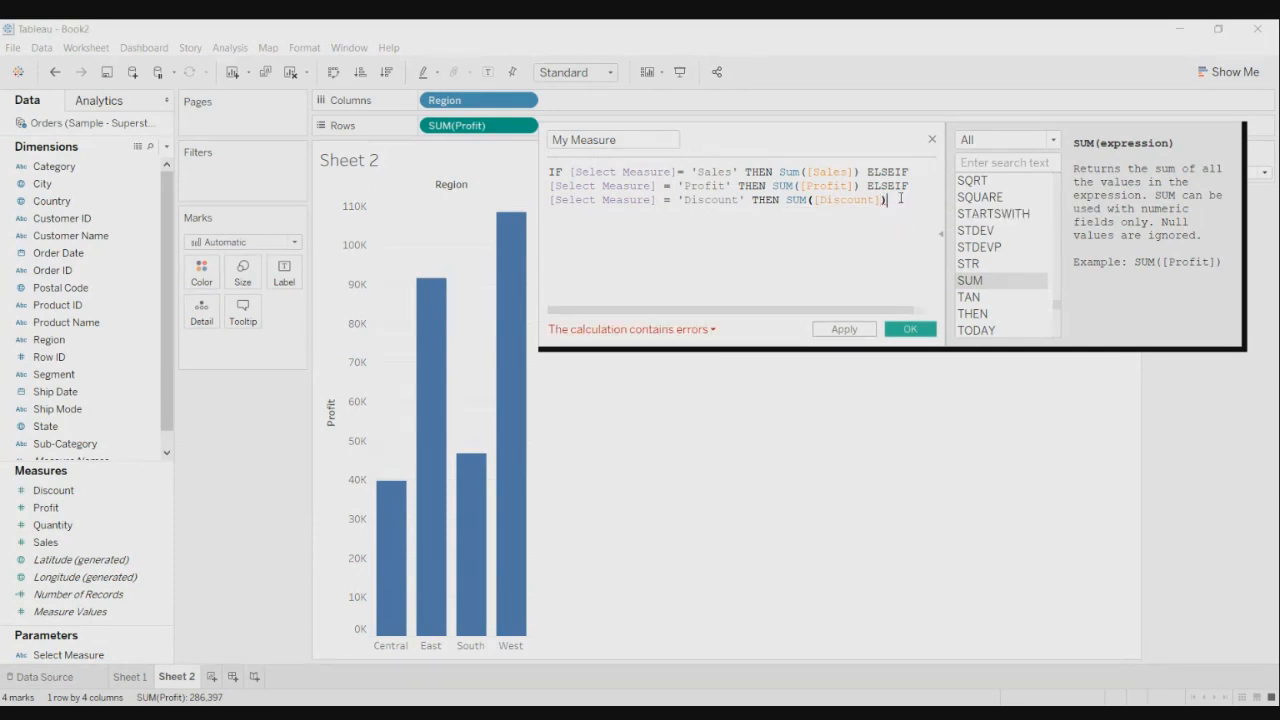
type("E")
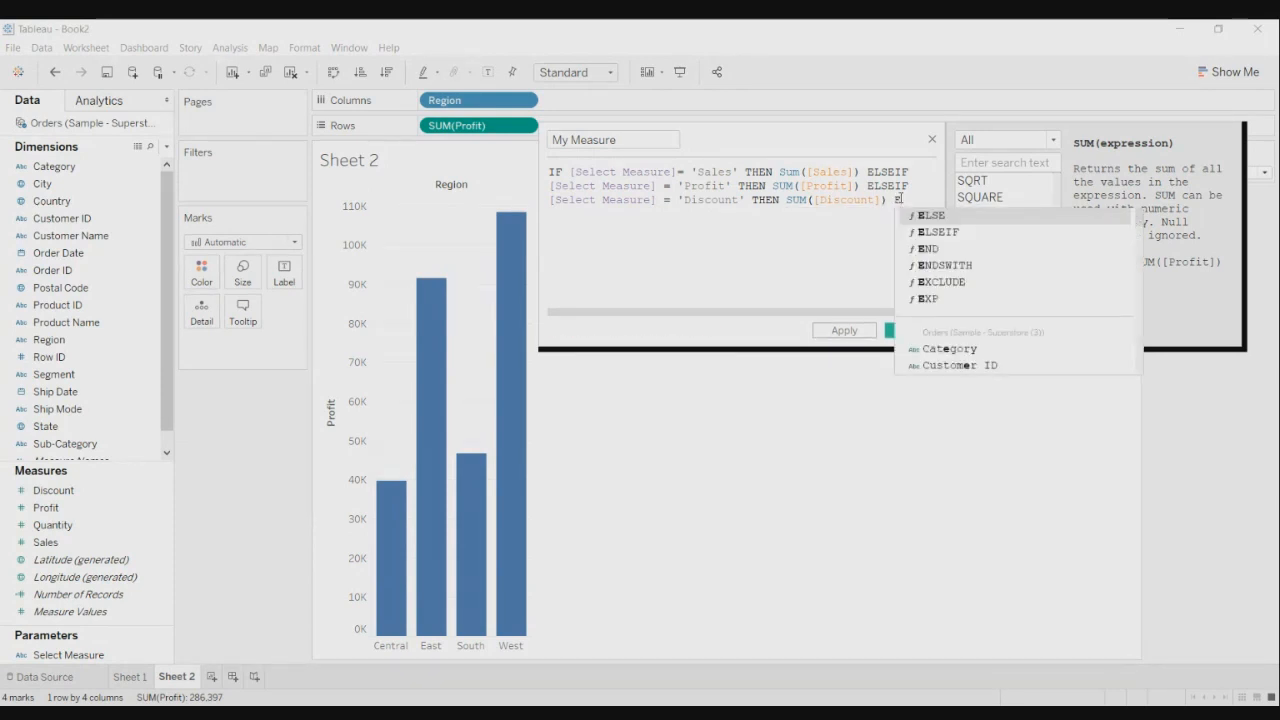
left_click(990, 232)
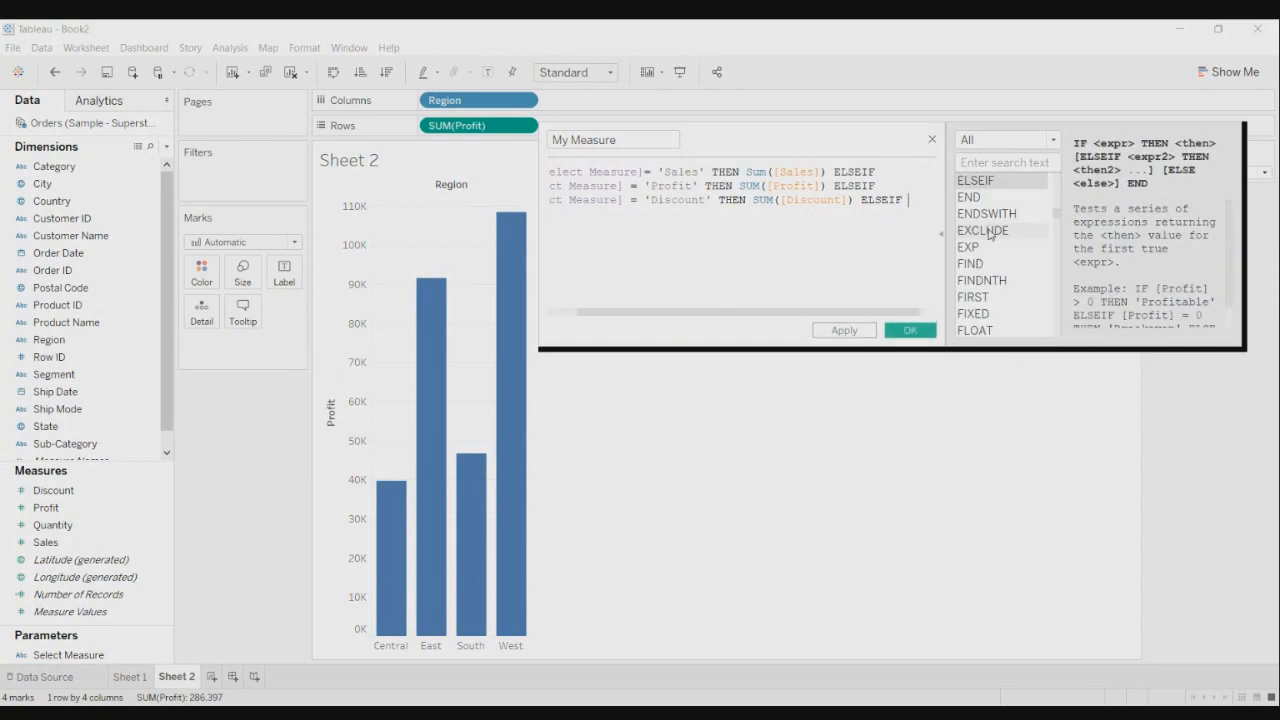
- Write [Select Measure] = 'Quantity' THEN on a new line
key("Return")
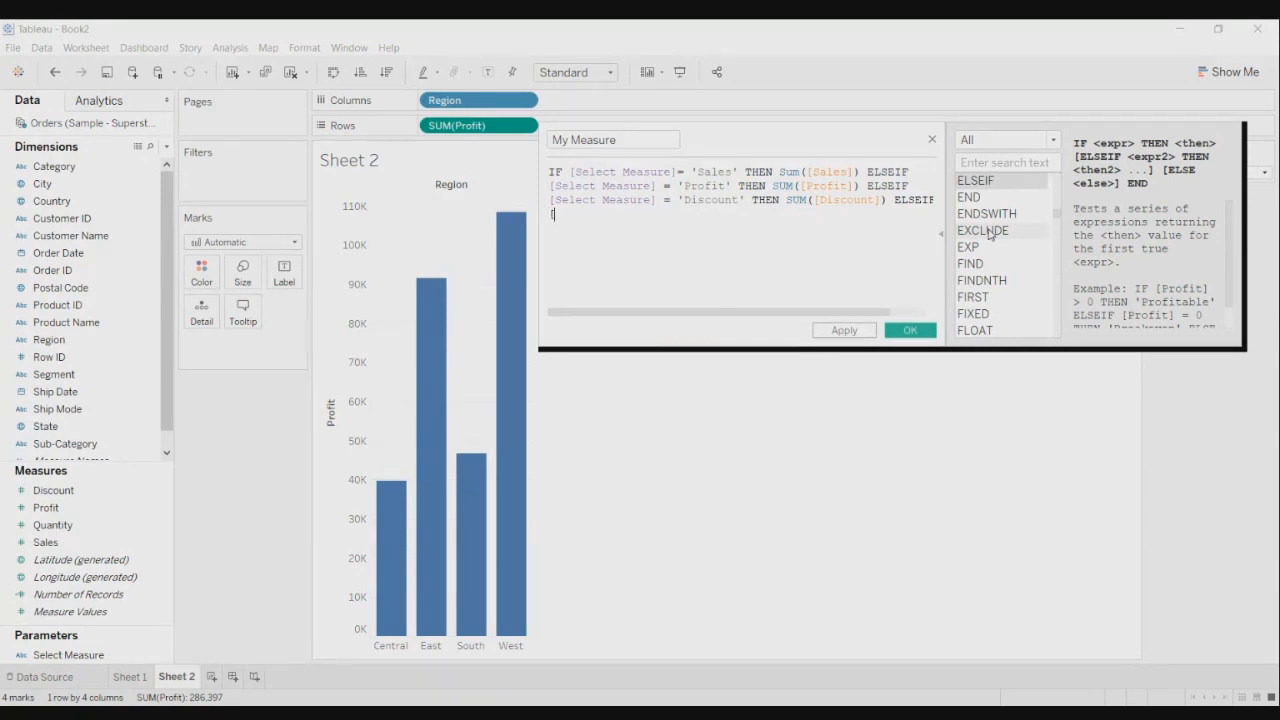
type("[Se")
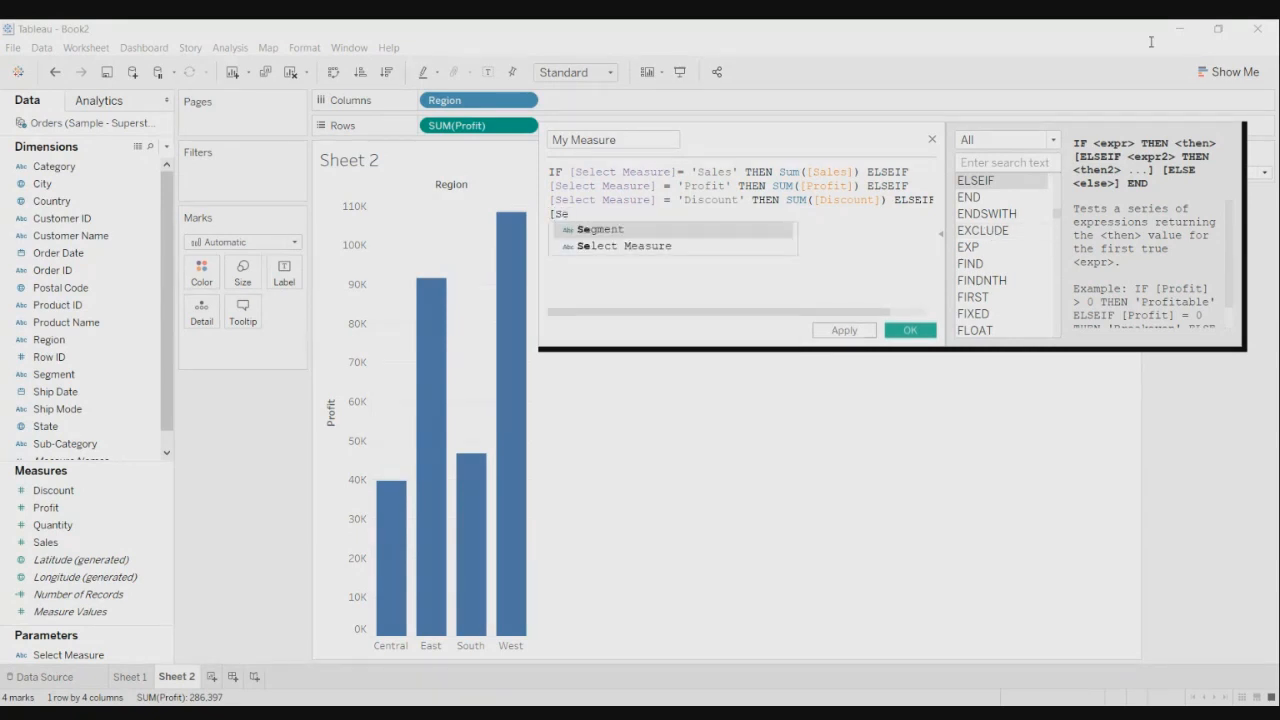
left_click(707, 253)
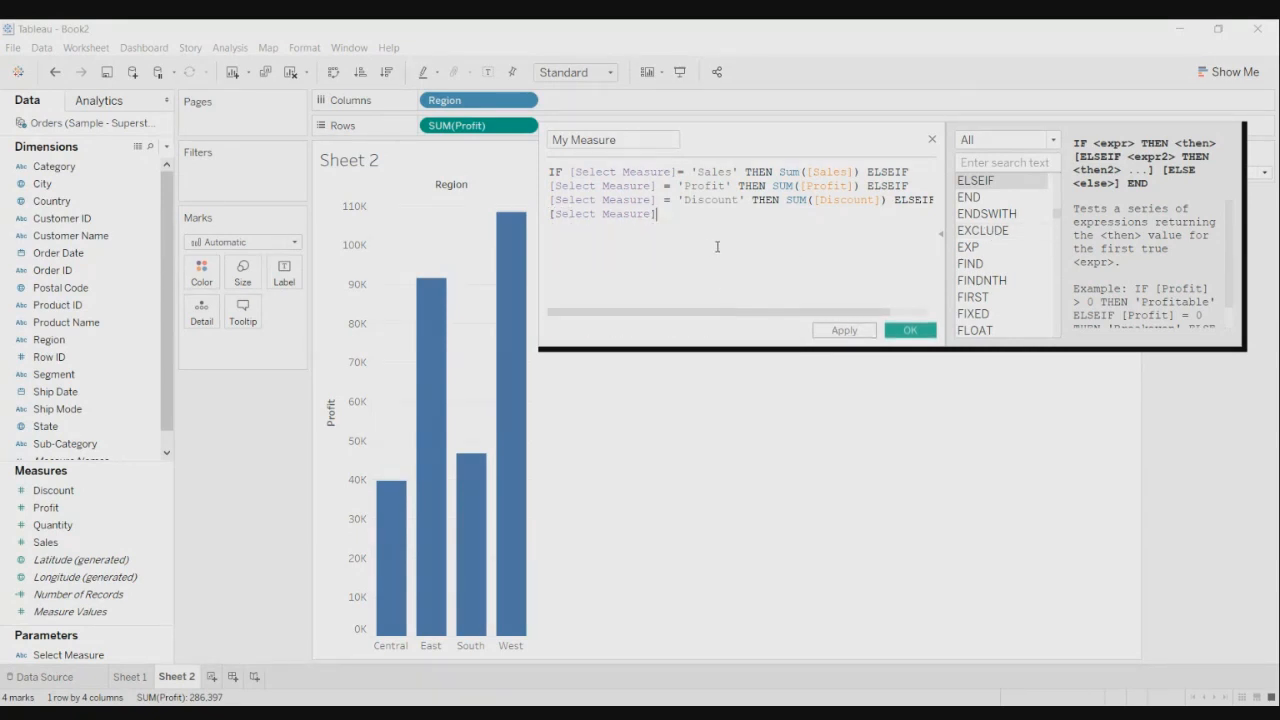
type("= ' Quanty")
key("BackSpace")
key("BackSpace")
key("BackSpace")
key("BackSpace")
key("BackSpace")
key("BackSpace")
key("BackSpace")
type("Qua")
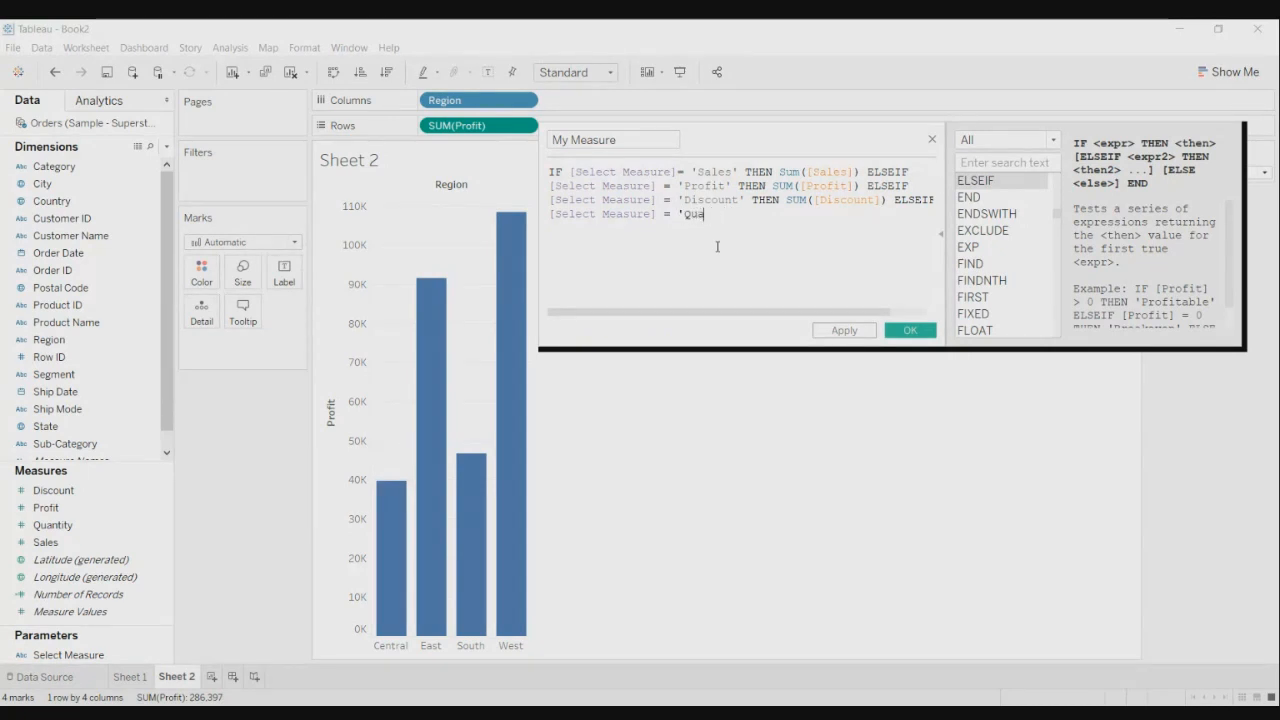
type("ntity'")
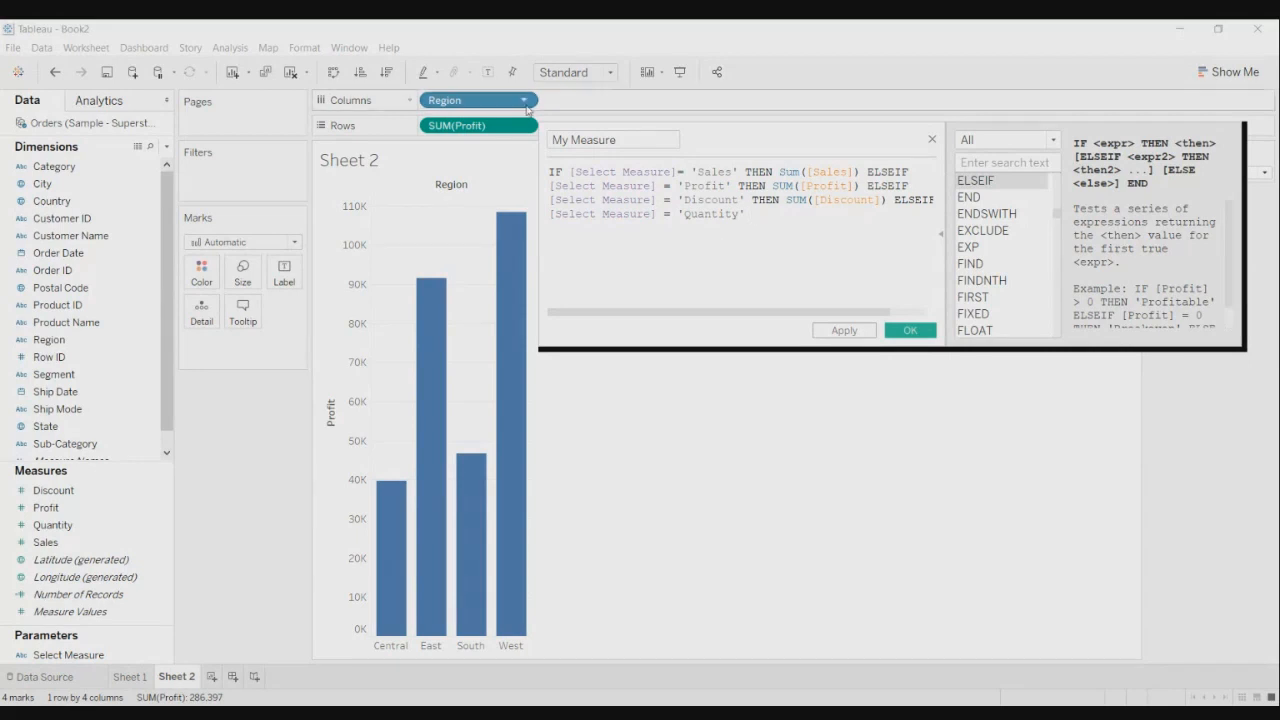
type(" Th")
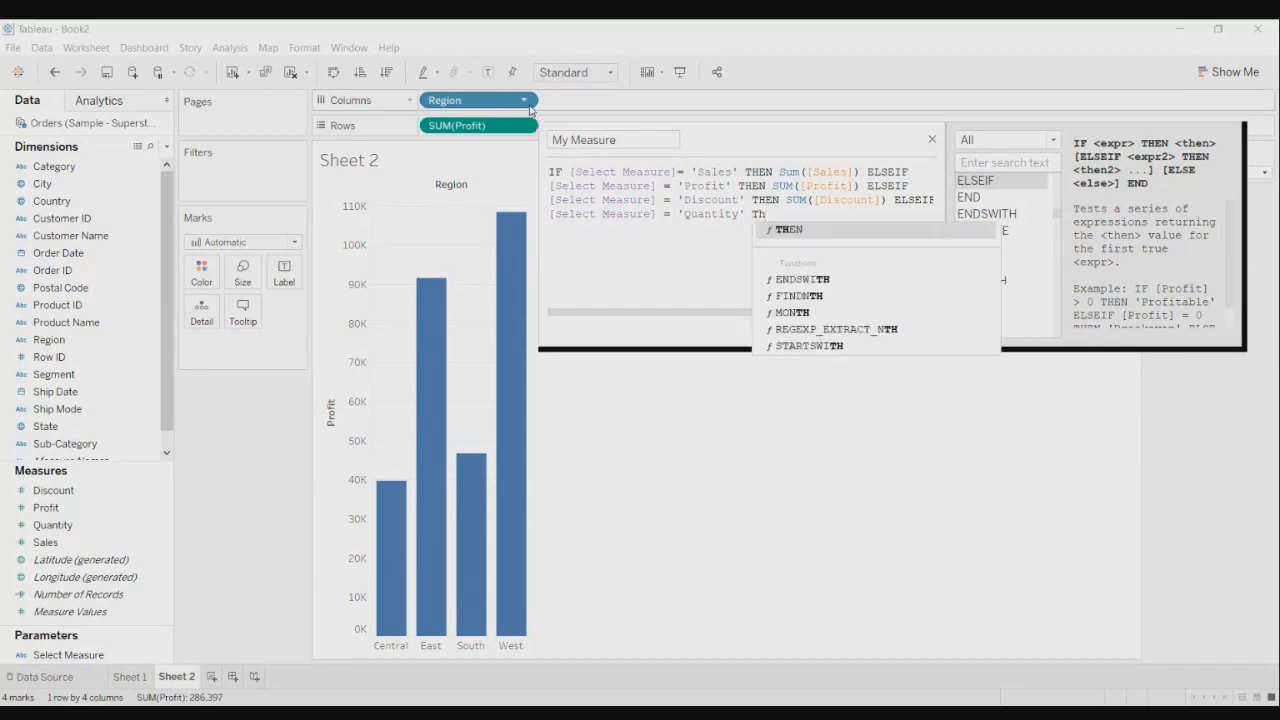
left_click(785, 229)
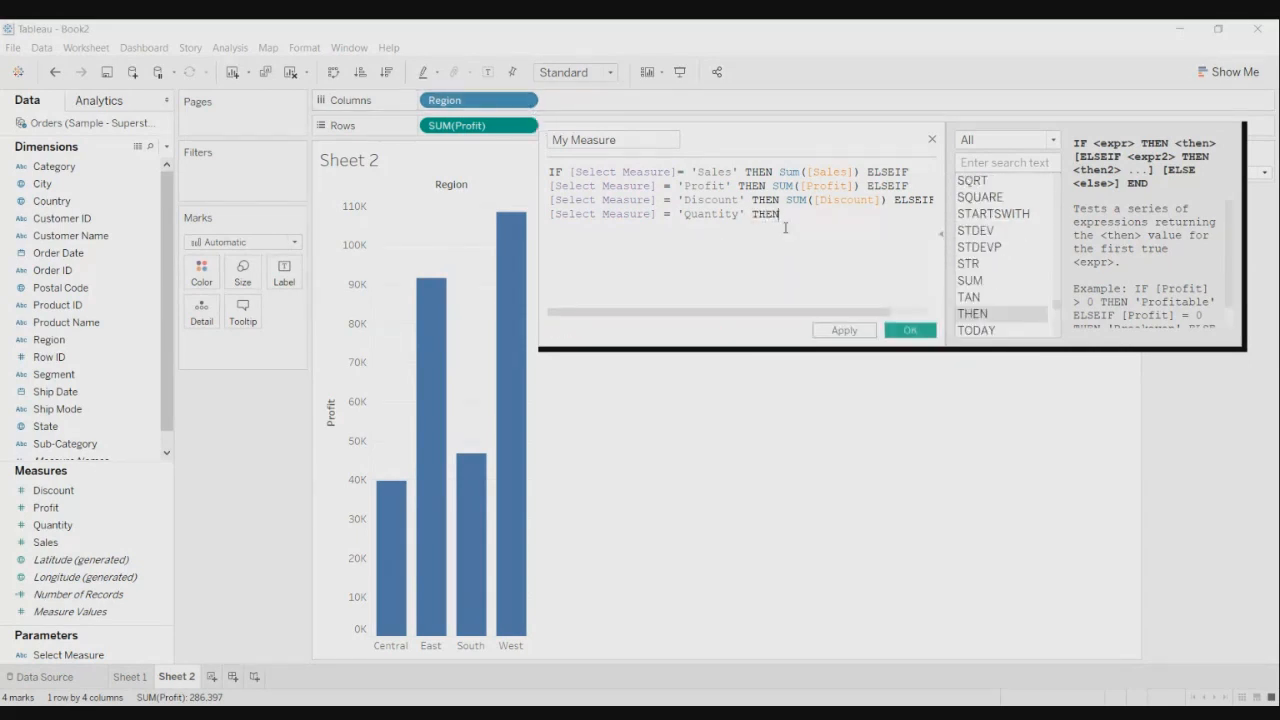
- Finish with SUM([Quantity]) END and save the My Measure calculation
type("Su")
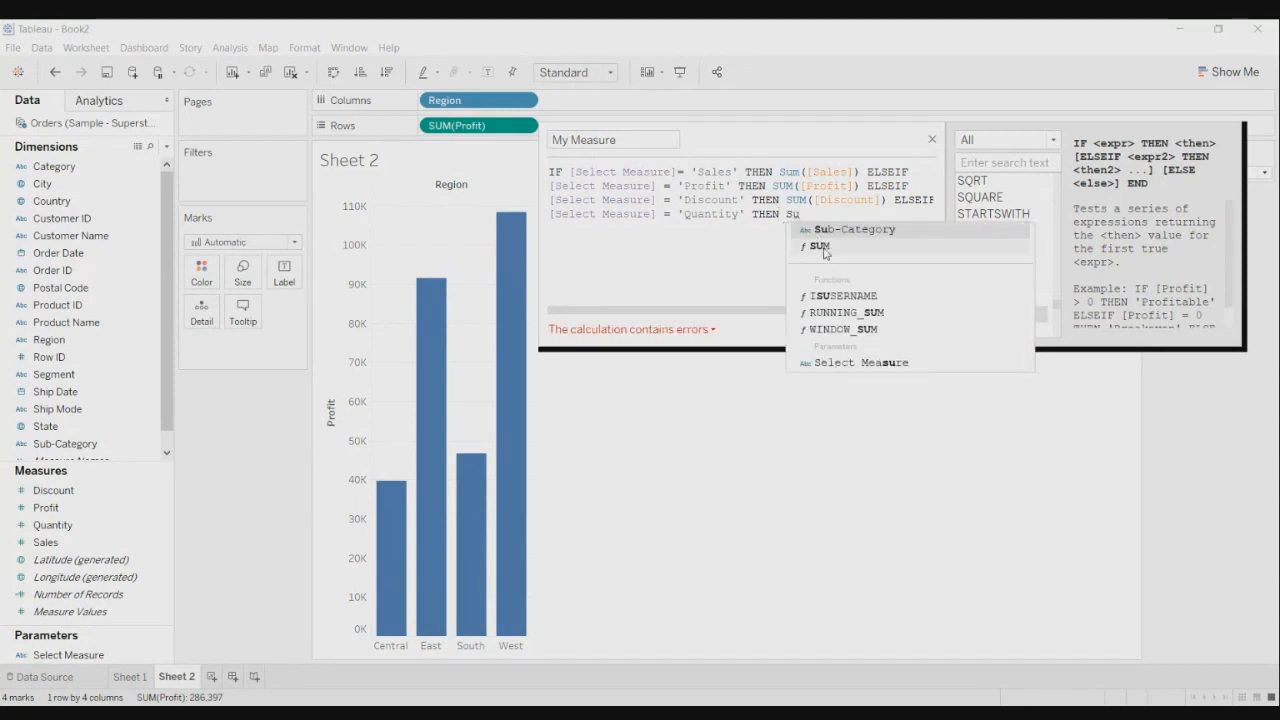
left_click(822, 247)
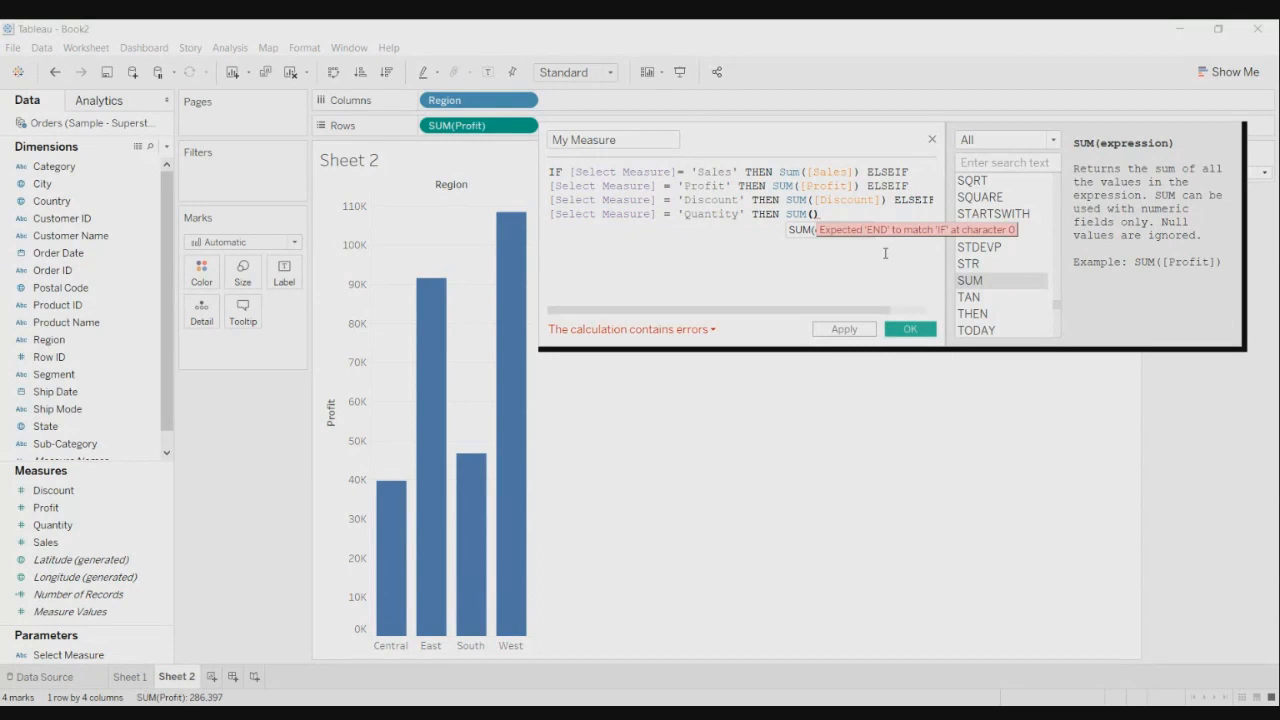
type("[Quan")
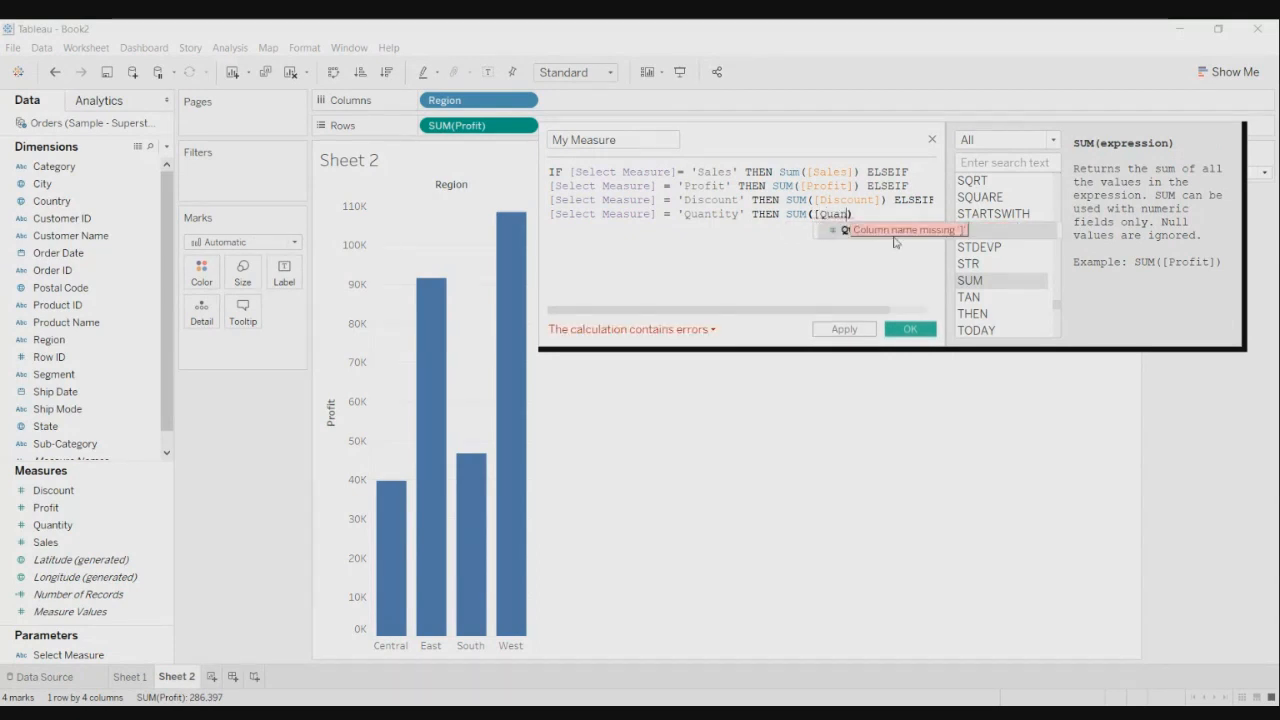
double_click(855, 229)
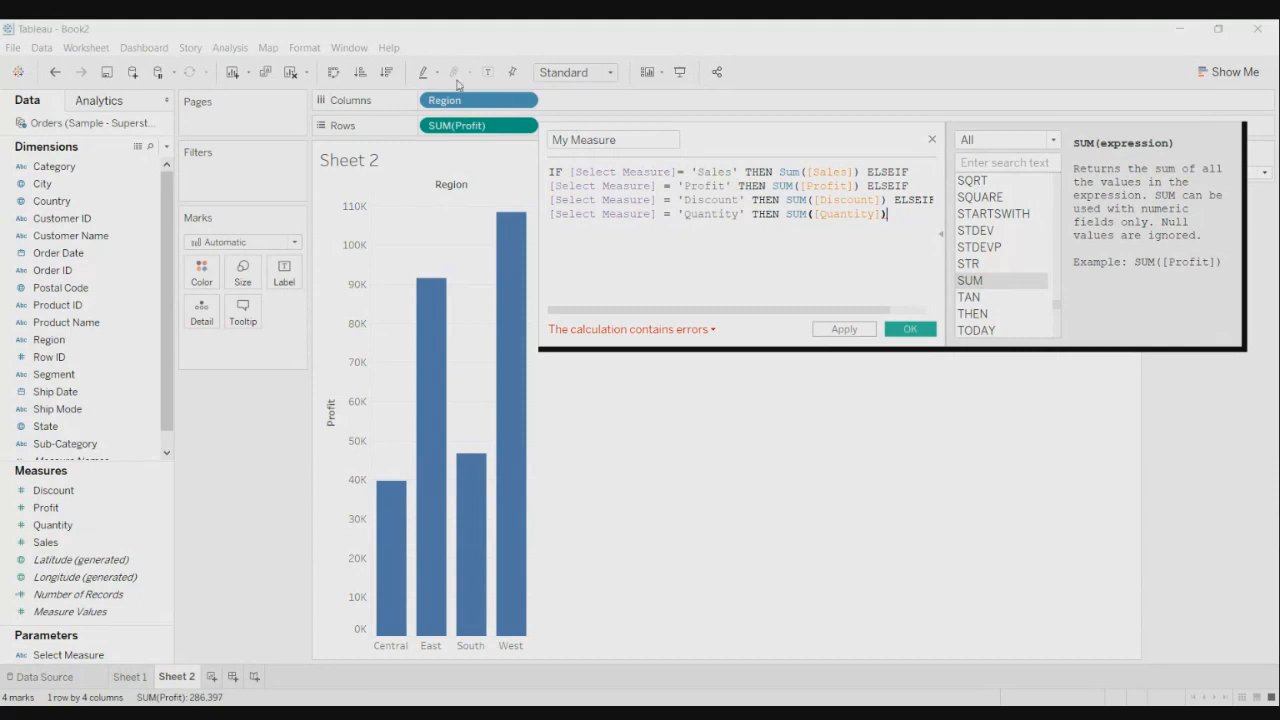
type("End")
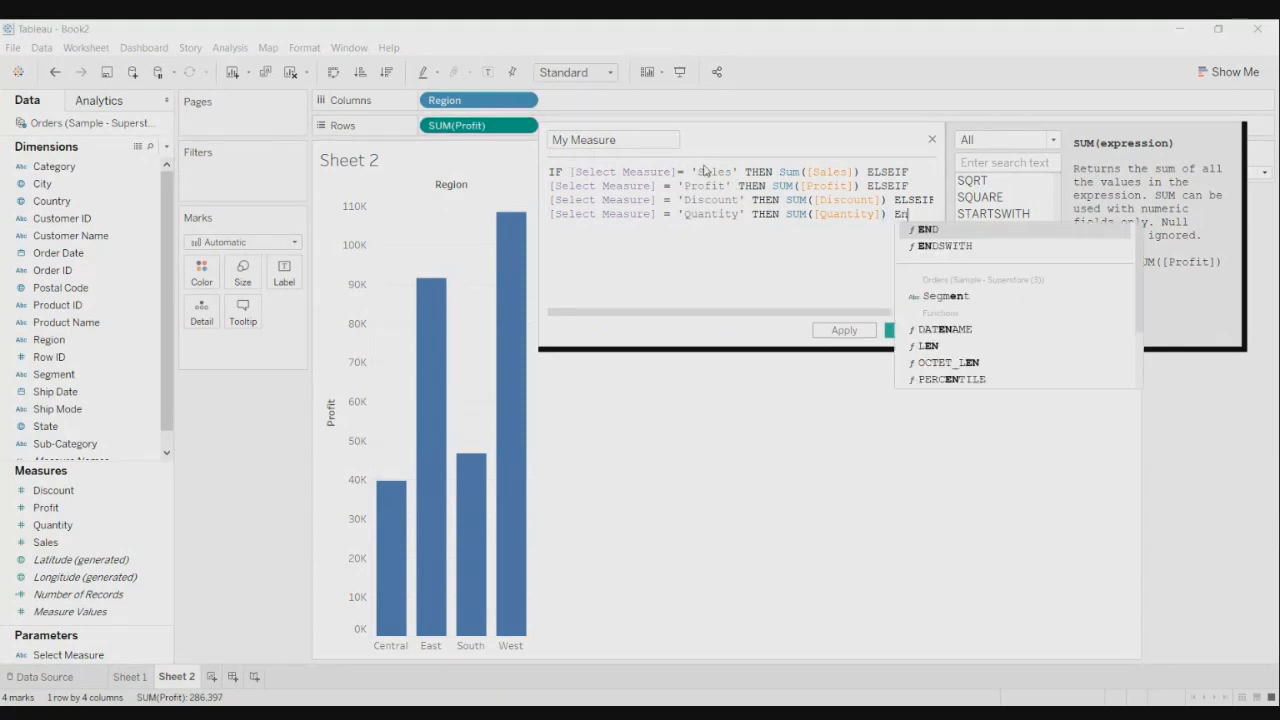
left_click(929, 229)
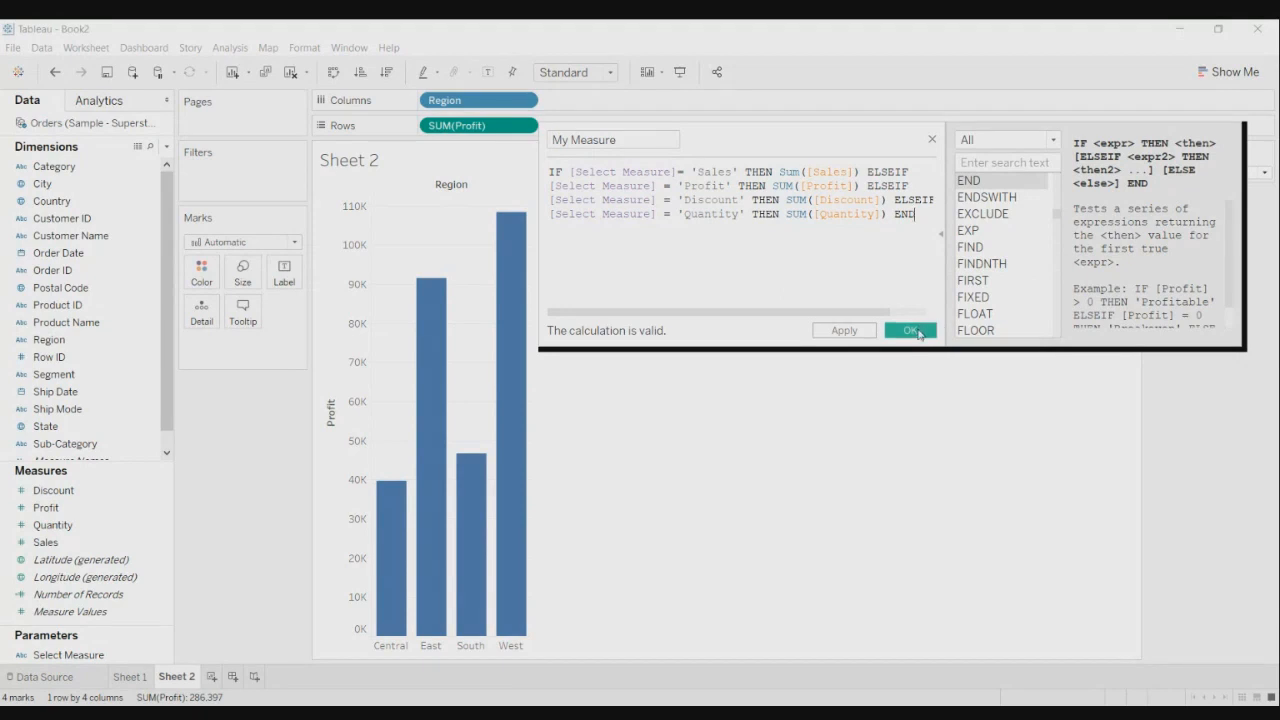
left_click(910, 331)
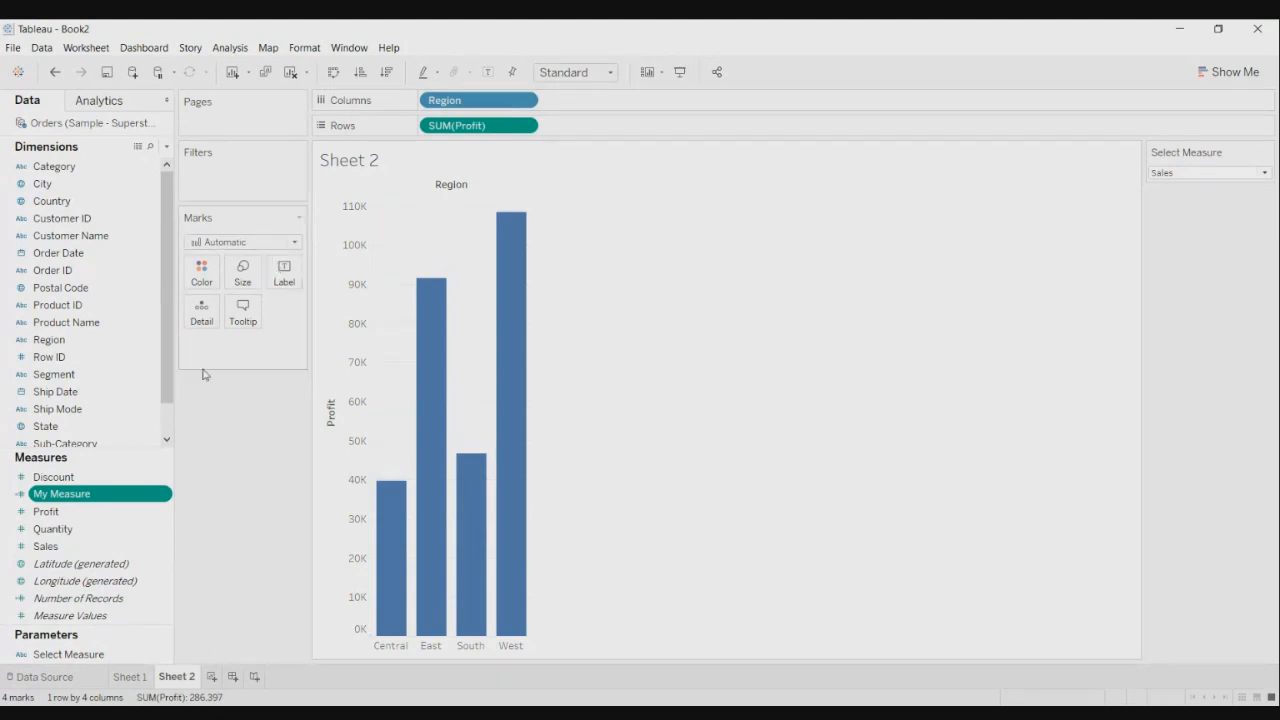
- Replace SUM(Profit) on Rows with My Measure and label each bar with its value
left_click_drag(94, 494, 460, 128)
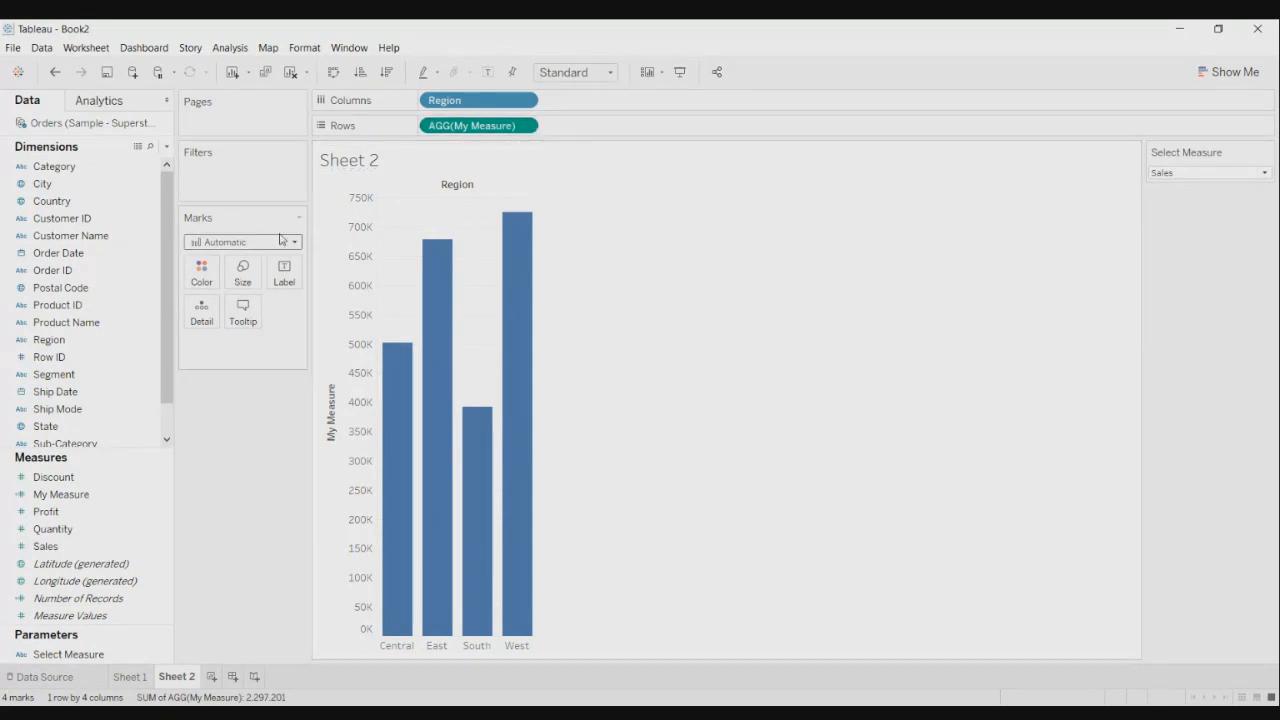
left_click(488, 74)
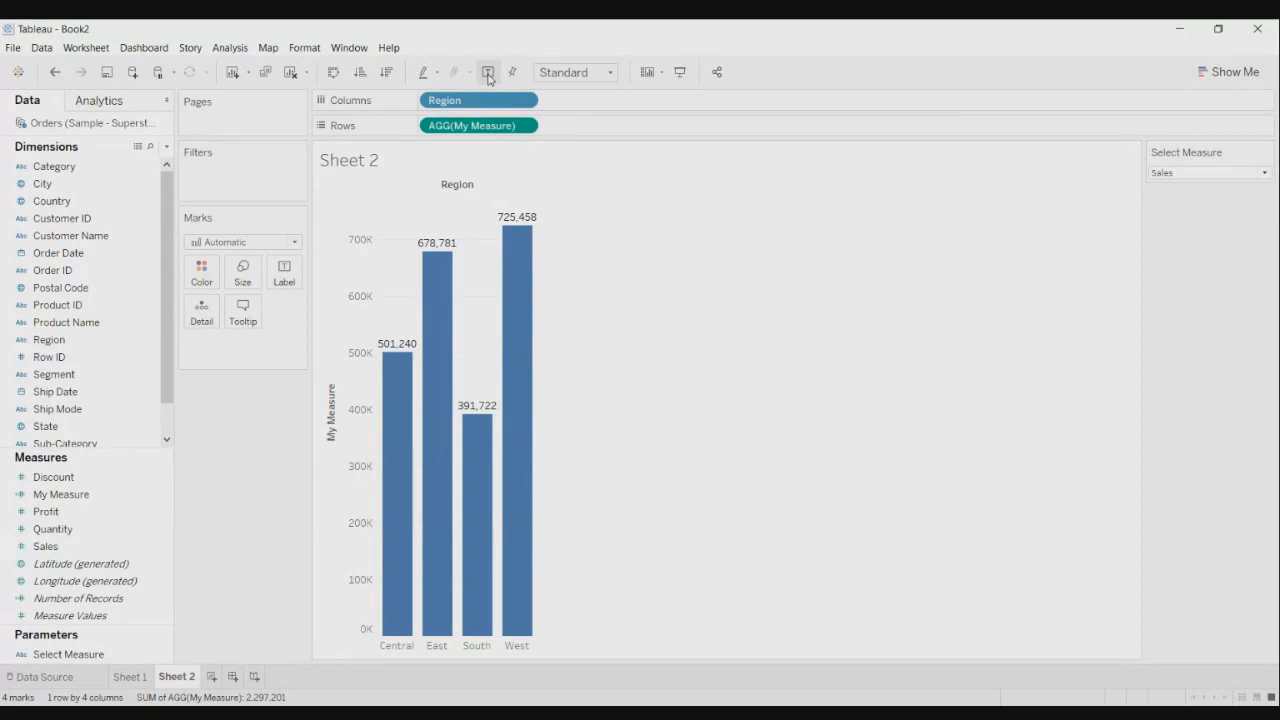
- Set the Select Measure parameter to Discount to show regional discount totals
left_click(1211, 174)
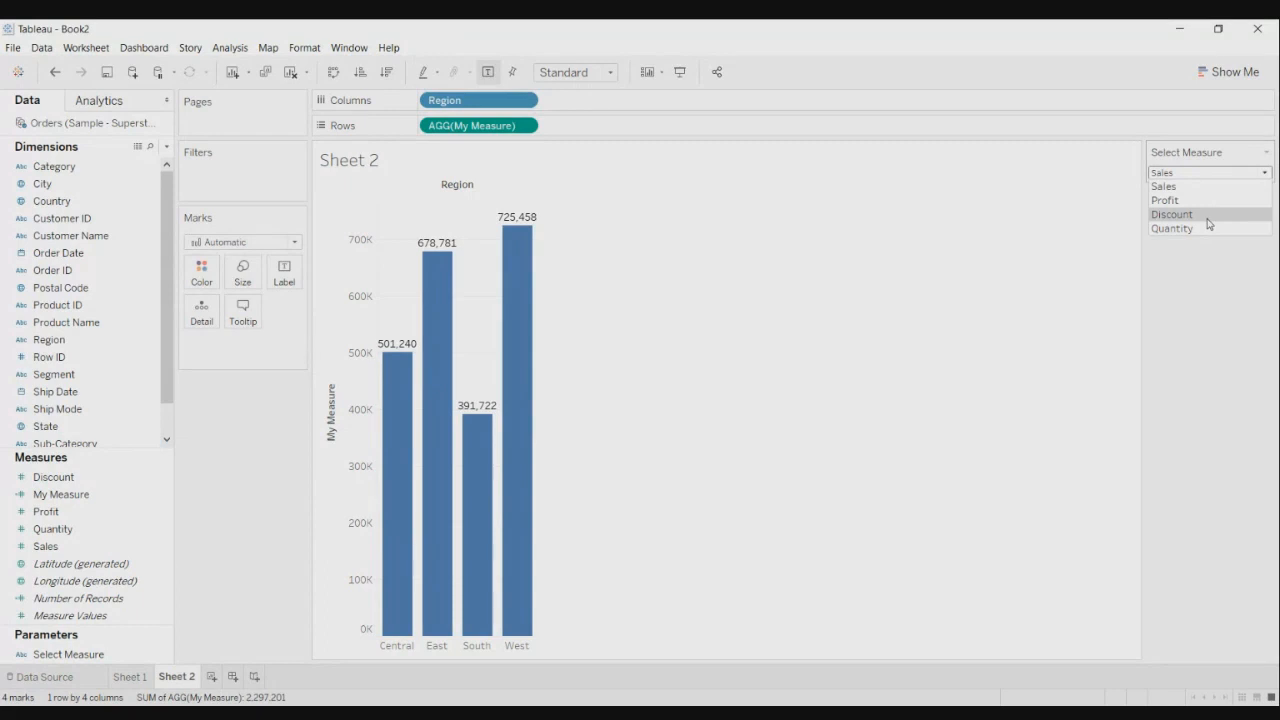
left_click(1209, 214)
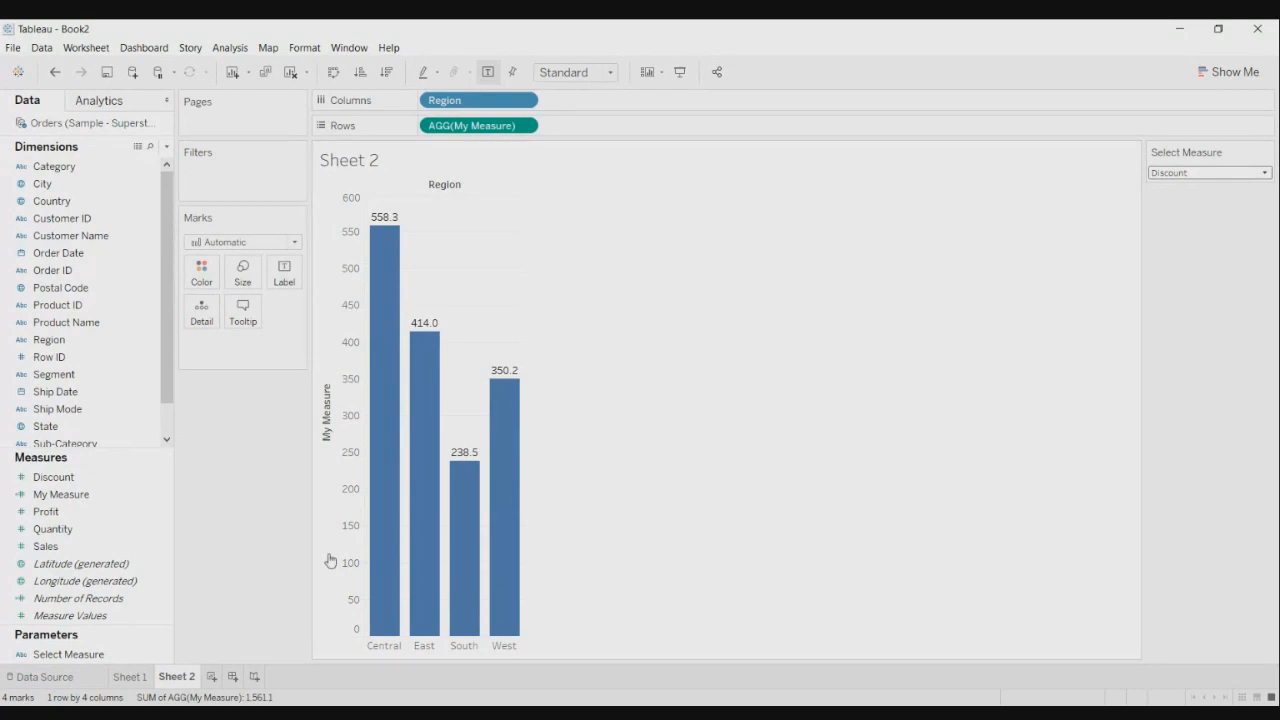
- Edit the Sheet 2 title to 'Bar Chart -' followed by the Select Measure parameter
double_click(178, 679)
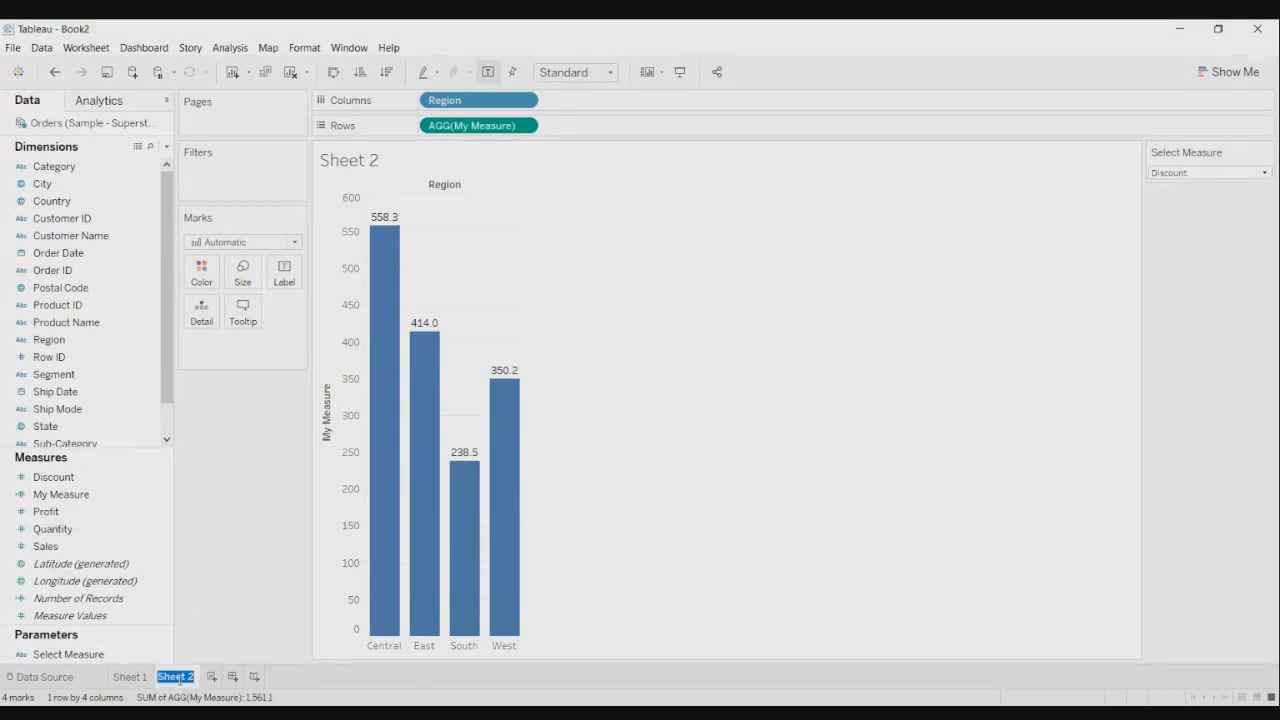
left_click(348, 159)
double_click(366, 159)
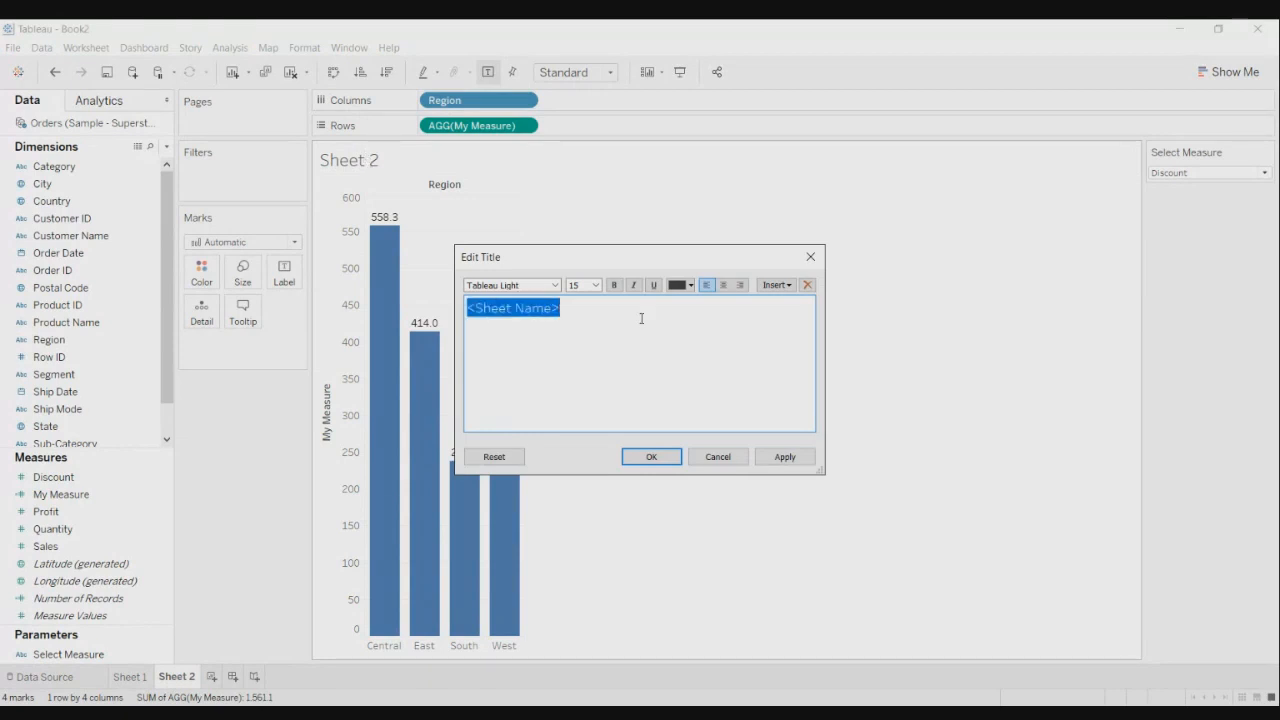
type("Title")
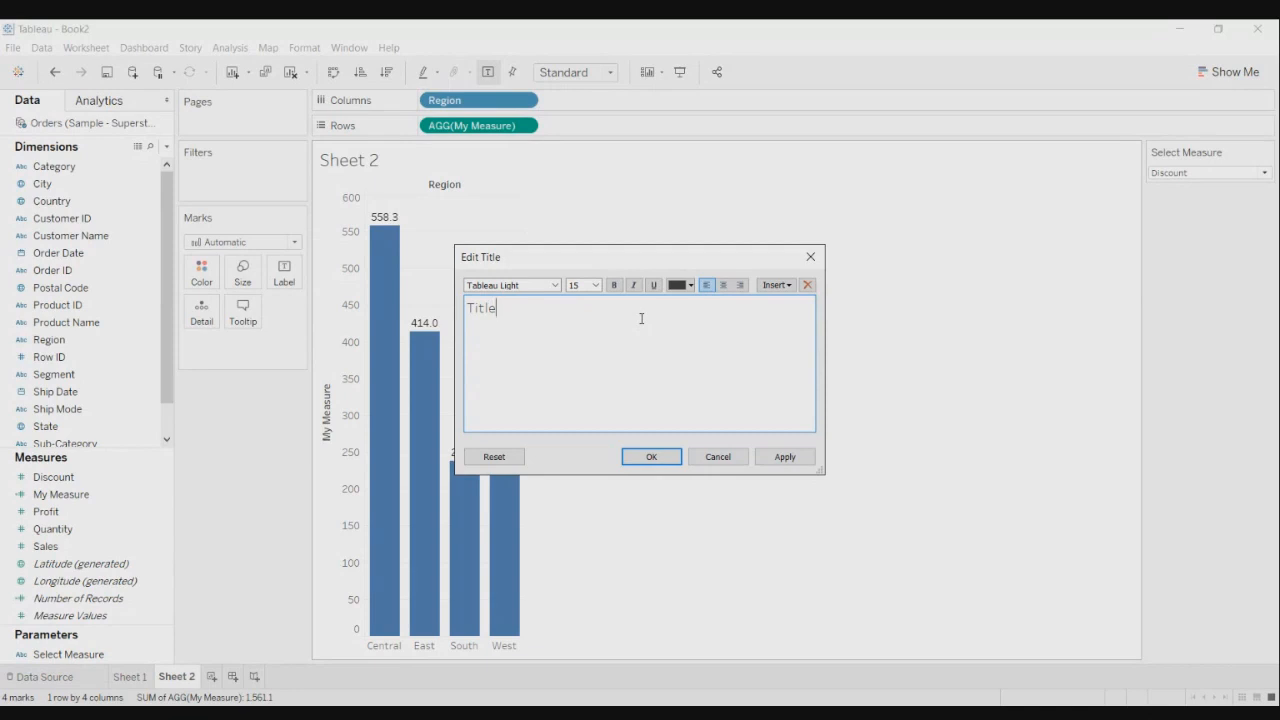
key("BackSpace")
key("BackSpace")
key("BackSpace")
key("BackSpace")
key("BackSpace")
type("Bar Chart")
type("-")
left_click(783, 286)
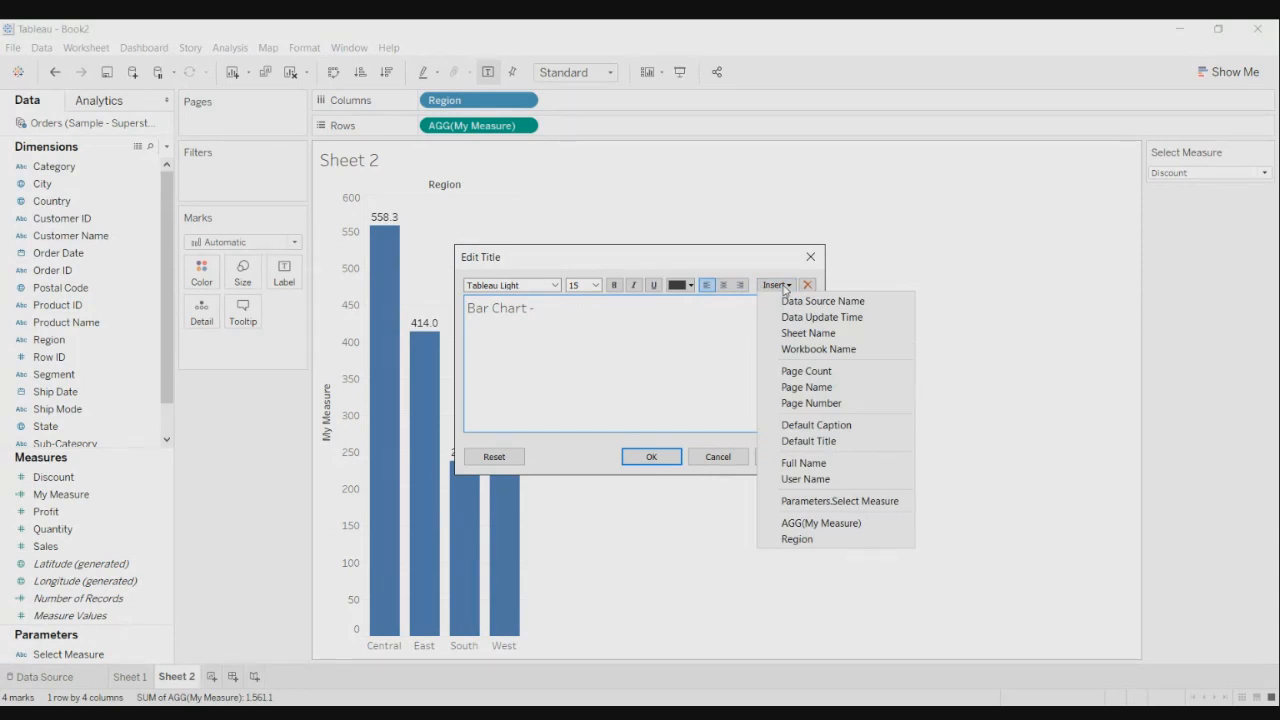
left_click(886, 501)
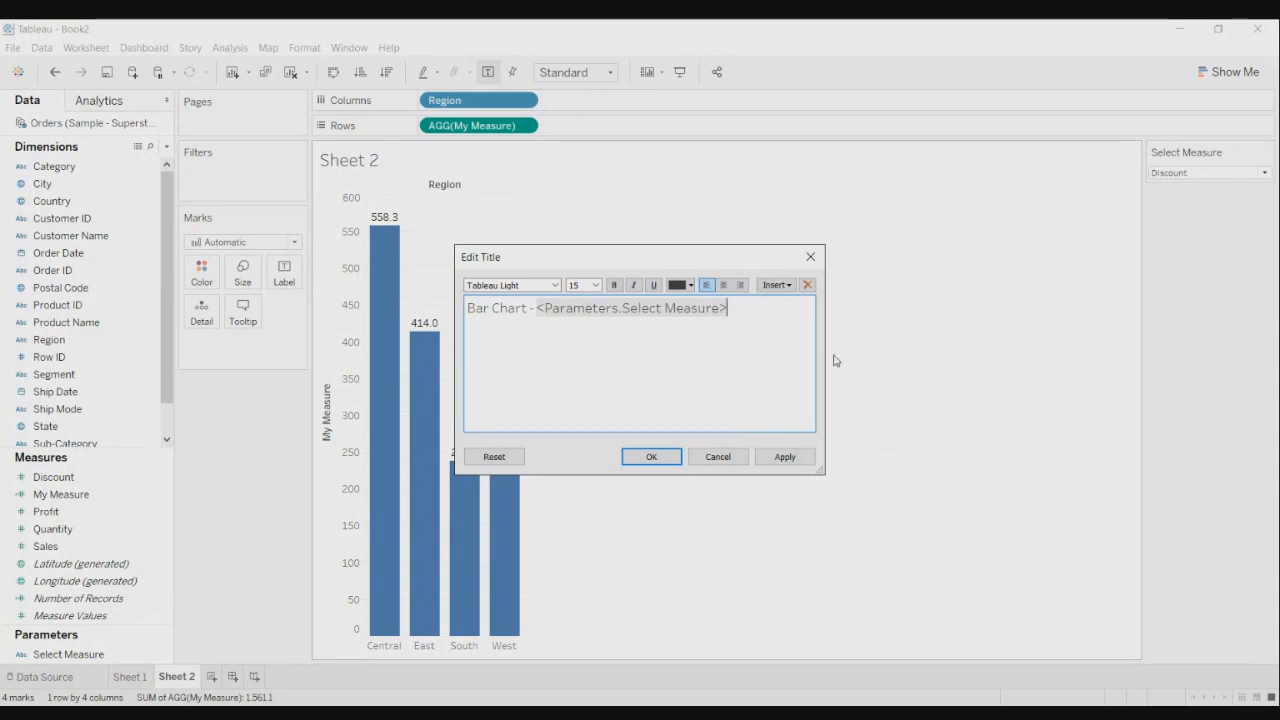
- Format the whole title in Tableau Bold, size 14, red, and apply it
key("ctrl+a")
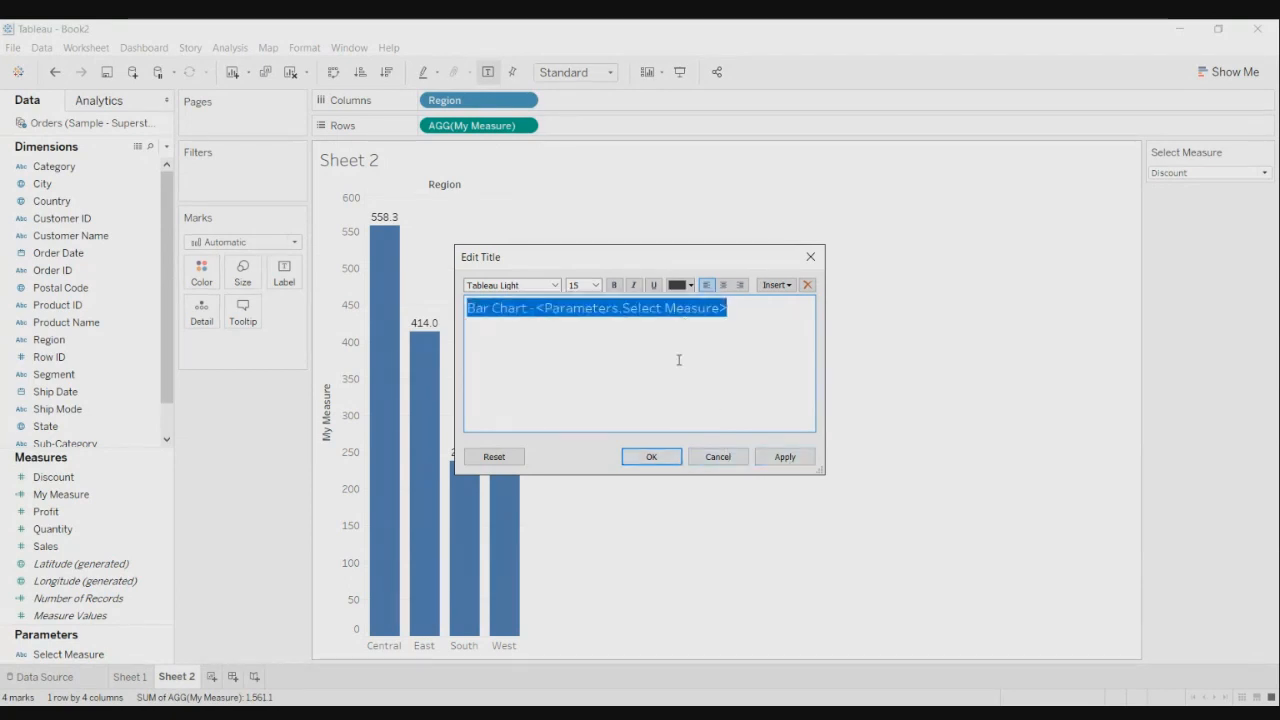
left_click(616, 286)
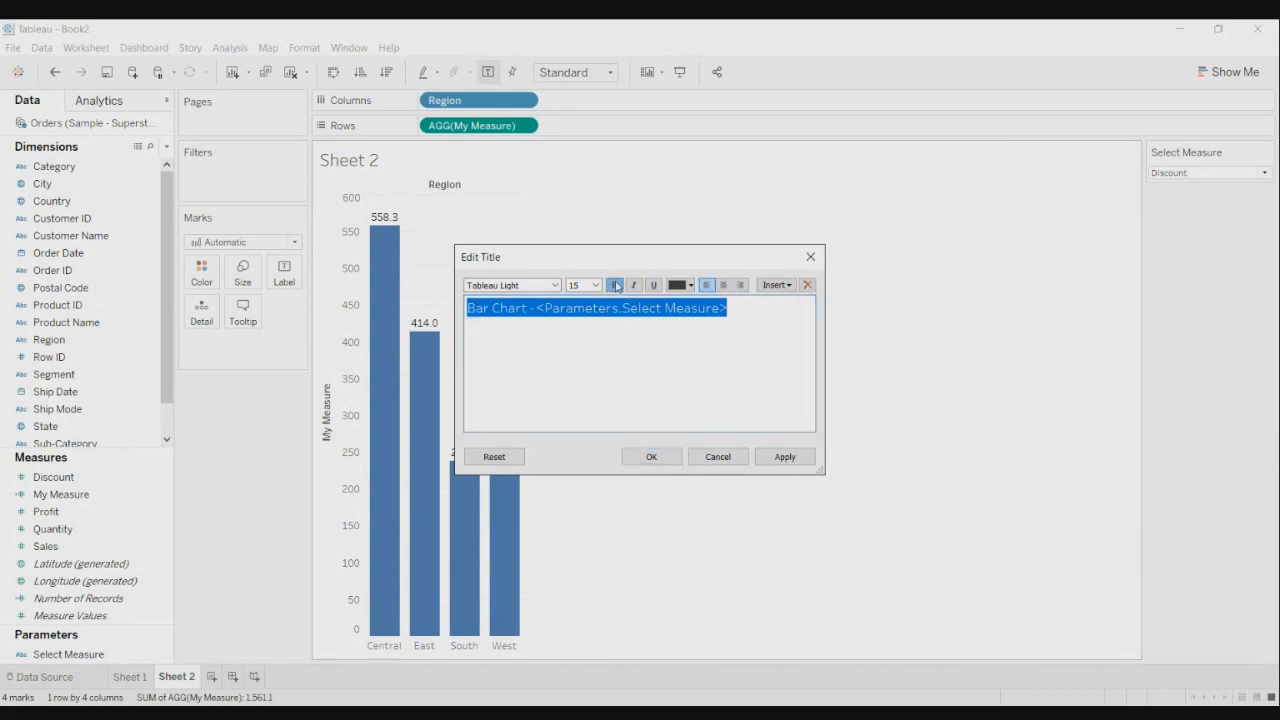
left_click(558, 286)
left_click(534, 408)
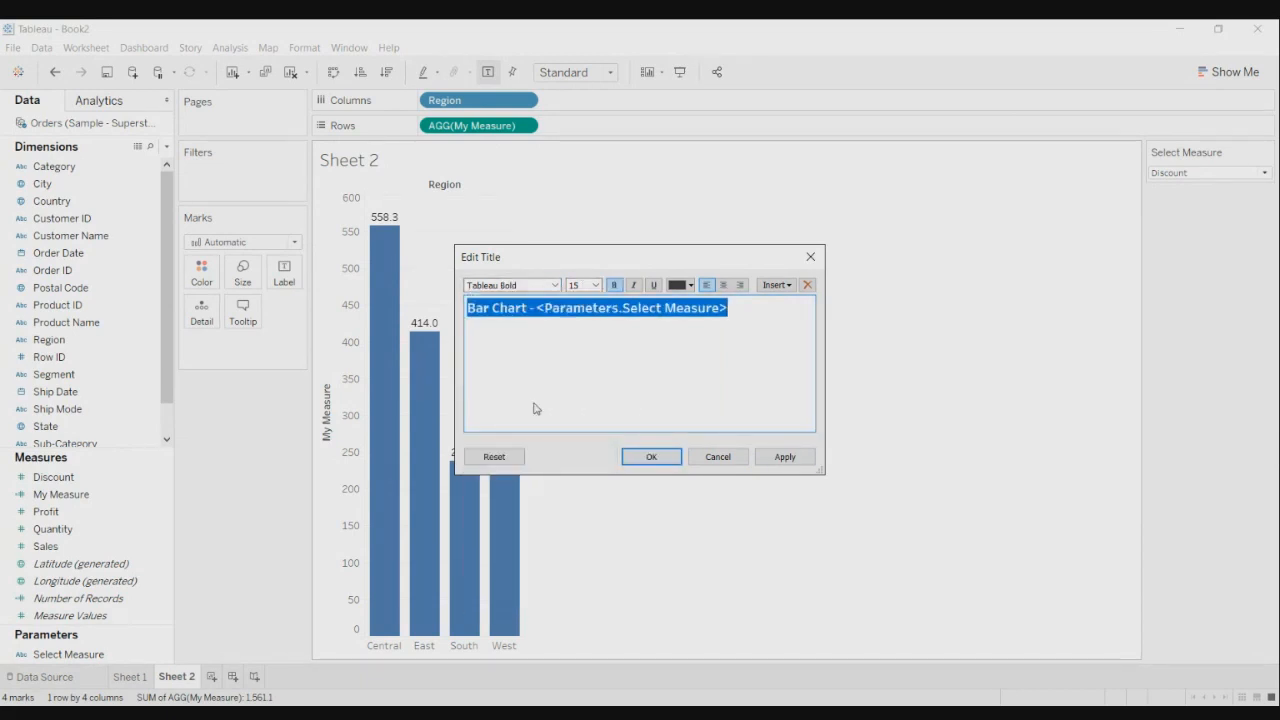
left_click(765, 459)
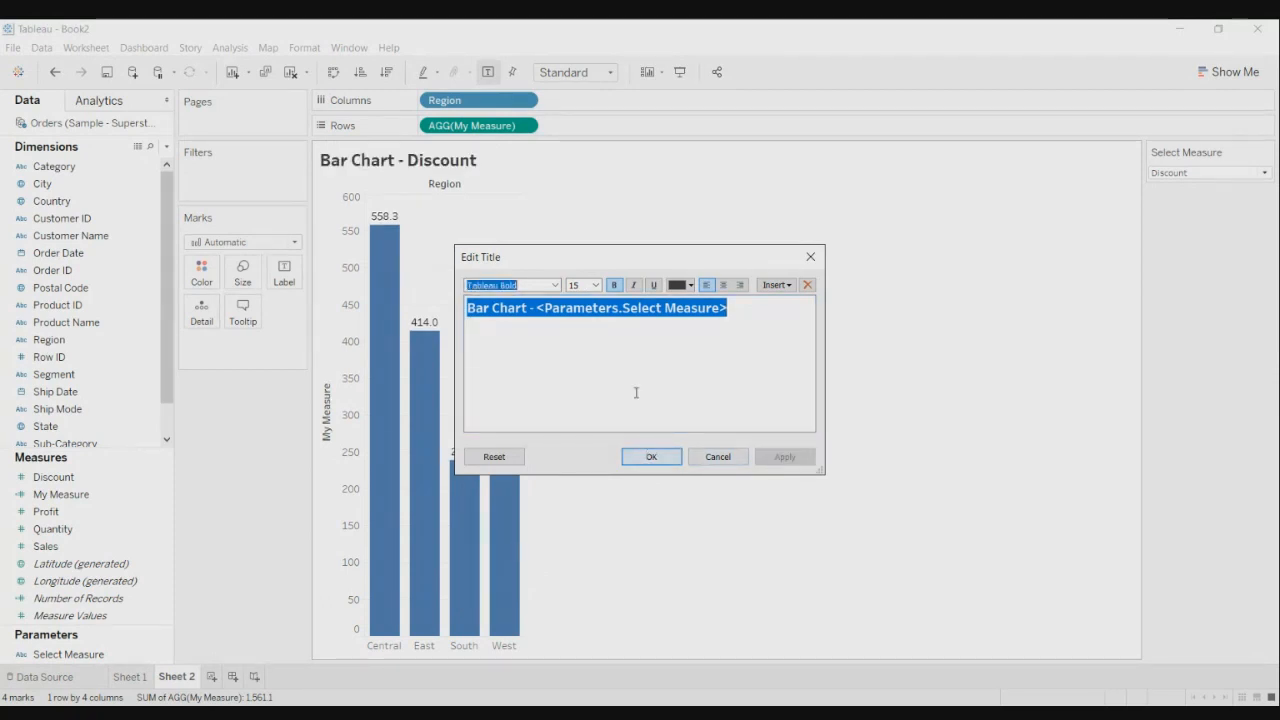
left_click(596, 285)
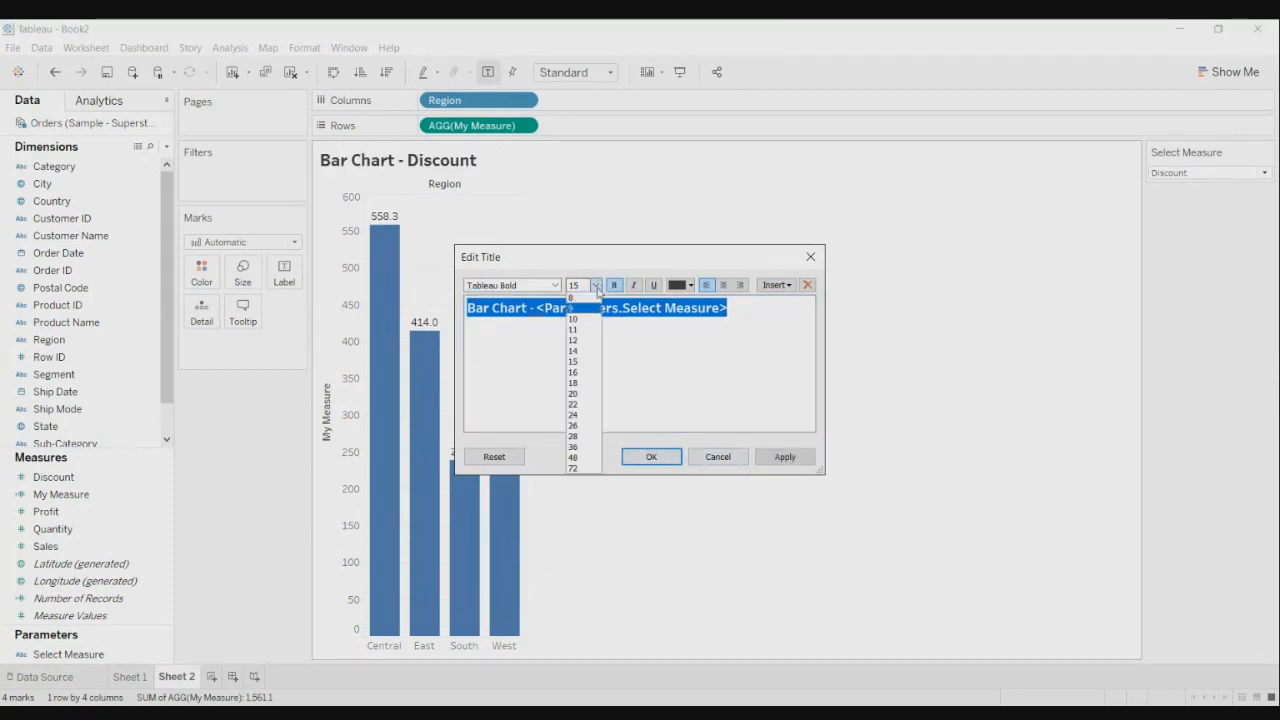
left_click(592, 347)
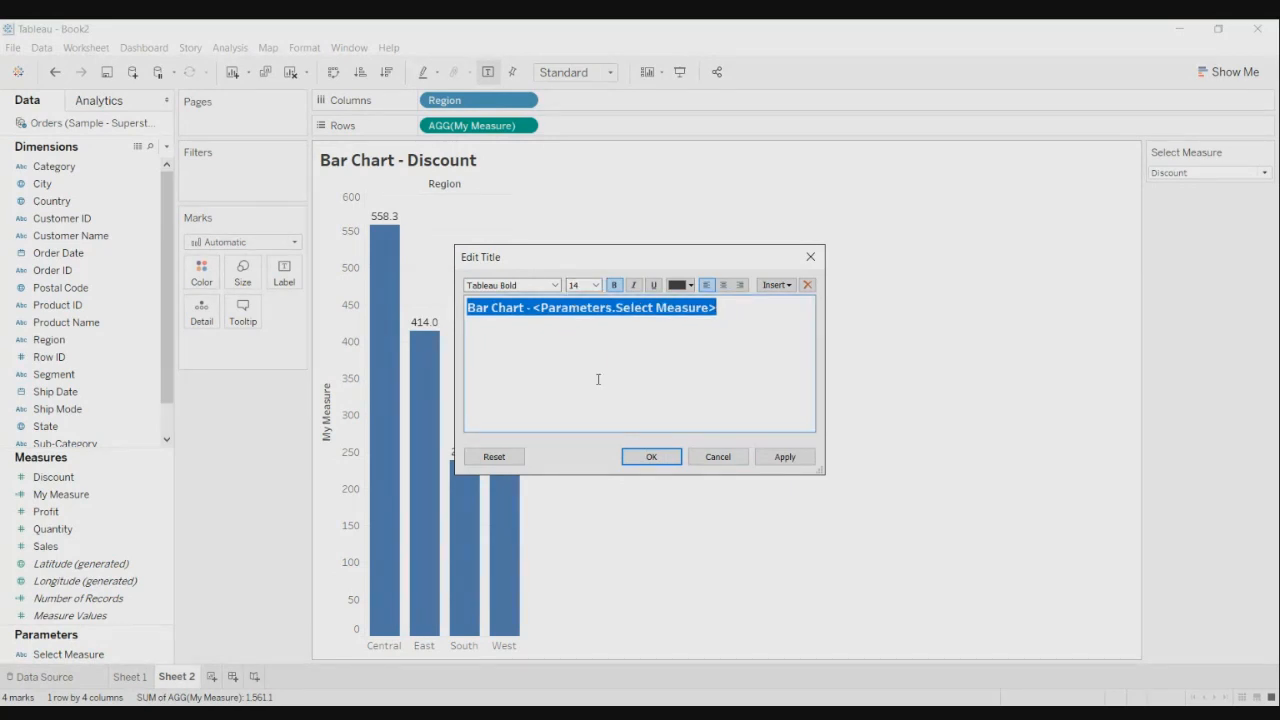
left_click(762, 460)
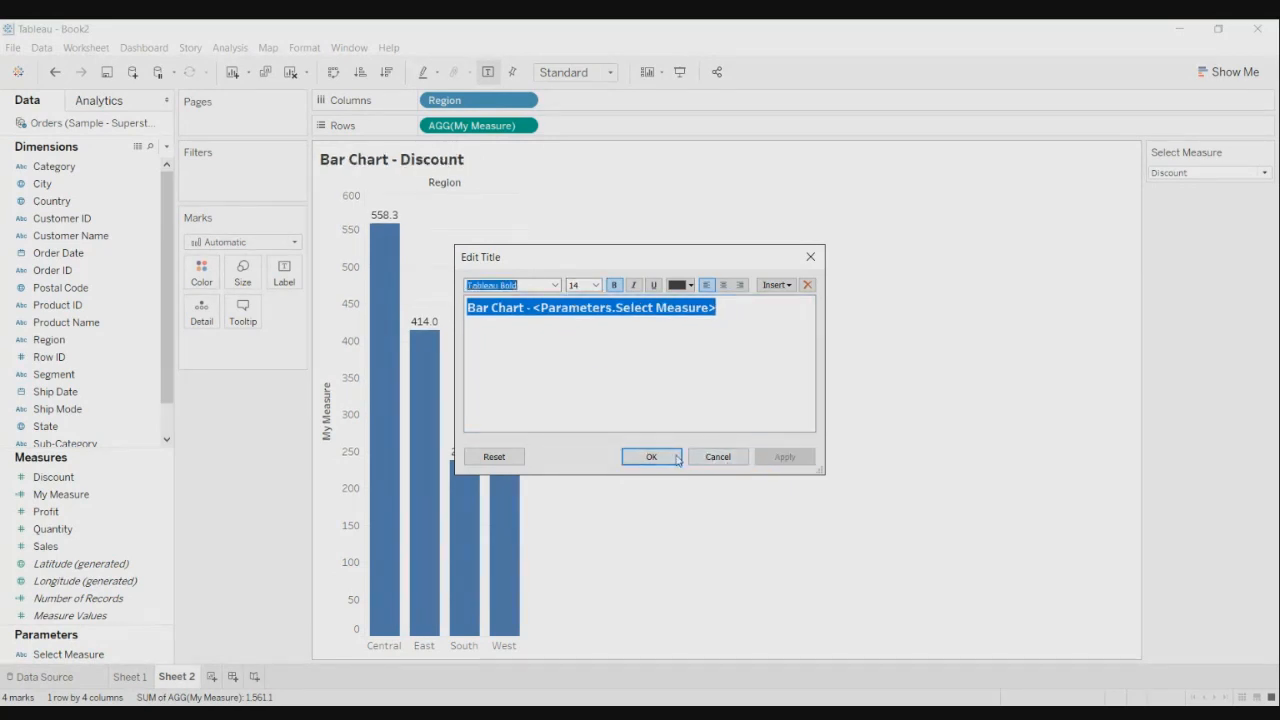
left_click(691, 286)
left_click(680, 378)
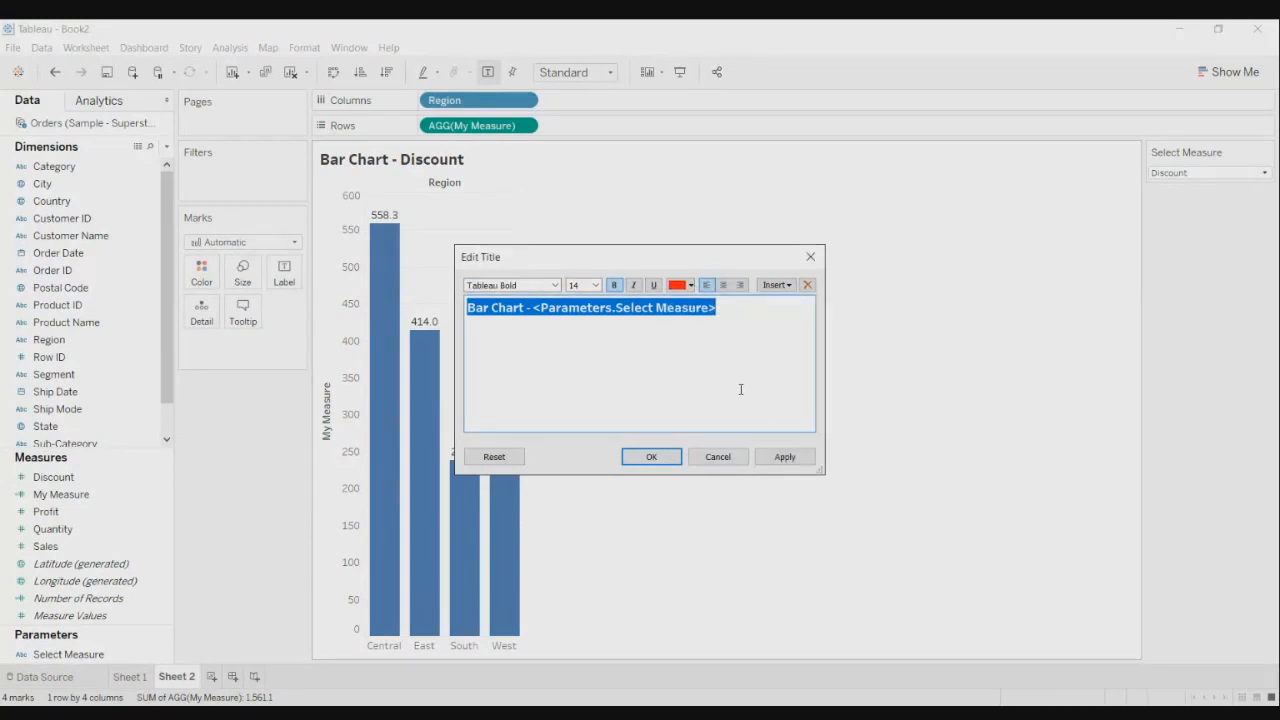
left_click(785, 457)
left_click(651, 458)
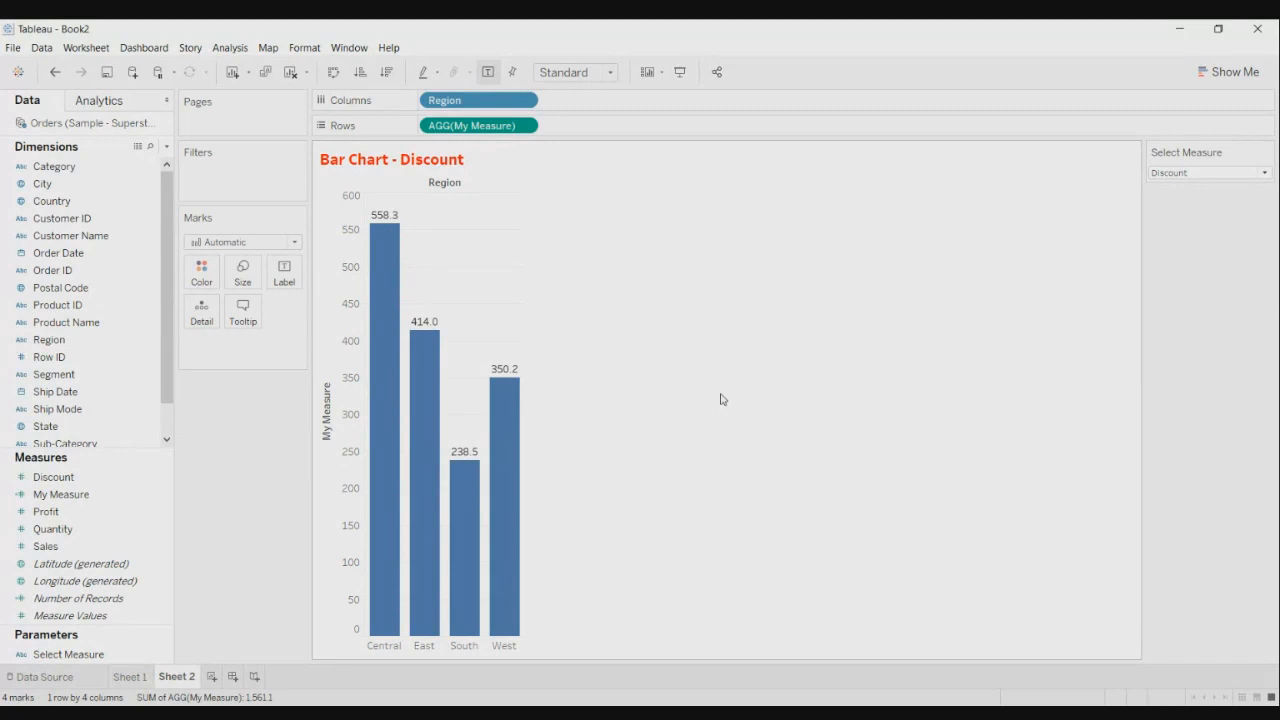
- Switch Select Measure back to Sales so the title reads 'Bar Chart - Sales'
left_click(1263, 173)
left_click(1245, 186)
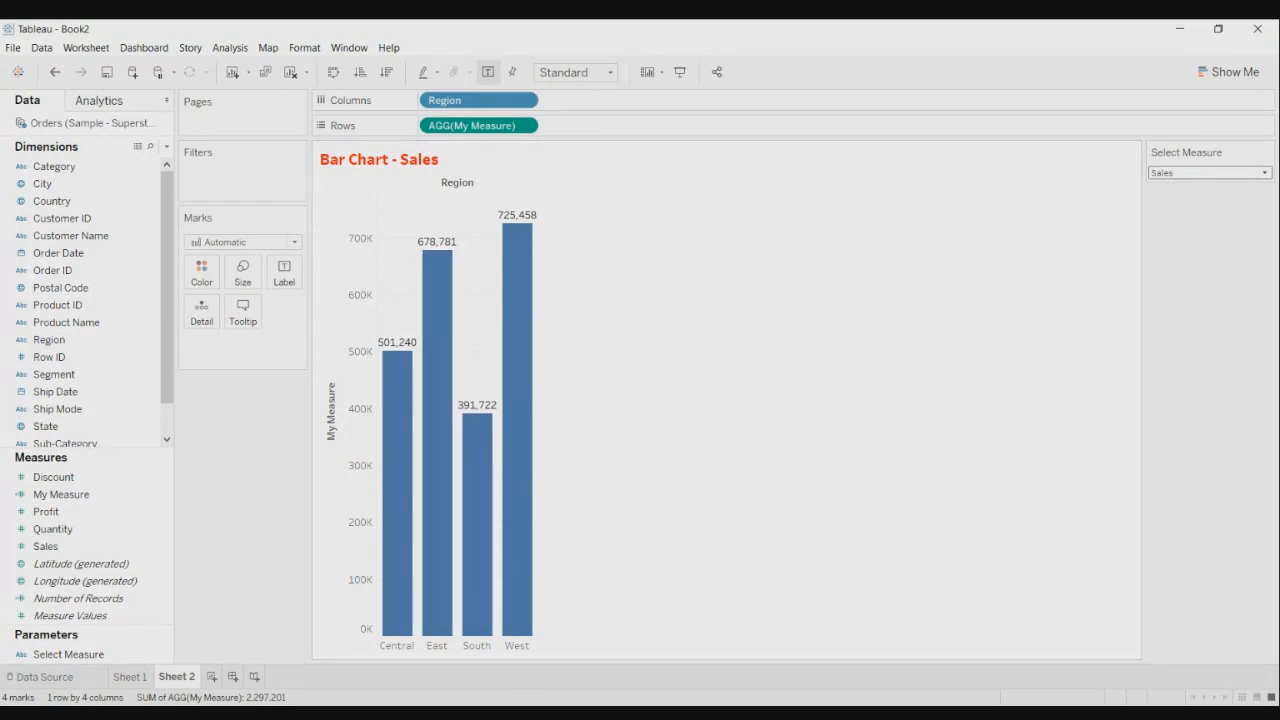
- Create Sheet 3 with Region on Rows, then show the Show Me chart suggestions
left_click(211, 677)
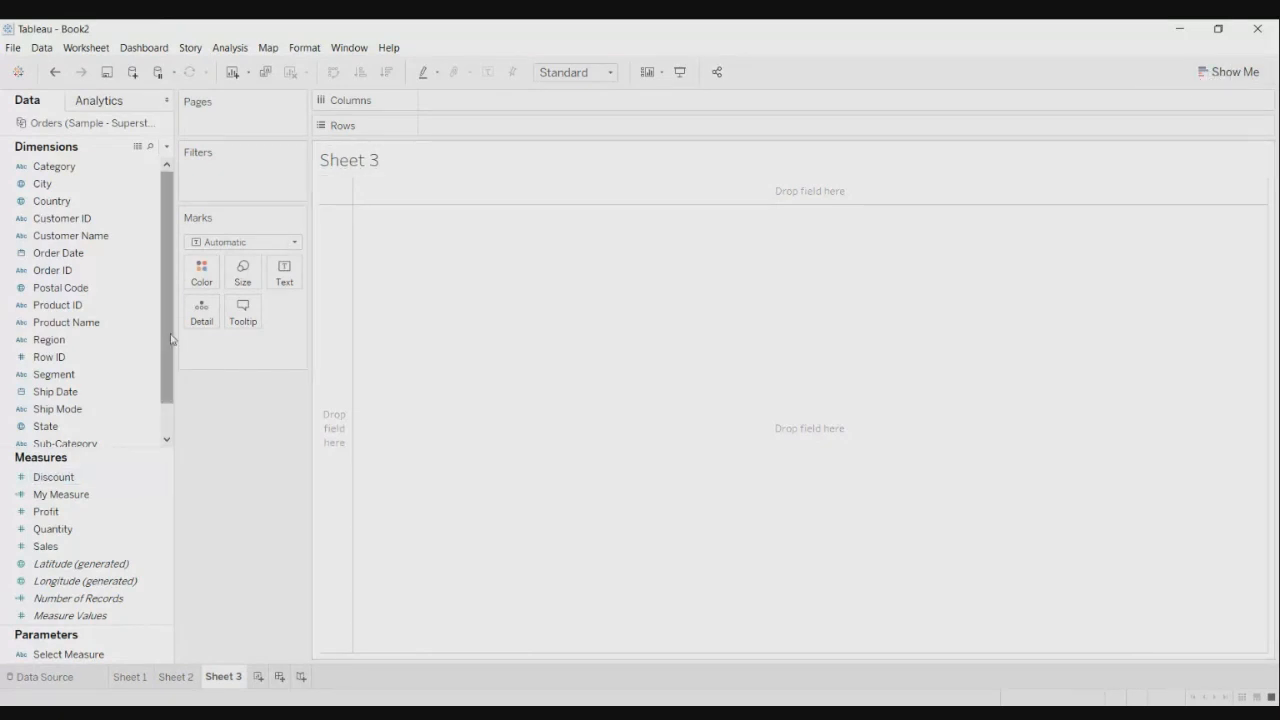
left_click_drag(167, 342, 165, 367)
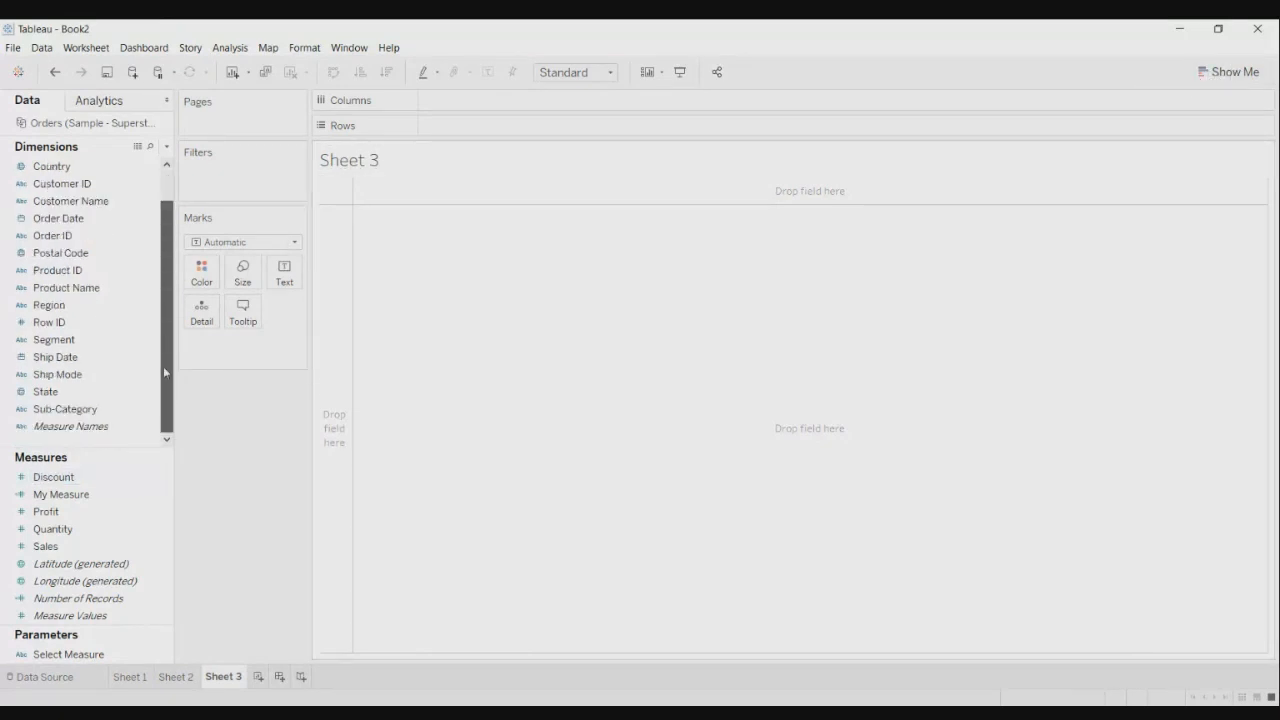
left_click_drag(163, 366, 164, 338)
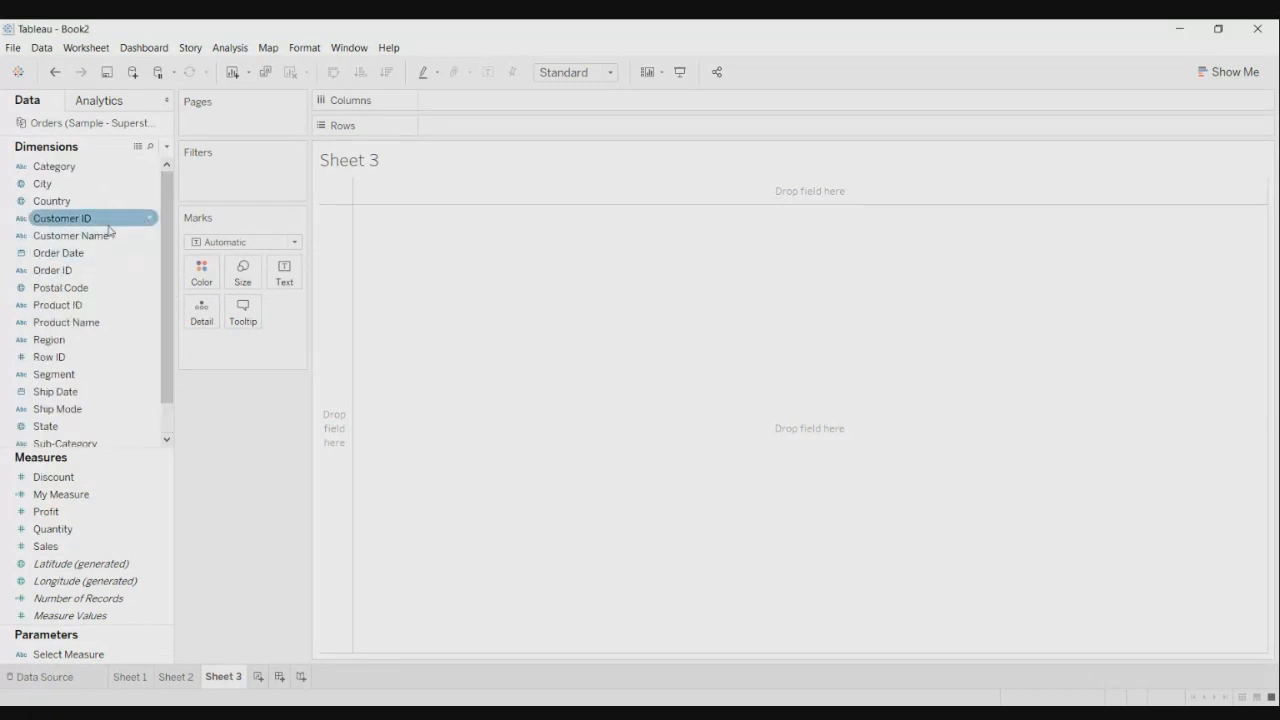
left_click(83, 344)
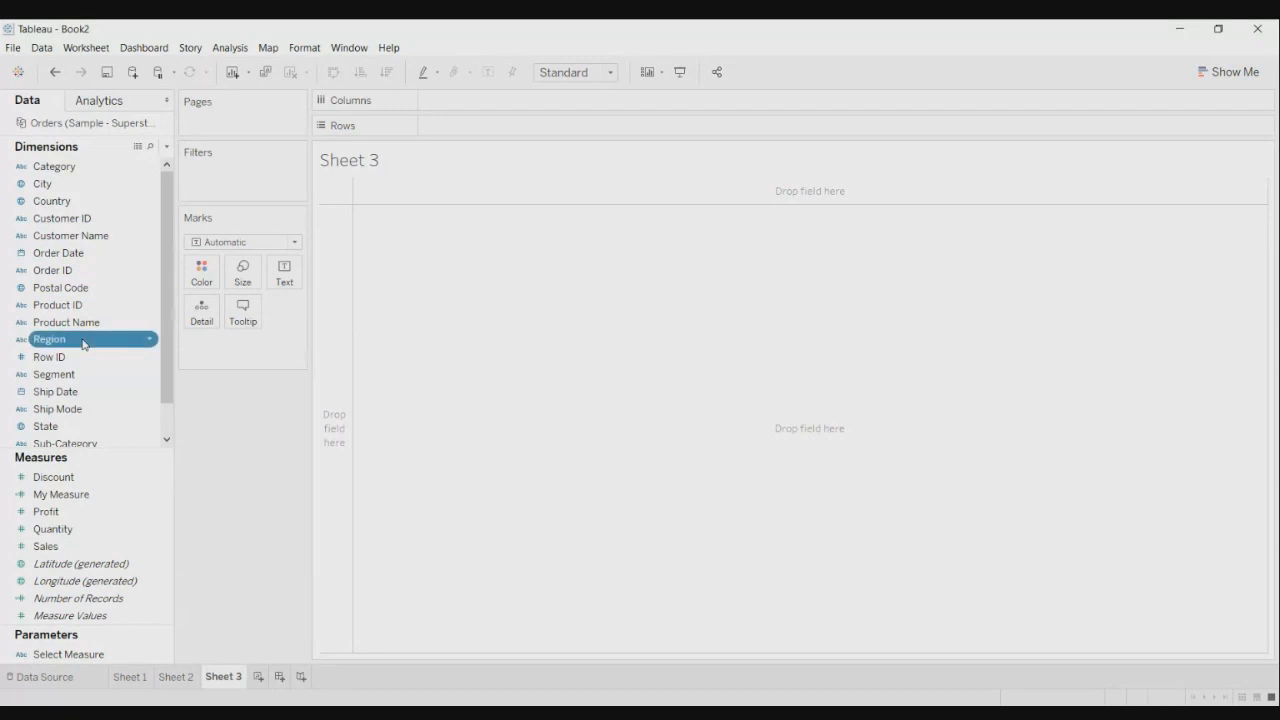
left_click_drag(83, 344, 475, 128)
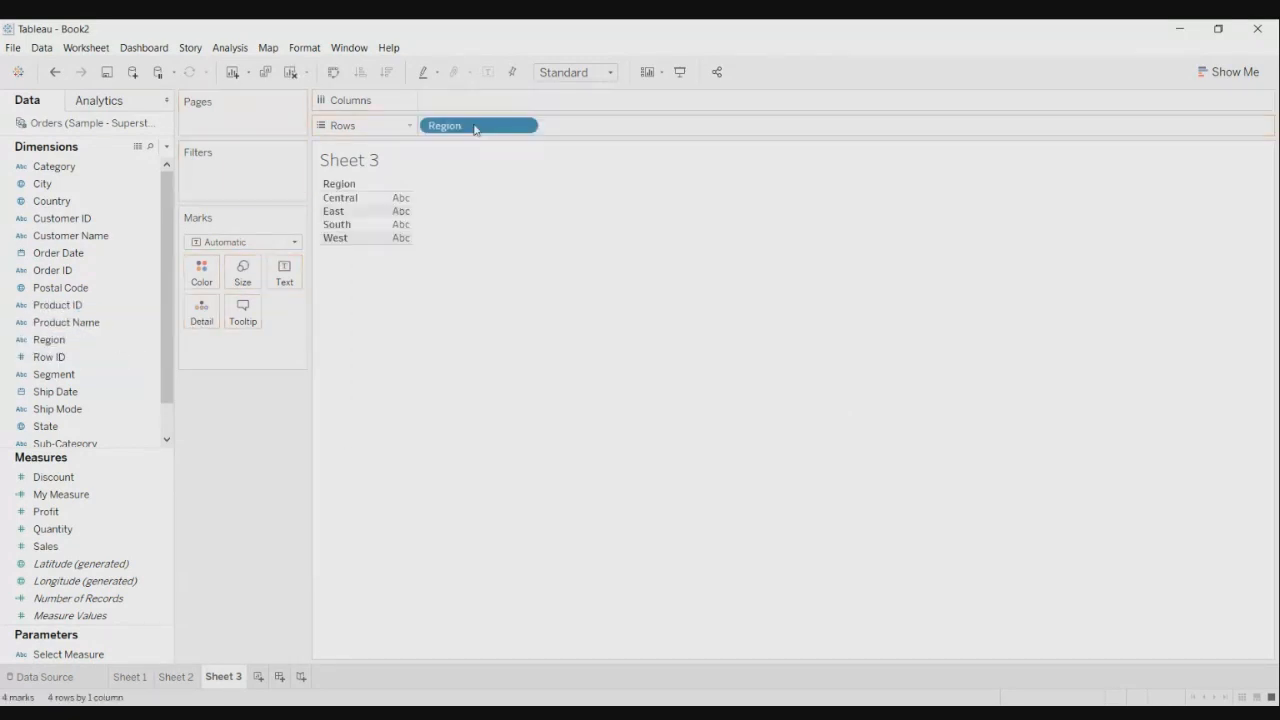
left_click(1243, 81)
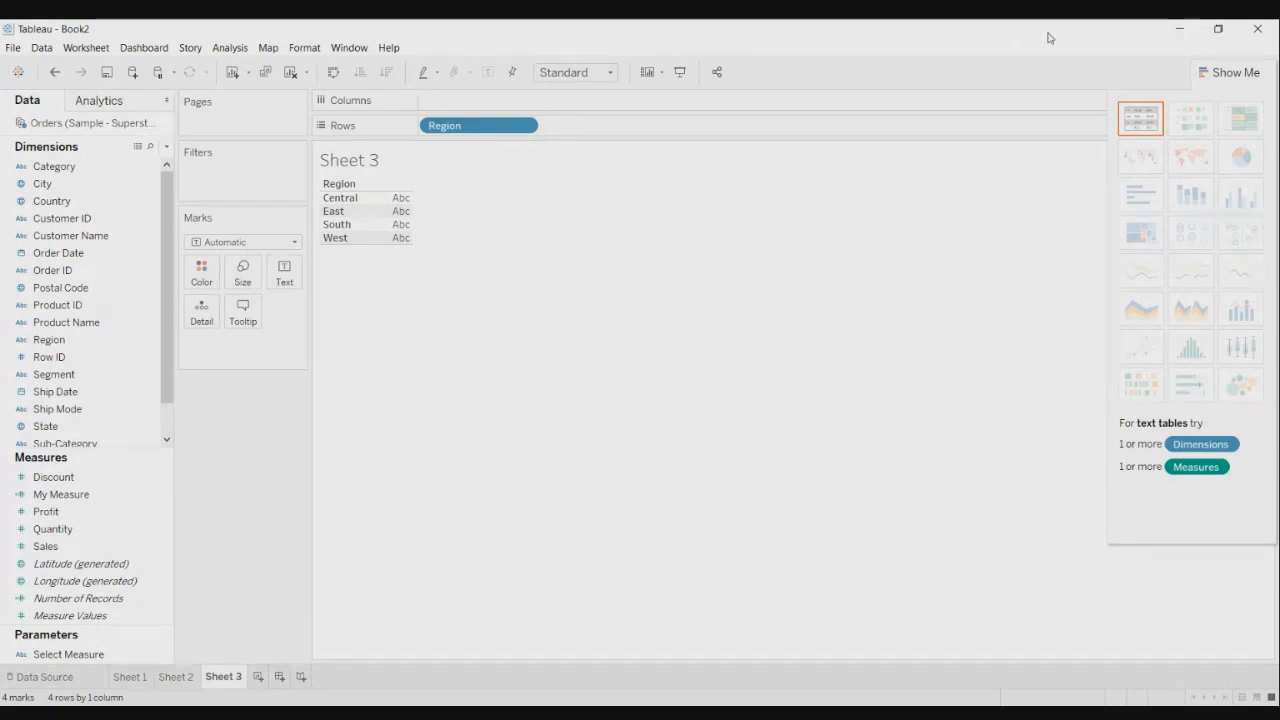
- Replace Region with Sub-Category on Rows
left_click_drag(480, 127, 540, 35)
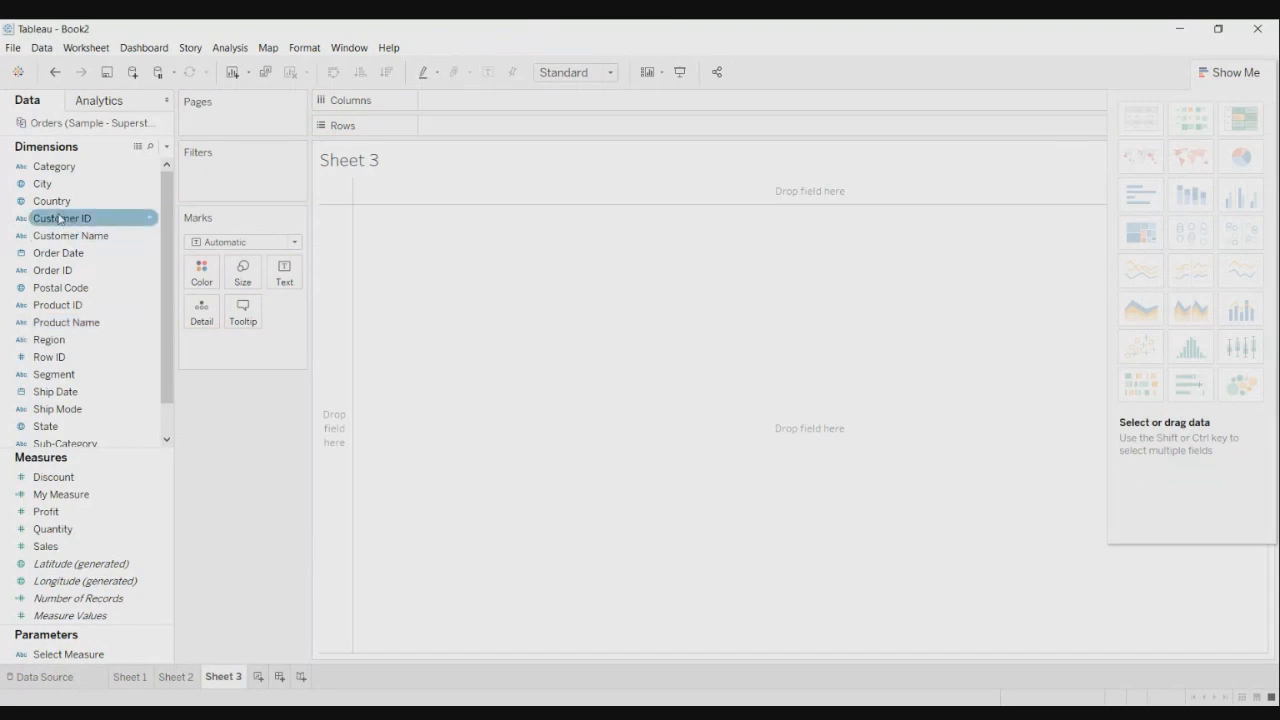
left_click_drag(60, 443, 466, 130)
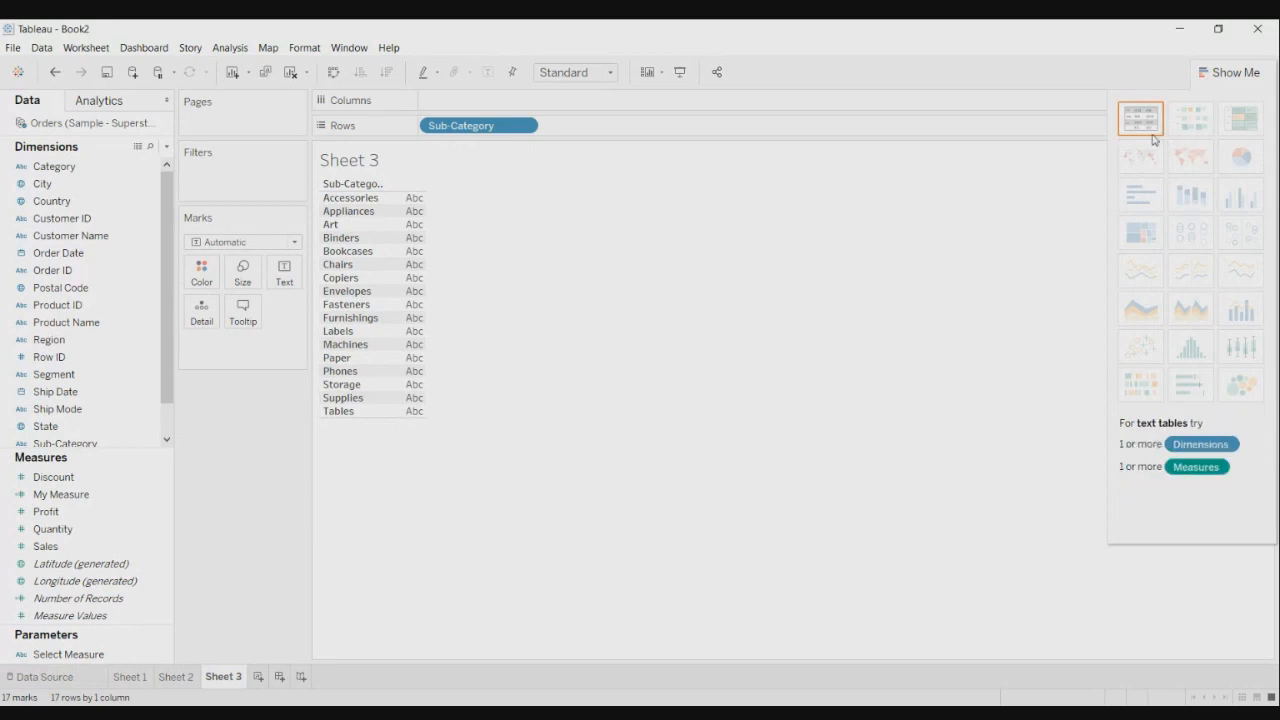
left_click(293, 242)
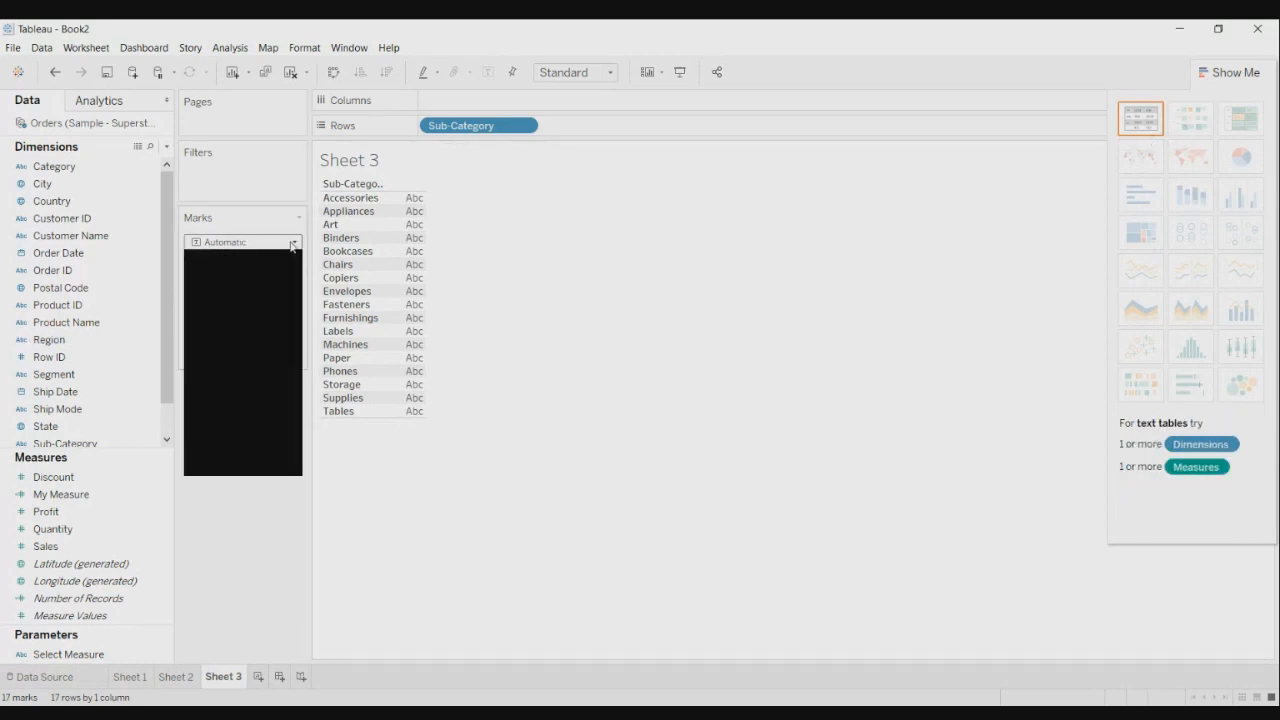
left_click(292, 244)
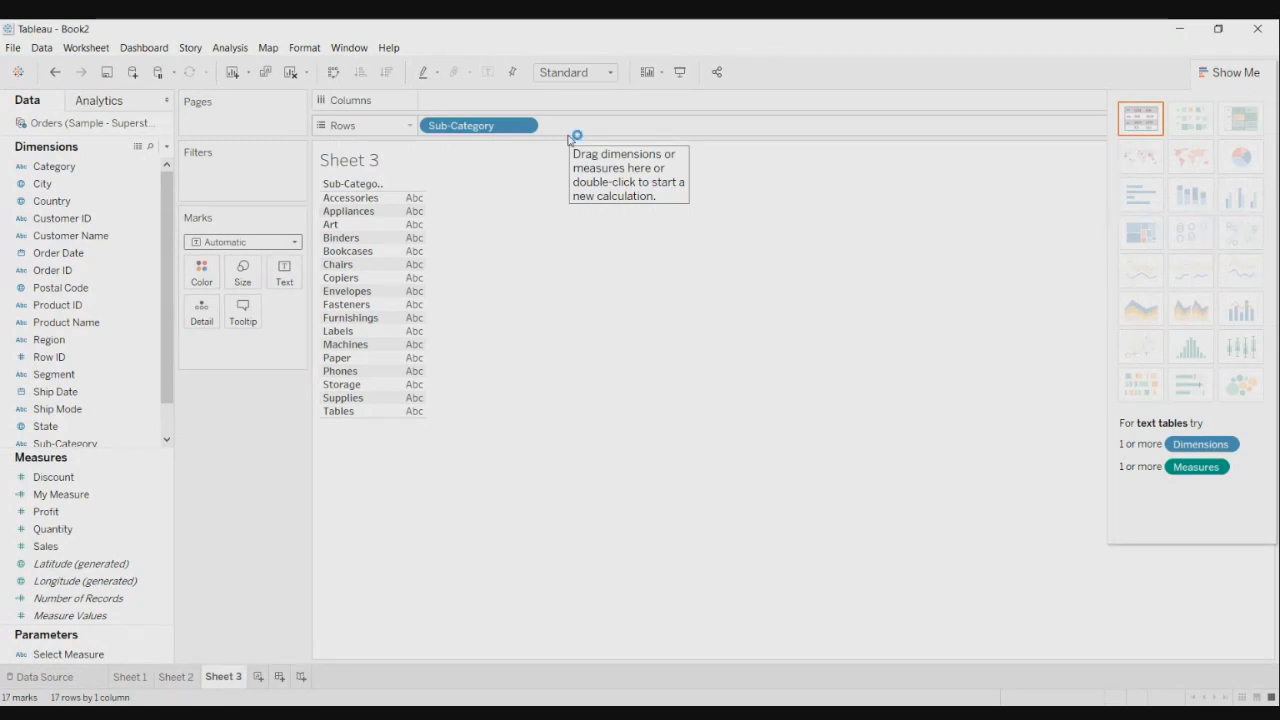
- Put Sub-Category on the Text card and remove it from Rows
left_click(113, 376)
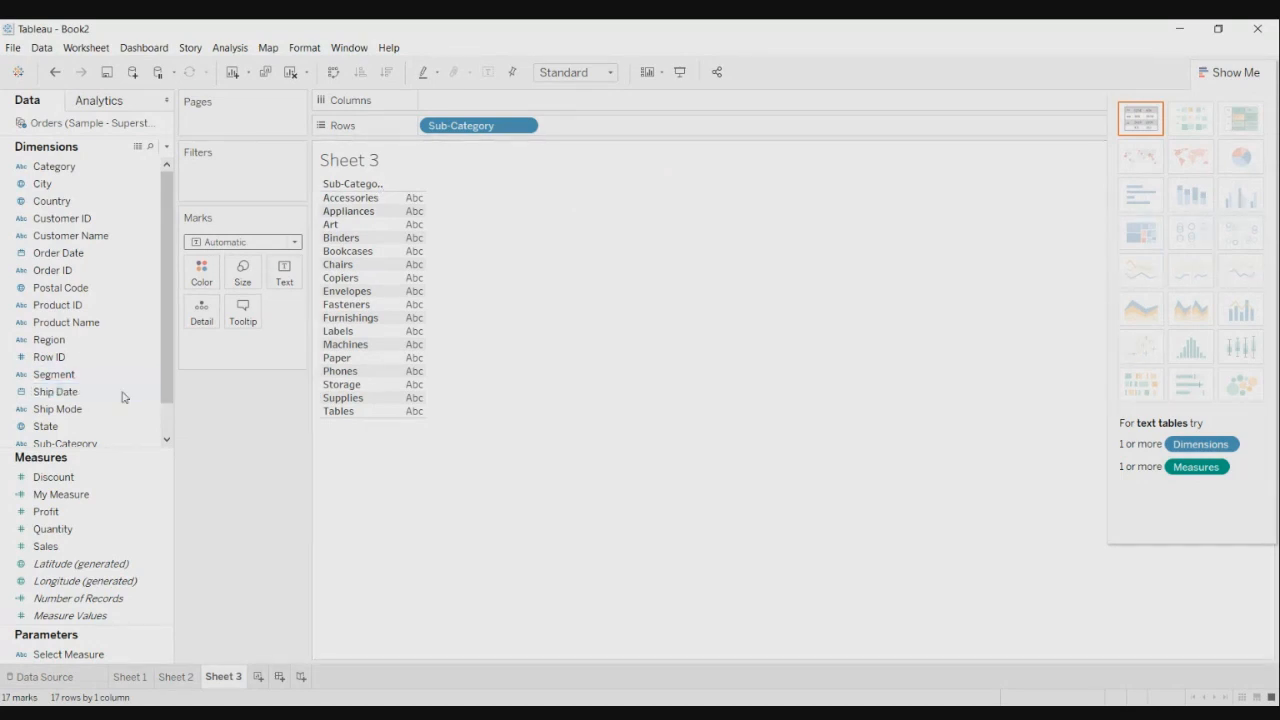
scroll(122, 397, "down", 2)
left_click_drag(70, 409, 307, 281)
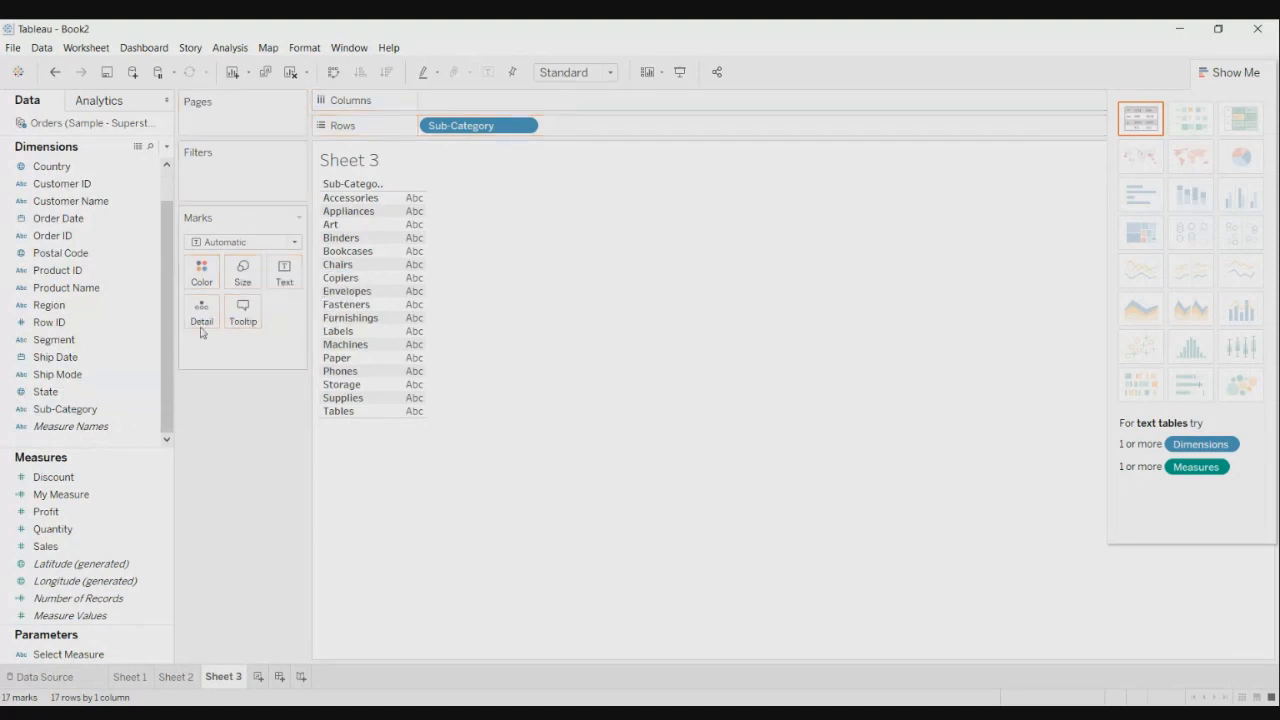
left_click_drag(65, 409, 280, 283)
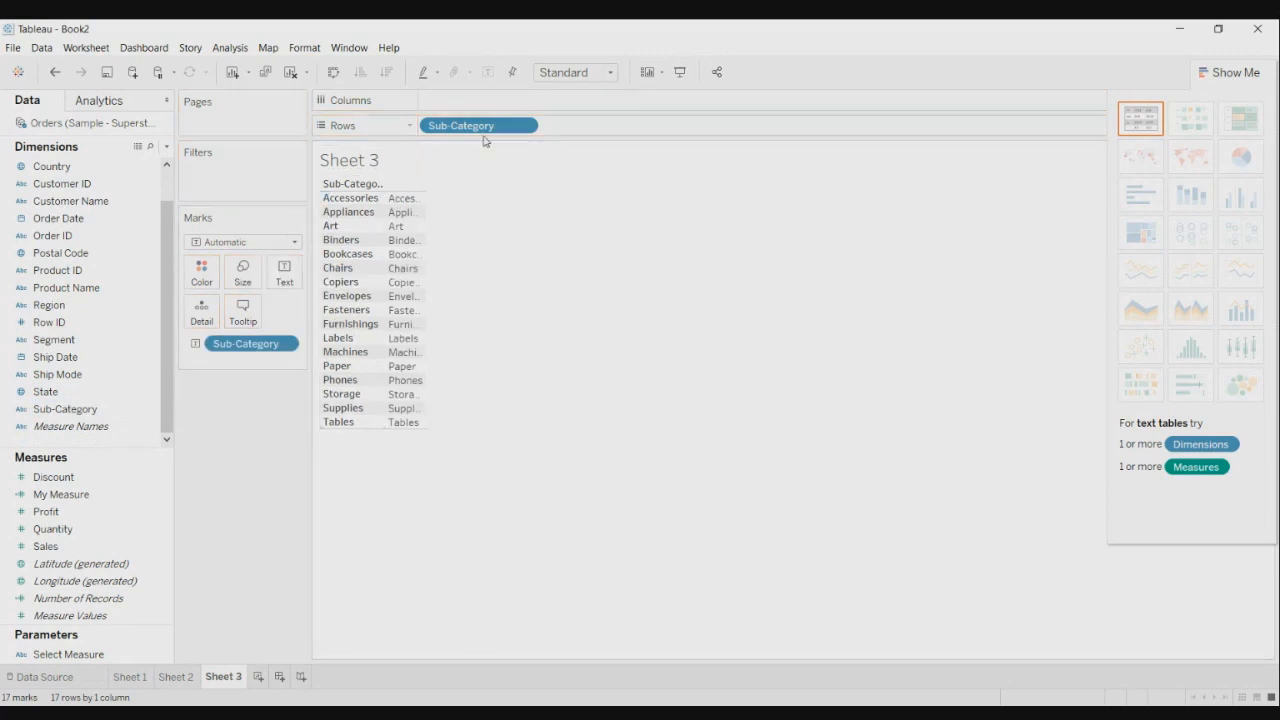
left_click_drag(486, 134, 591, 41)
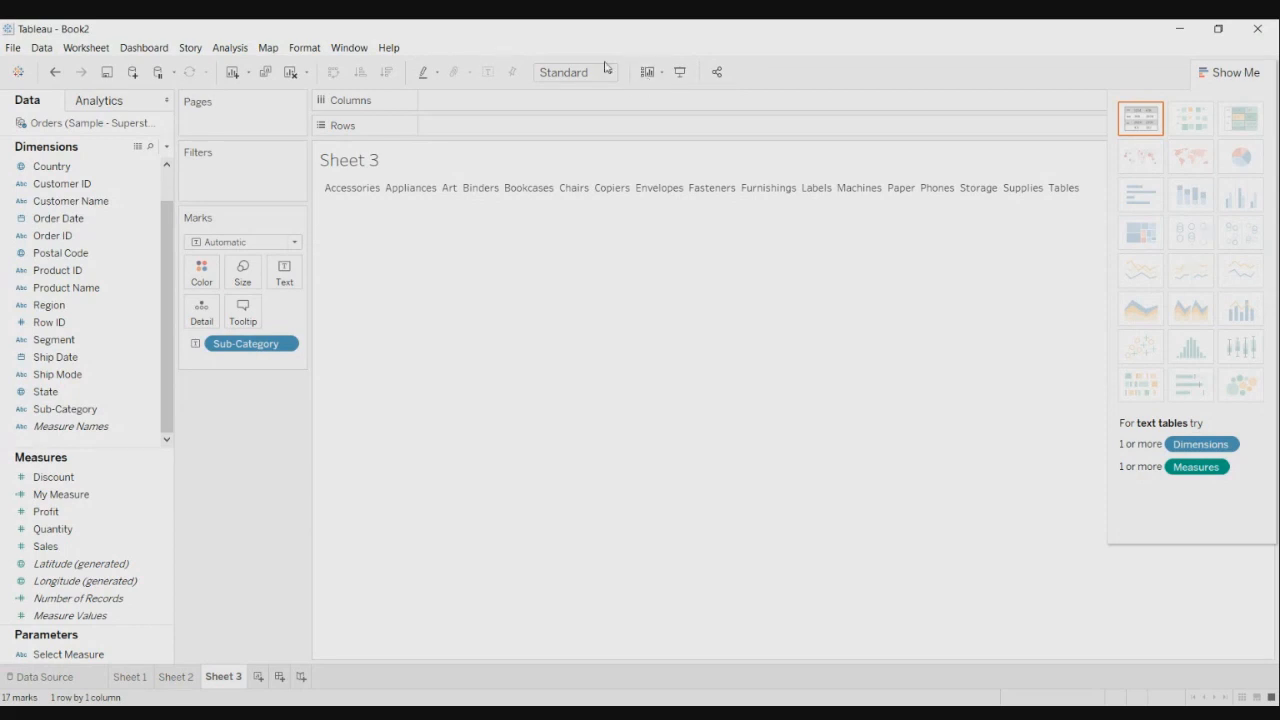
- Fit the view to Entire View, put SUM(Quantity) on Color and Size, and use Text marks
left_click(602, 73)
left_click(592, 133)
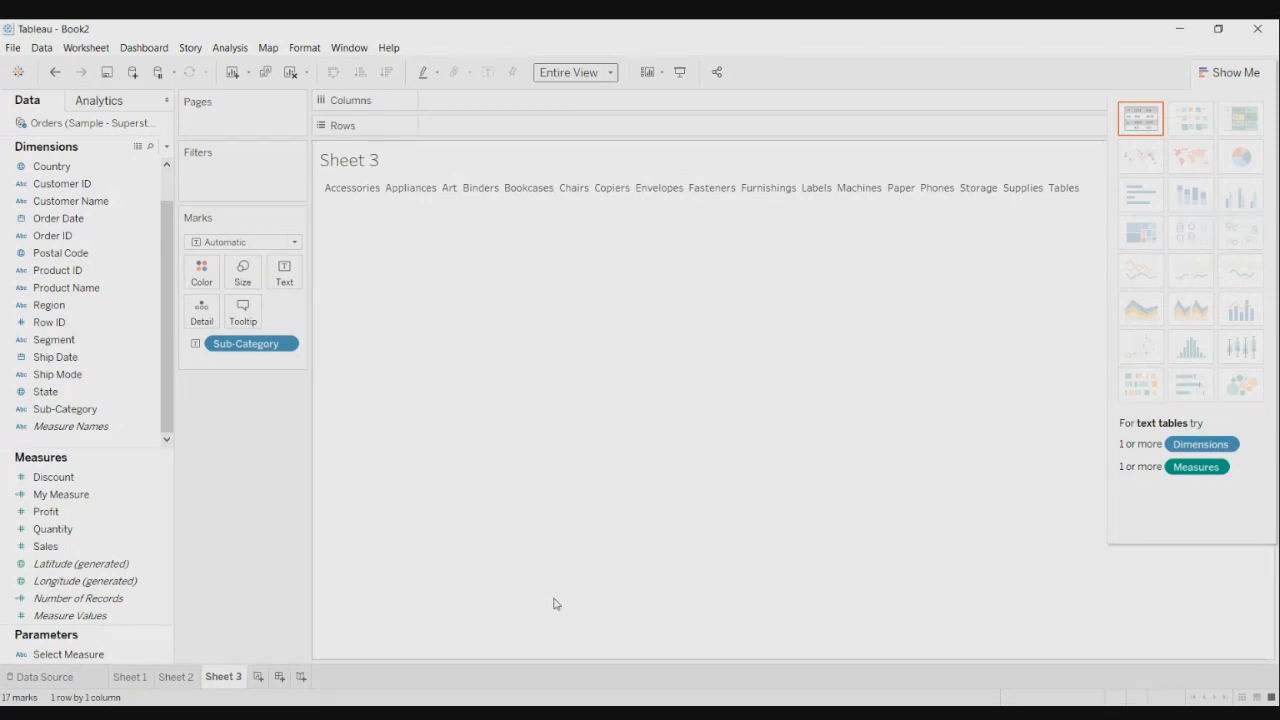
left_click(62, 524)
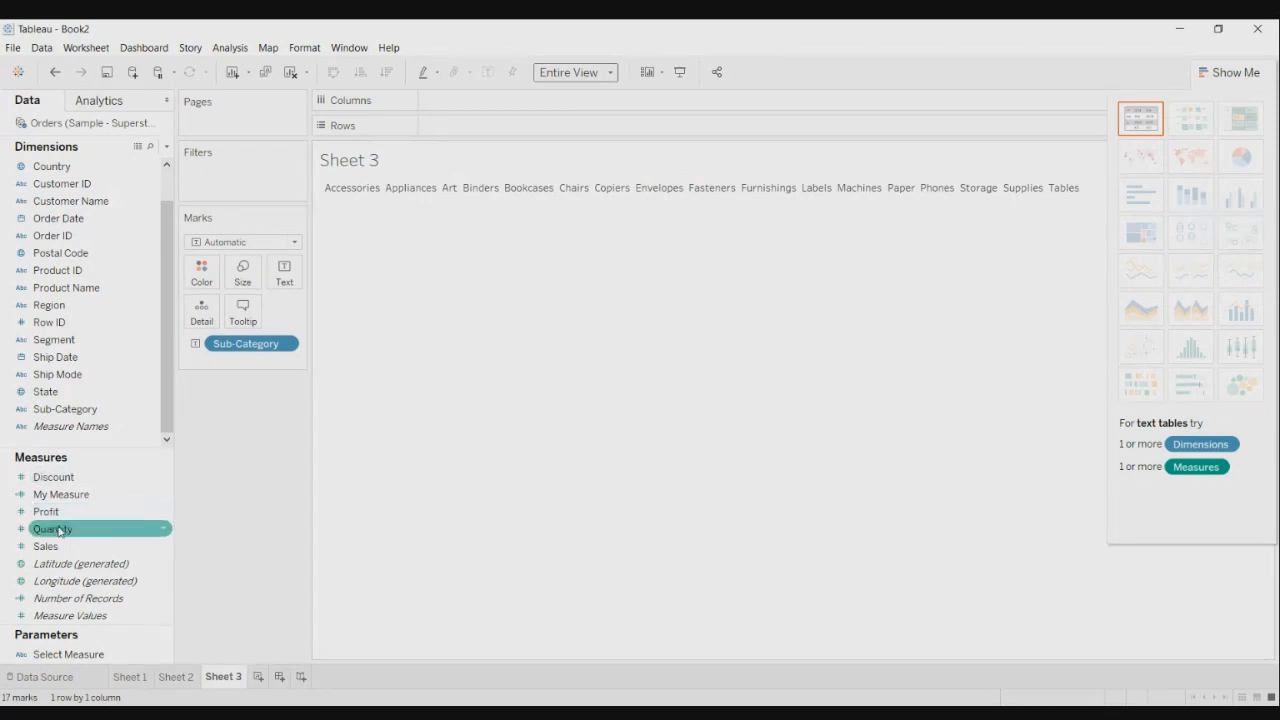
mouse_move(59, 532)
left_mouse_down()
mouse_move(200, 277)
mouse_move(214, 277)
mouse_move(202, 278)
left_mouse_up()
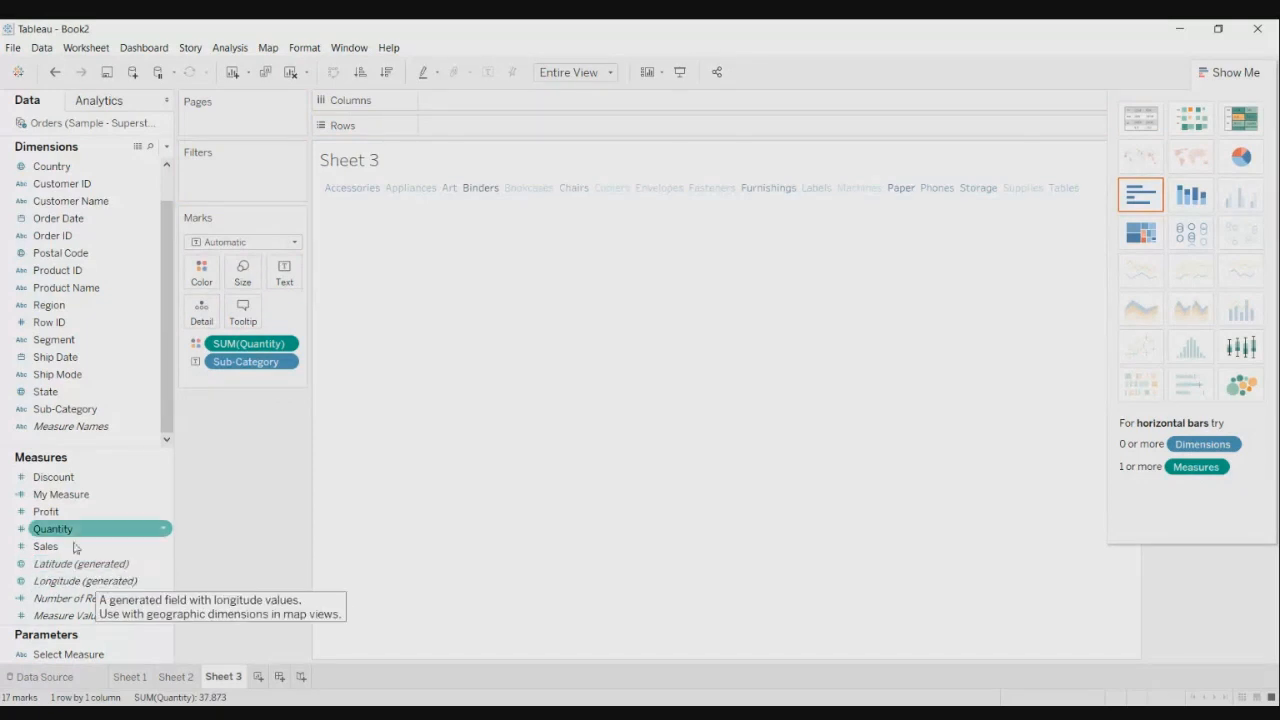
left_click_drag(68, 529, 234, 281)
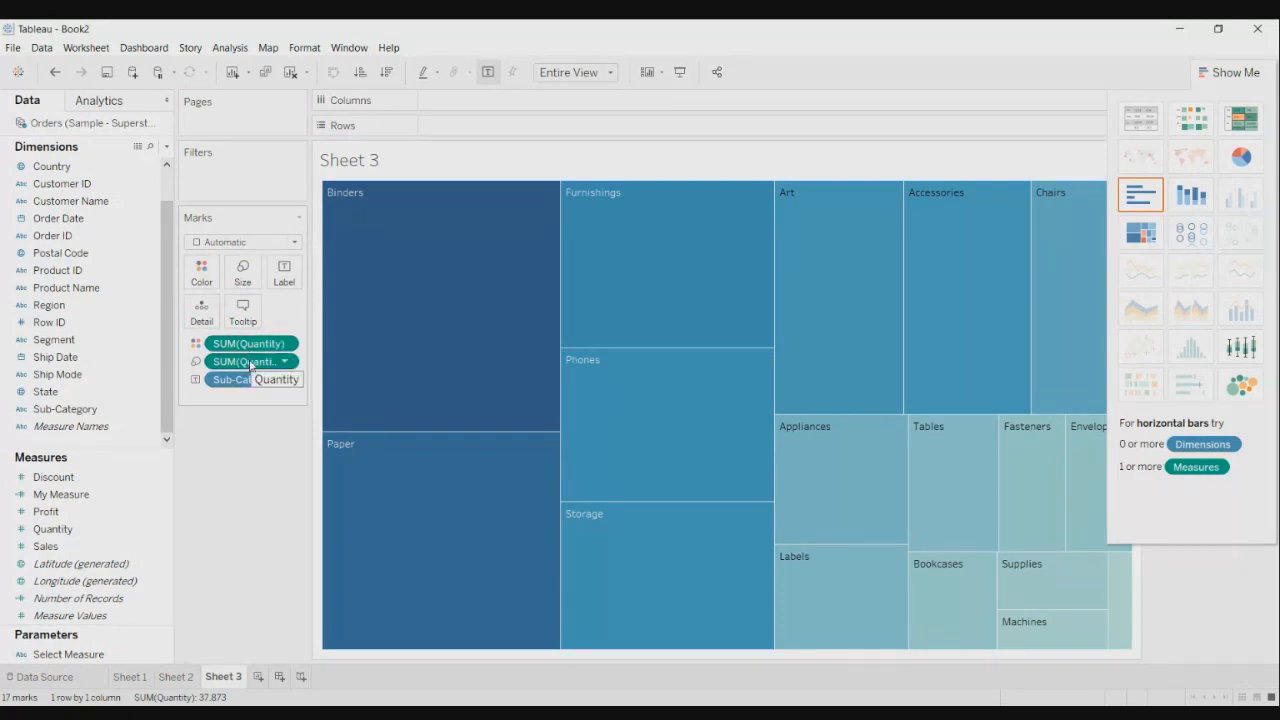
left_click(295, 243)
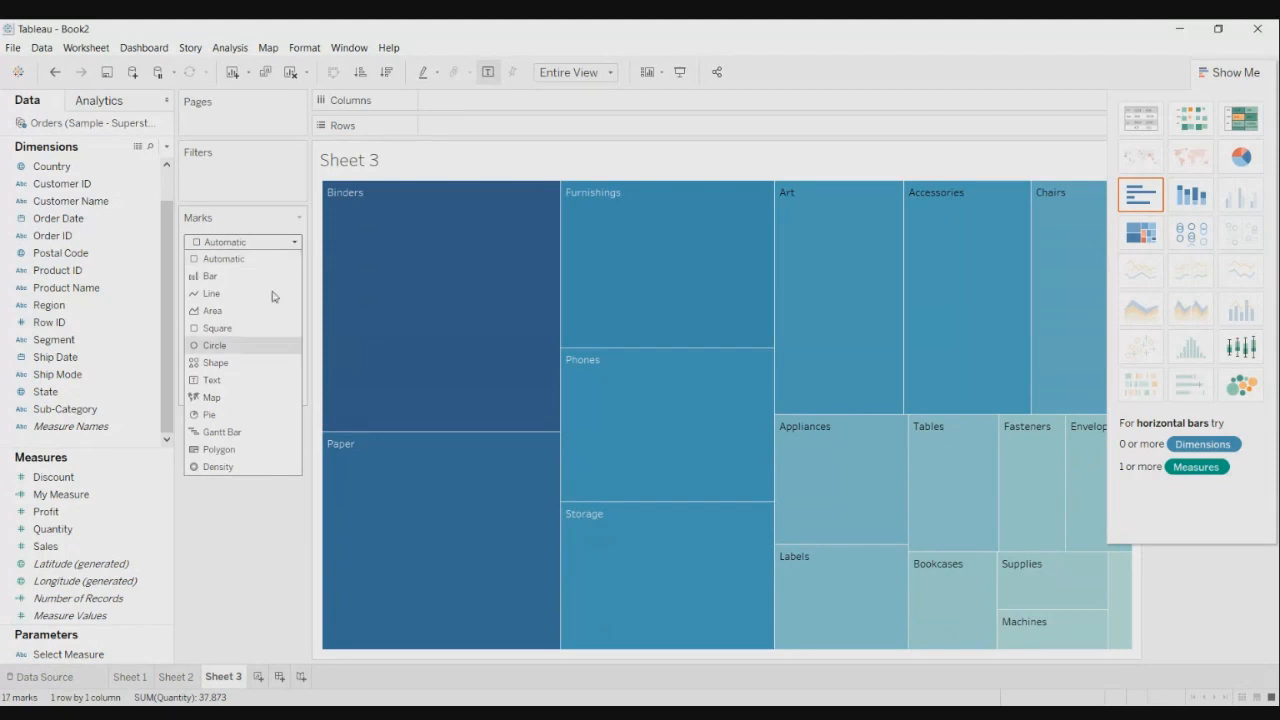
left_click(240, 381)
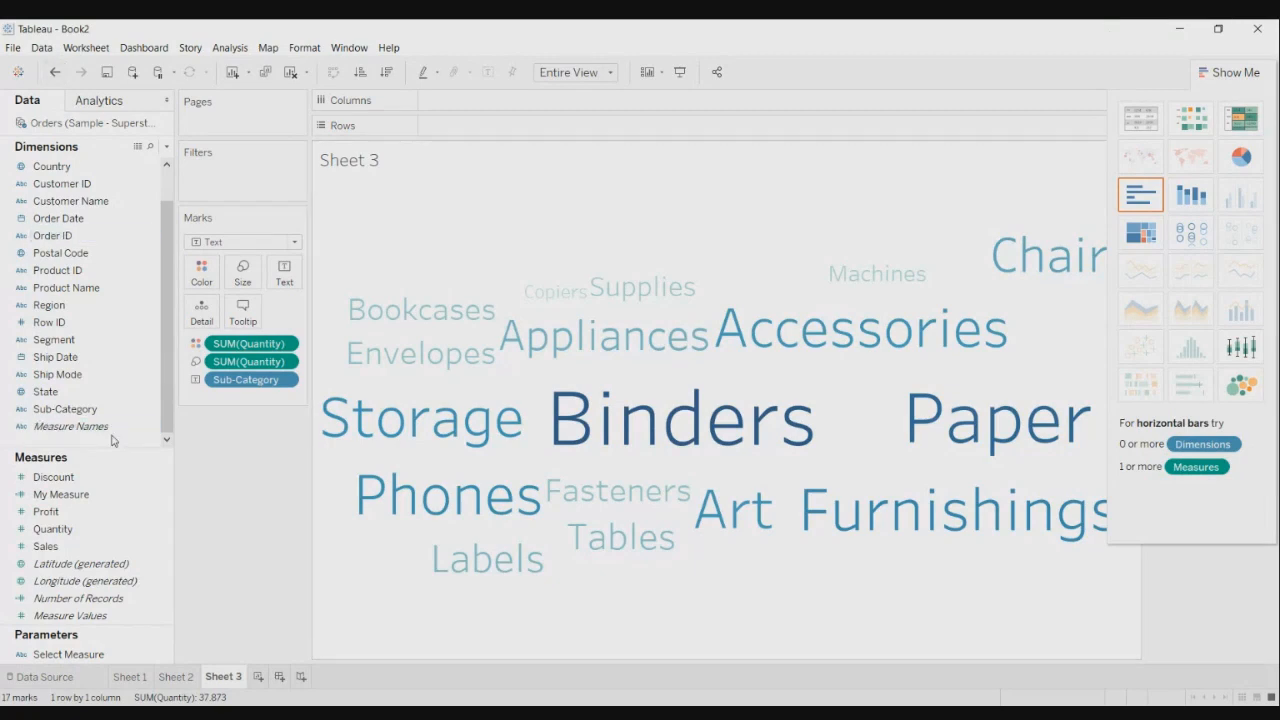
- Select the Profit measure and hide Show Me to reveal the SUM(Quantity) legend (234–5,974)
left_click(145, 515)
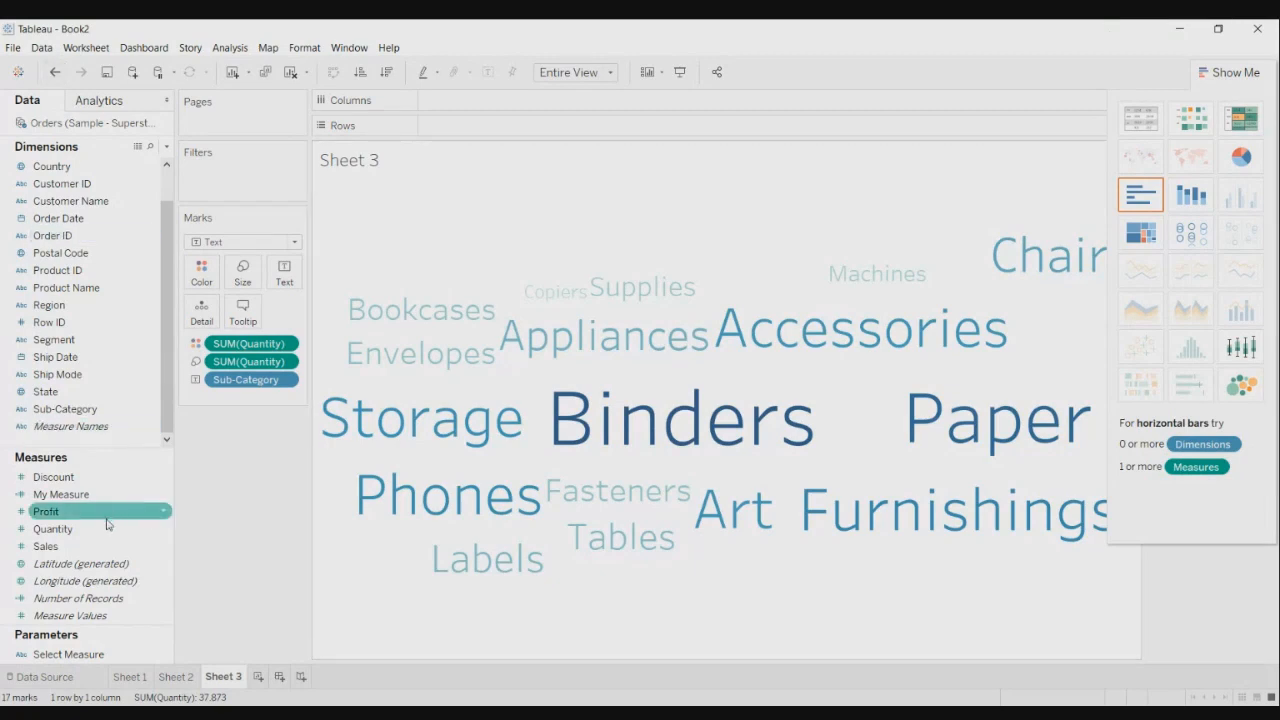
left_click(110, 494)
left_click(113, 510)
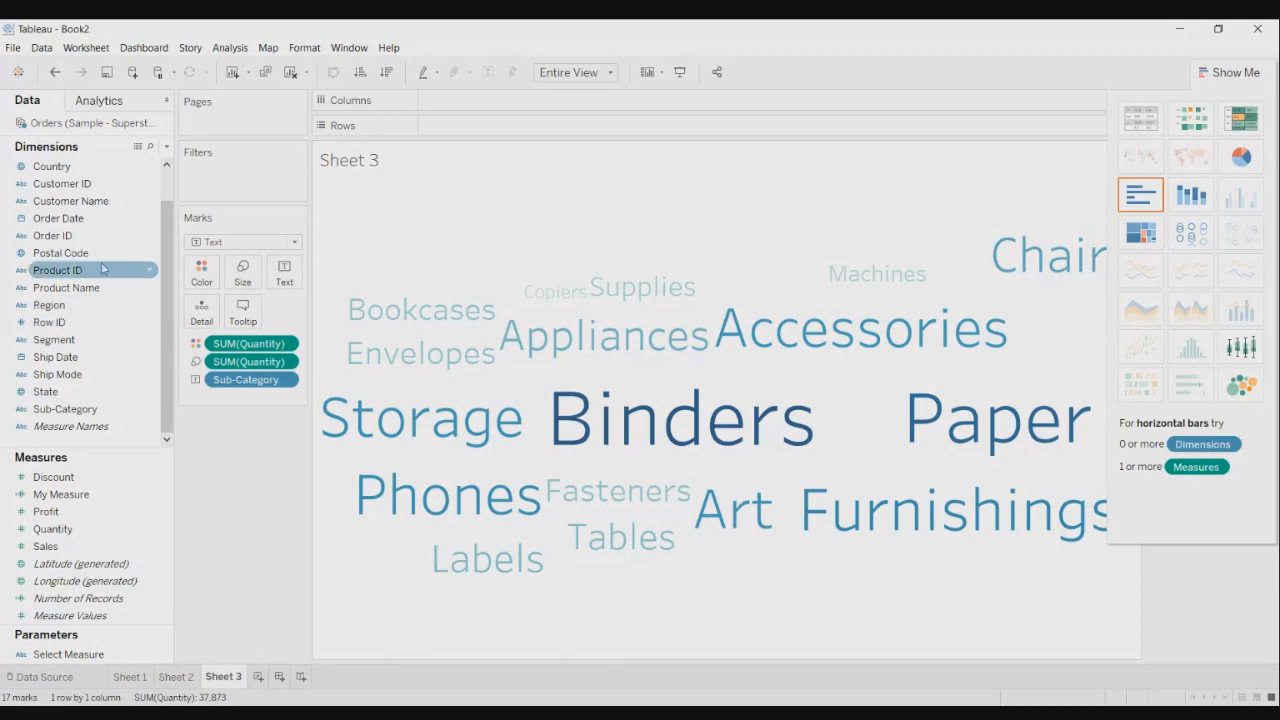
left_click_drag(68, 220, 350, 170)
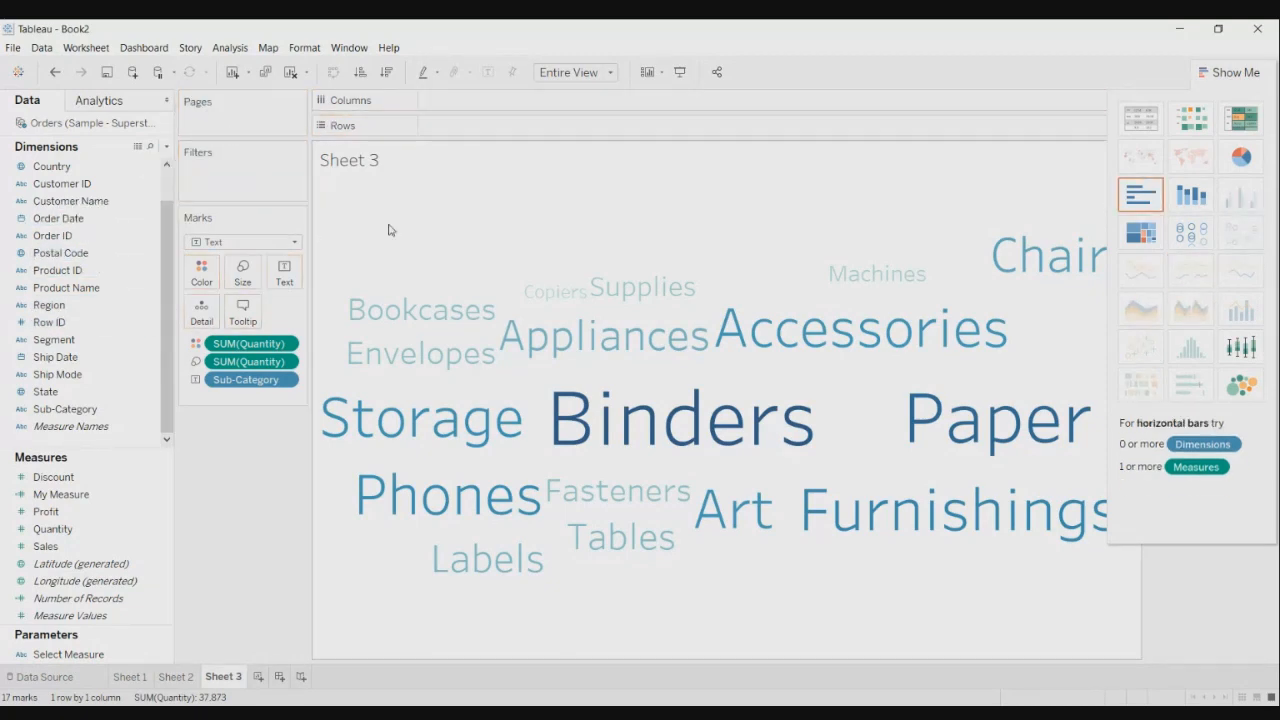
left_click(1213, 73)
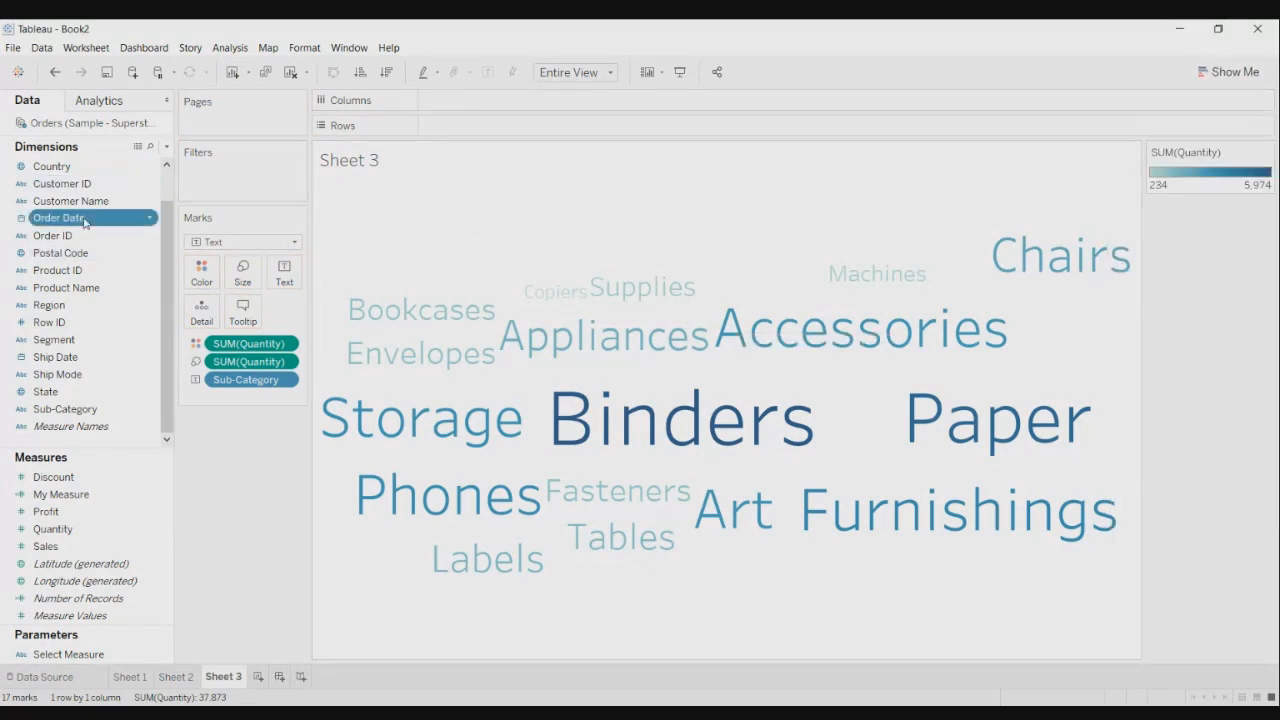
- Page the Sub-Category word cloud by MONTH(Order Date), starting at January 2014
left_click_drag(91, 218, 240, 120)
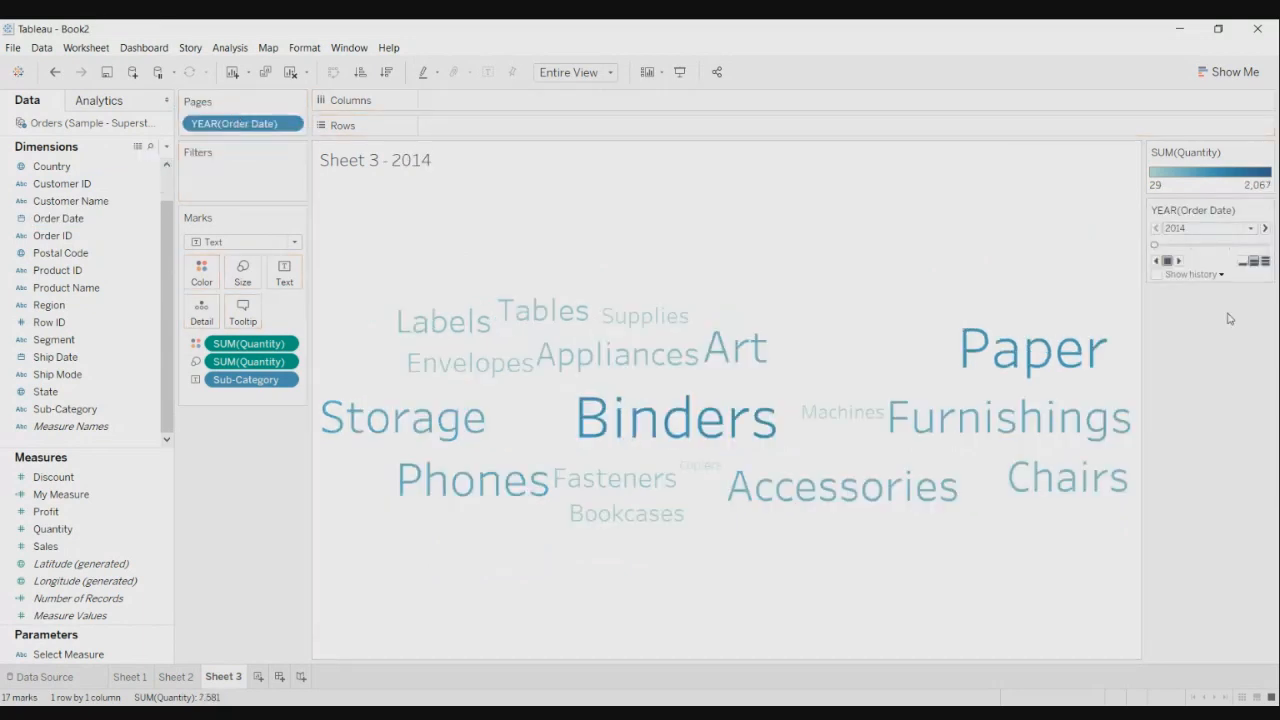
left_click(290, 124)
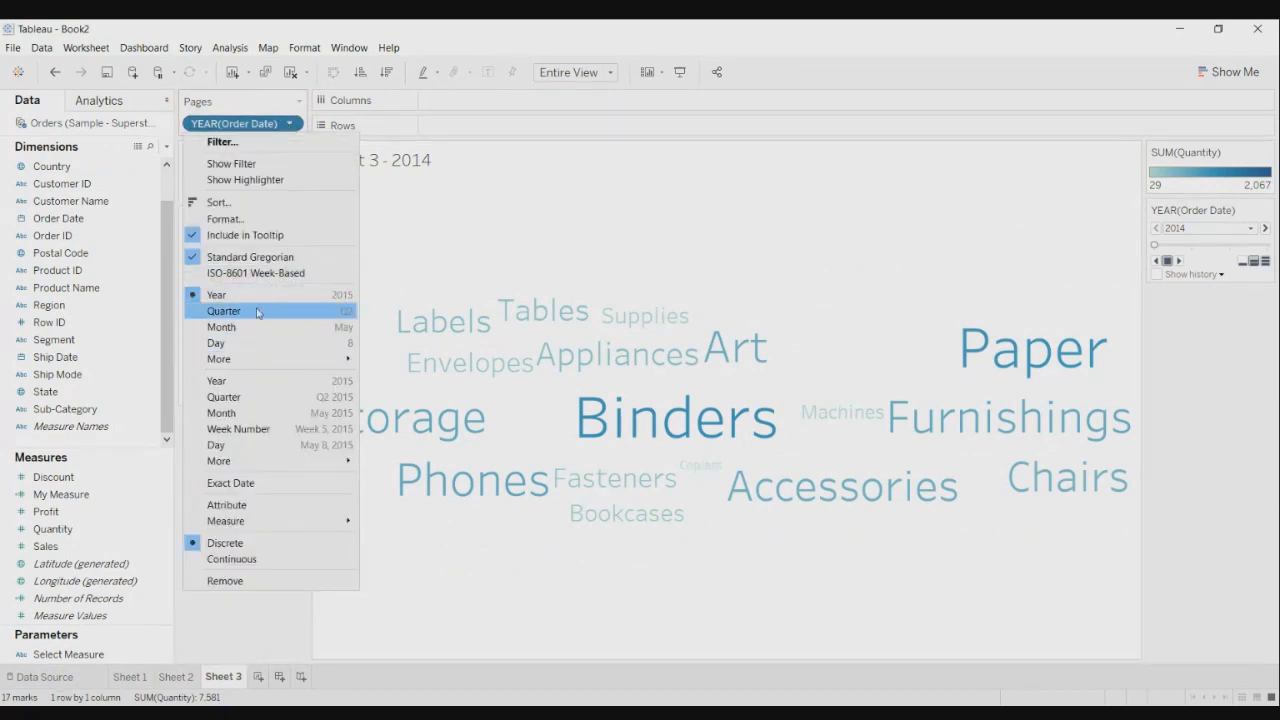
mouse_move(296, 358)
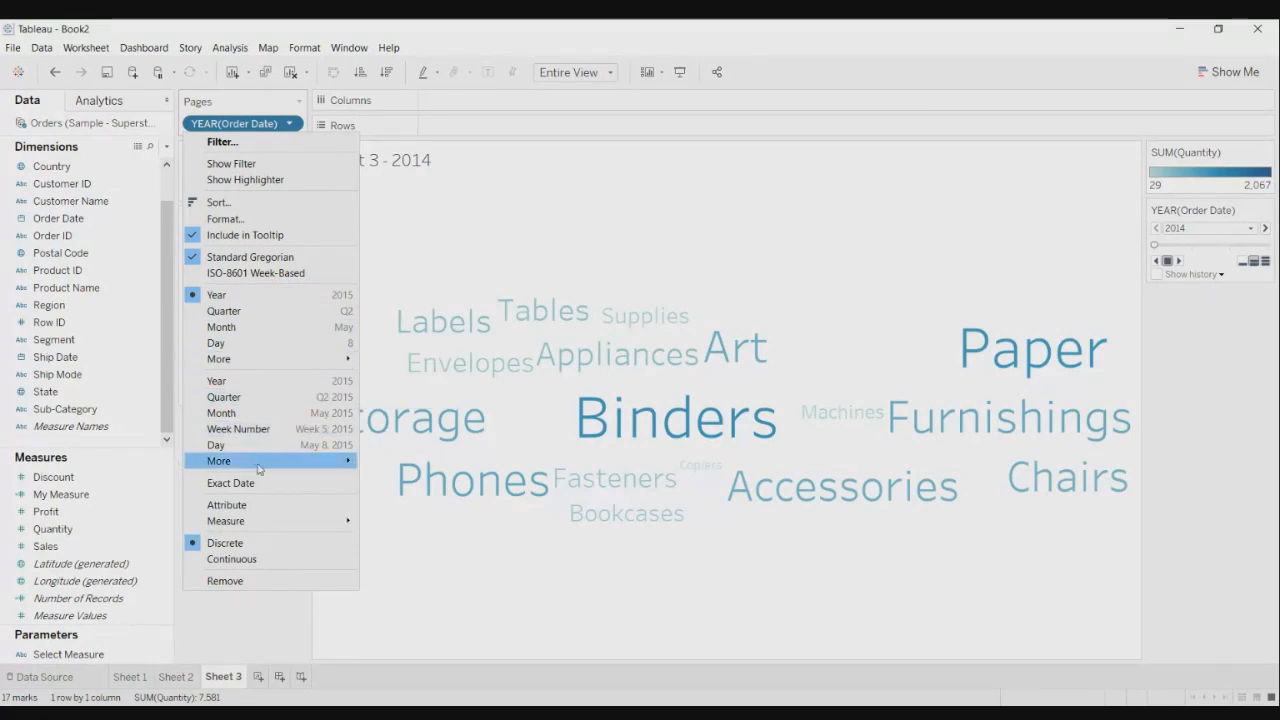
mouse_move(258, 466)
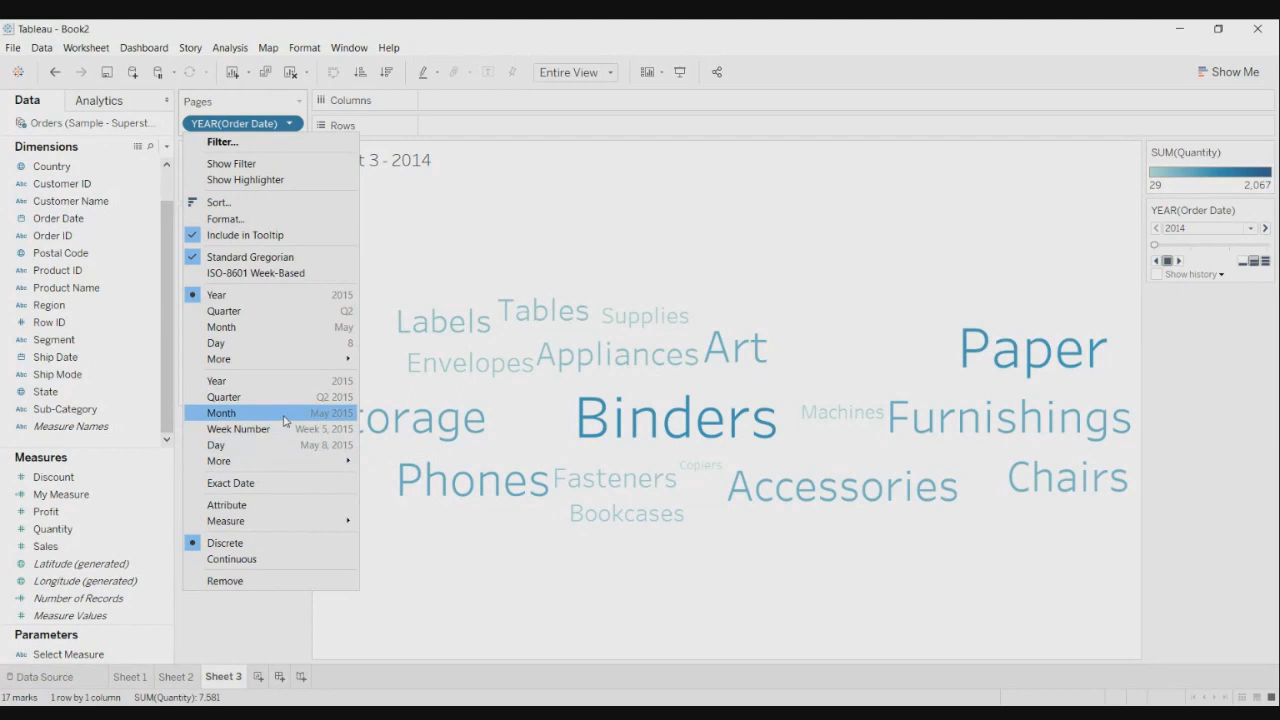
left_click(284, 421)
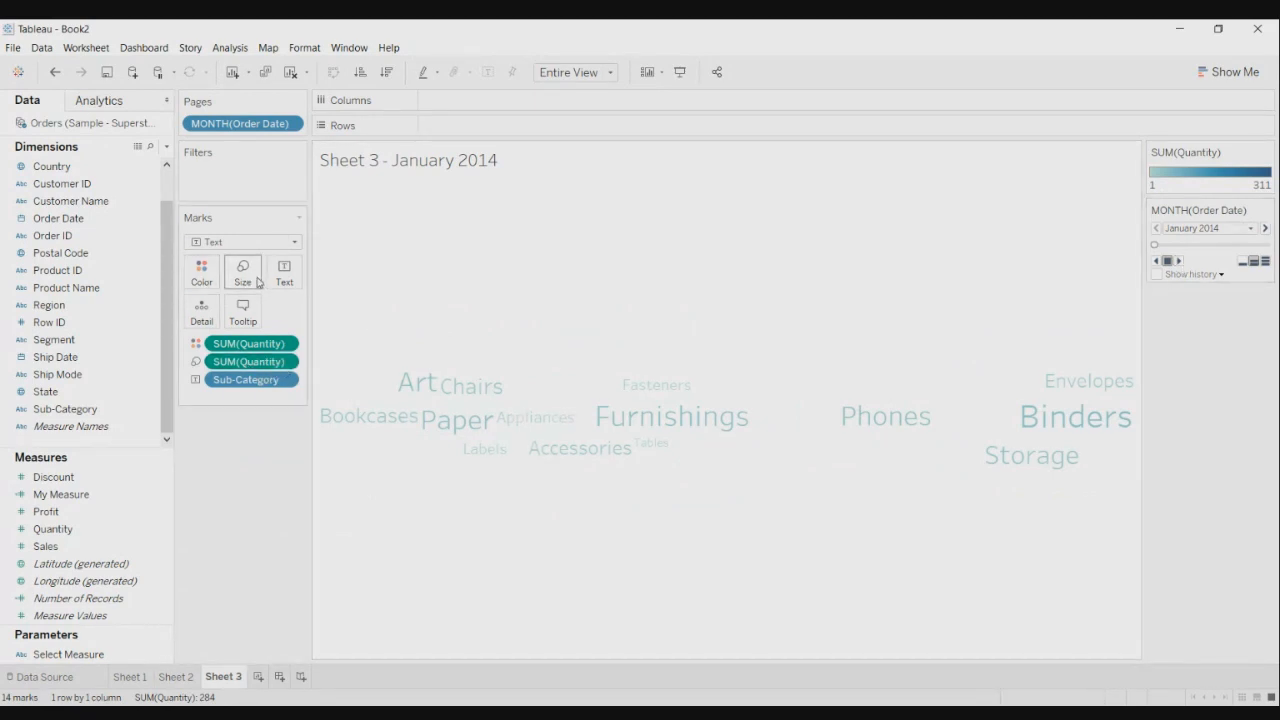
left_click(285, 364)
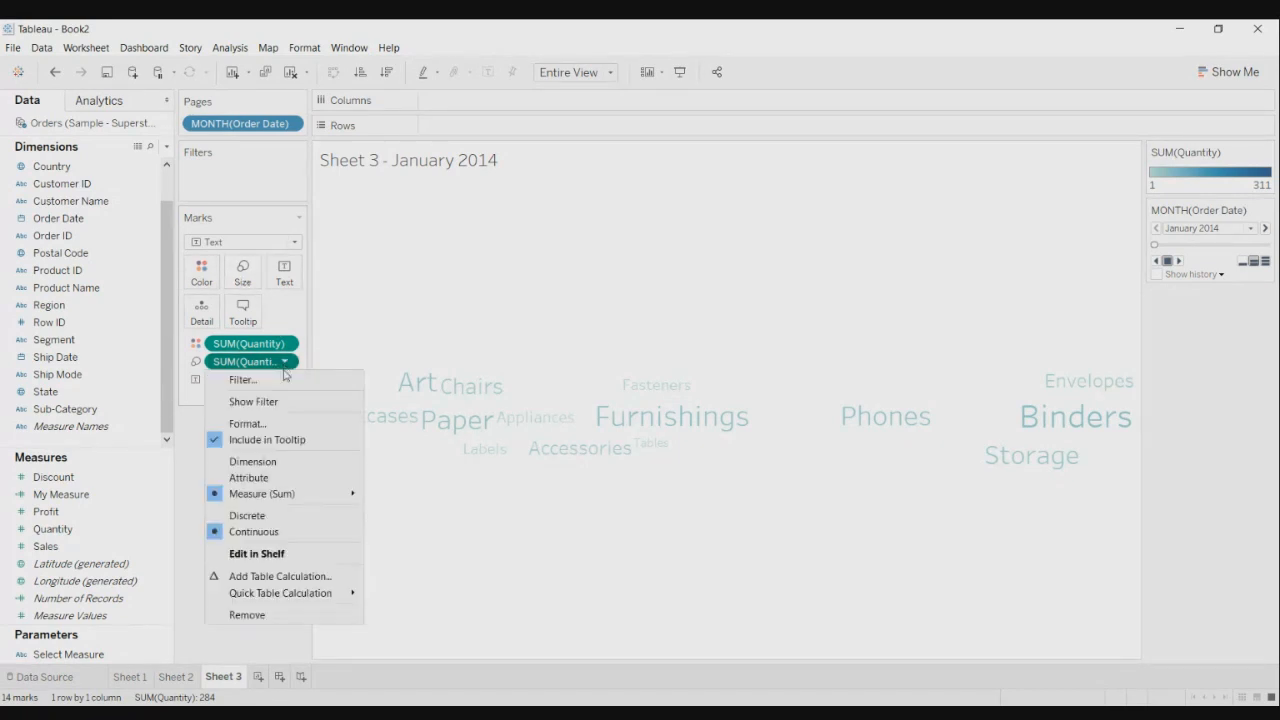
left_click(244, 284)
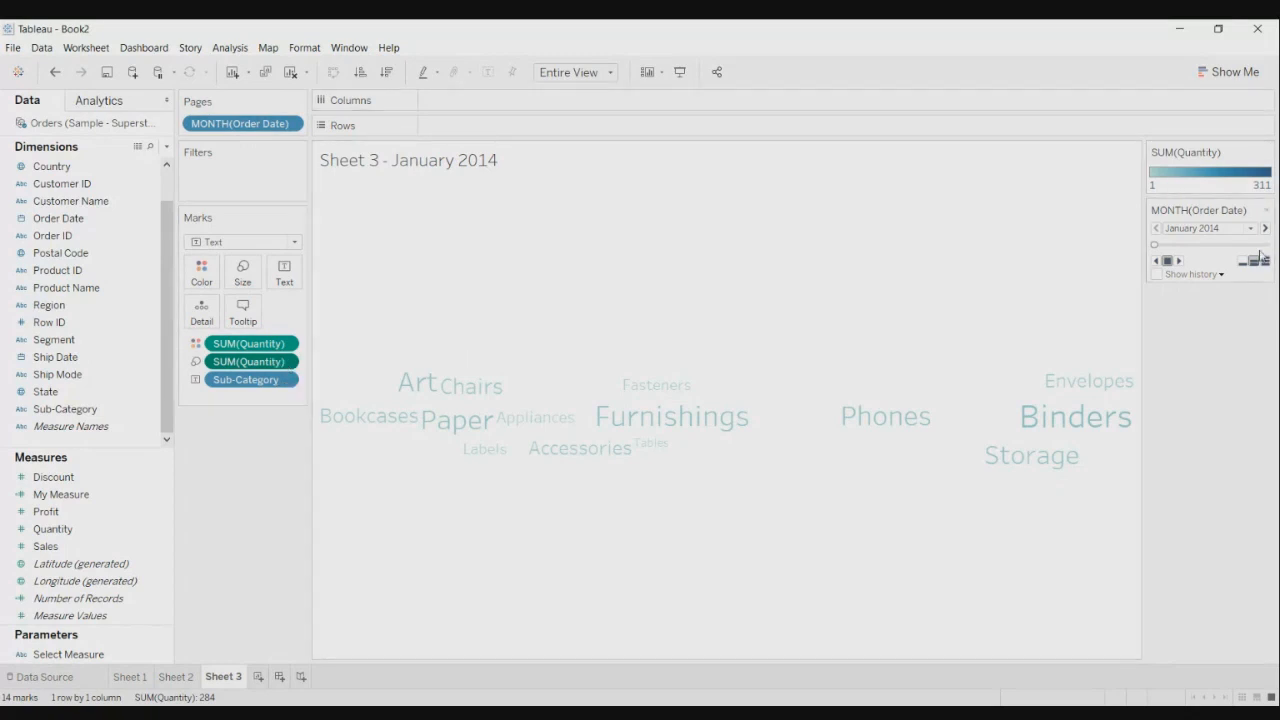
- Play the monthly word cloud pages through to December 2017
left_click(1179, 262)
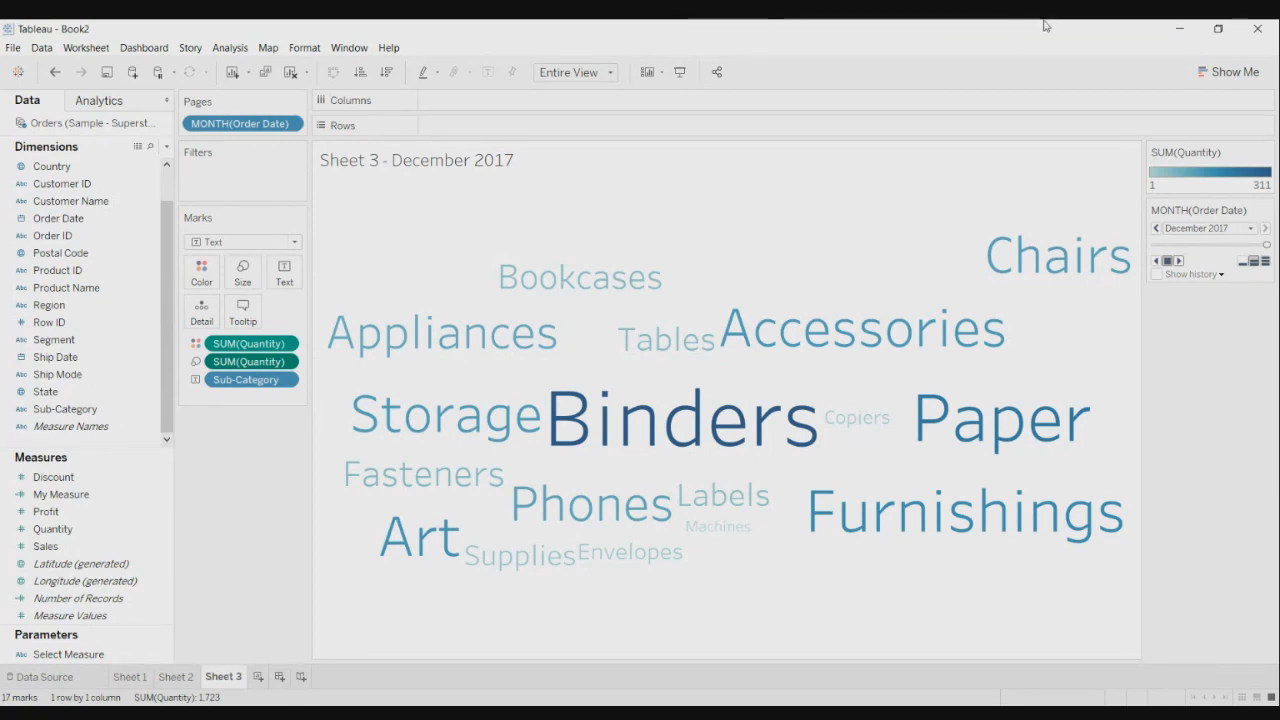
- Create a new empty worksheet, Sheet 4
left_click(259, 677)
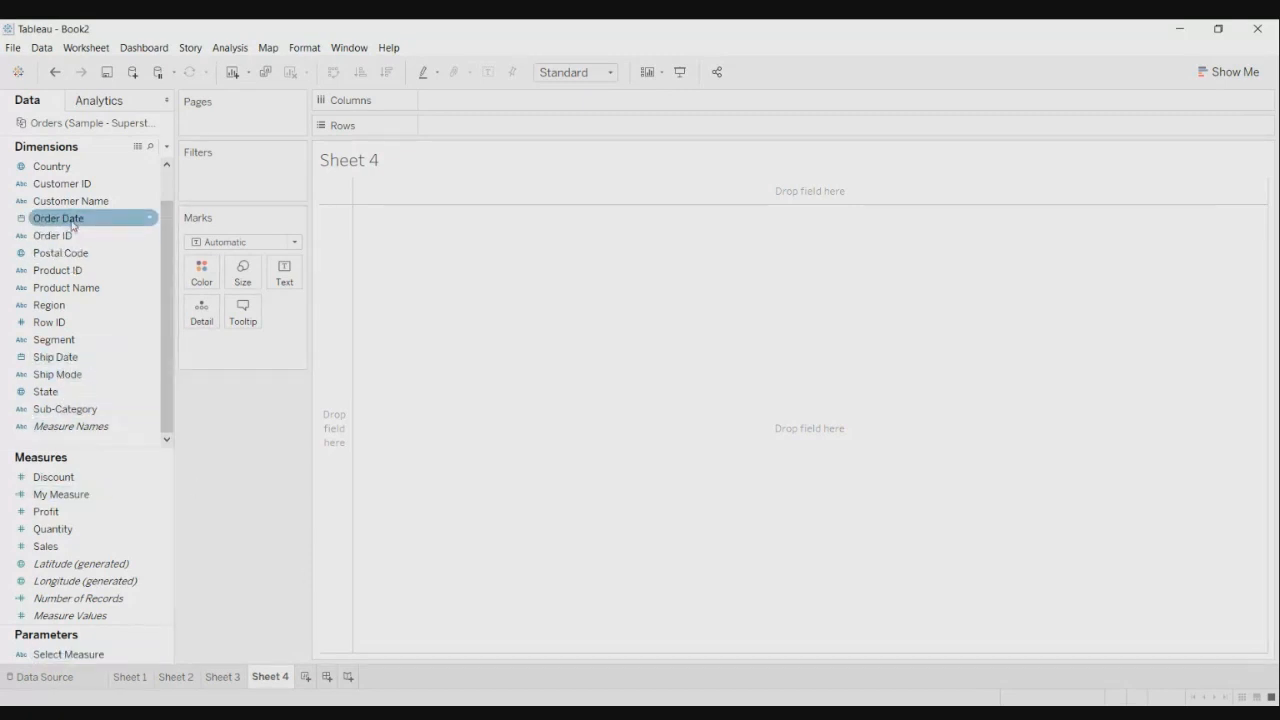
- Plot SUM(Profit) by YEAR(Order Date) in Entire View, then swap rows and columns
left_click_drag(72, 224, 489, 130)
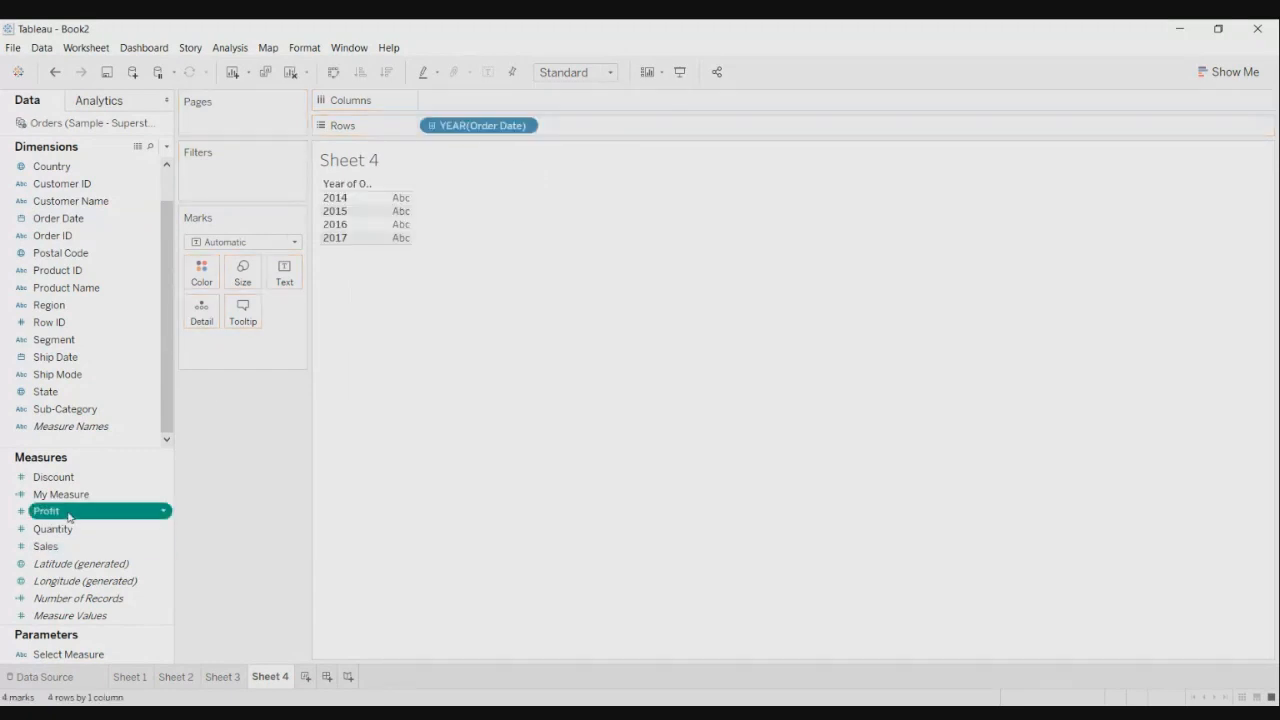
left_click_drag(68, 516, 474, 108)
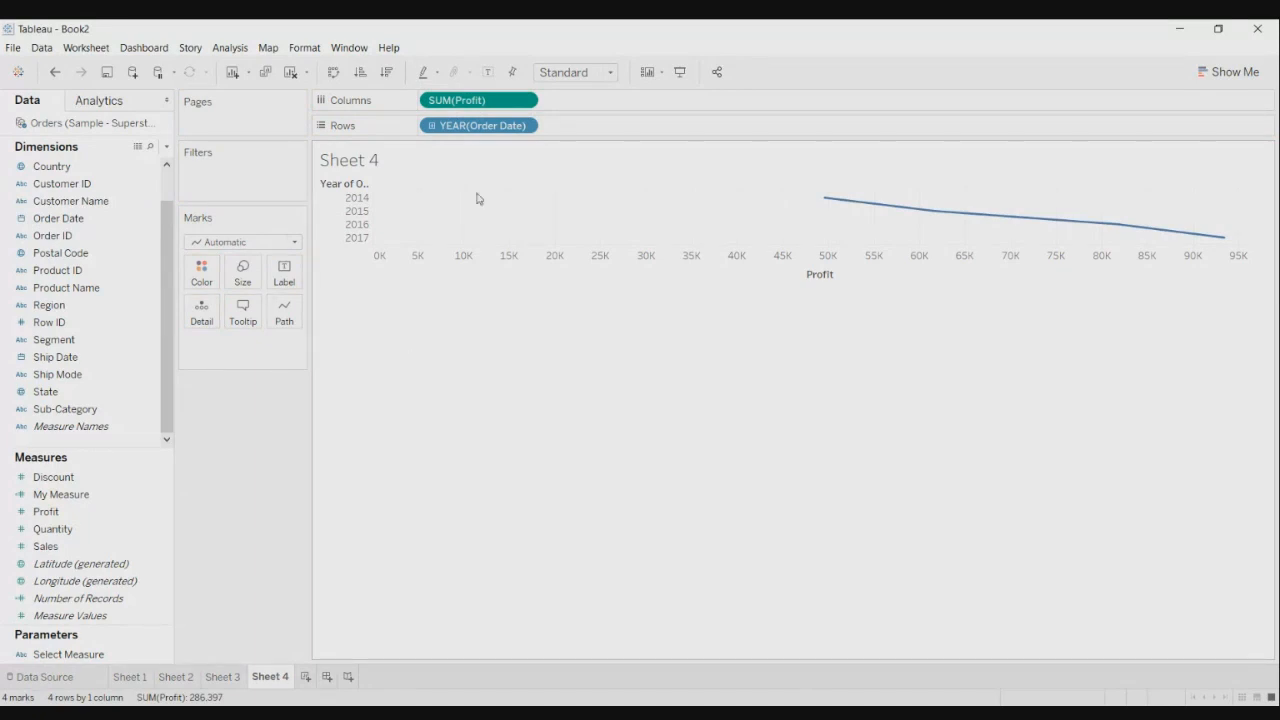
left_click(611, 74)
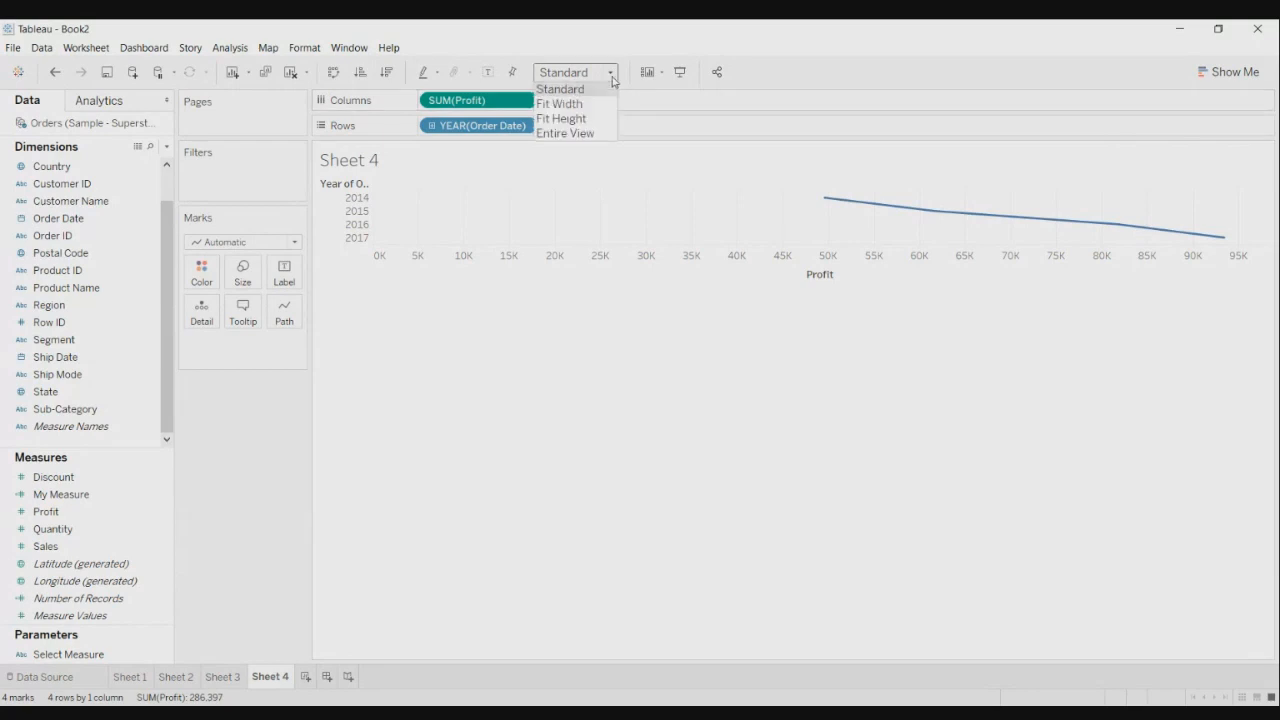
left_click(589, 133)
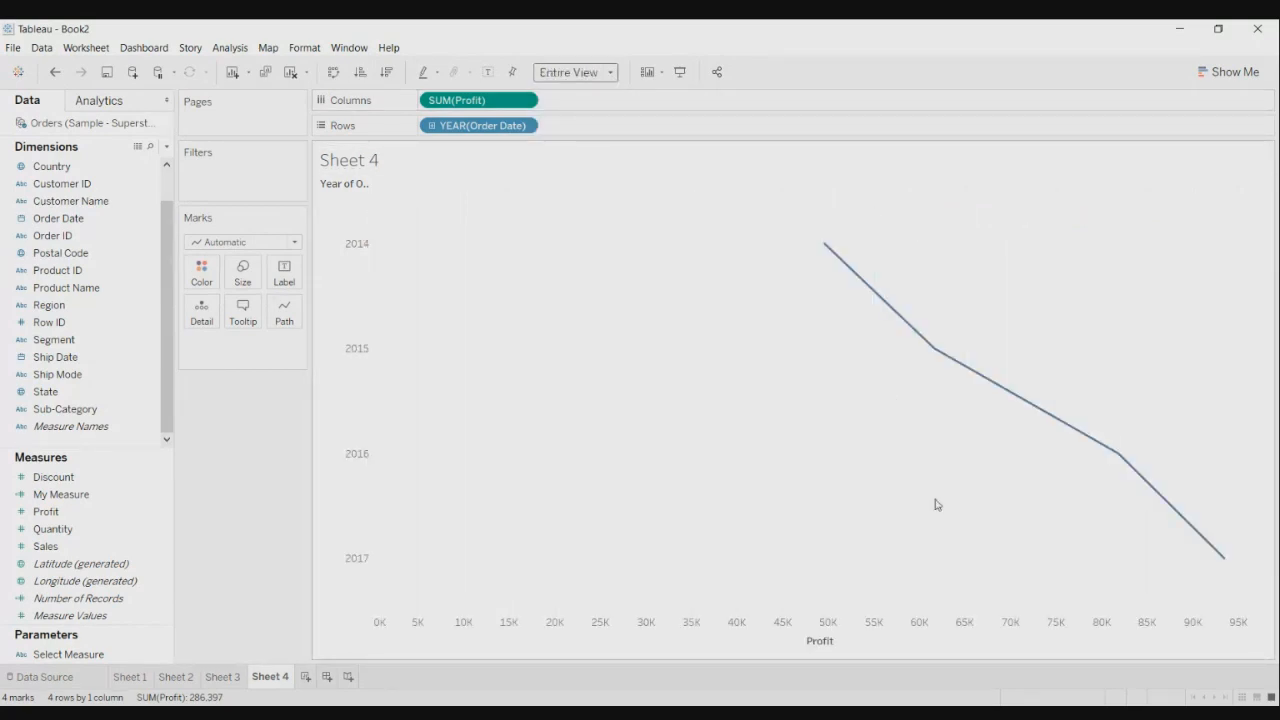
left_click(335, 73)
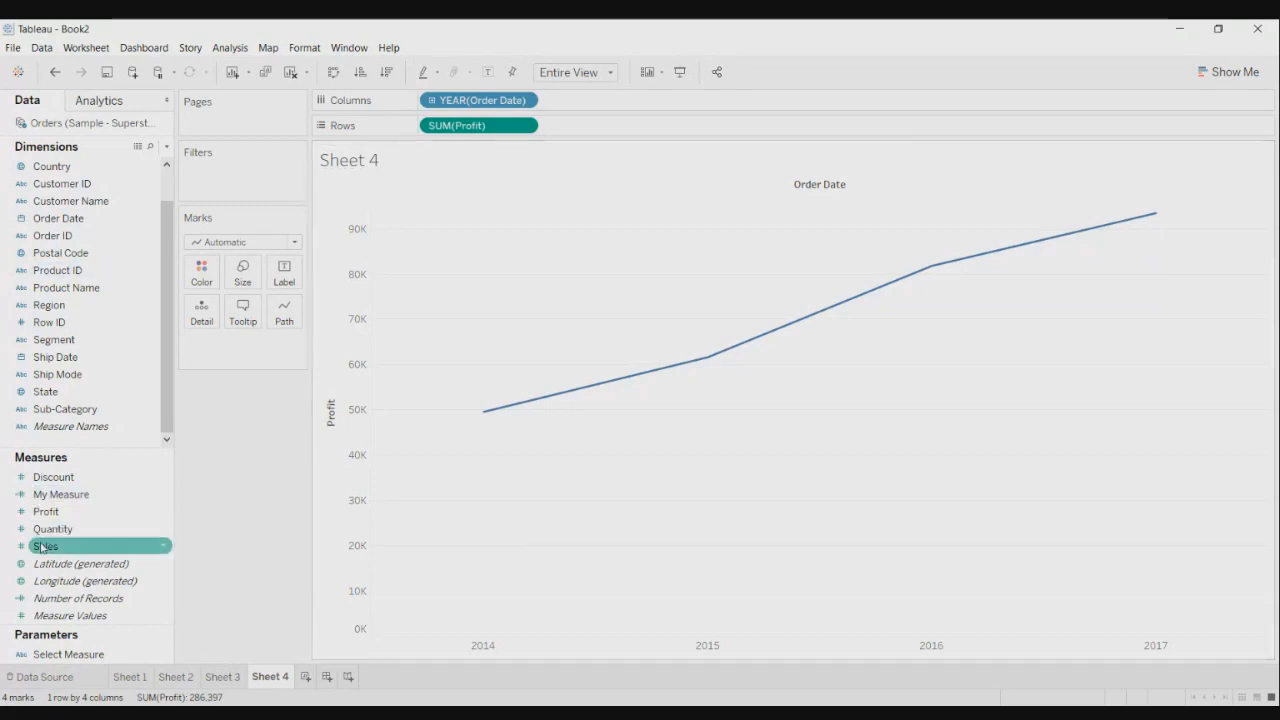
- Size the profit line by SUM(Profit), briefly drilling the years into quarters then removing them
left_click_drag(46, 511, 230, 285)
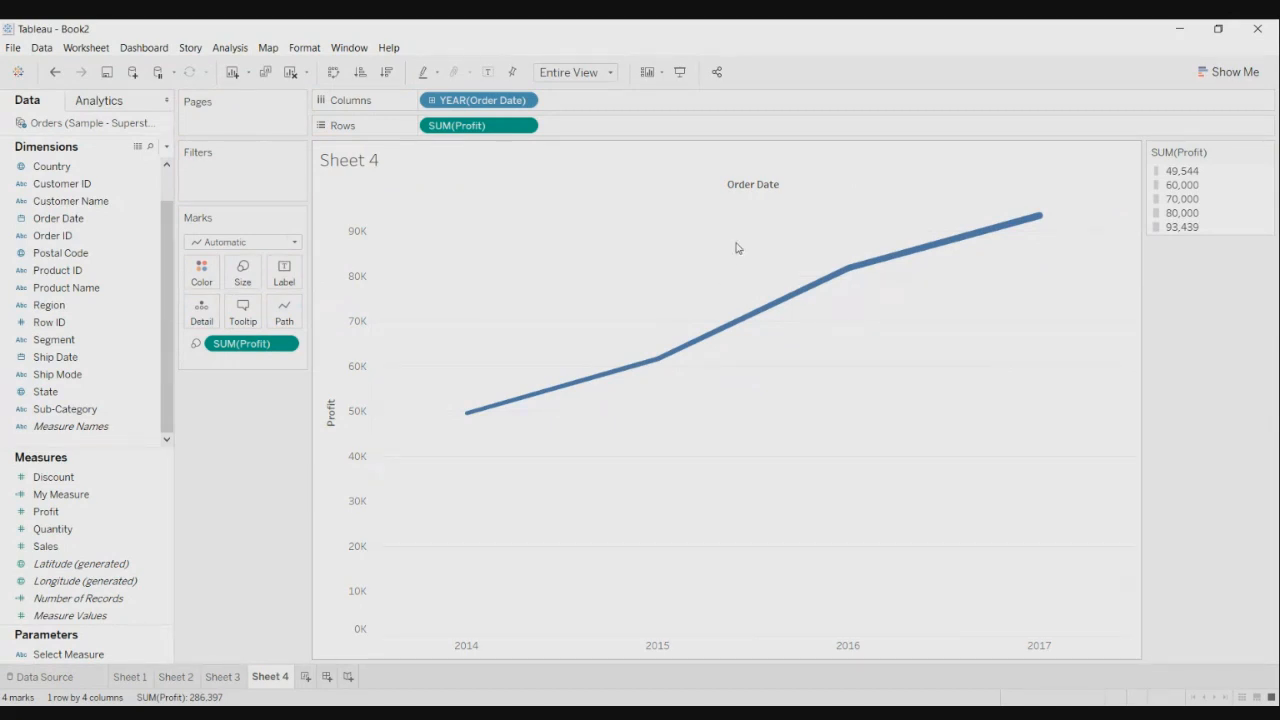
left_click(431, 101)
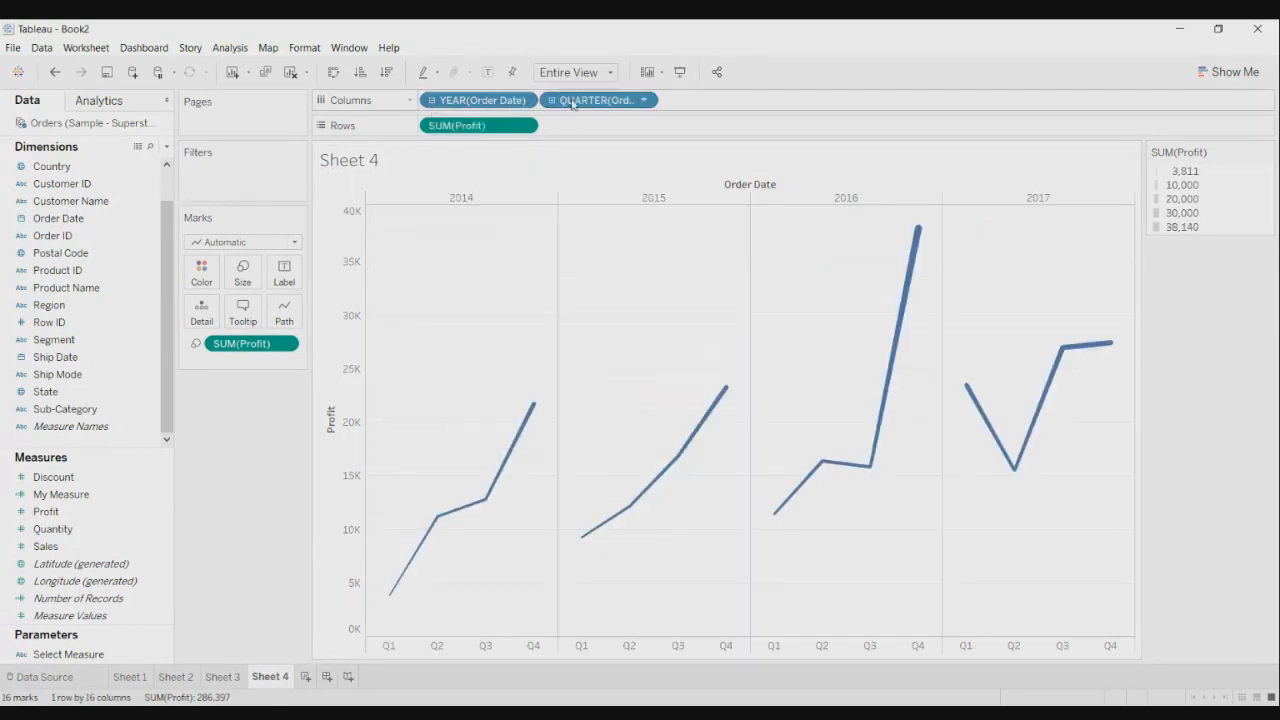
left_click_drag(625, 100, 634, 40)
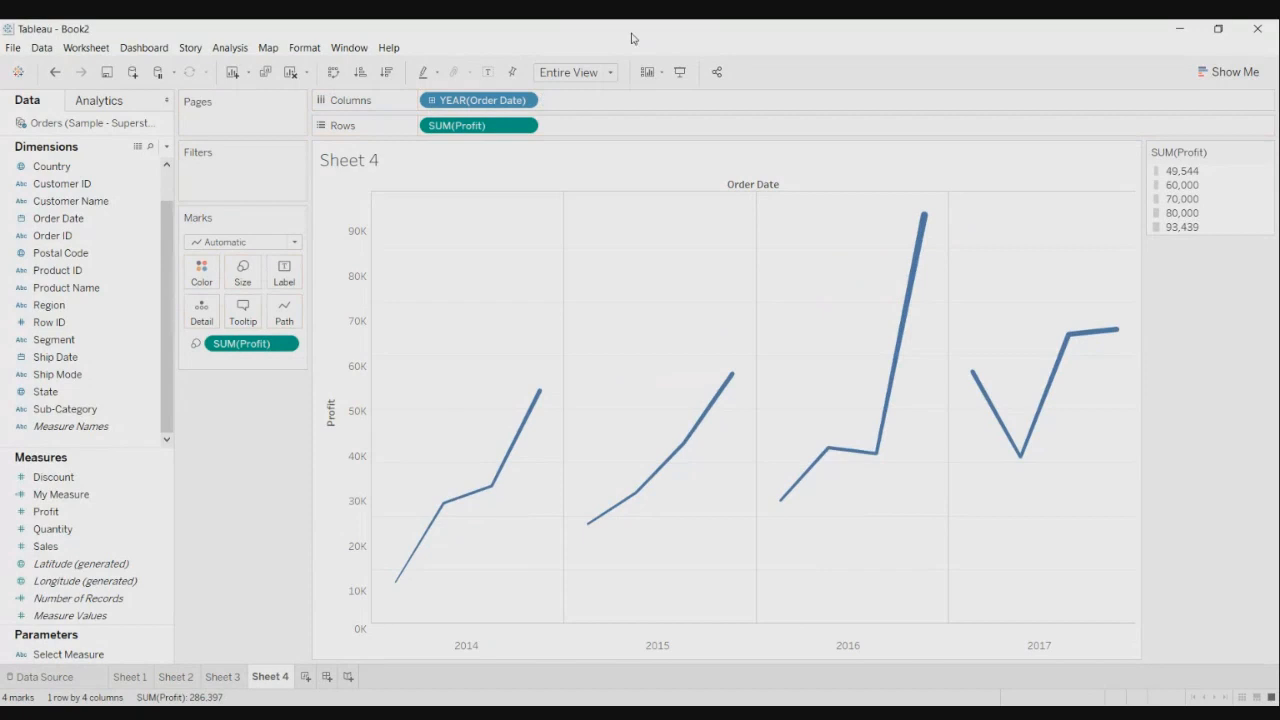
- Change YEAR(Order Date) to continuous MONTH, giving 48 monthly profit marks
left_click(524, 101)
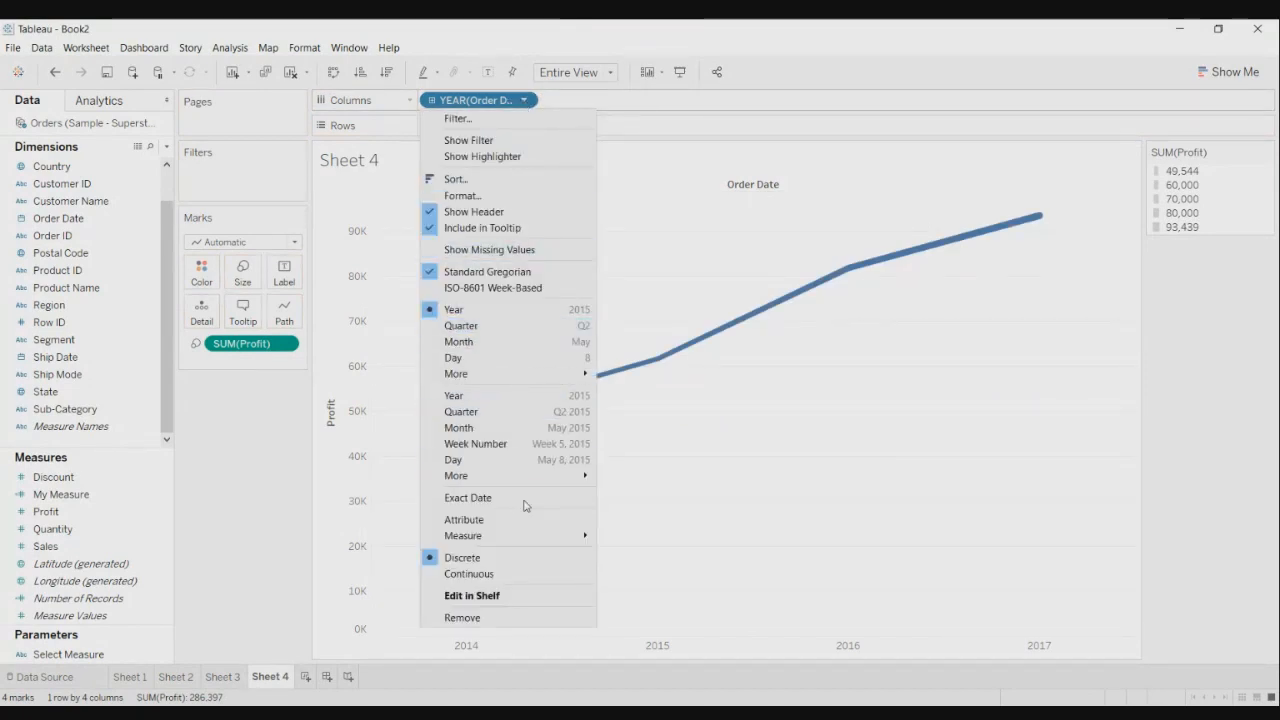
left_click(512, 430)
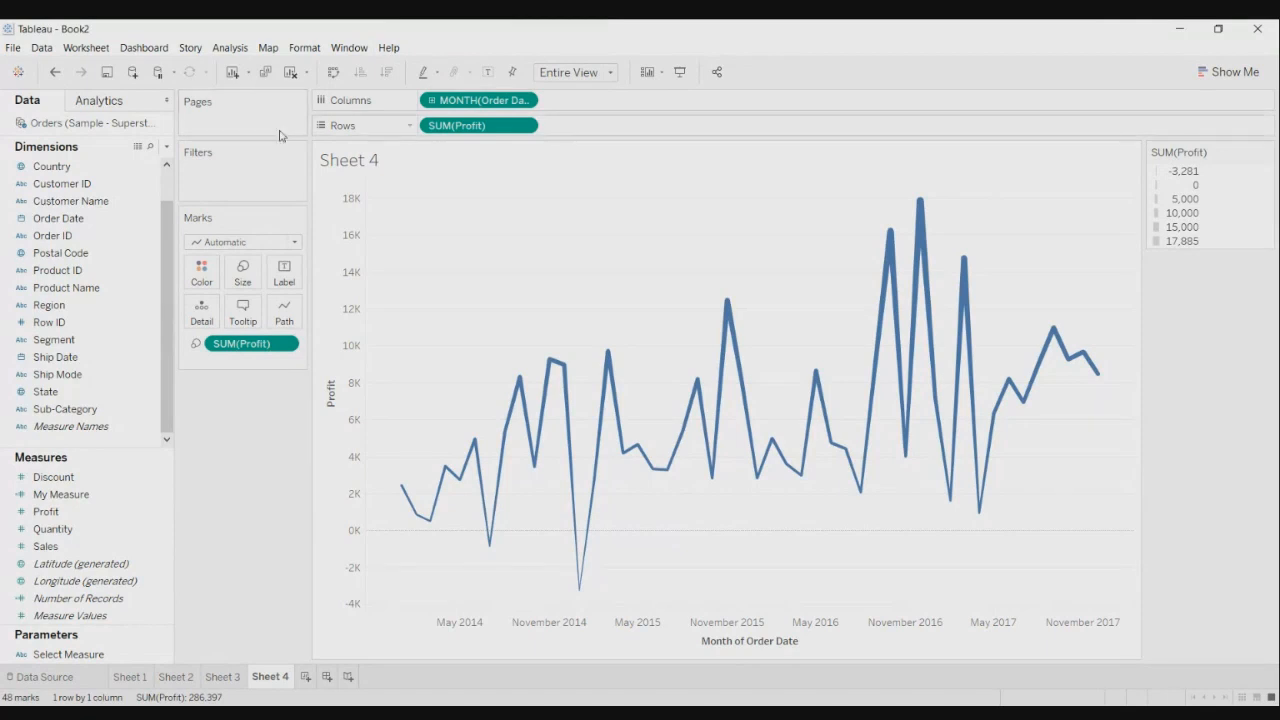
- Show a profit forecast from the October 2016 point's menu, extending the line through 2018
mouse_move(890, 240)
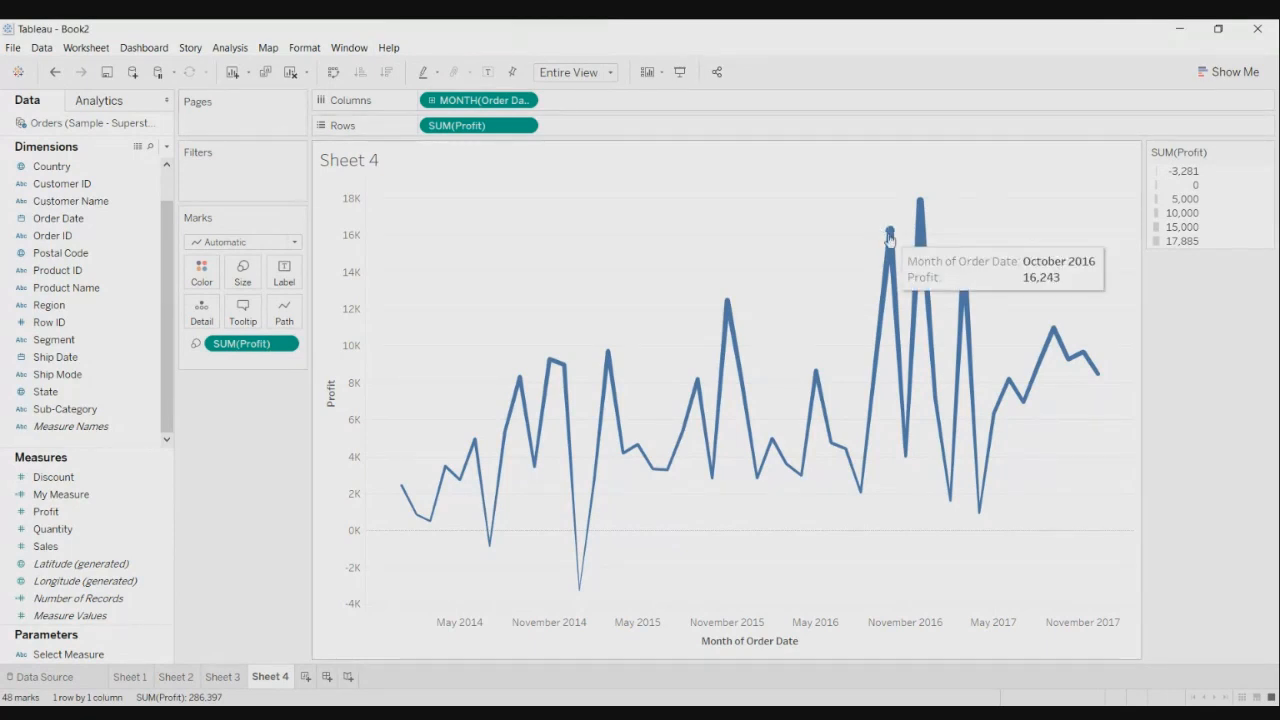
right_click(890, 238)
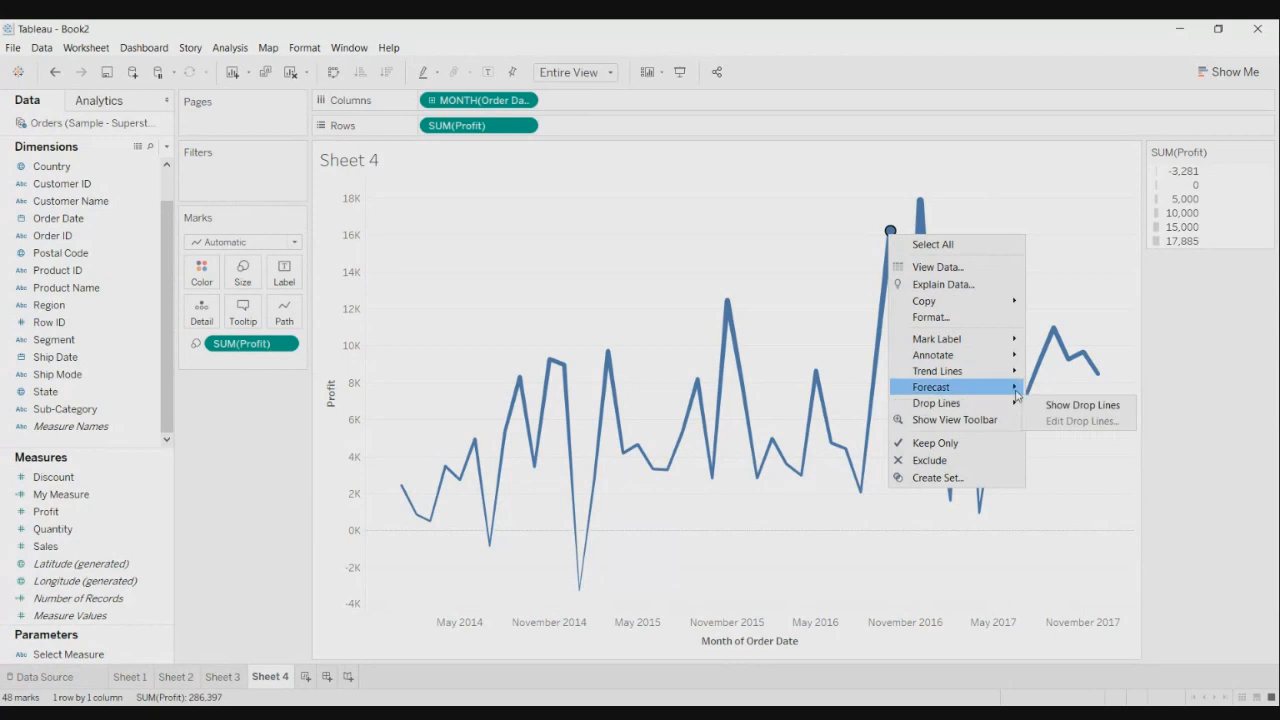
mouse_move(1016, 395)
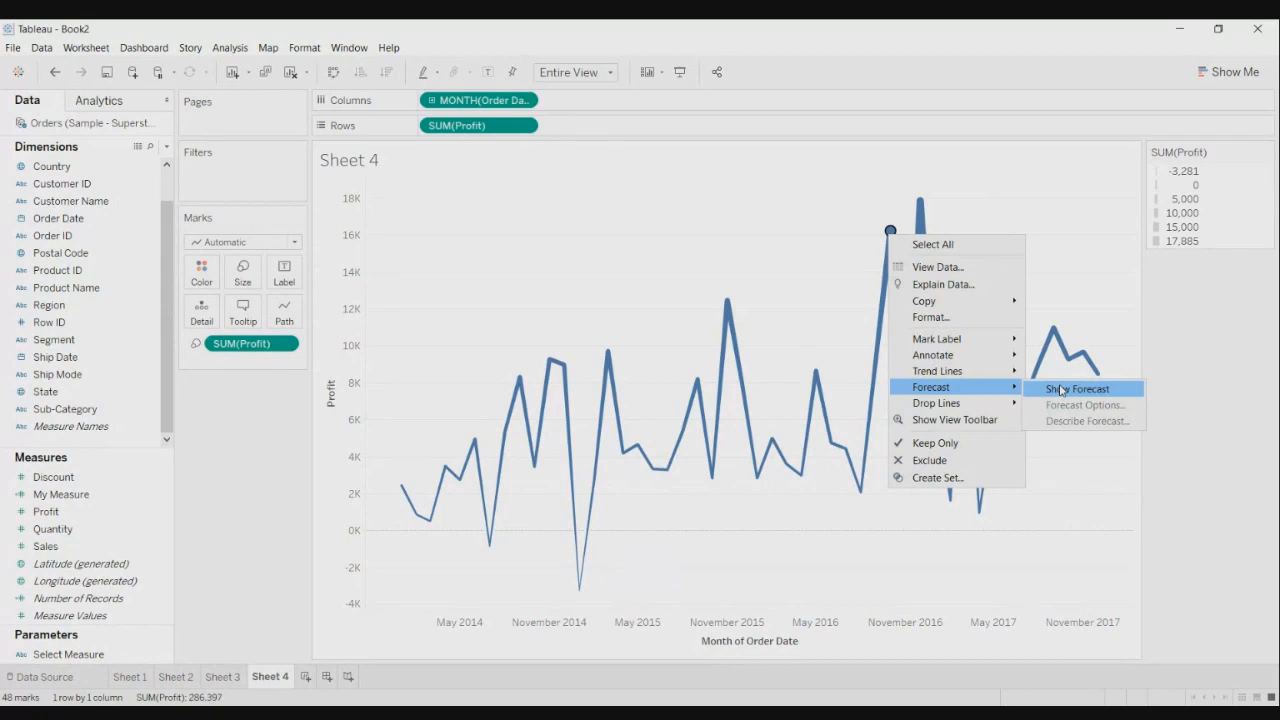
left_click(1061, 390)
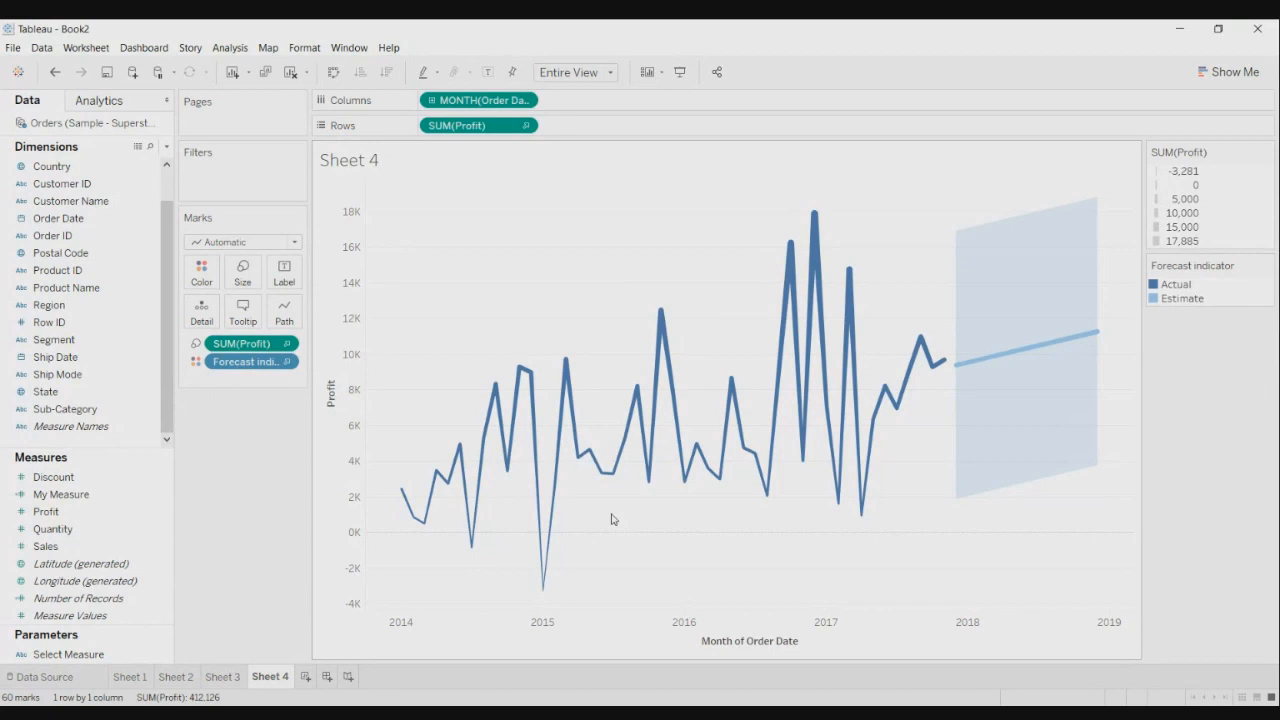
mouse_move(997, 356)
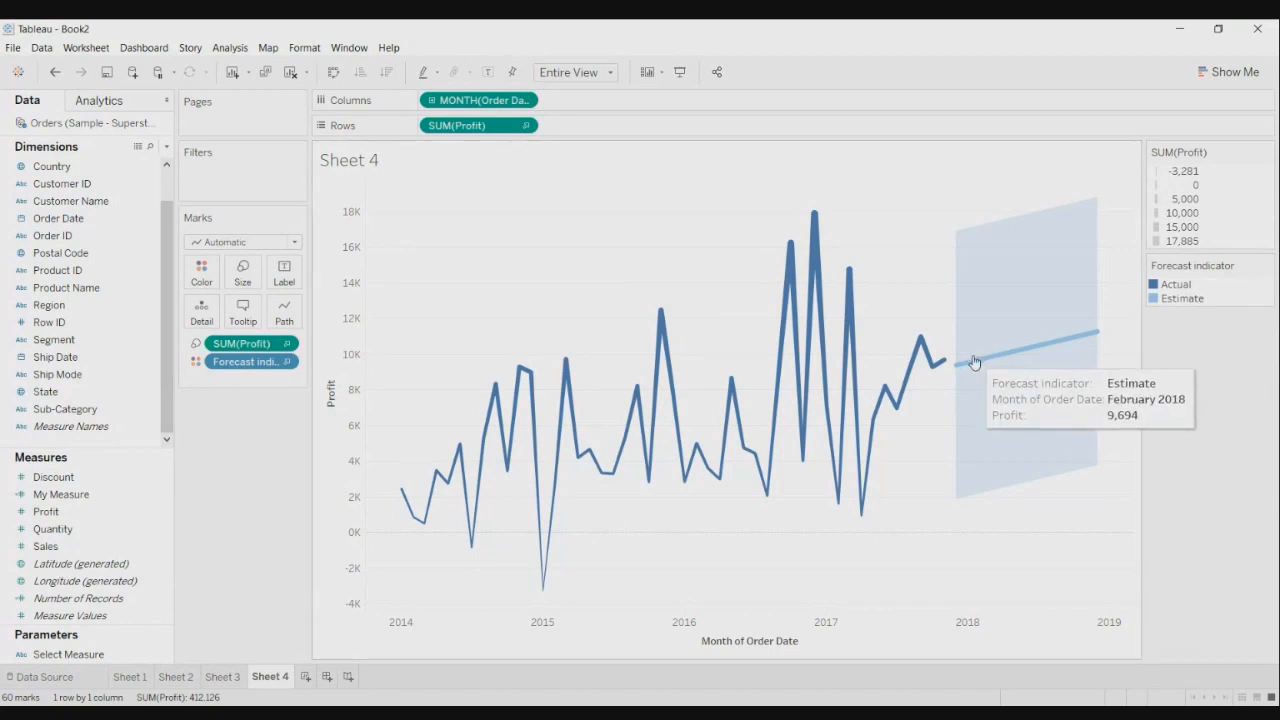
mouse_move(814, 216)
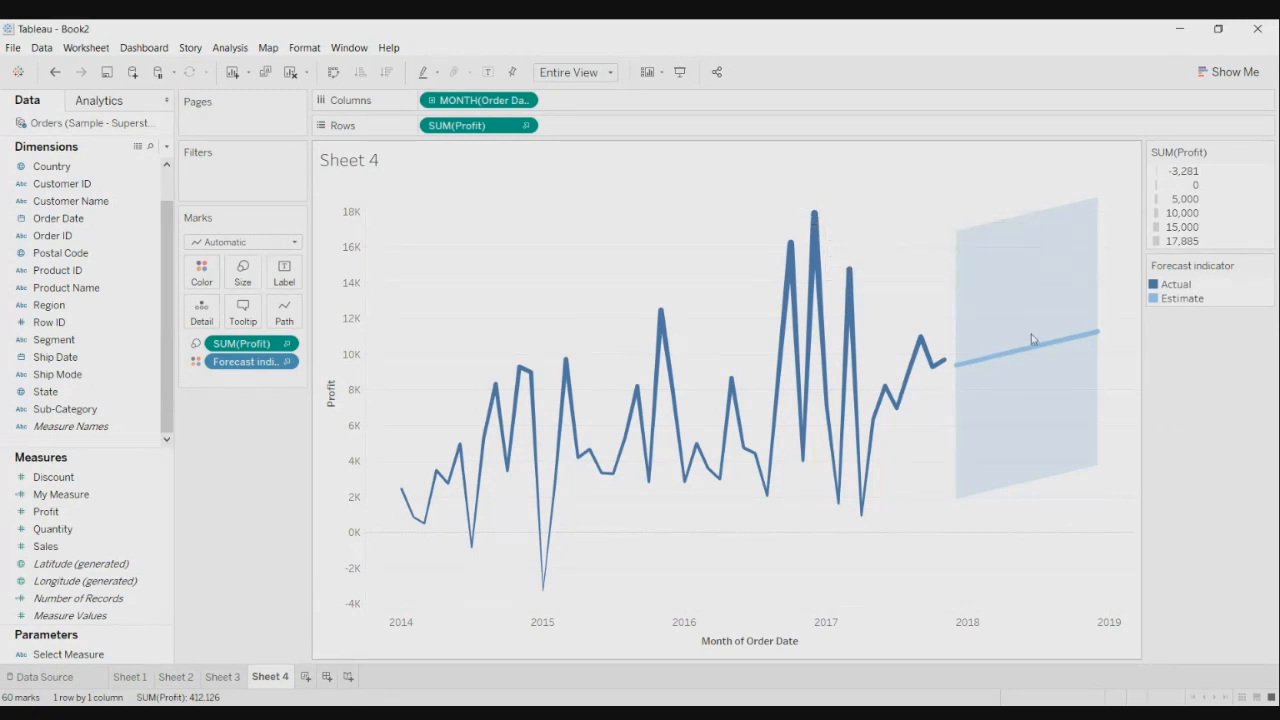
mouse_move(1071, 340)
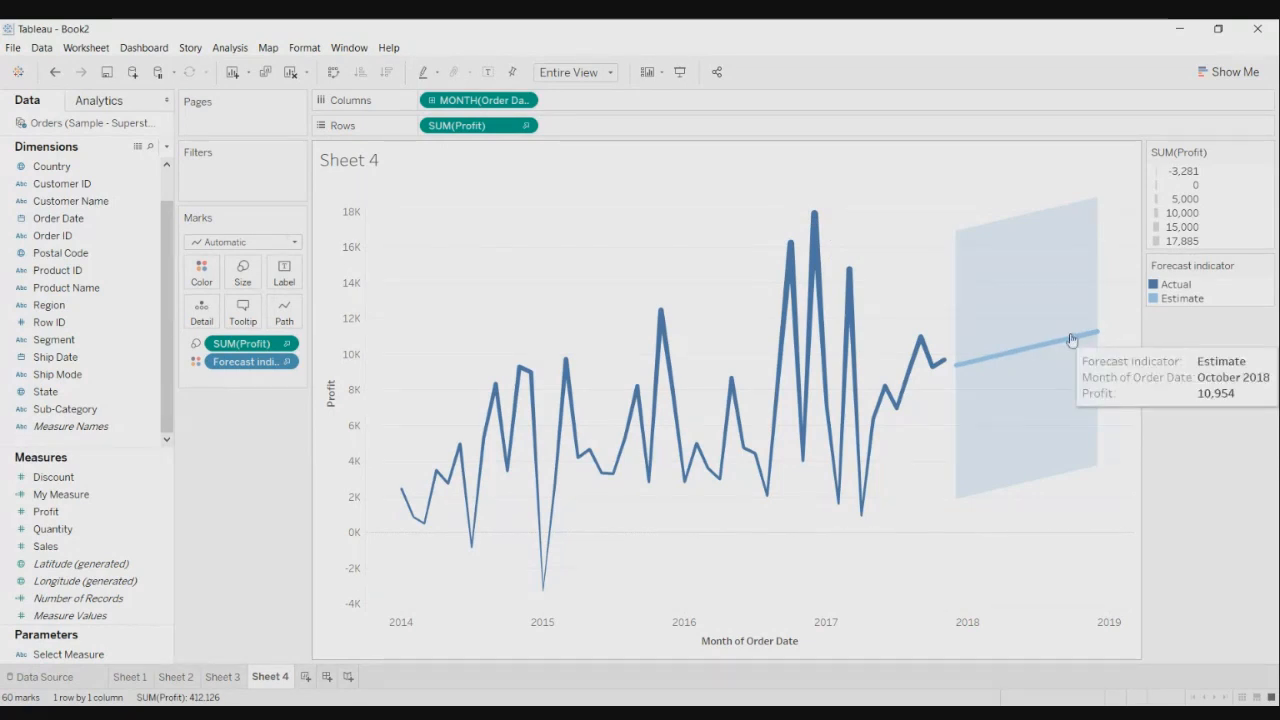
- Open Forecast Options from the estimate line, showing the 13-month automatic forecast with 95% intervals
right_click(1071, 340)
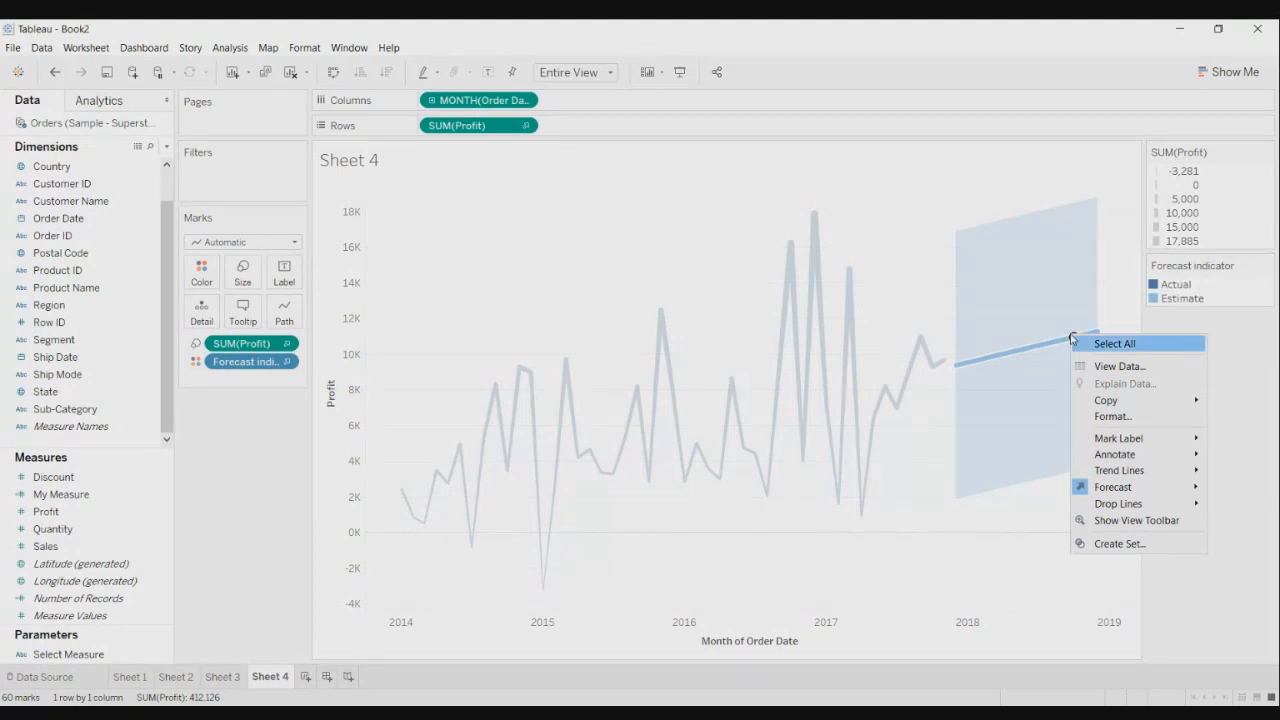
mouse_move(1117, 490)
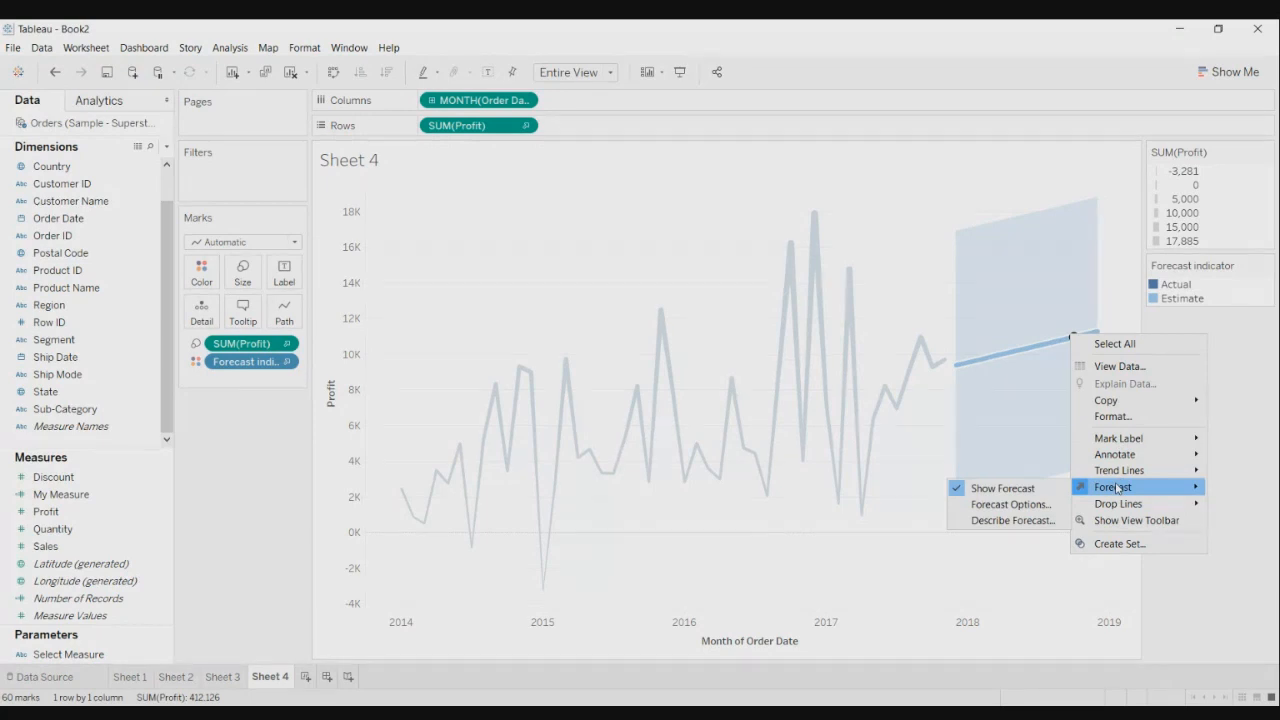
left_click(1043, 507)
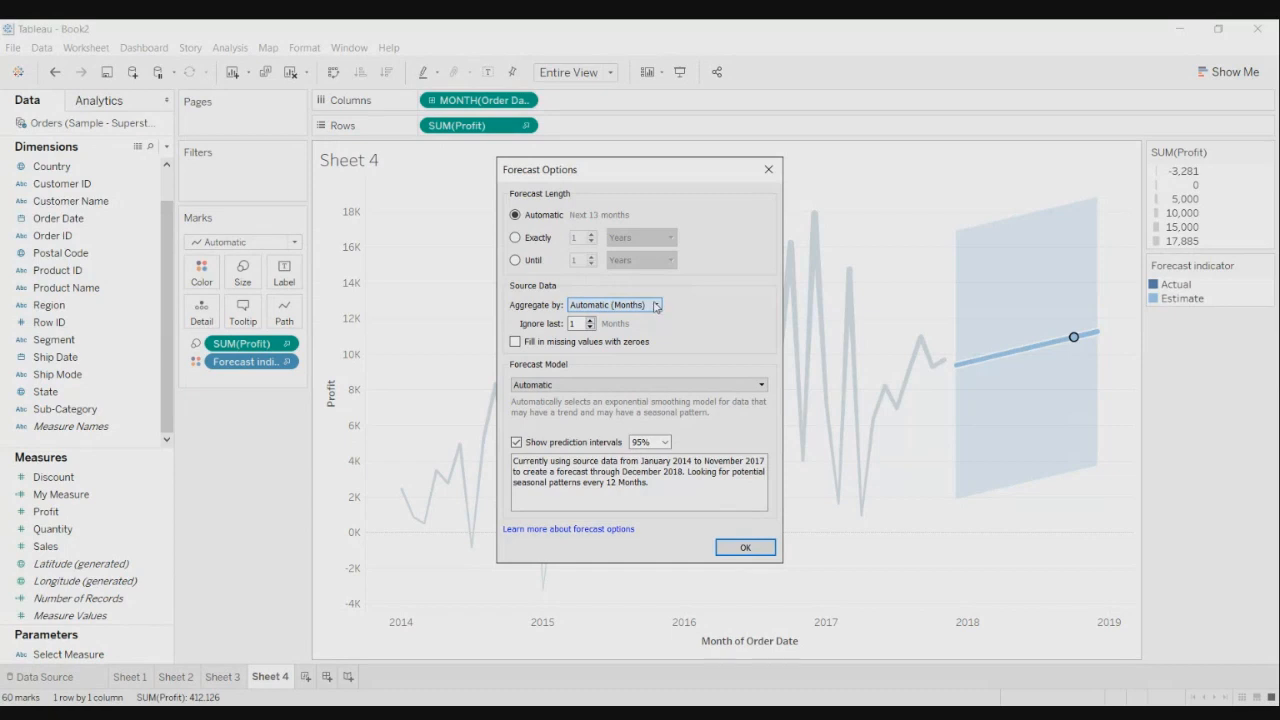
- Set the forecast length to exactly 5 years, running through November 2022
left_click(515, 238)
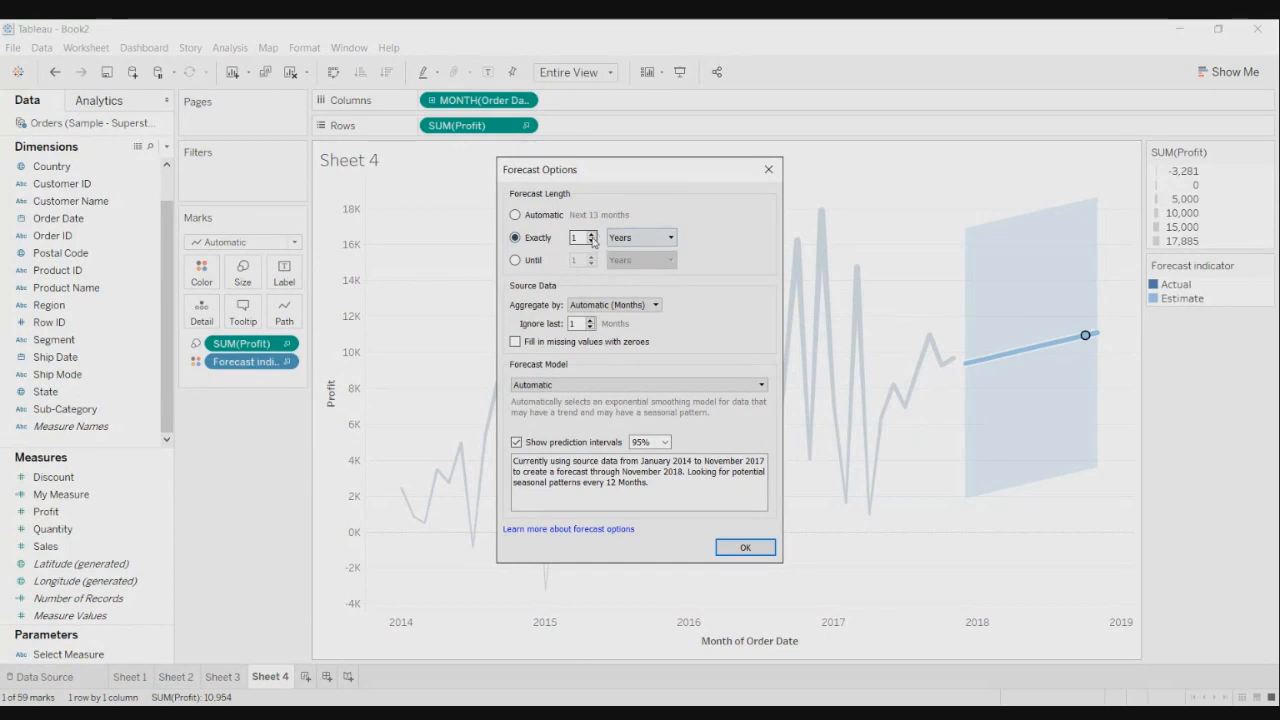
left_click(592, 235)
left_click(592, 235)
left_click(592, 235)
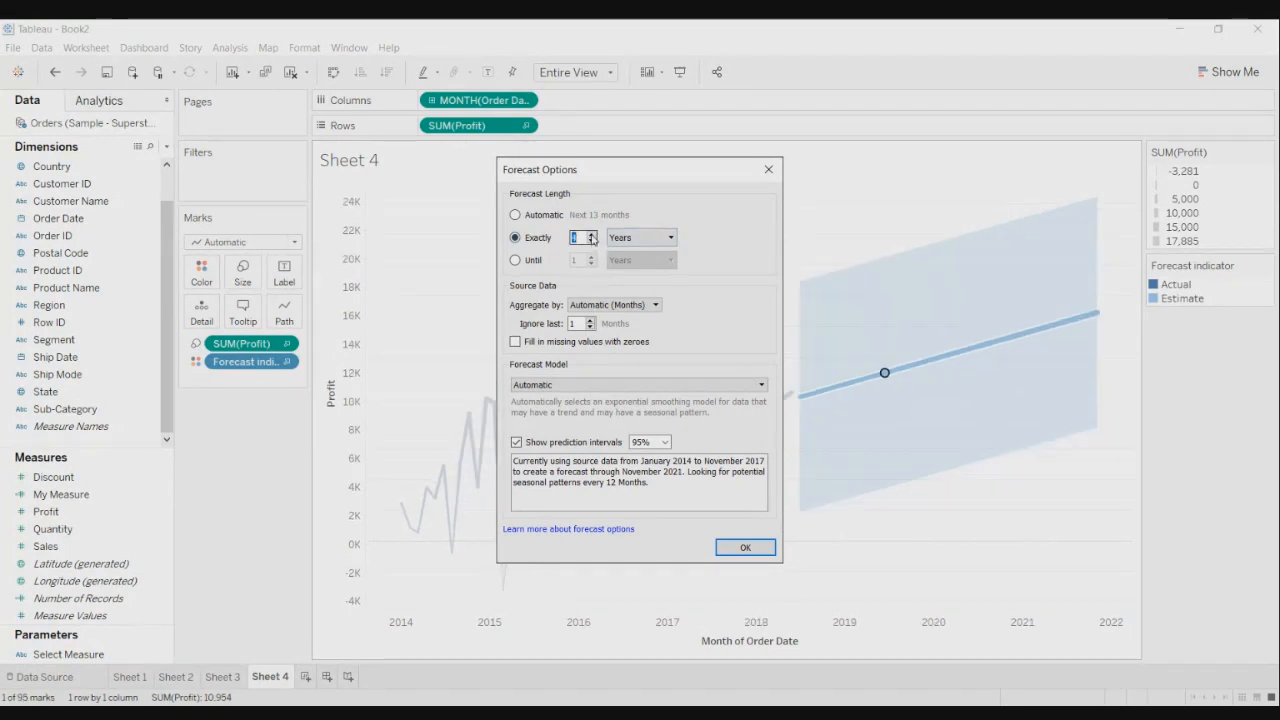
left_click(592, 235)
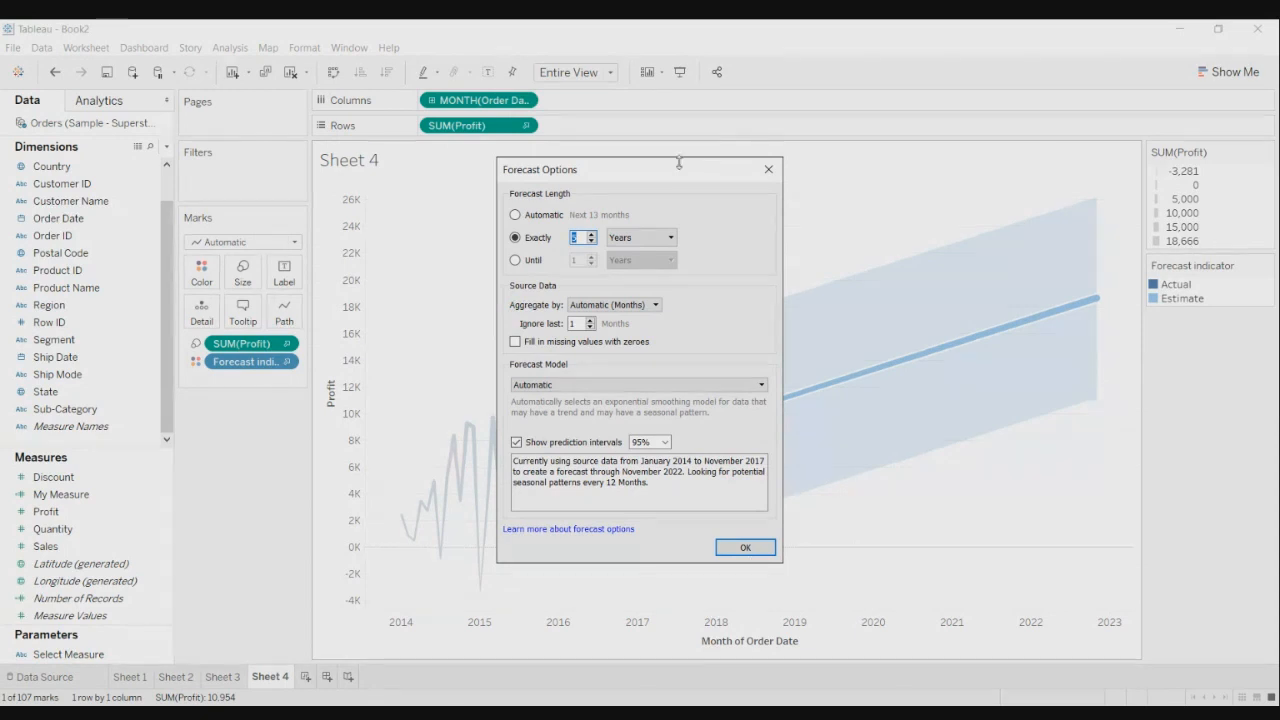
left_click_drag(677, 166, 621, 194)
- Apply the 5-year forecast and check estimates rising from 9,690 to 17,092 by January 2022
left_click(652, 577)
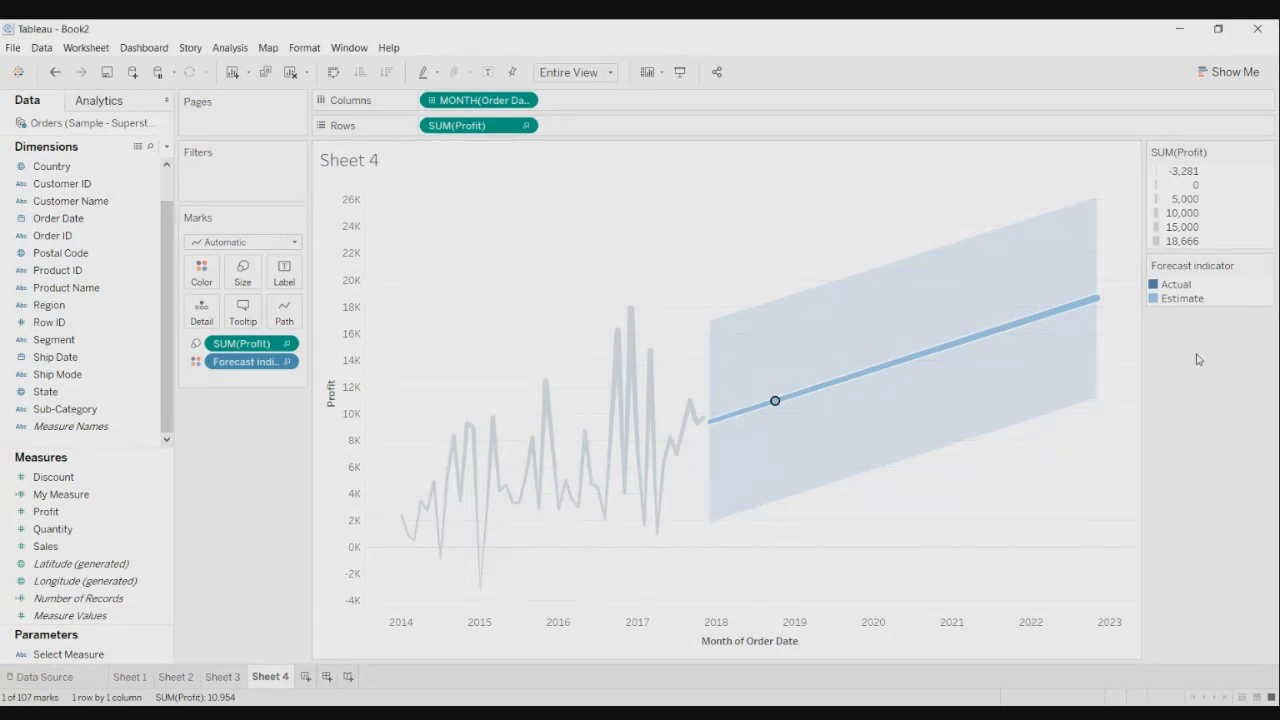
mouse_move(1097, 298)
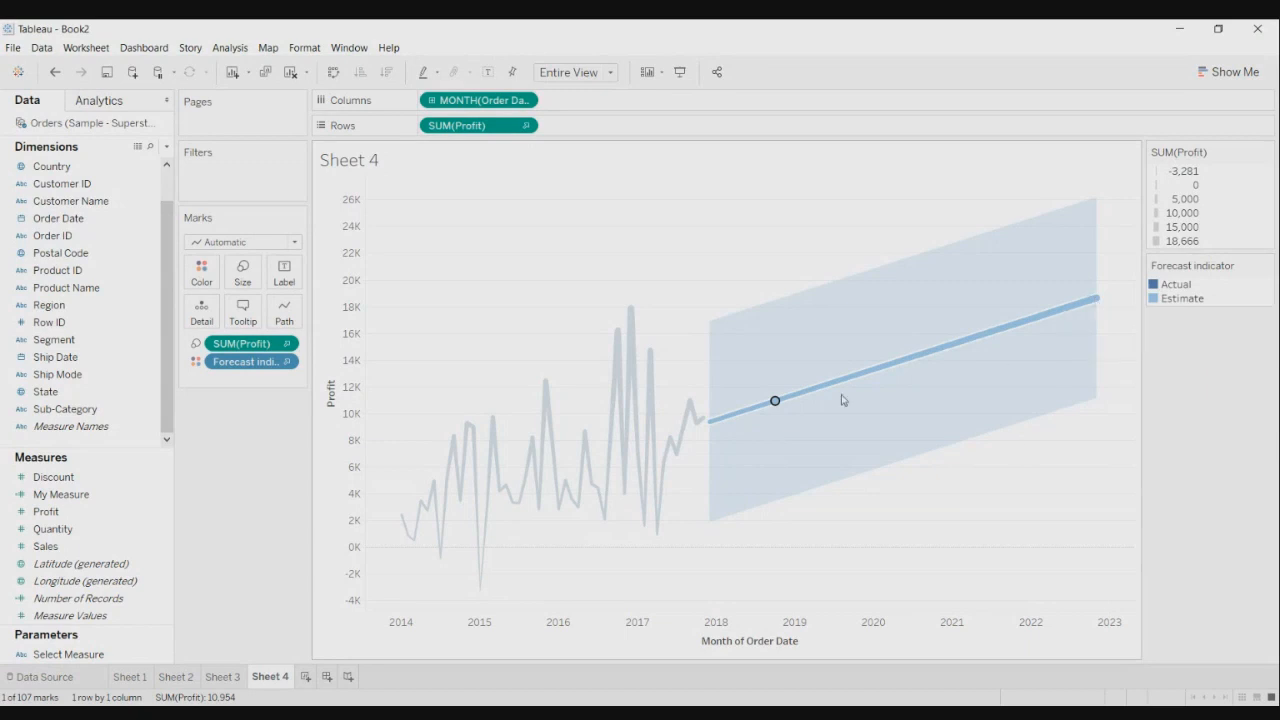
mouse_move(786, 400)
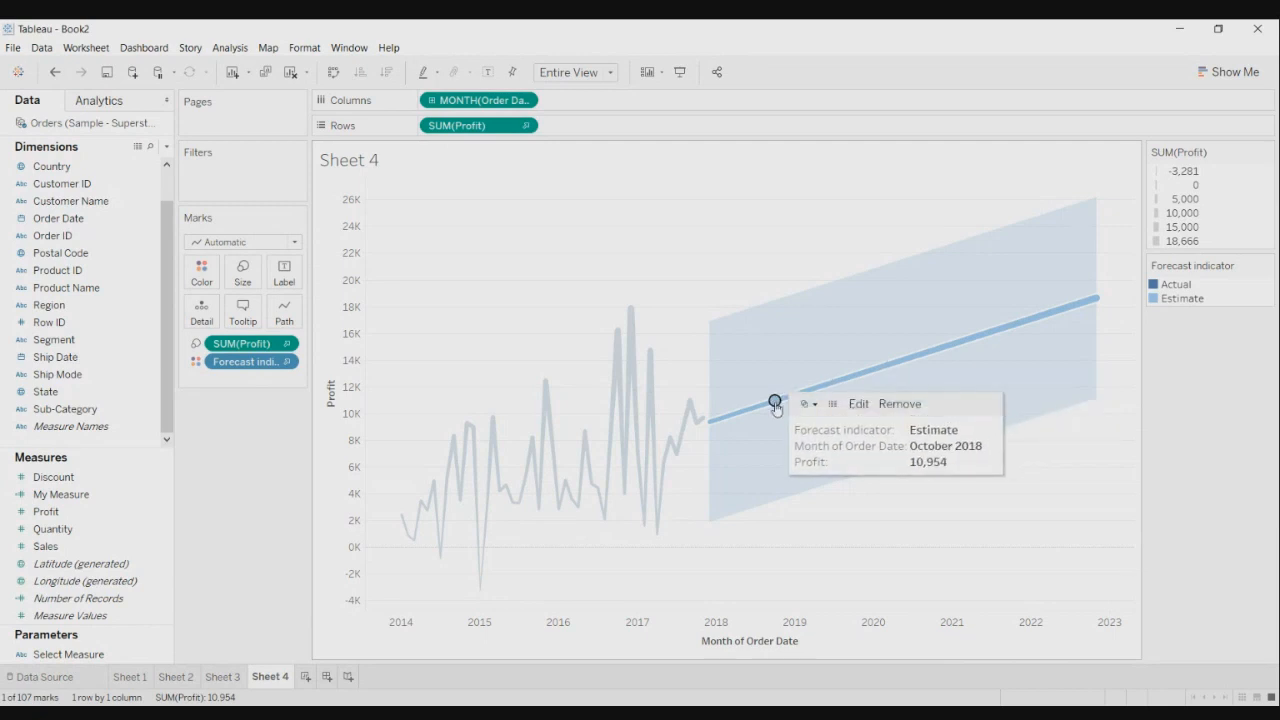
mouse_move(737, 419)
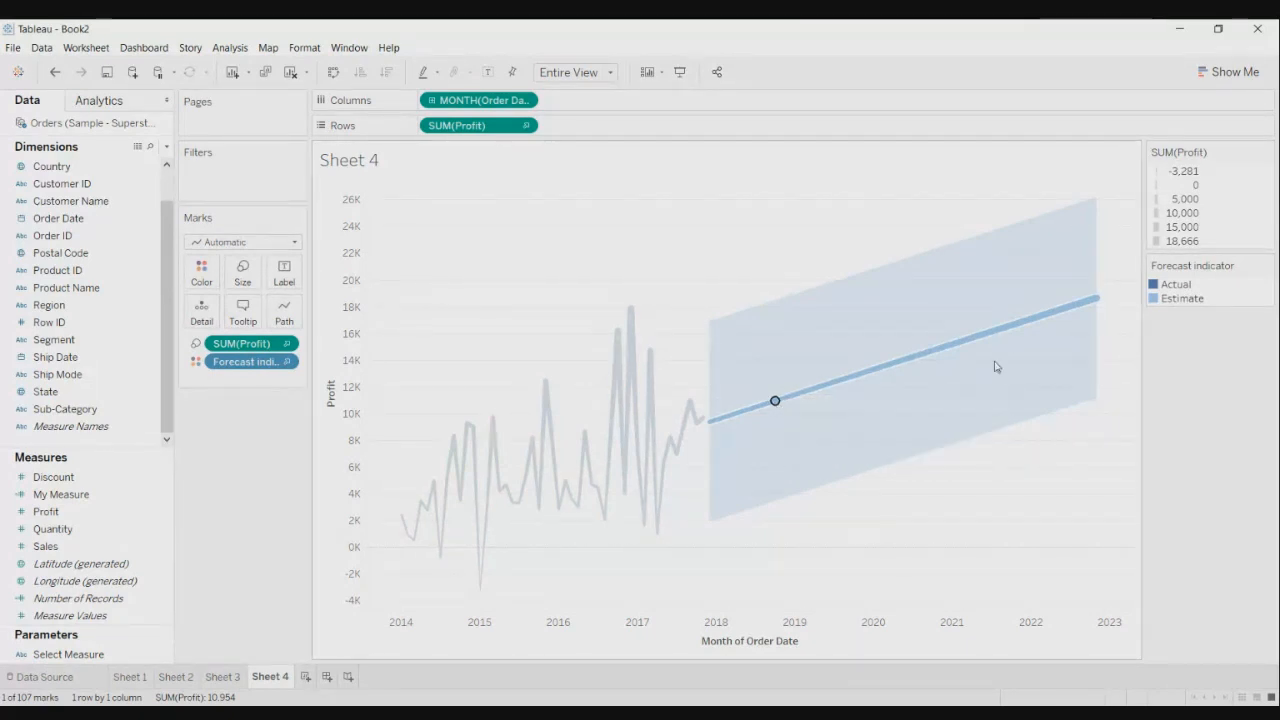
mouse_move(1031, 329)
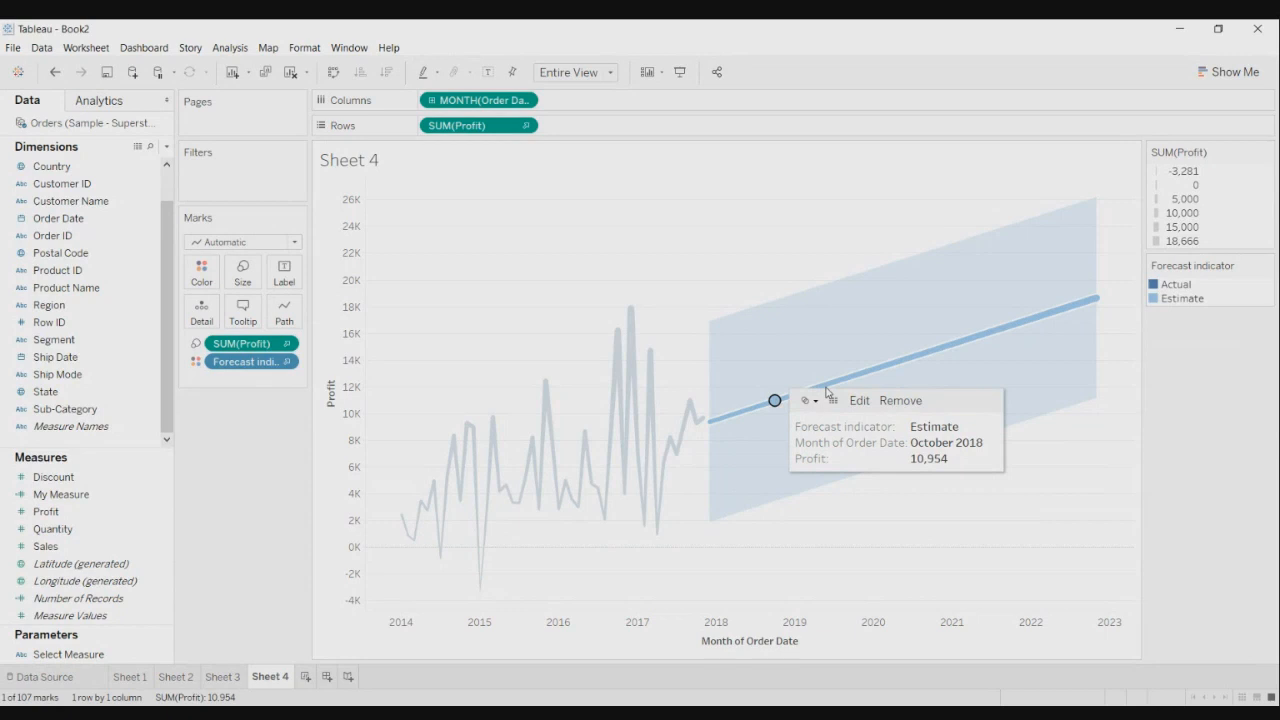
mouse_move(858, 380)
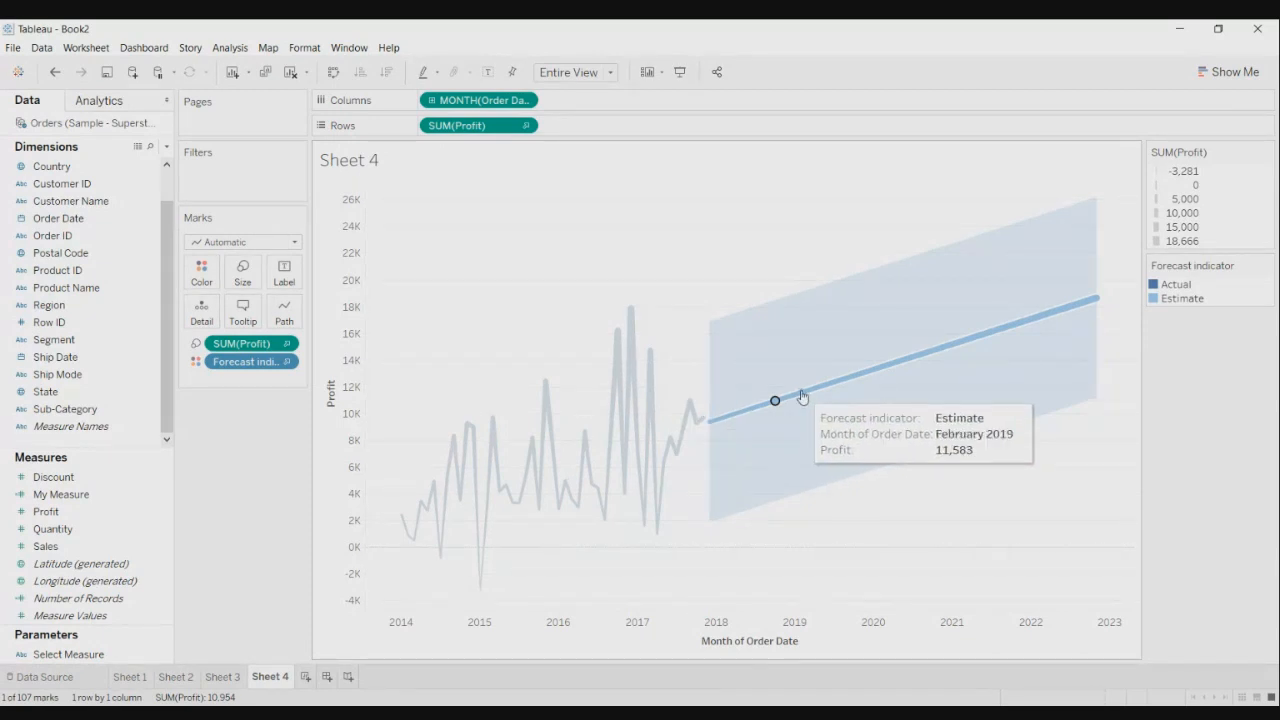
- Bring up the Forecast submenu for the forecast line on Sheet 4
right_click(802, 397)
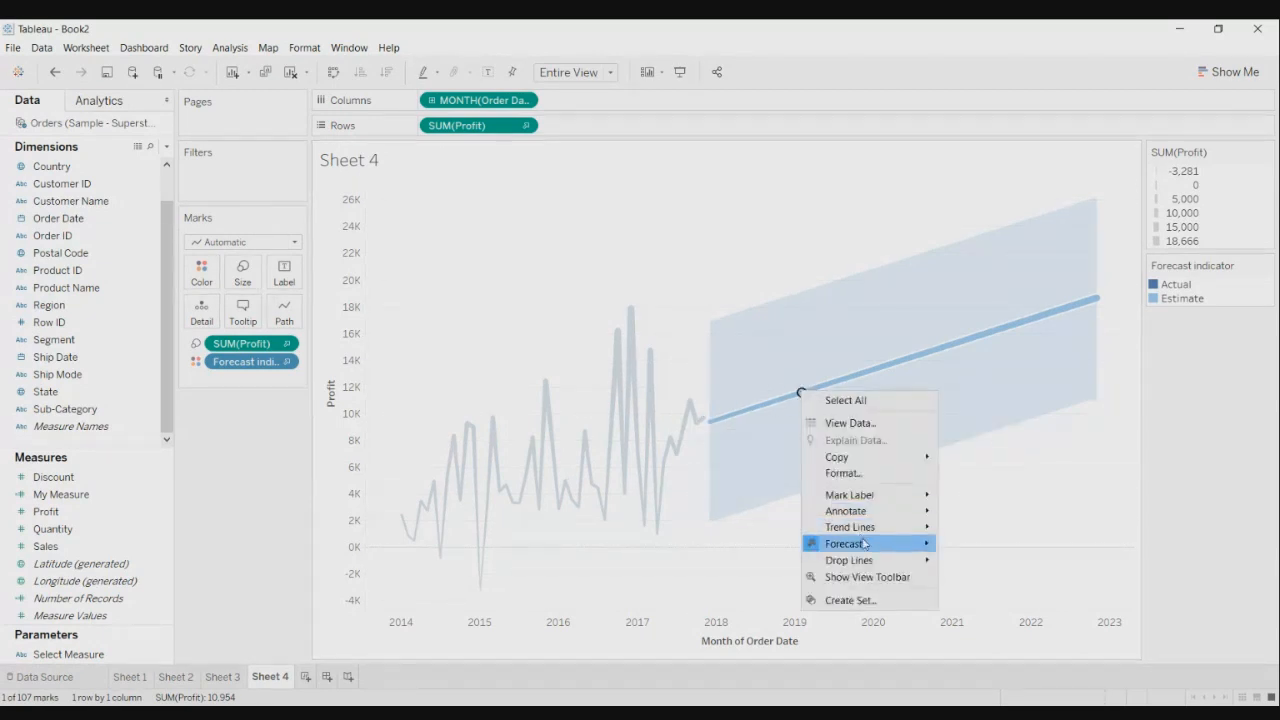
mouse_move(864, 543)
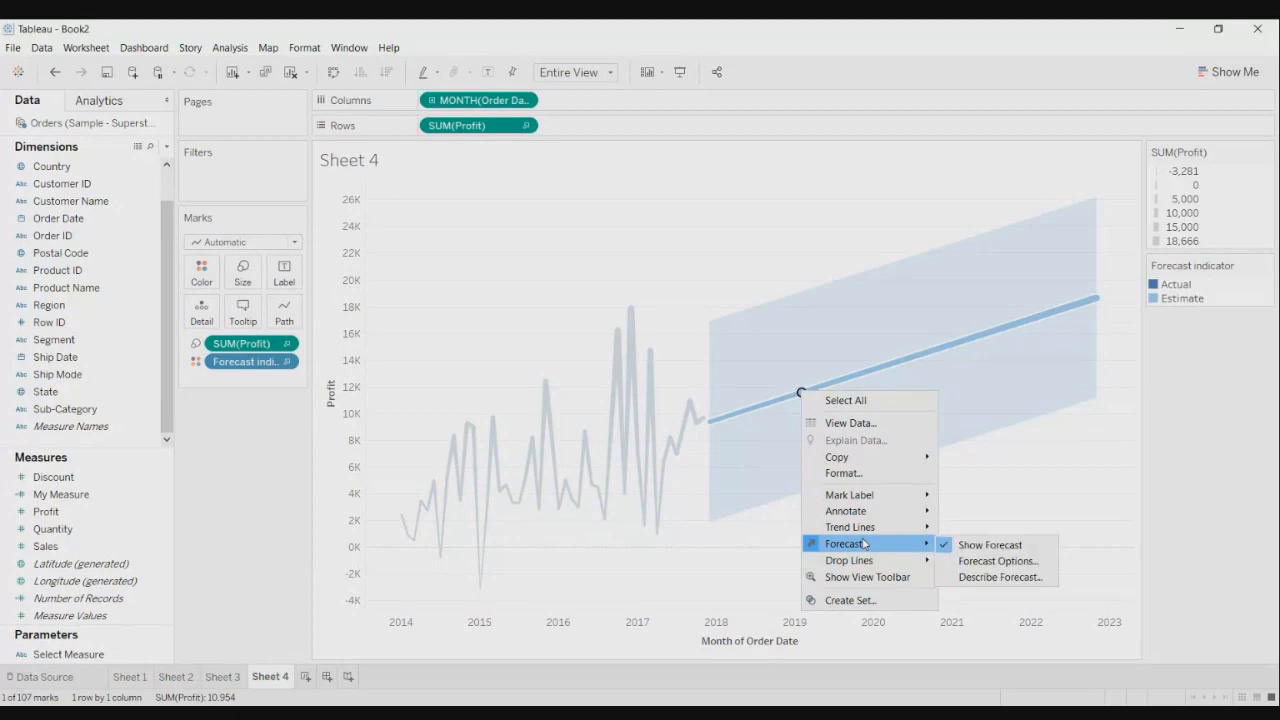
- Open Describe Forecast's Models view: additive trend, no season, RMSE 3,837, MAPE 86.6%
left_click(985, 578)
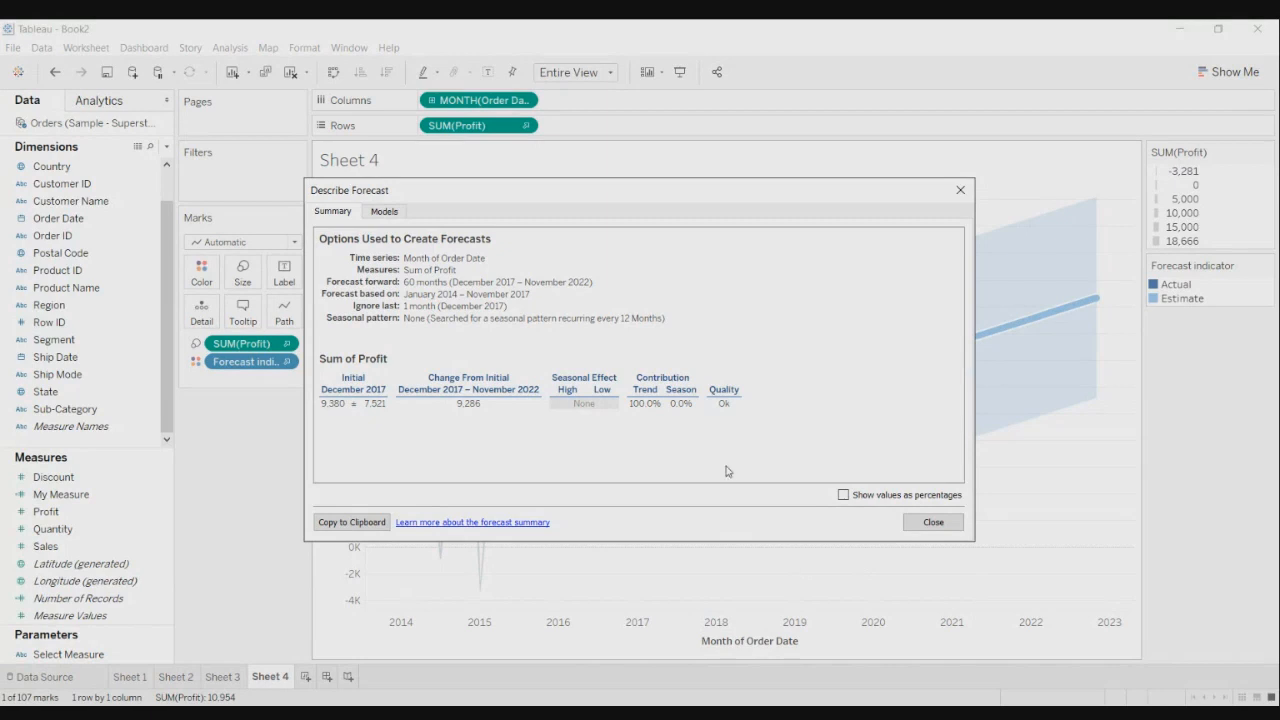
left_click(381, 212)
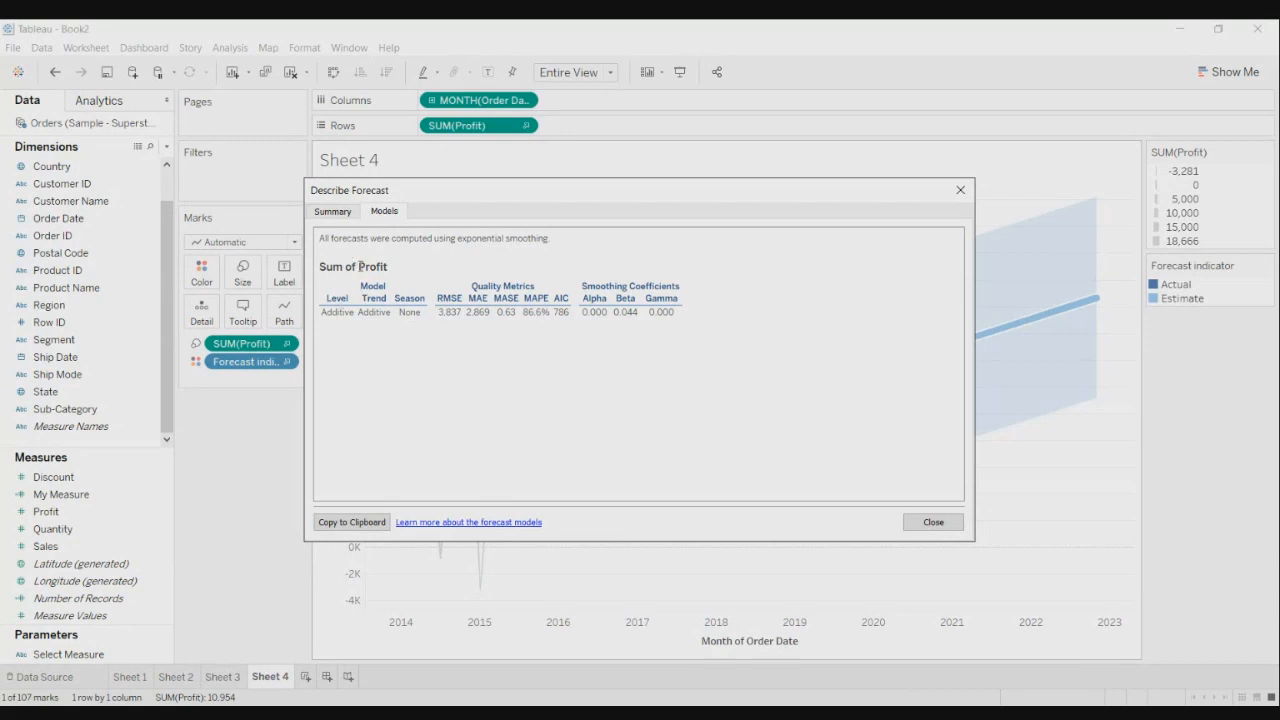
- Review the forecast Summary, then close the Describe Forecast window
left_click(343, 218)
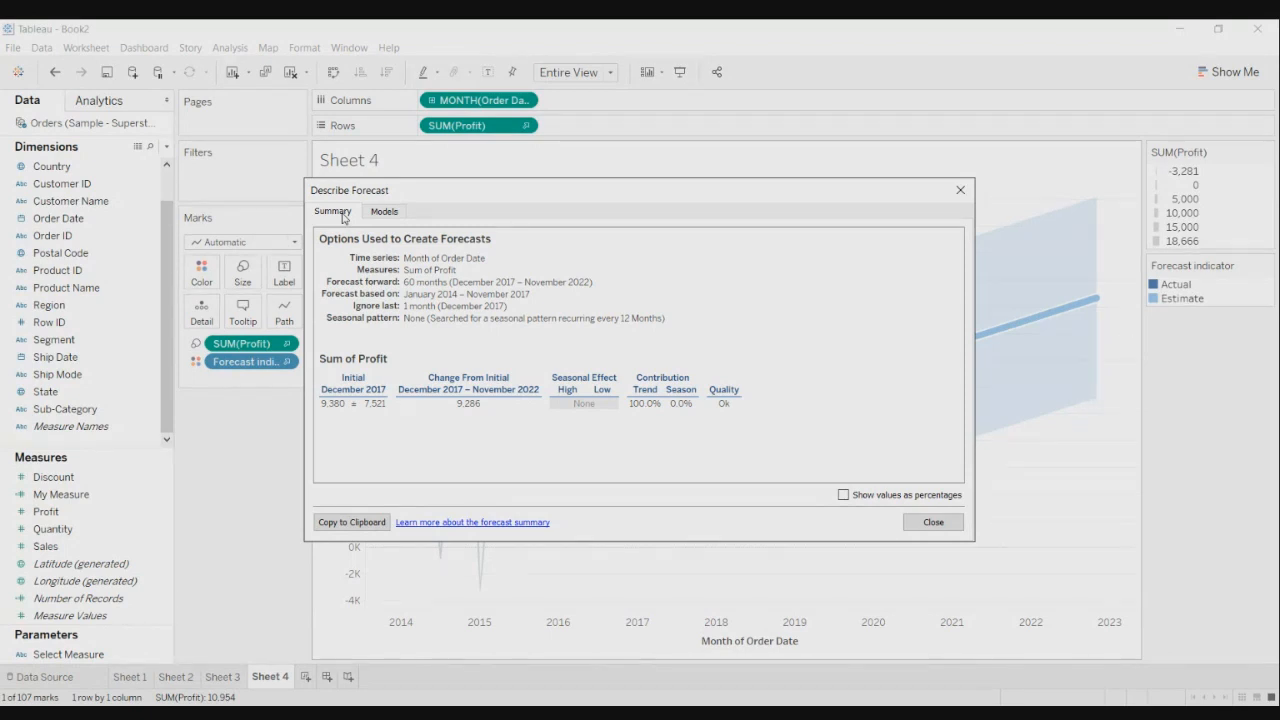
left_click(933, 522)
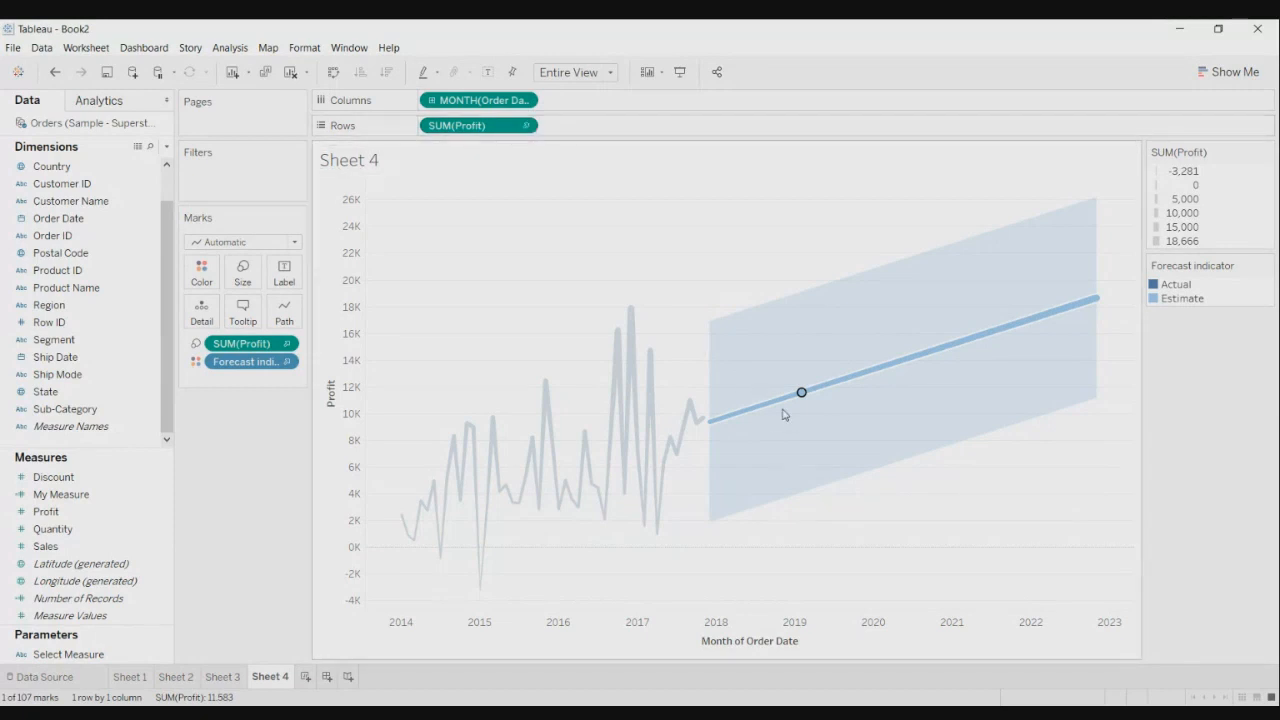
mouse_move(798, 396)
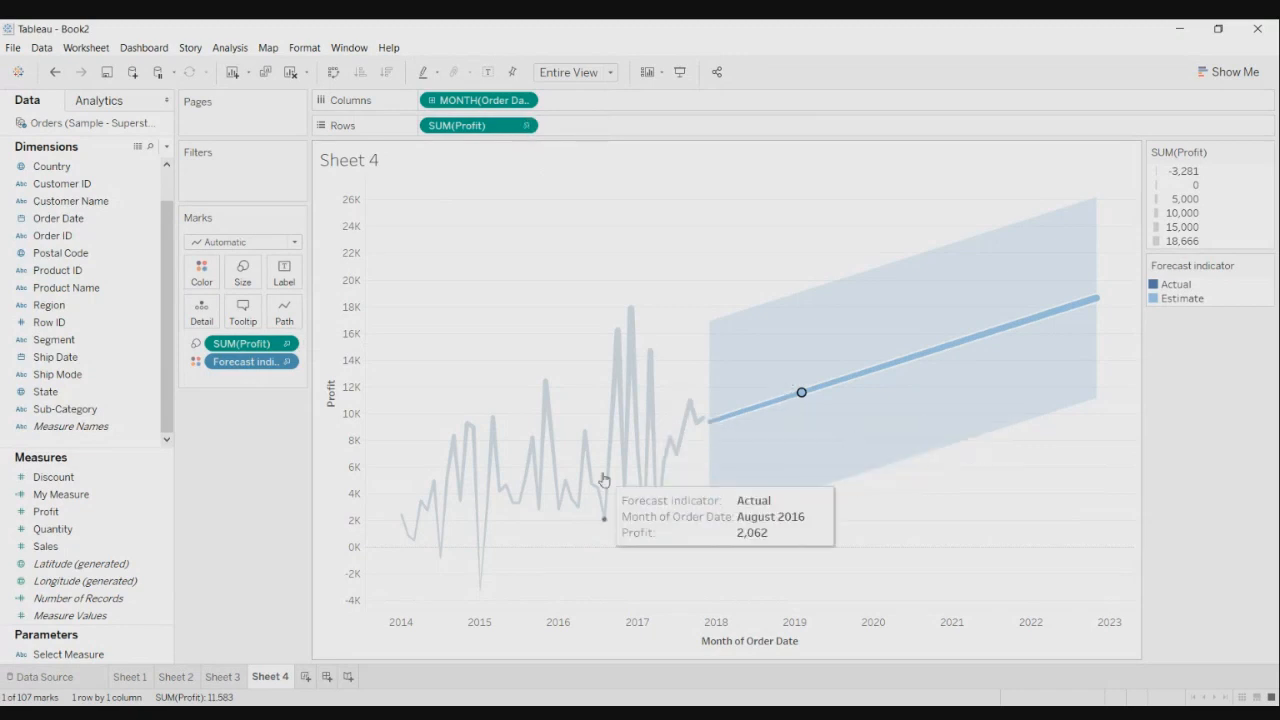
- Show trend lines on the monthly profit chart via the December 2016 point
right_click(630, 312)
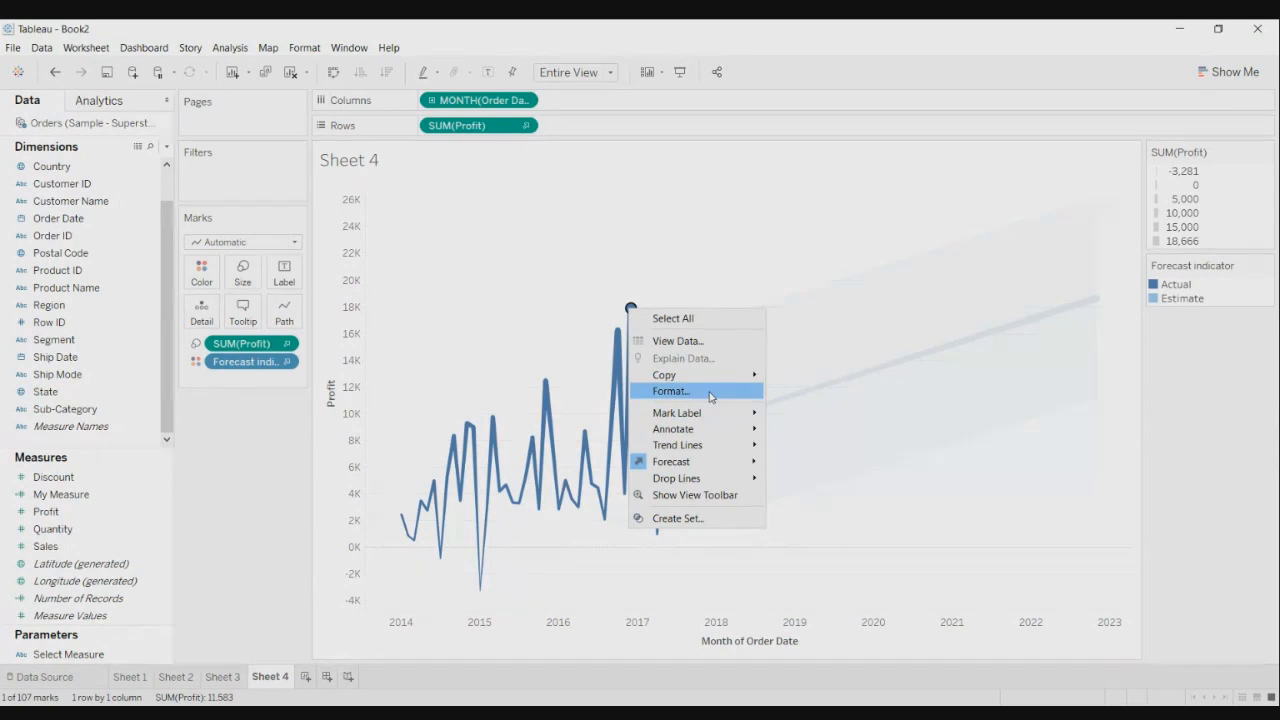
mouse_move(720, 455)
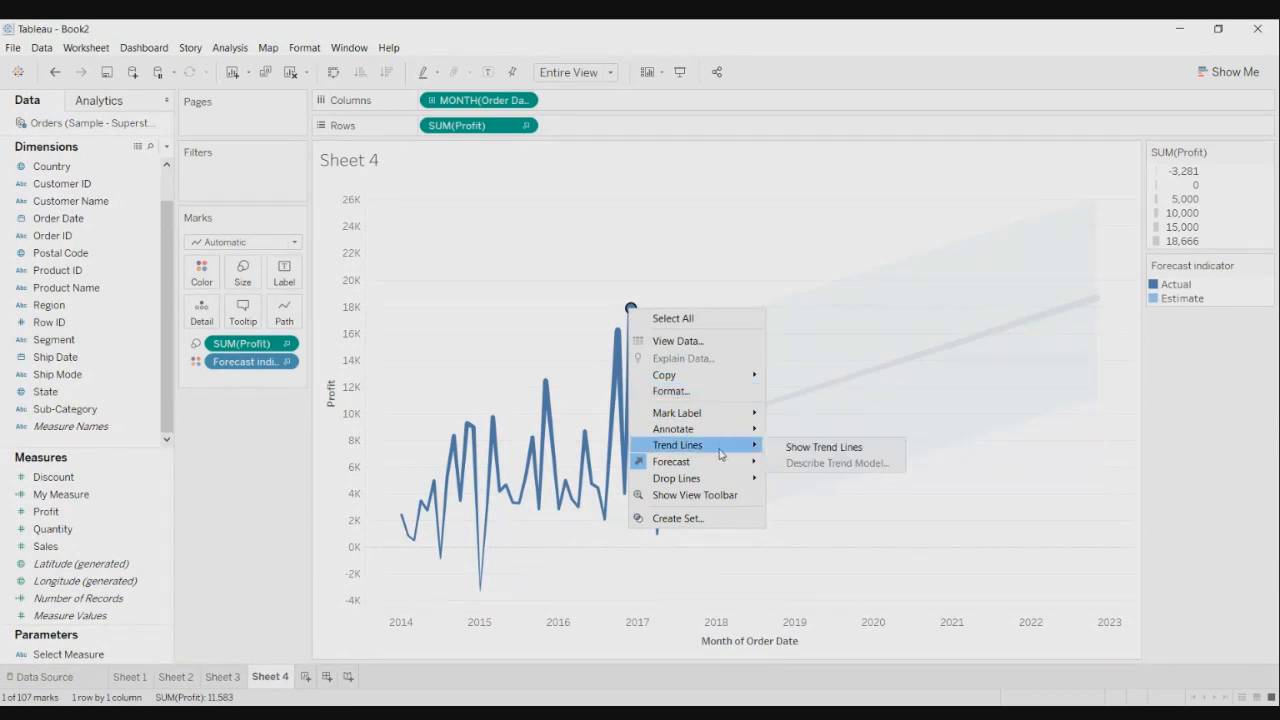
left_click(810, 447)
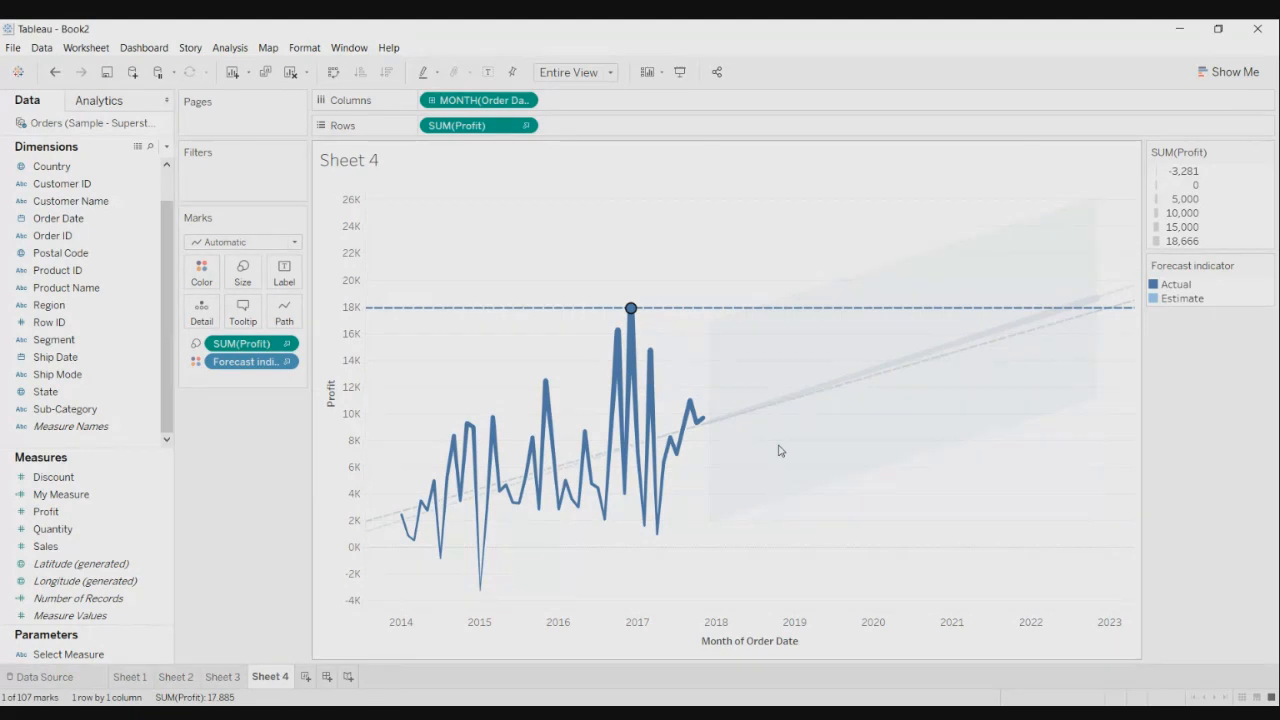
- Add the January 2014 and November 2017 points to the December 2016 selection
mouse_move(713, 312)
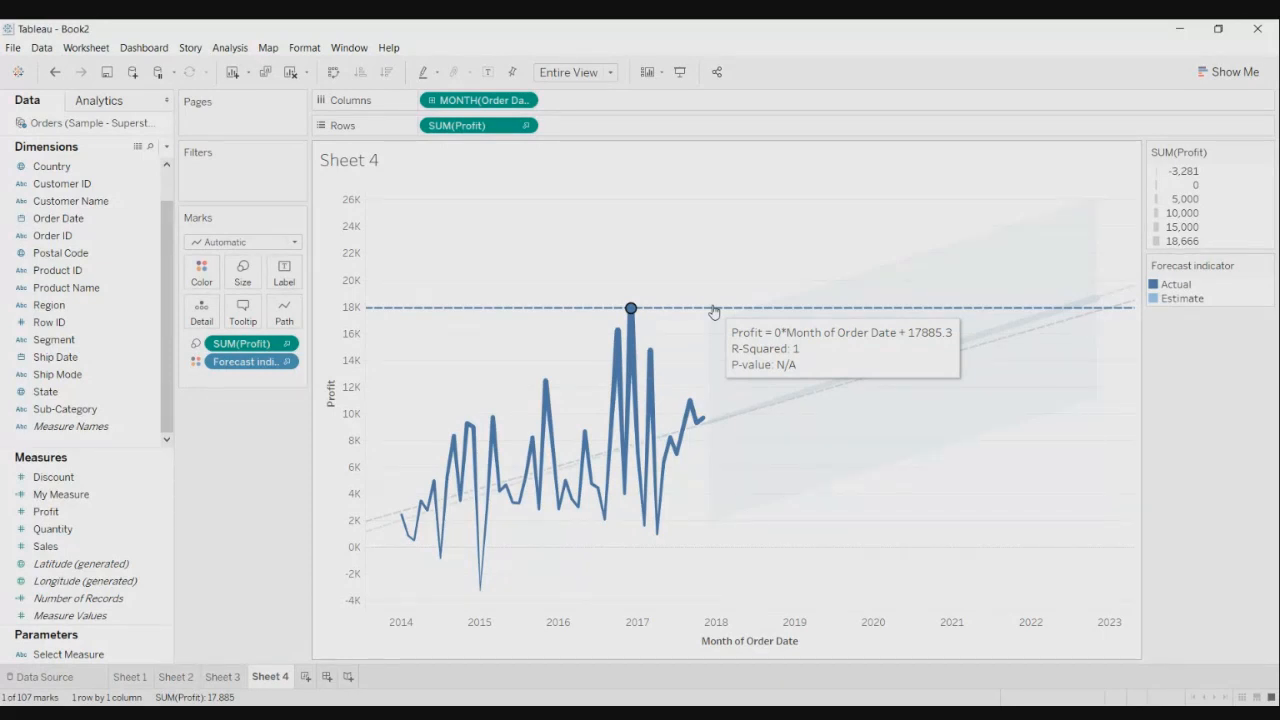
mouse_move(629, 308)
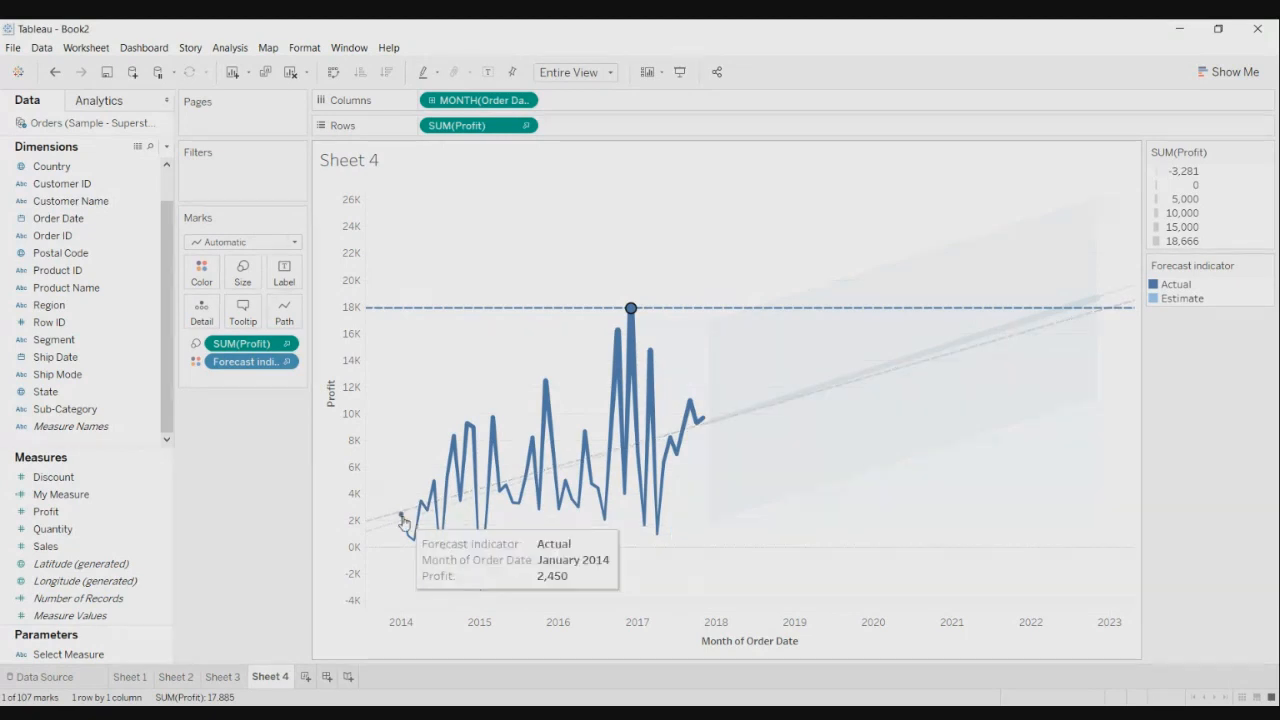
left_click(401, 514, "ctrl")
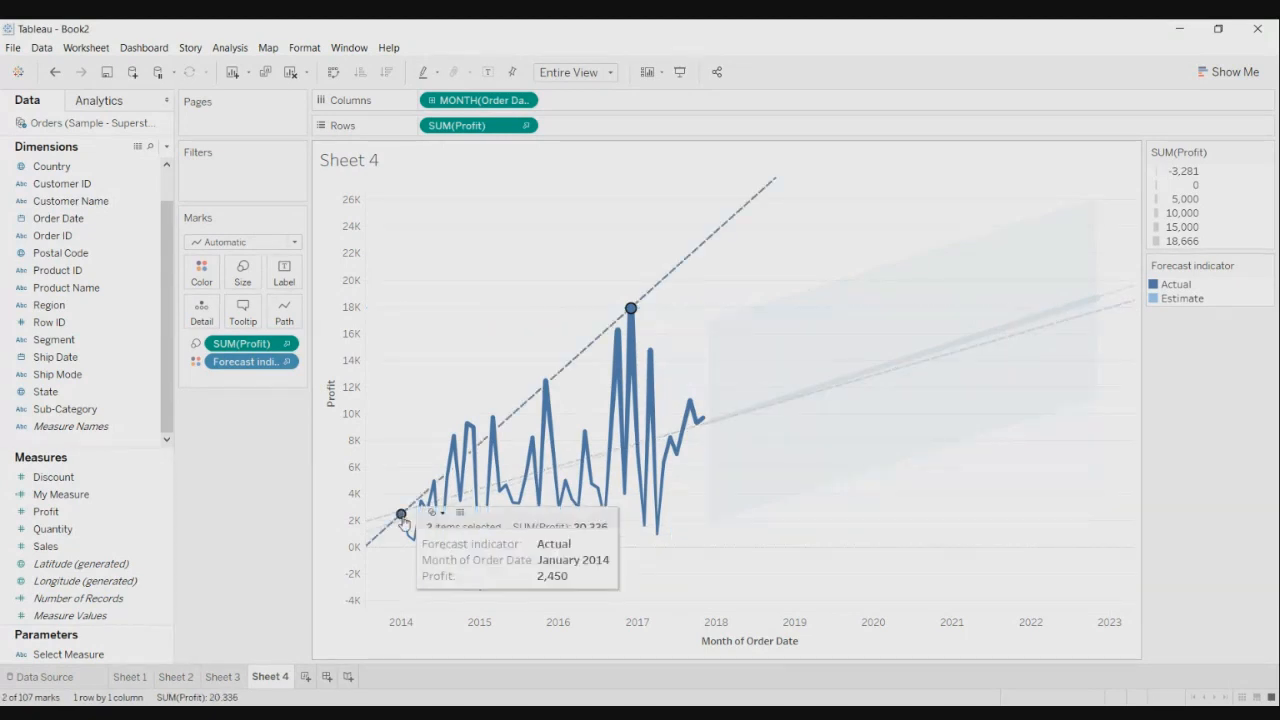
left_click(703, 418, "ctrl")
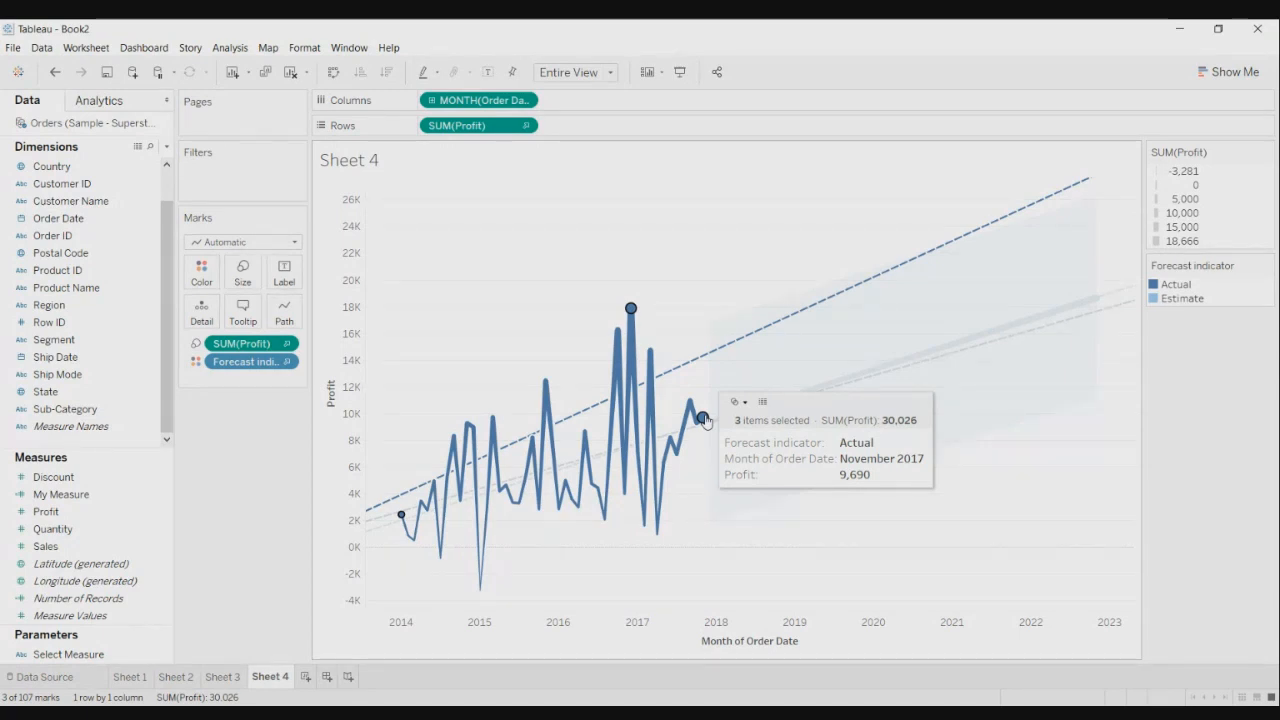
- Open Describe Trend Model for the selection: linear, R-squared 0.774324, p-value below 0.0001
right_click(704, 419)
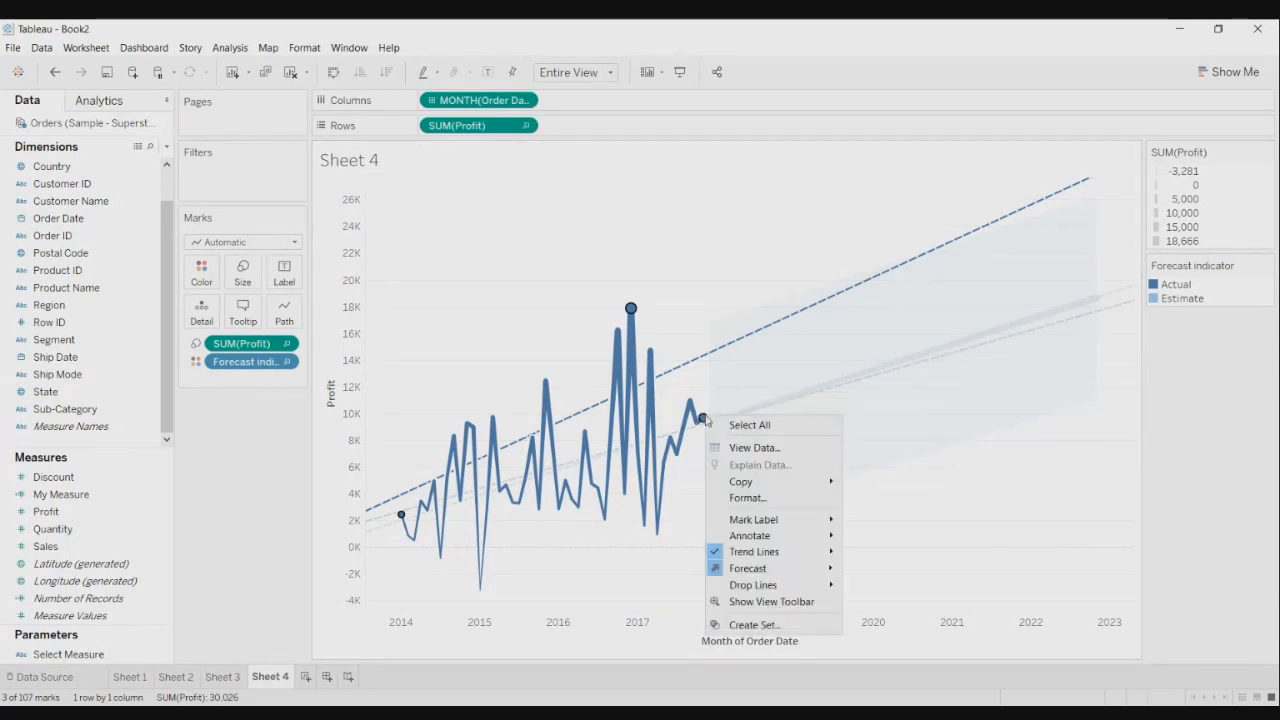
mouse_move(787, 588)
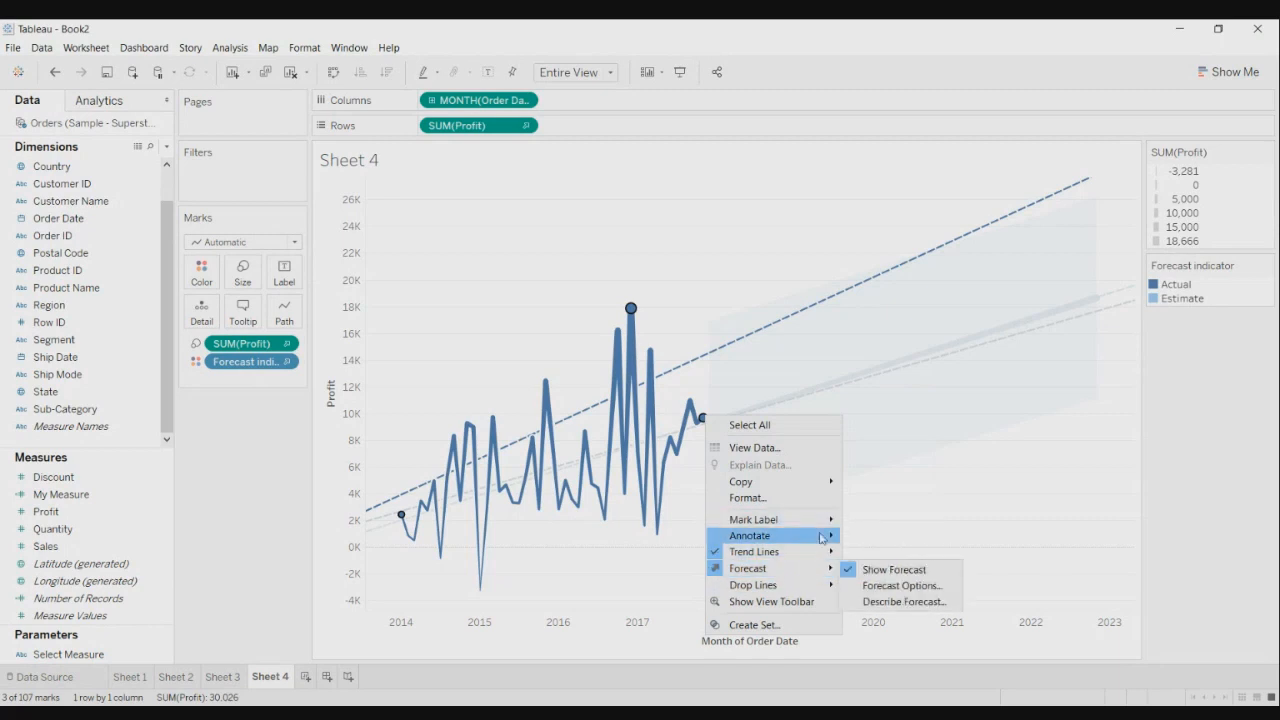
mouse_move(814, 560)
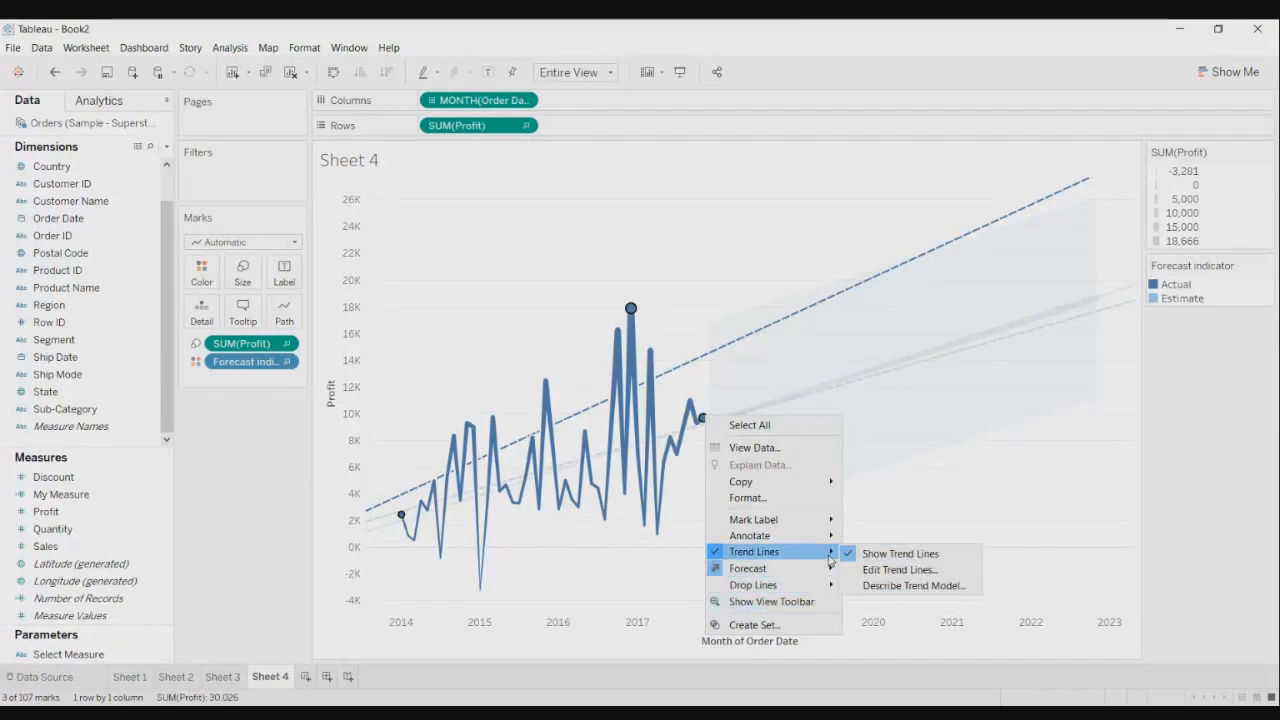
left_click(885, 588)
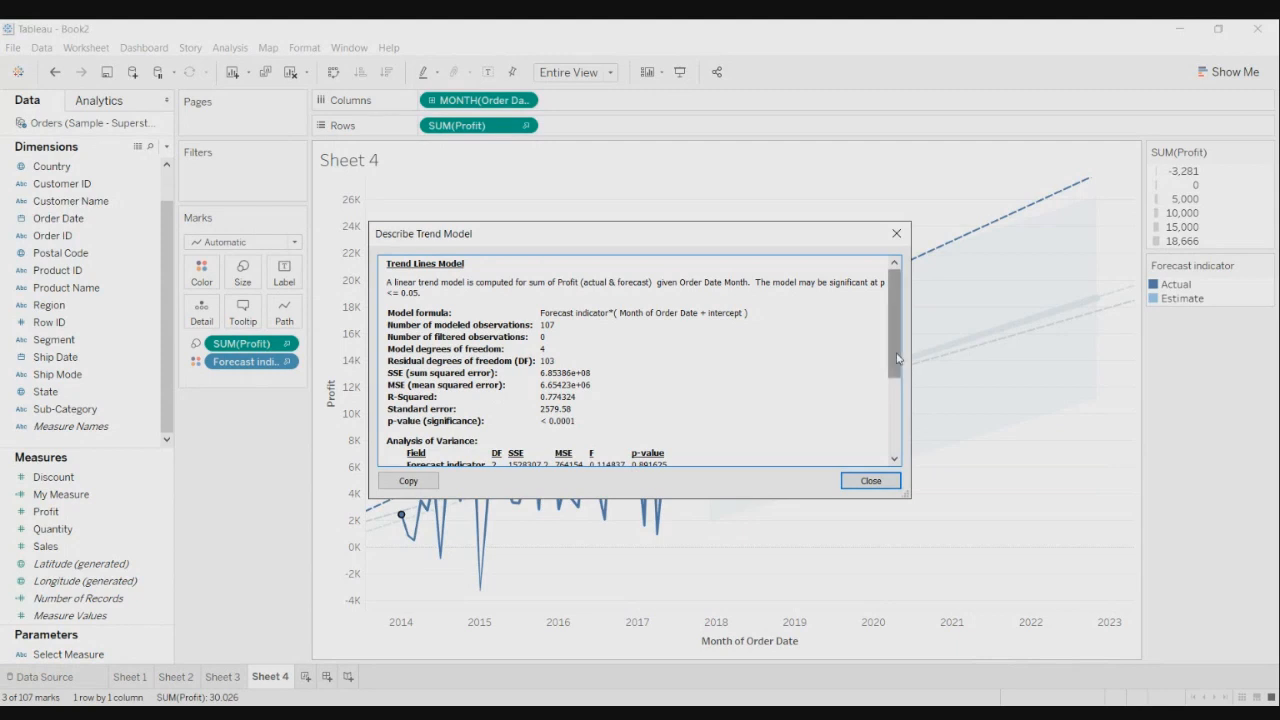
- Scroll to the individual trend lines: Estimate p-value below 0.0001, Actual 0.0015667
left_click_drag(897, 358, 884, 467)
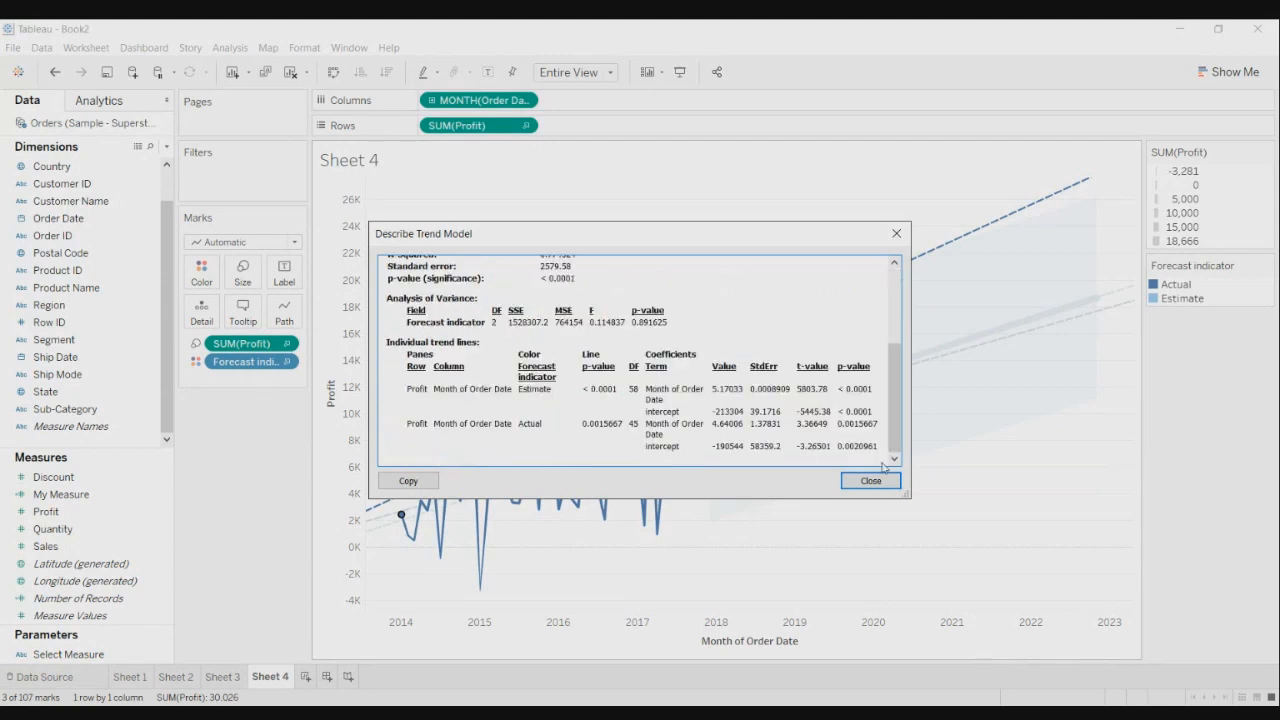